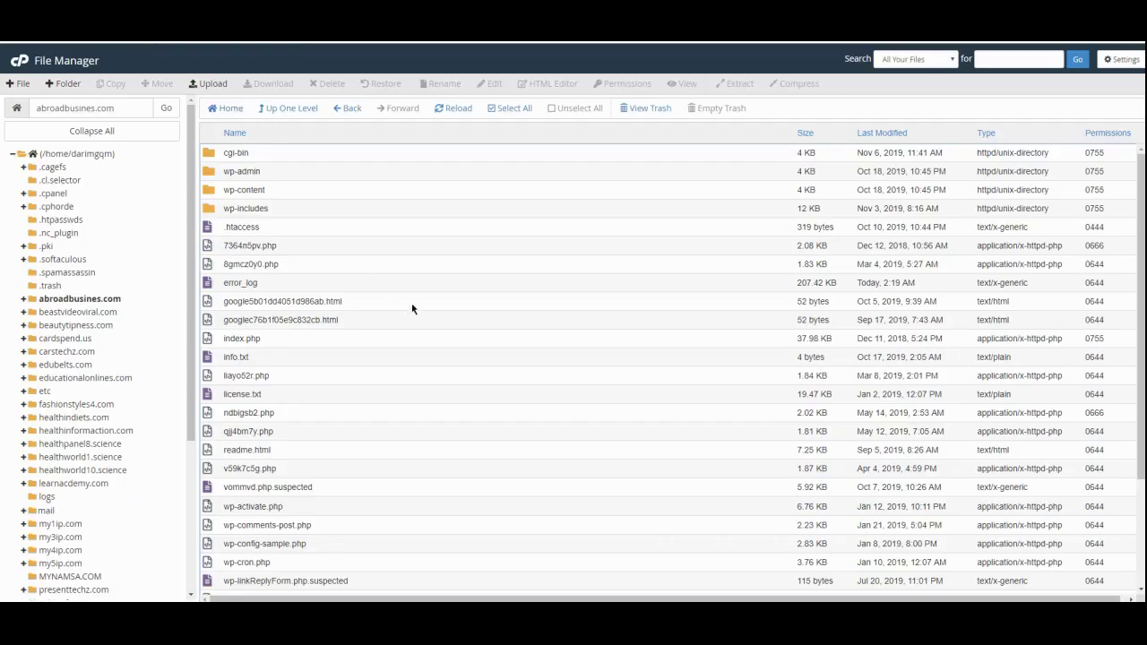
Step: Look over the files in the abroadbusines.com folder and reload the website to check whether it loads
scroll(414, 307, down, 3)
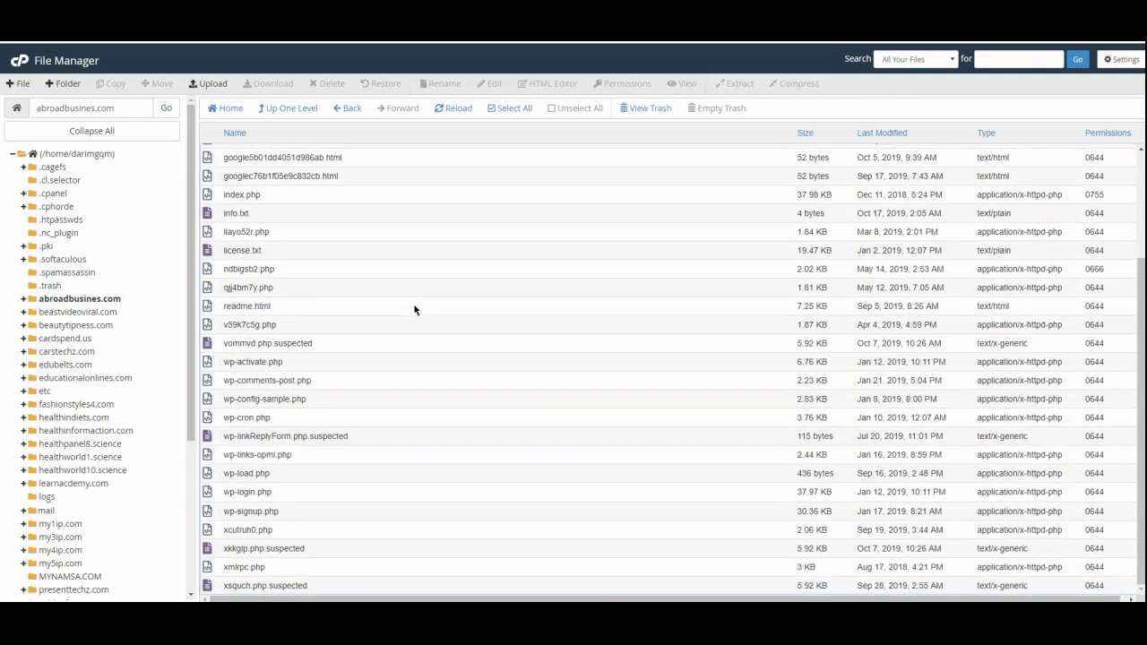
scroll(414, 309, up, 5)
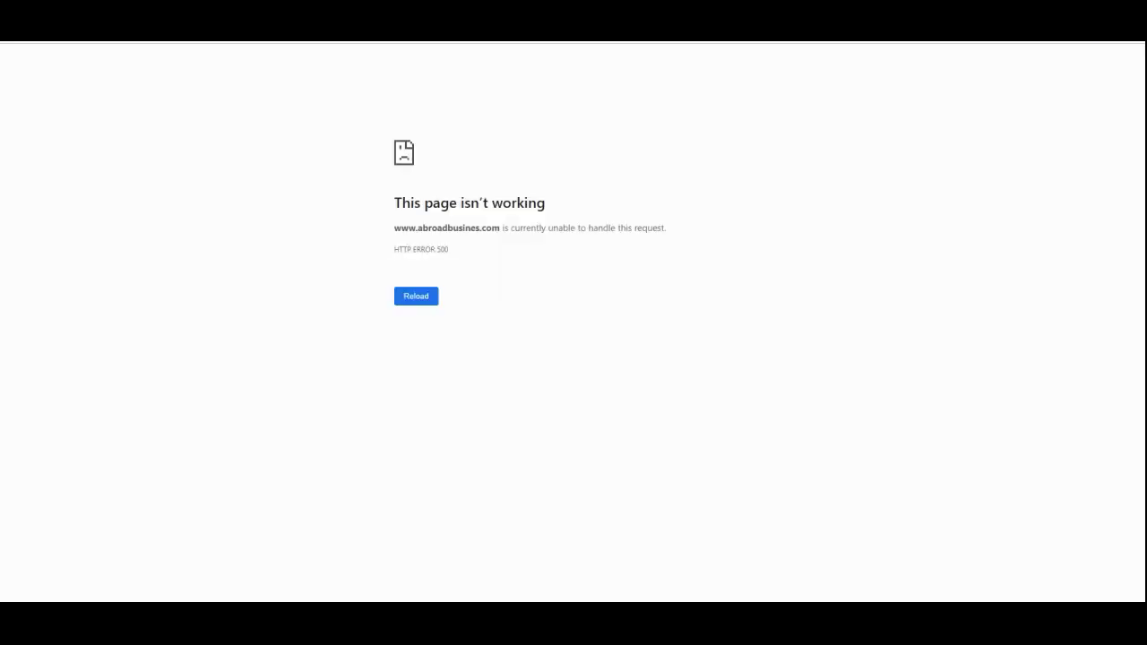
key(F5)
key(ctrl+Tab)
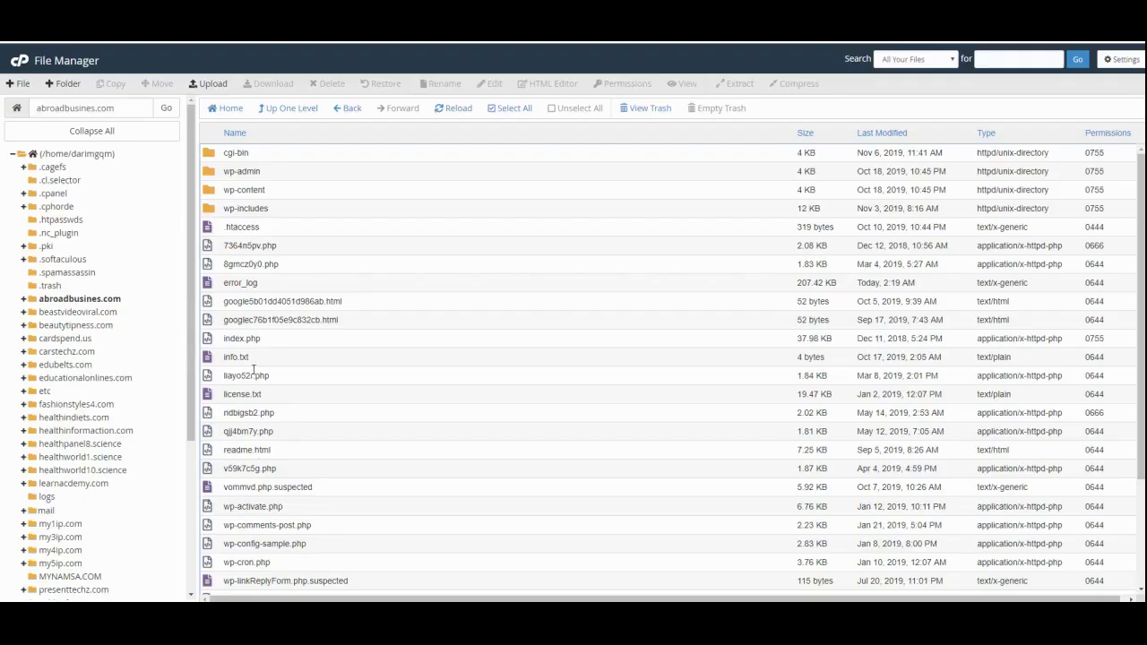
Step: Edit index.php to delete the injected obfuscated code and the duplicate PHP opening tag above the standard WordPress code, and save the file
right_click(269, 338)
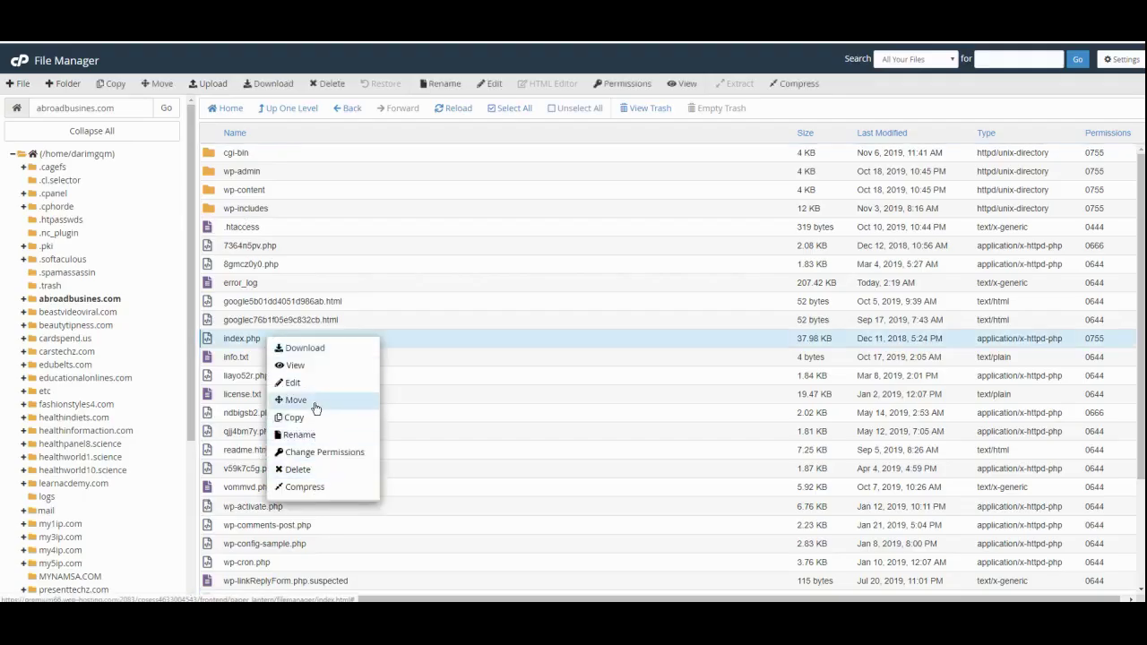
click(305, 385)
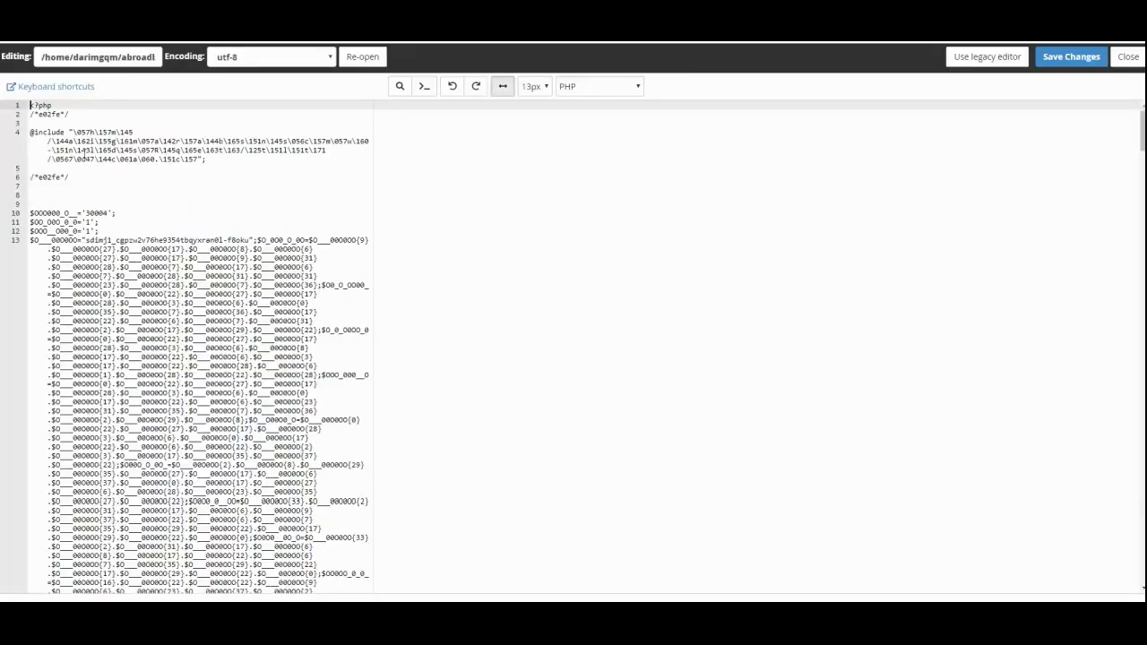
drag(31, 107, 376, 361)
scroll(376, 359, down, 10)
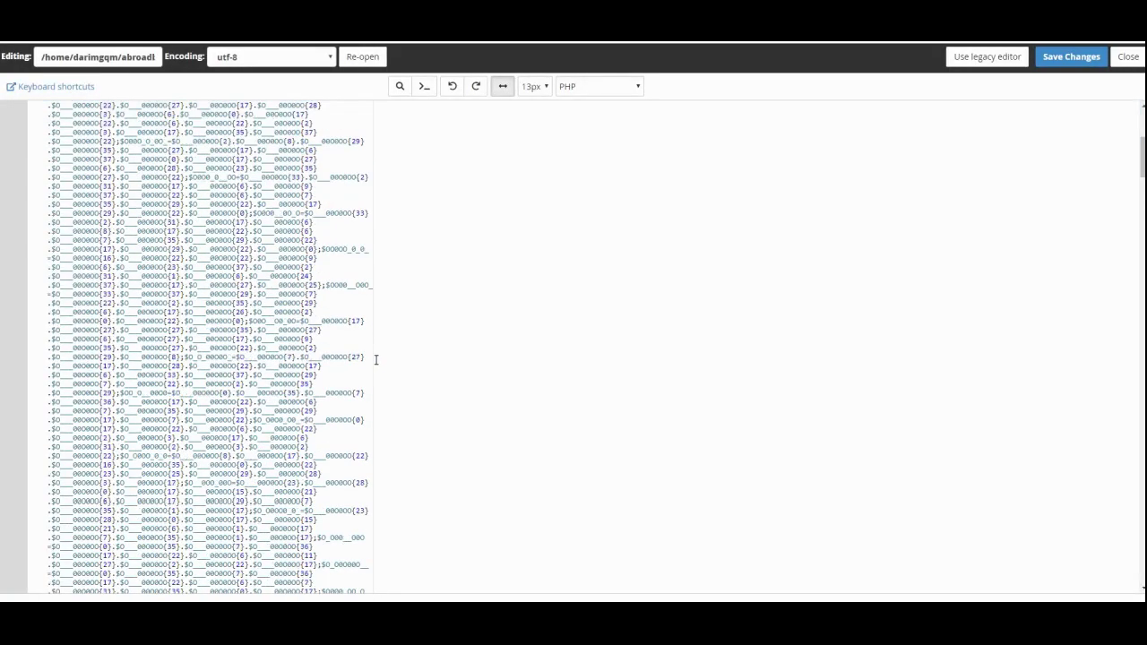
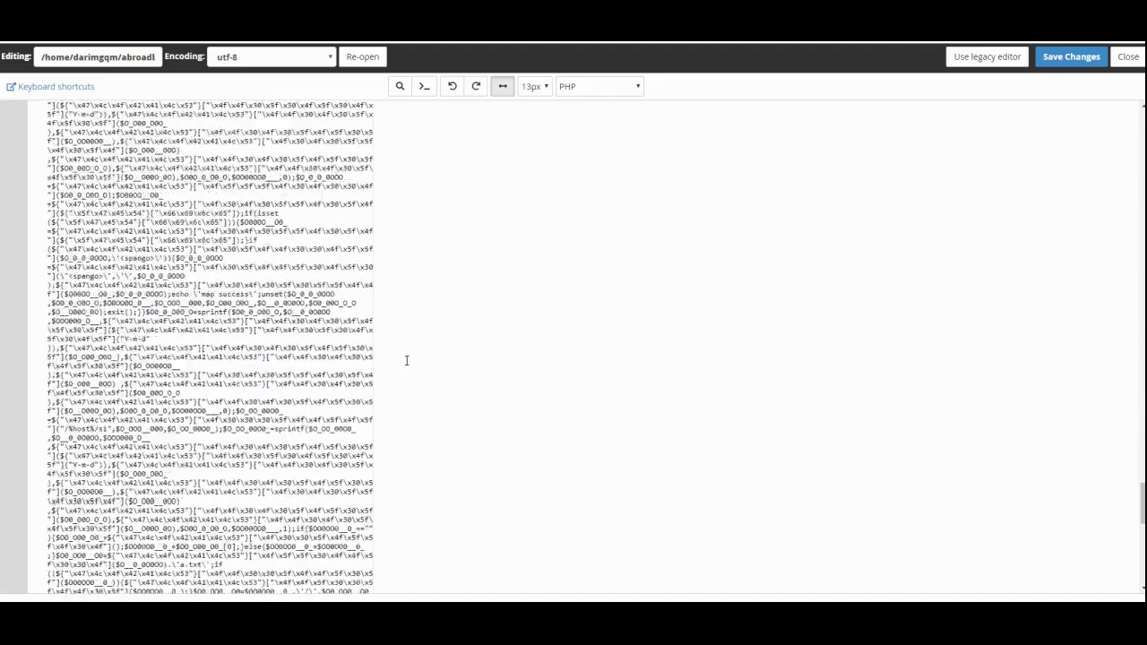
scroll(406, 359, down, 5)
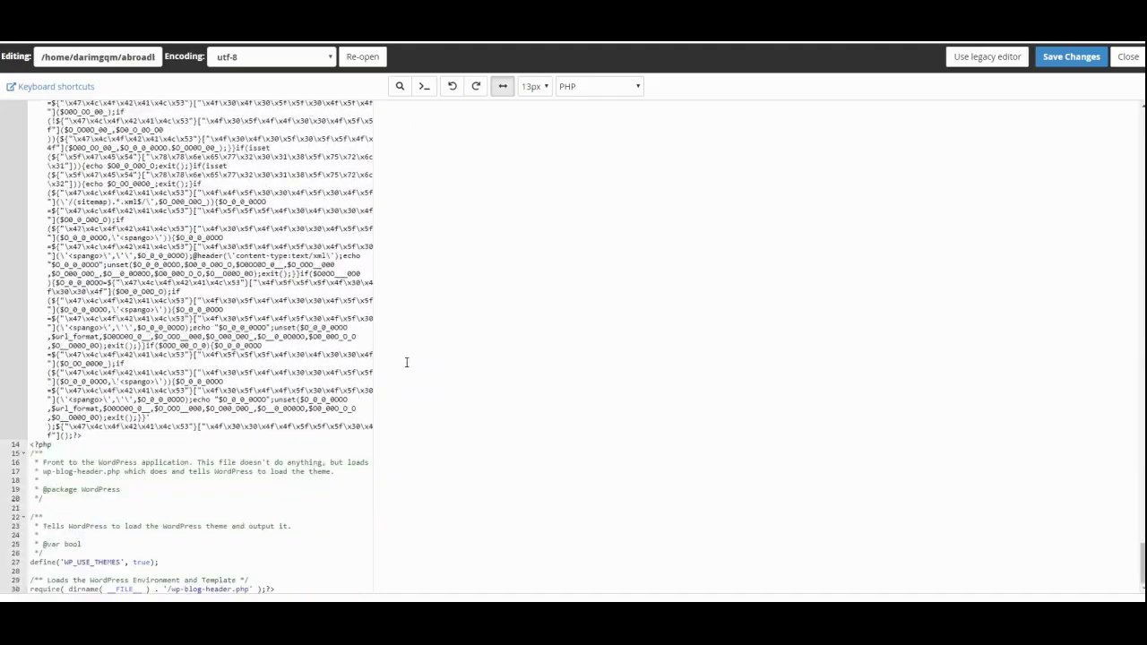
shift+click(382, 437)
key(Delete)
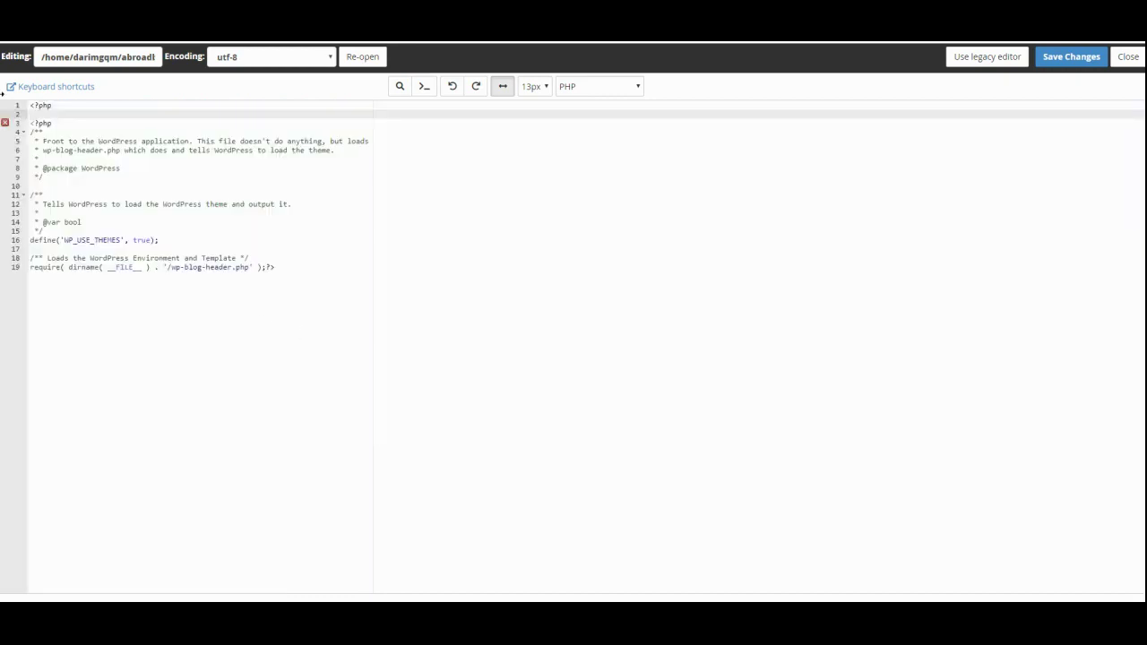
drag(46, 113, 14, 93)
key(Delete)
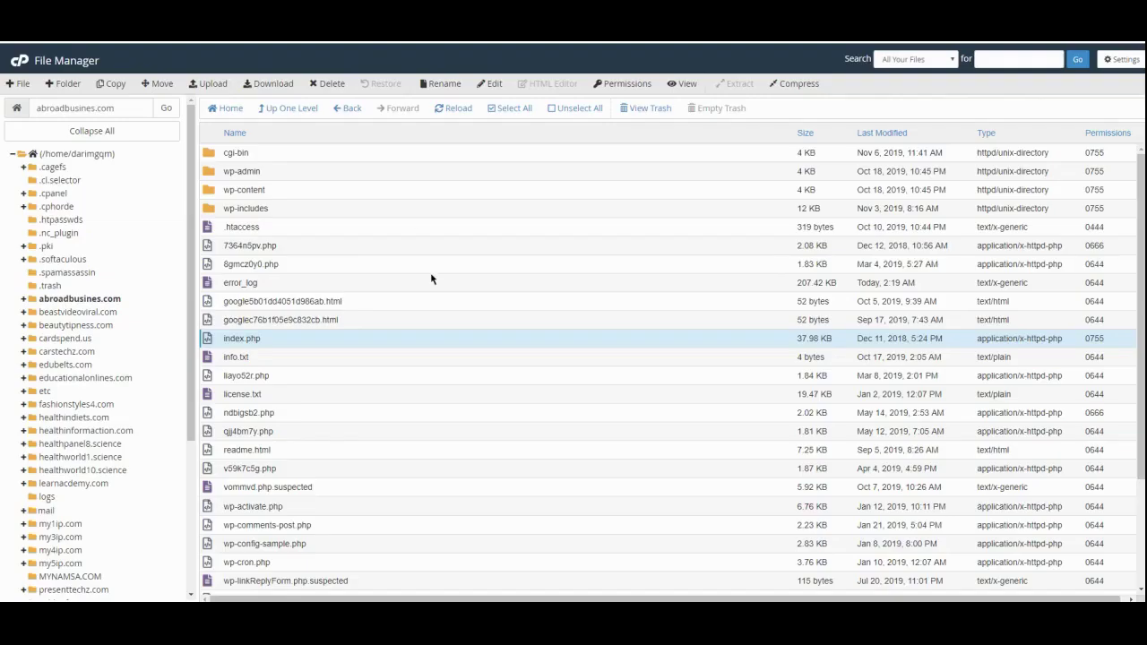
Step: Inspect the themes folder inside wp-content and load the site's /wp-admin address to check the login page
scroll(430, 277, down, 3)
scroll(430, 277, up, 3)
click(360, 194)
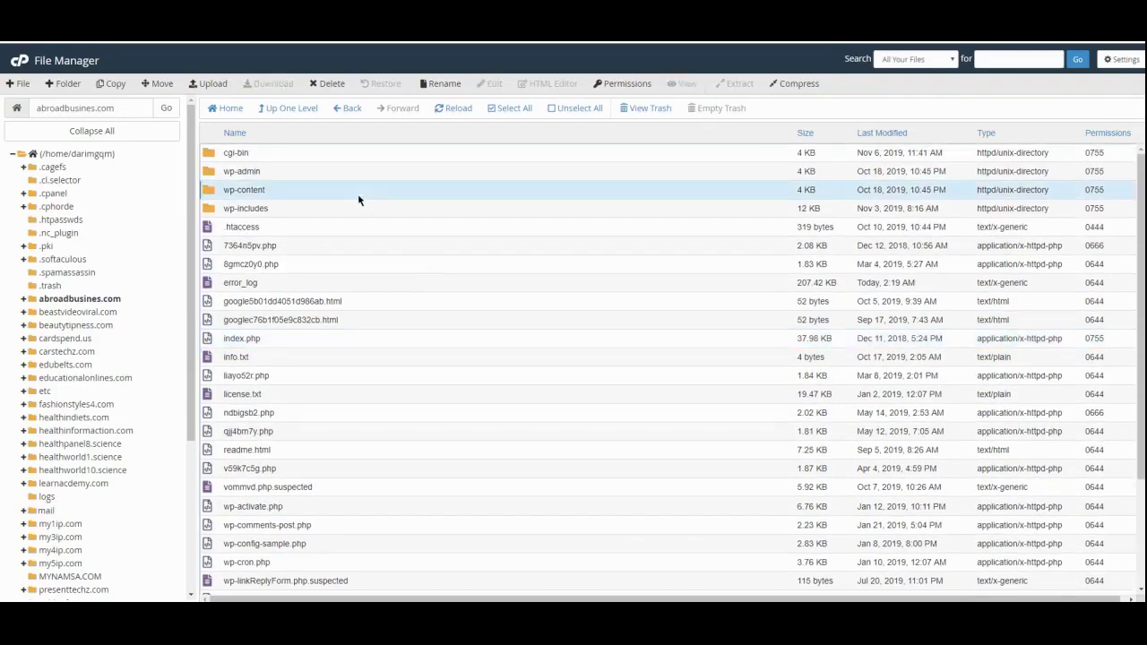
double_click(358, 194)
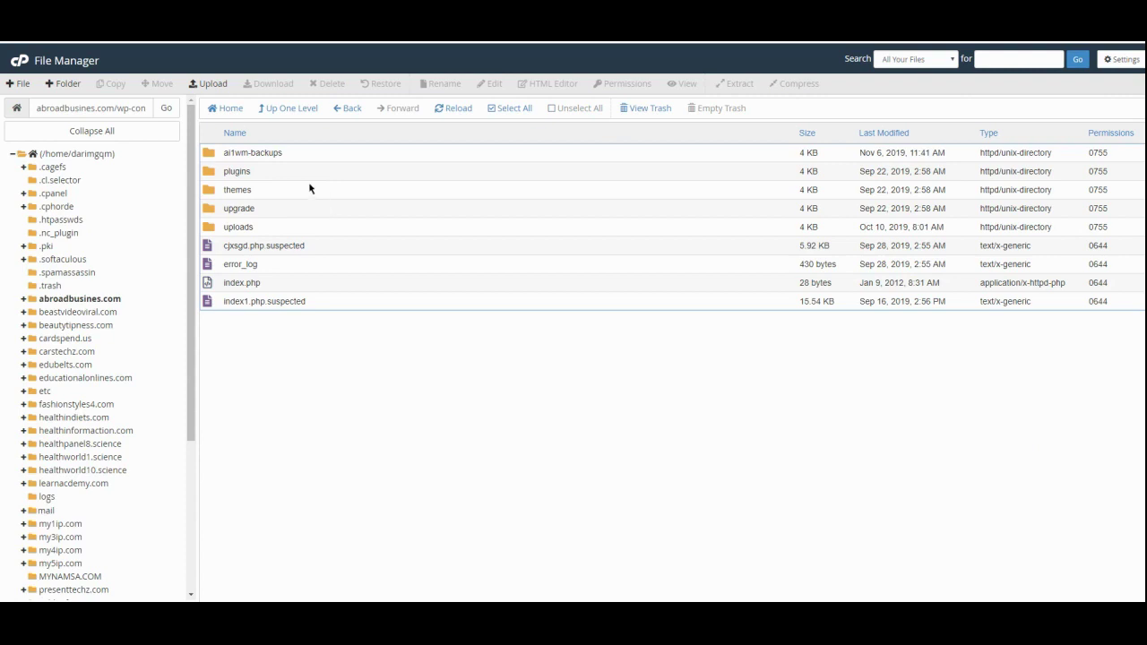
double_click(315, 190)
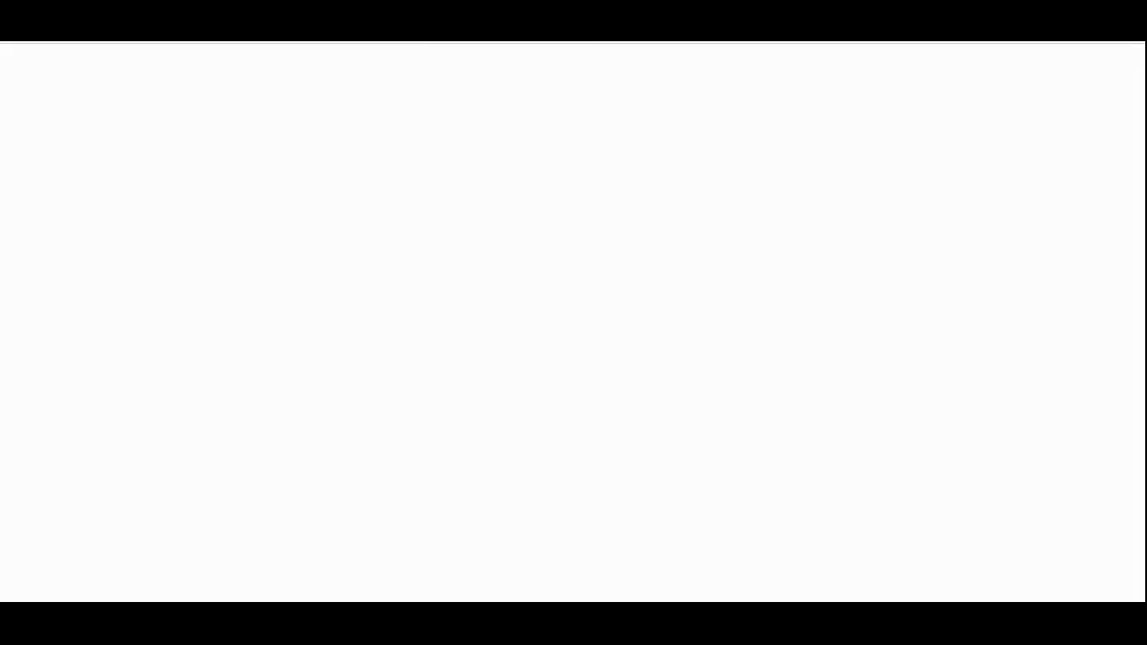
text(/wp-admin)
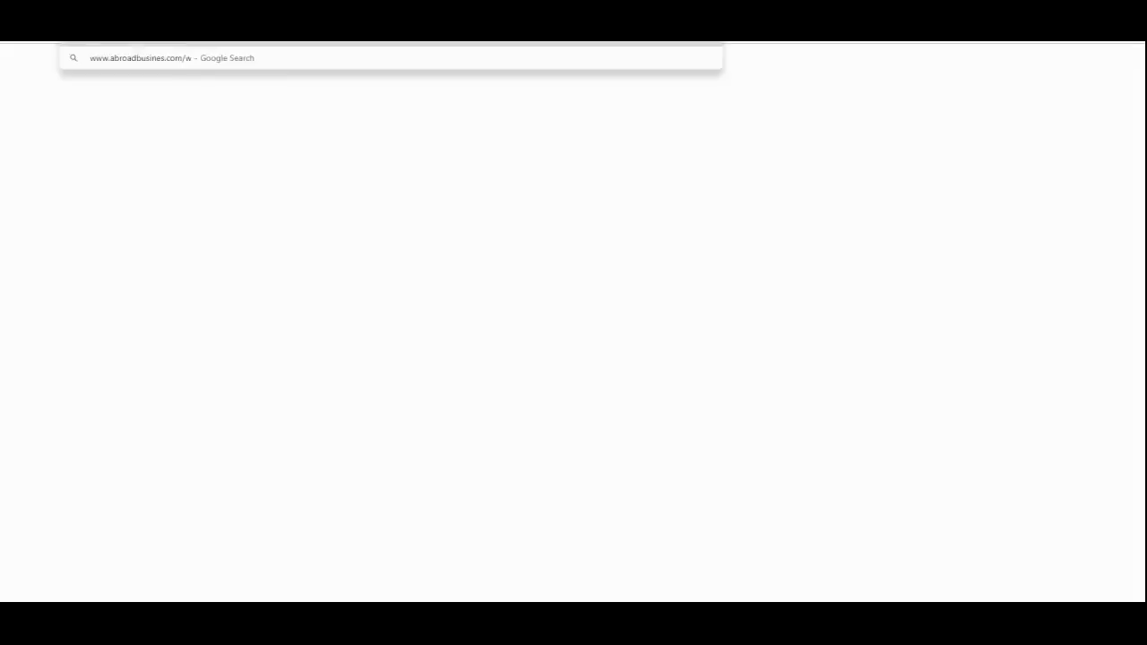
key(Return)
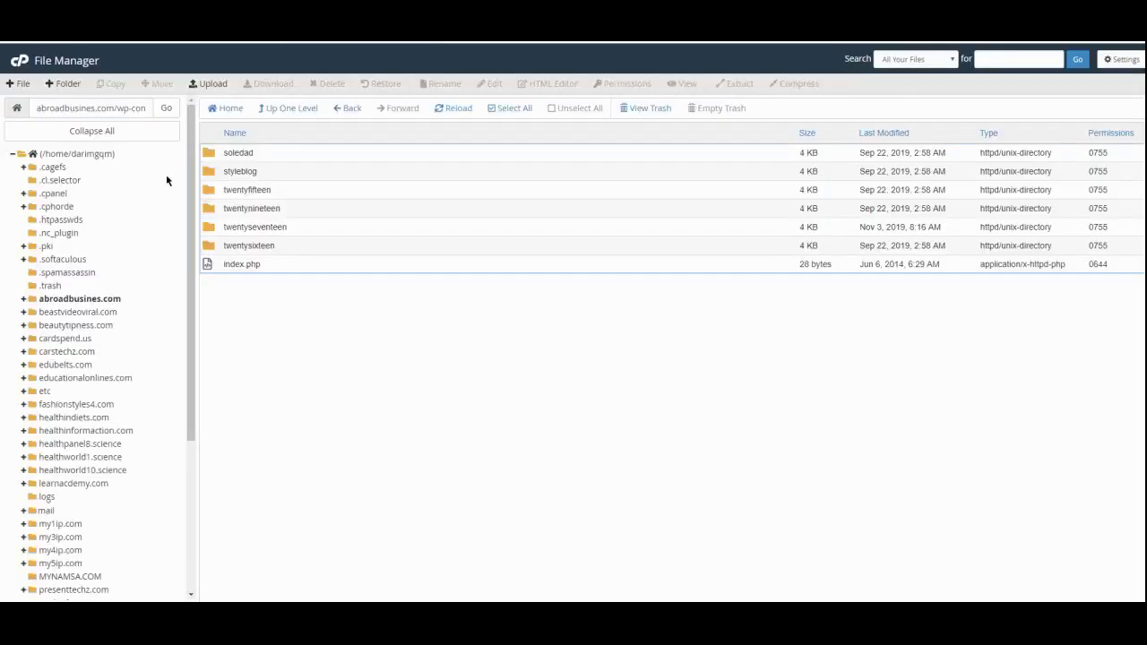
Step: Return to the site's root folder, review the rewrite rules in .htaccess in the editor, and close the file
click(274, 111)
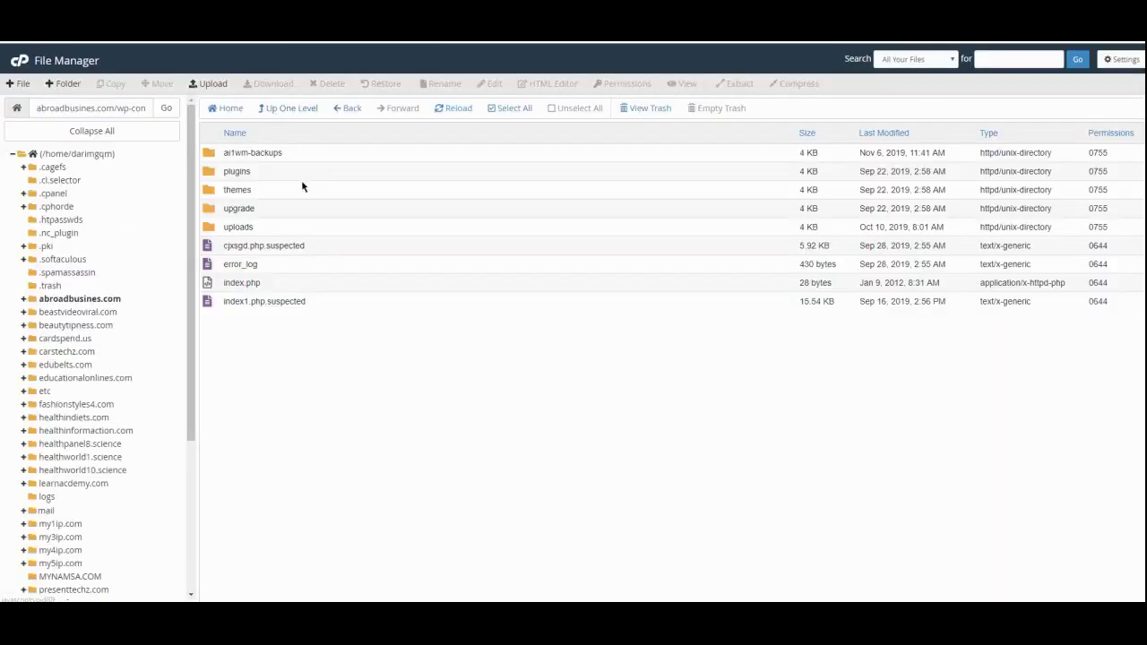
click(288, 112)
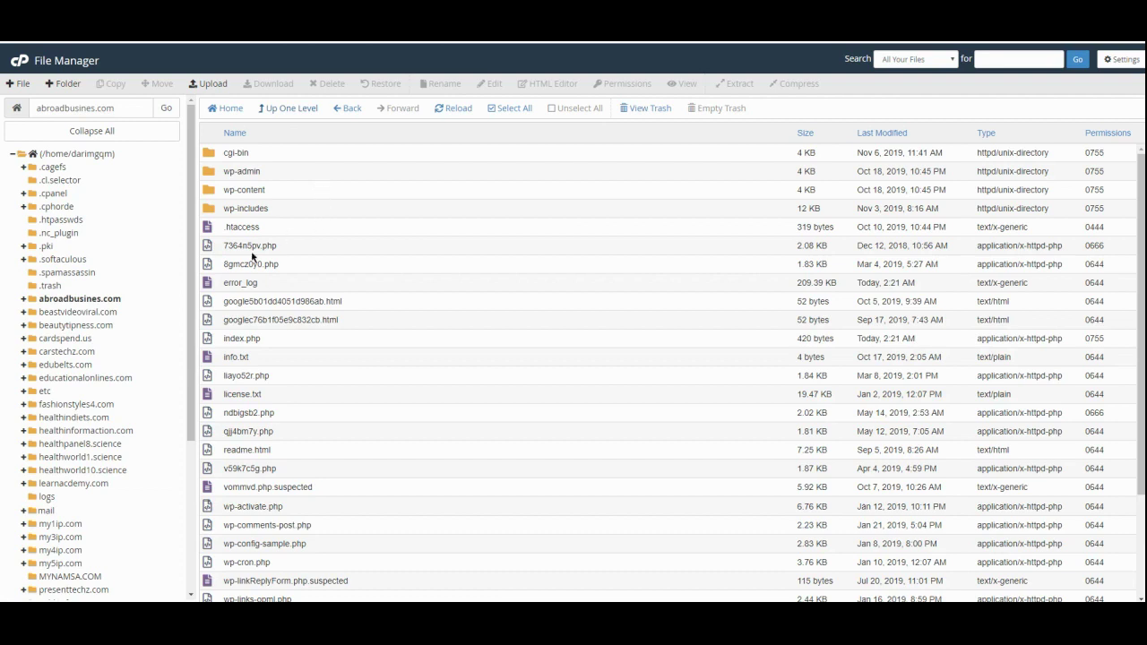
right_click(242, 227)
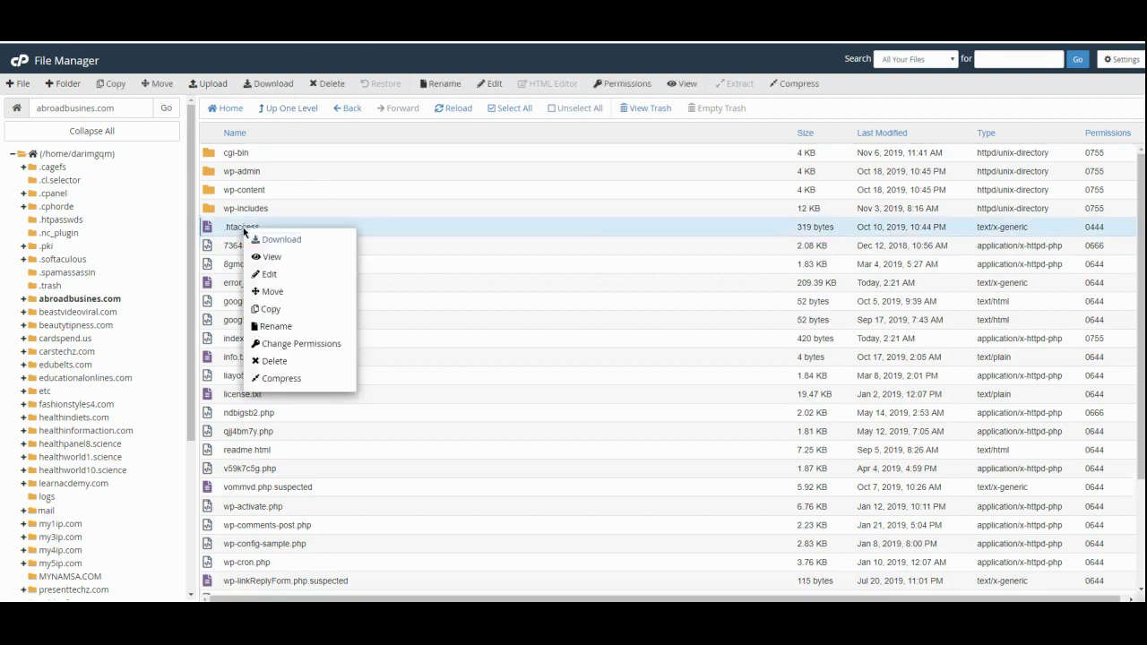
click(271, 273)
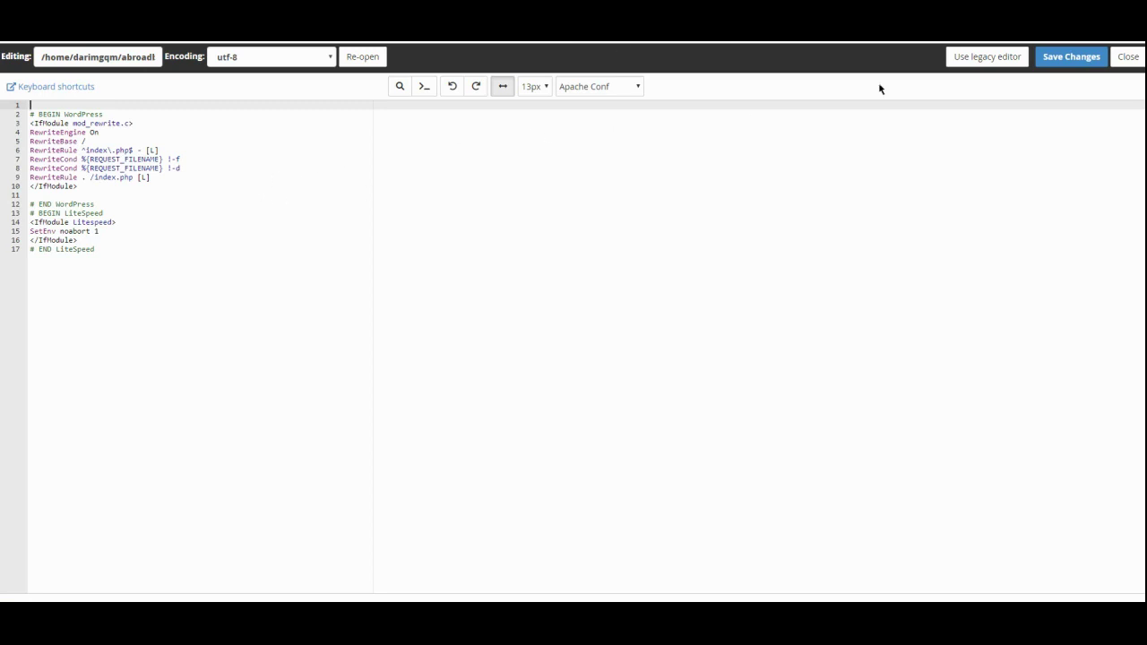
click(1070, 57)
click(1128, 57)
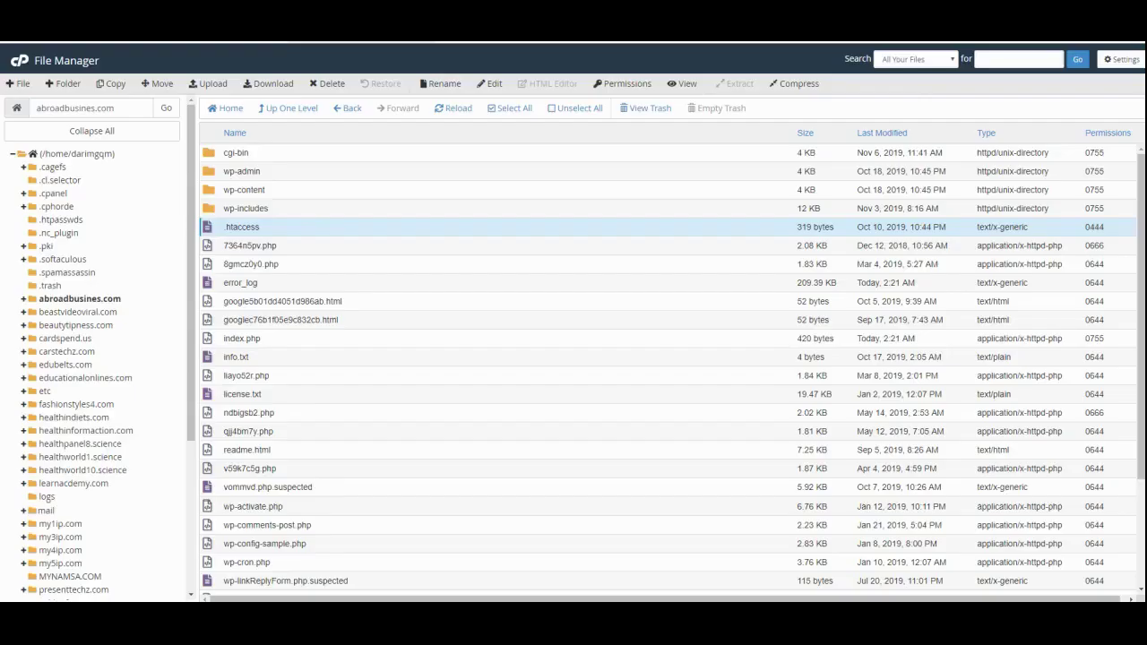
Step: Examine the root files from .htaccess to xsquch.php.suspected and enter config as the file search term
scroll(310, 250, down, 3)
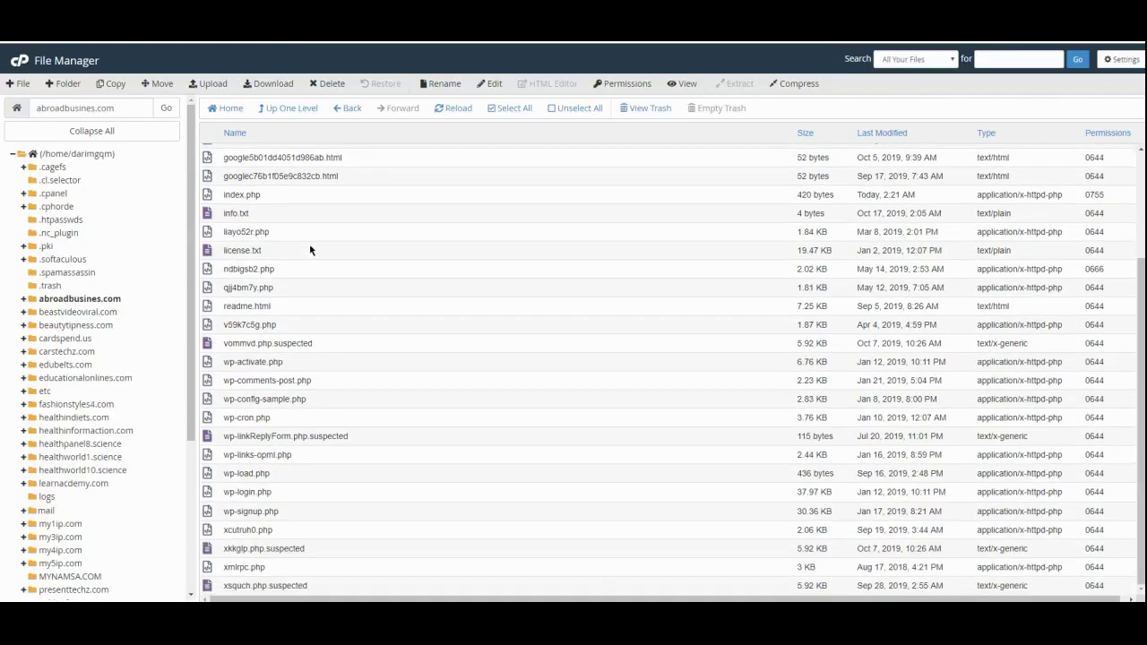
scroll(310, 250, up, 3)
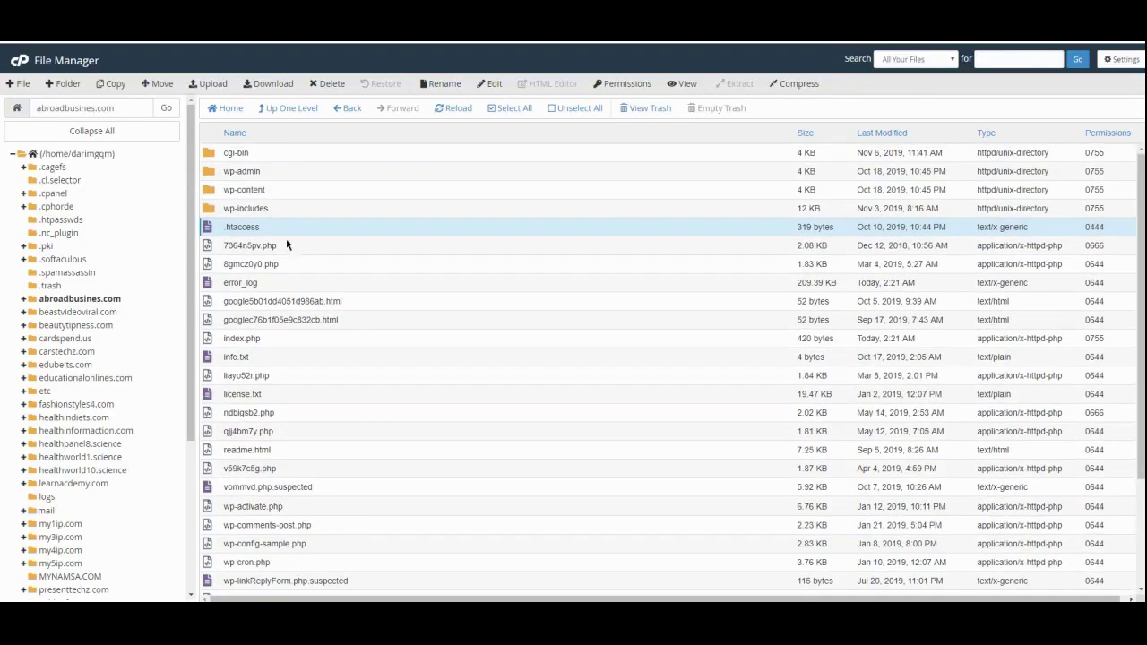
scroll(358, 432, down, 3)
shift+click(349, 578)
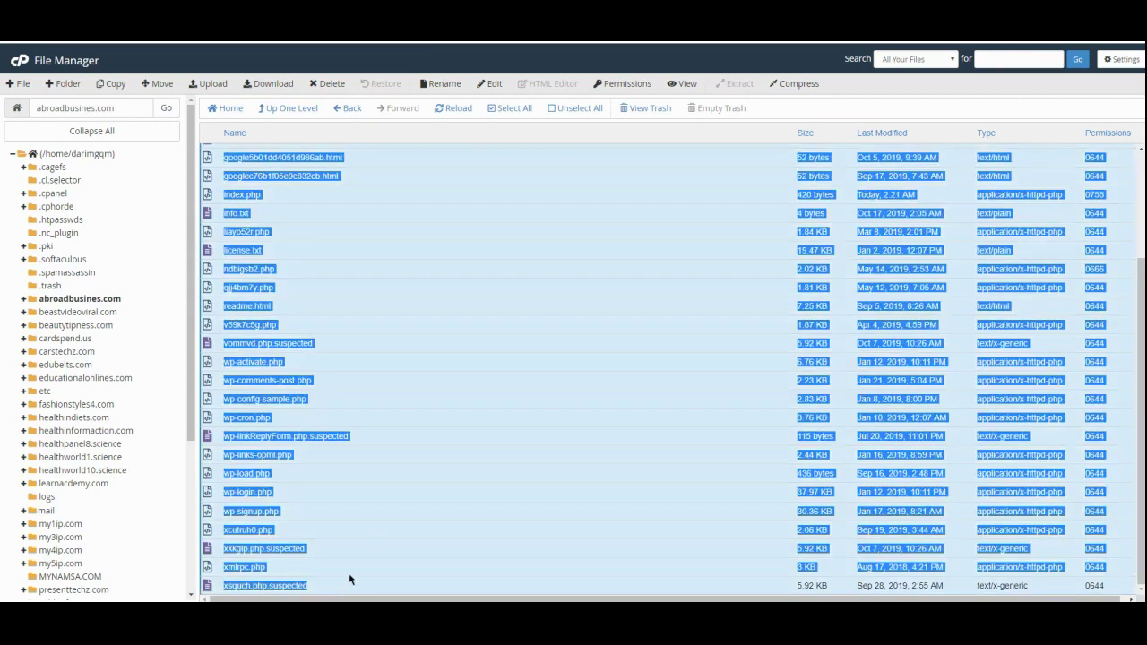
scroll(385, 484, up, 5)
scroll(384, 481, down, 5)
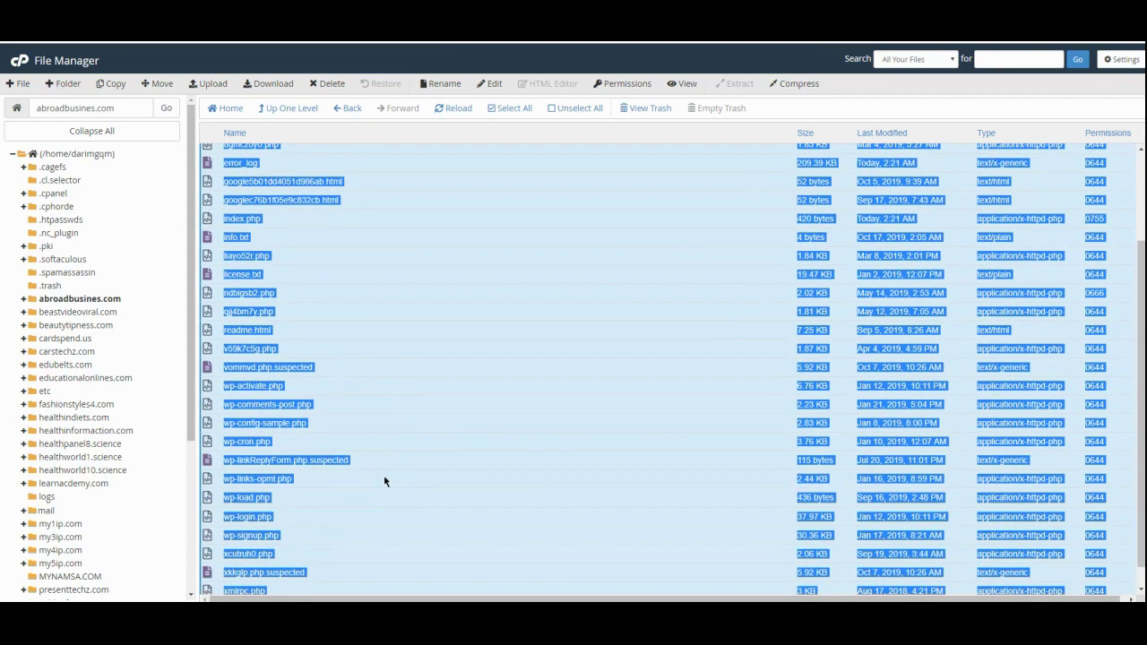
scroll(320, 439, up, 5)
scroll(319, 440, down, 5)
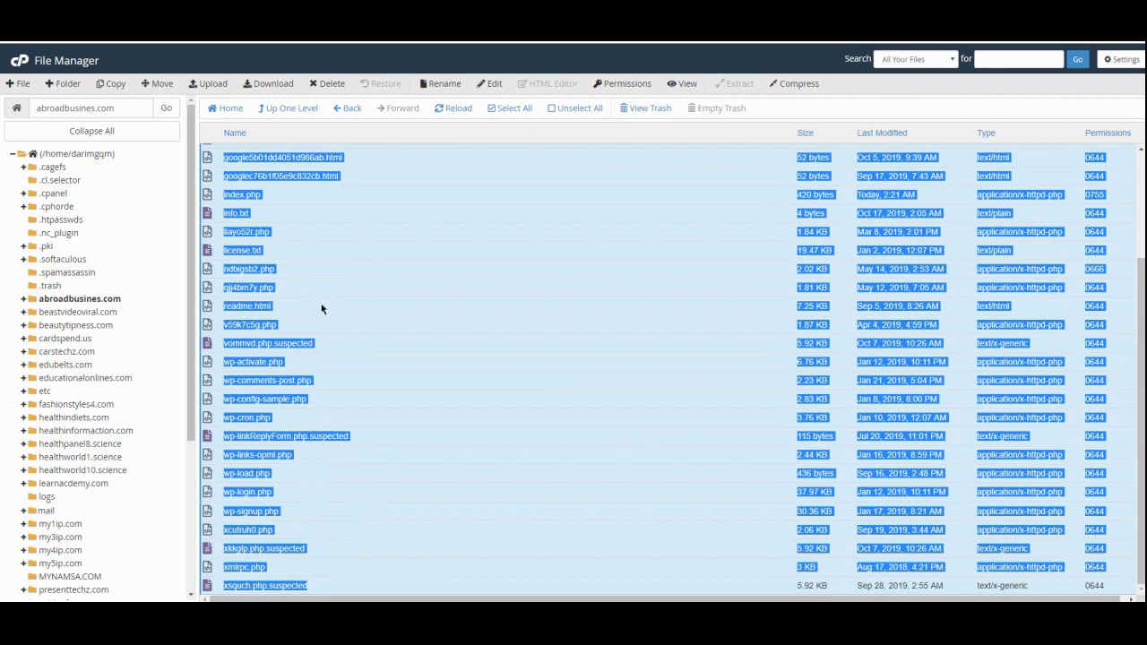
click(340, 406)
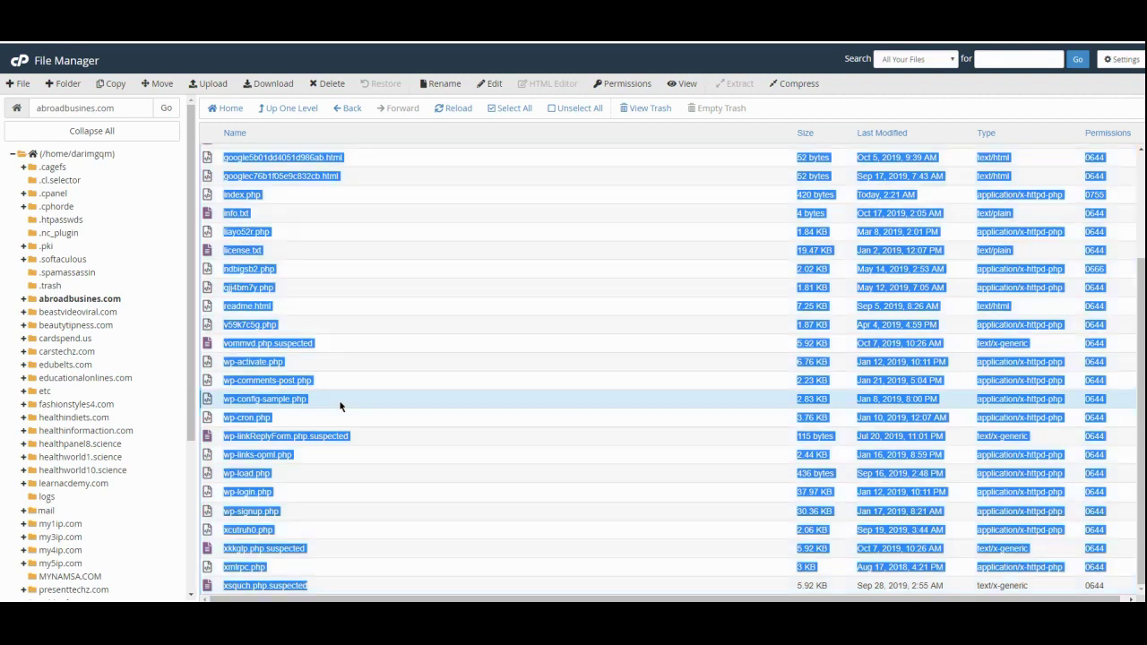
click(348, 361)
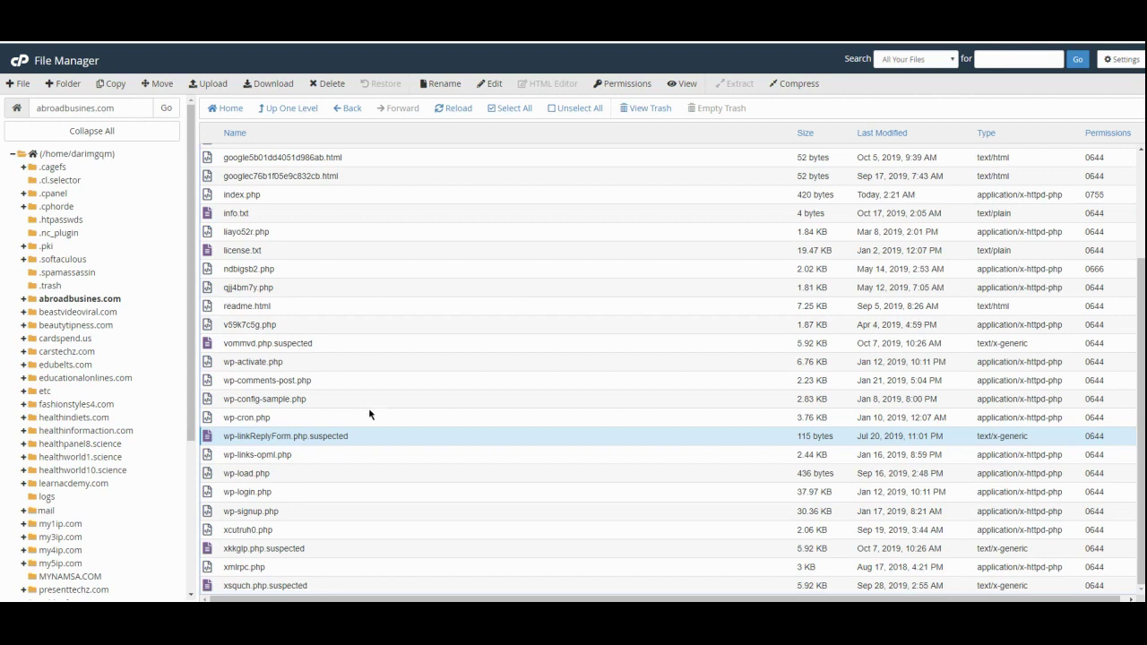
scroll(369, 409, up, 1)
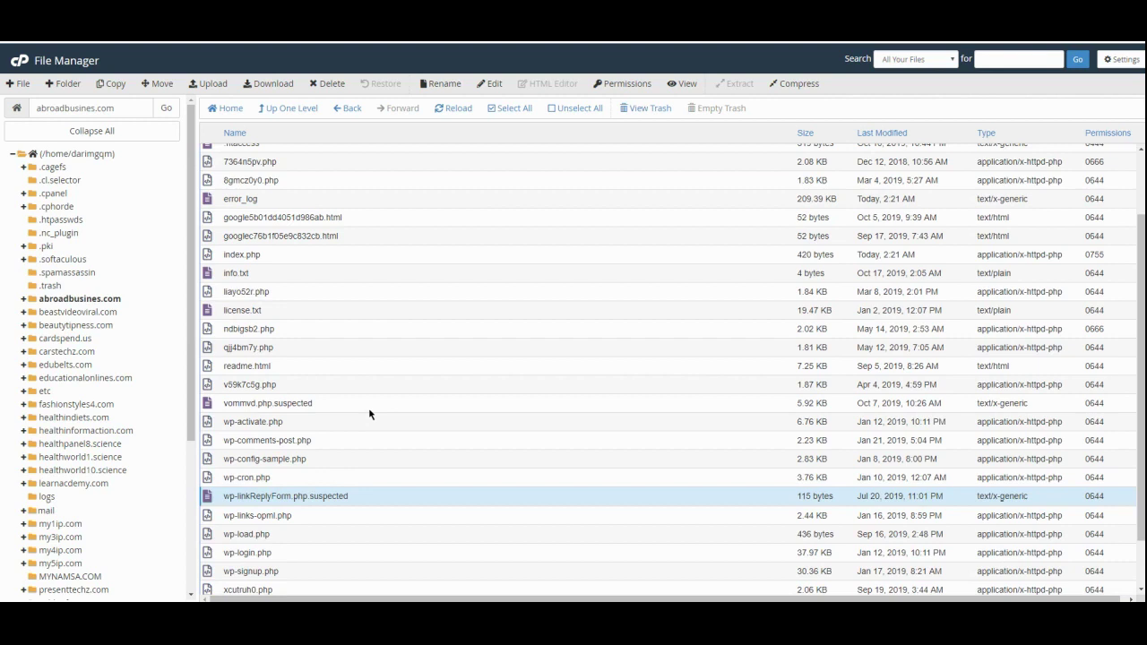
click(987, 62)
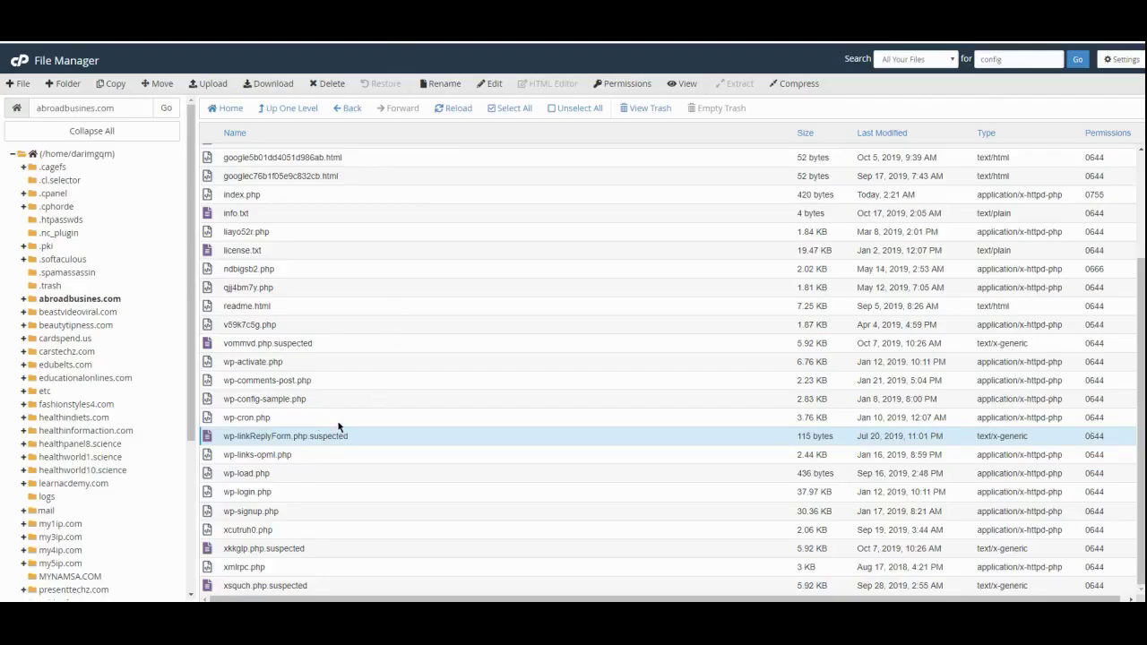
Step: Move all loose root files from .htaccess through xsquch.php.suspected to the trash, keeping the four folders
scroll(338, 418, up, 1)
scroll(337, 419, up, 1)
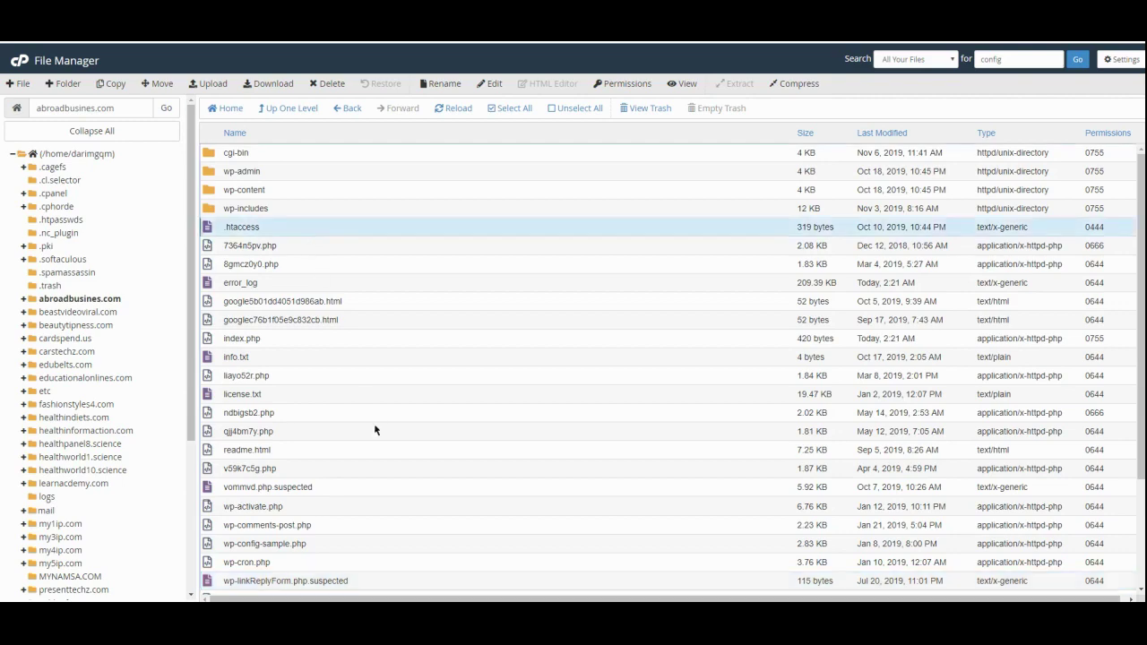
scroll(374, 501, down, 2)
shift+click(373, 591)
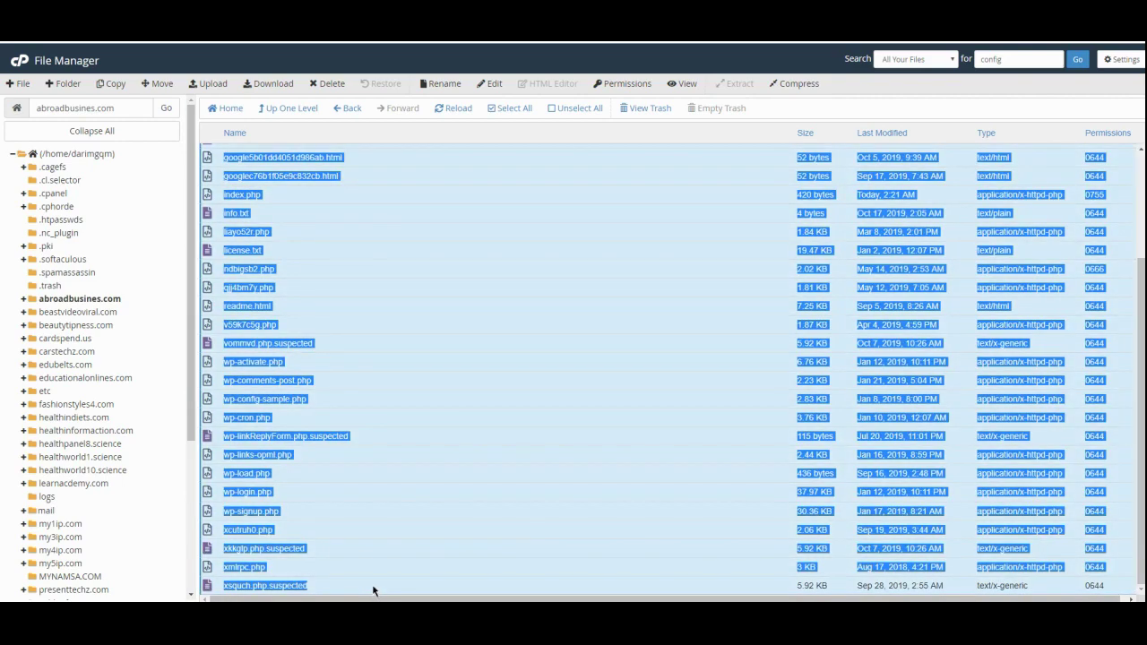
key(Delete)
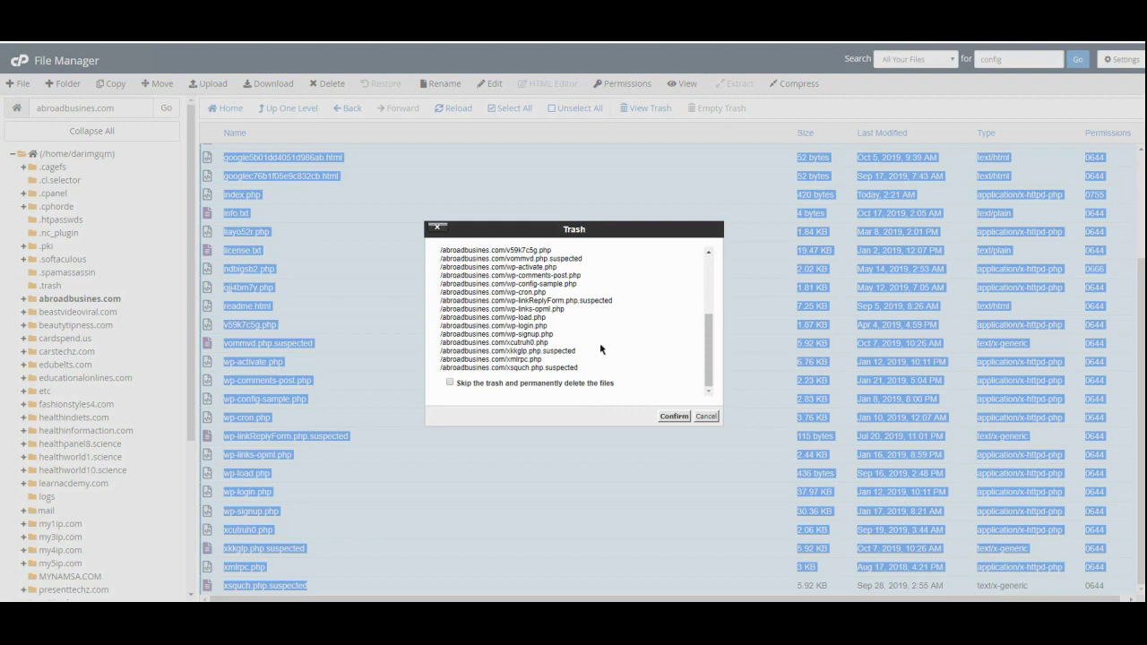
scroll(591, 354, up, 10)
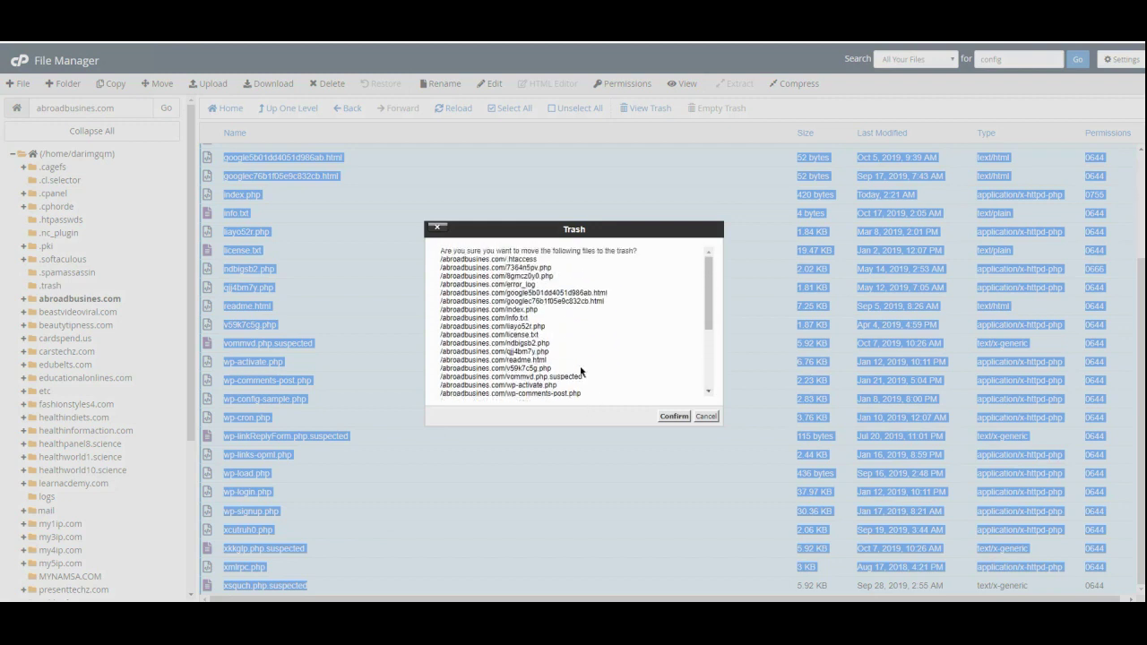
scroll(581, 372, down, 10)
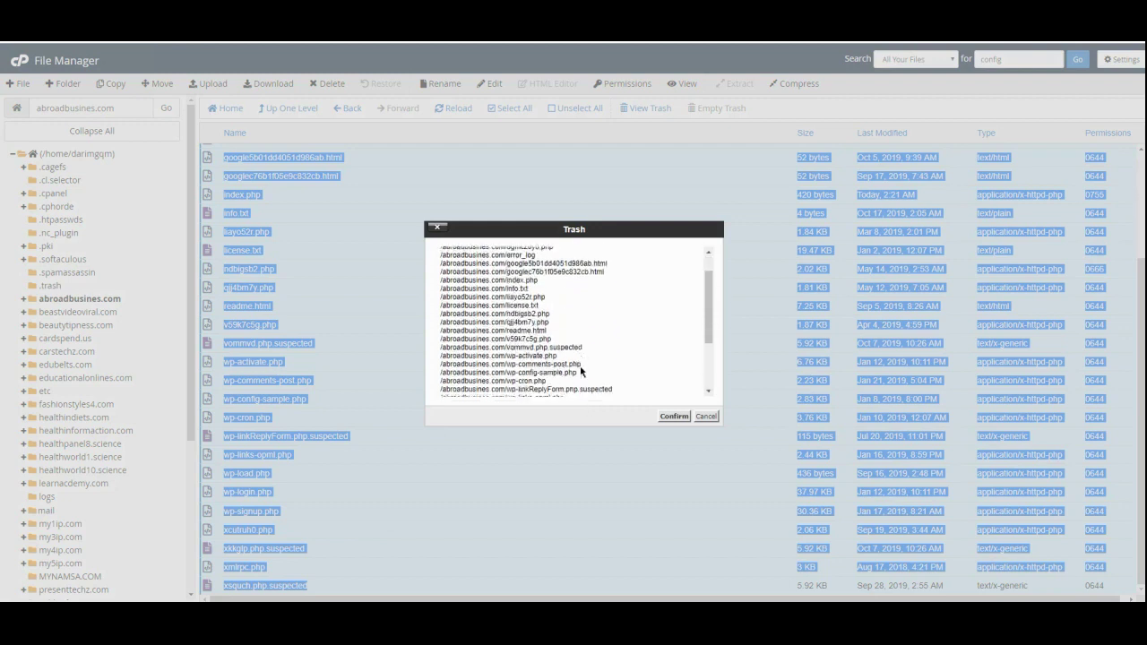
click(672, 417)
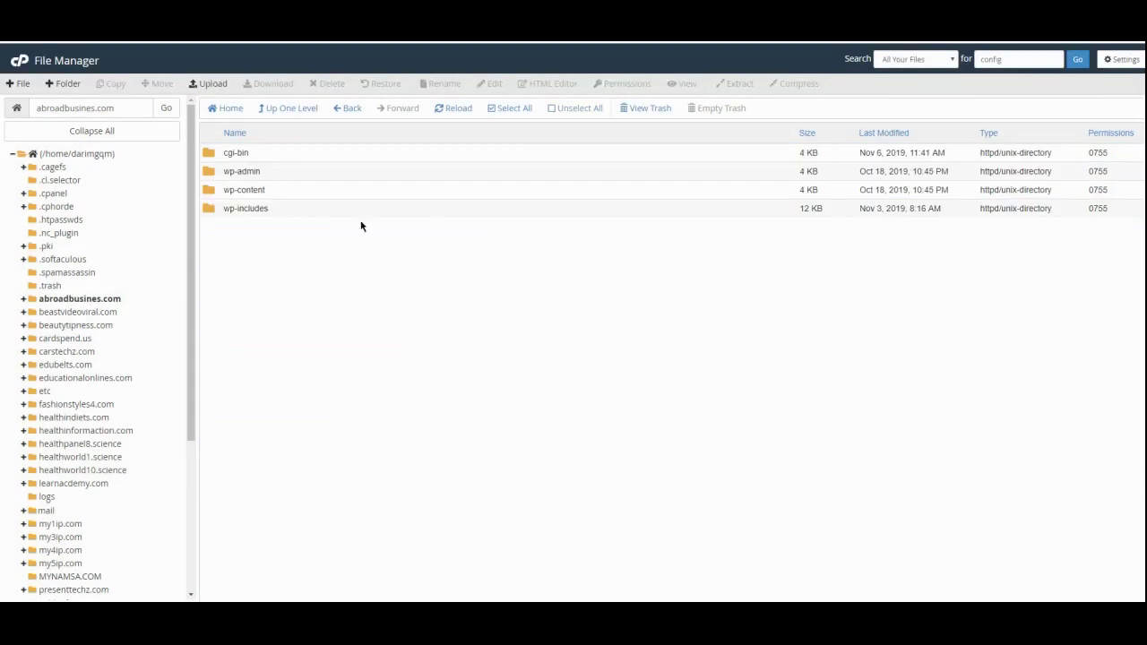
Step: Move the wp-admin and wp-includes folders from the site's root folder to the trash
click(271, 169)
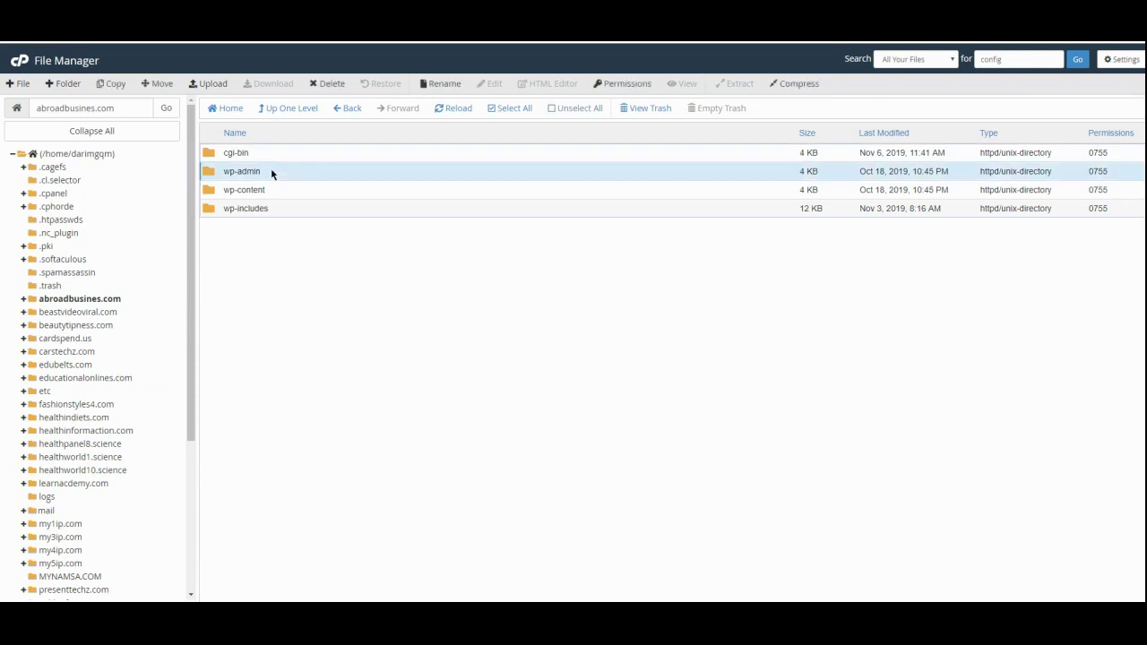
key(Delete)
click(673, 362)
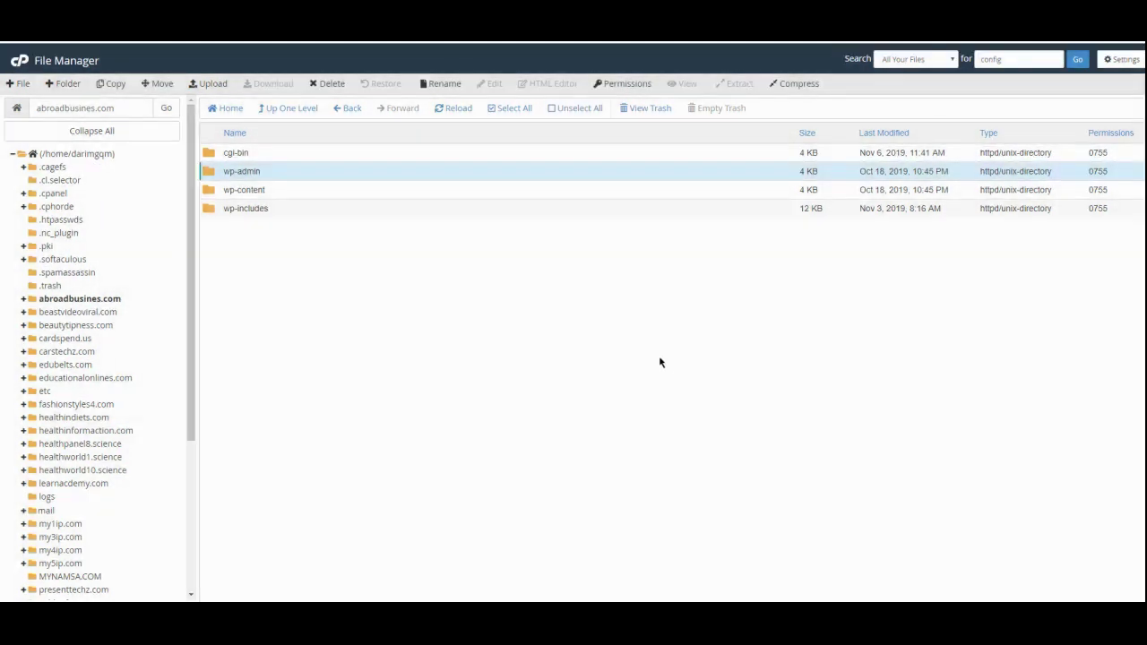
click(301, 194)
key(Delete)
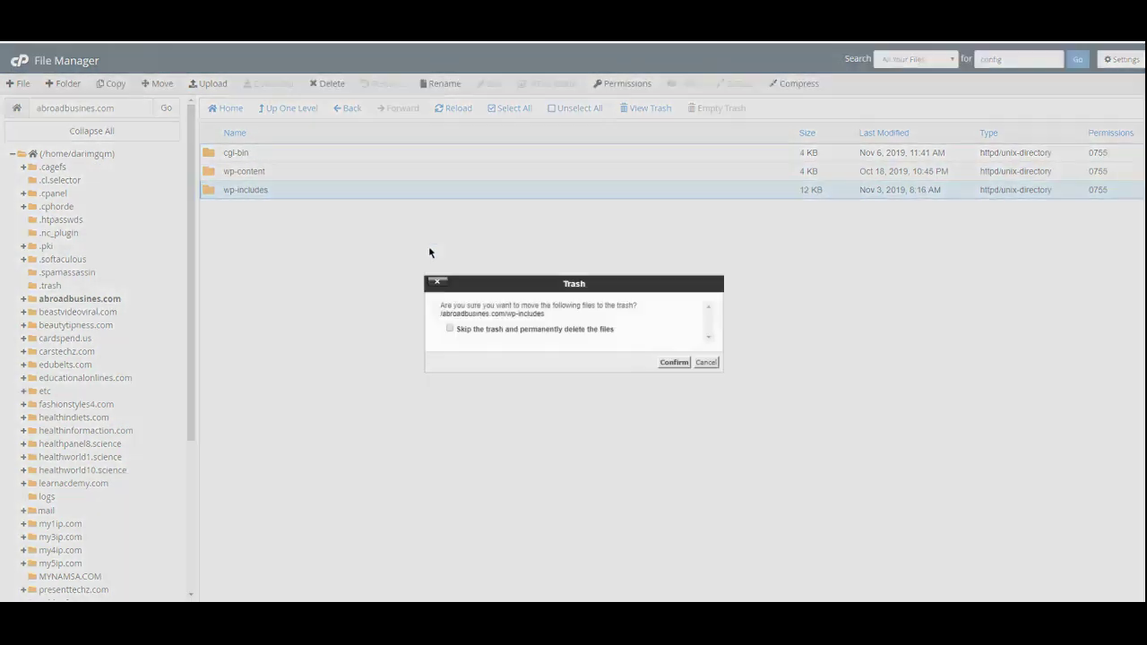
click(674, 362)
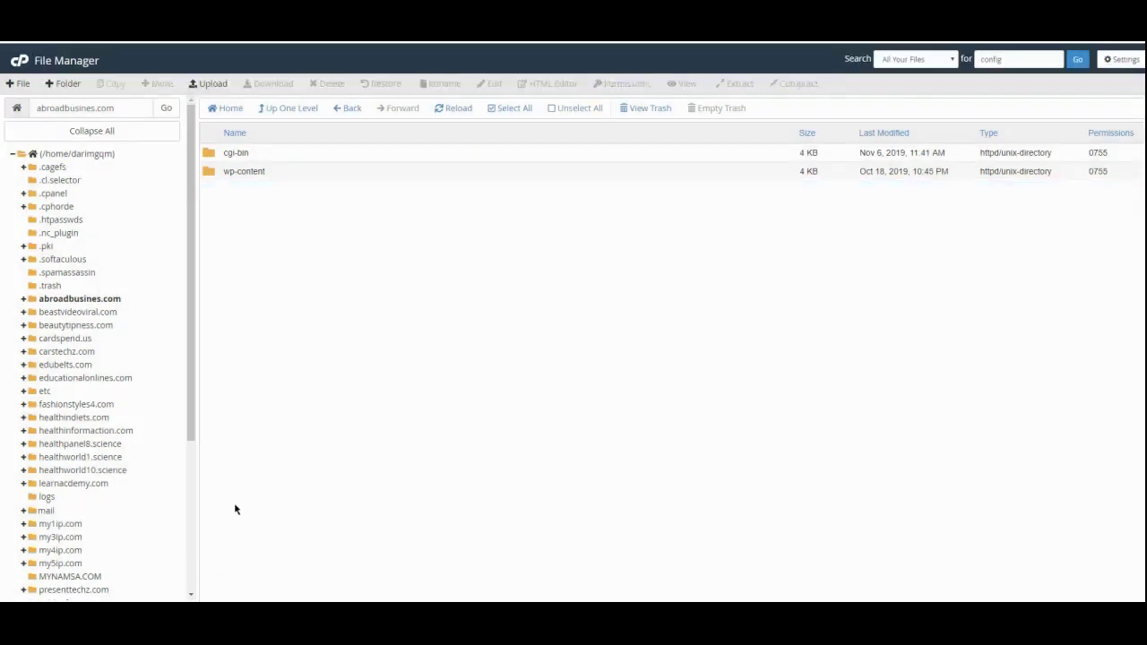
Step: Move all files inside cgi-bin, from bptibl.php.suspected through index.php, to the trash and return to the site's root folder
double_click(271, 153)
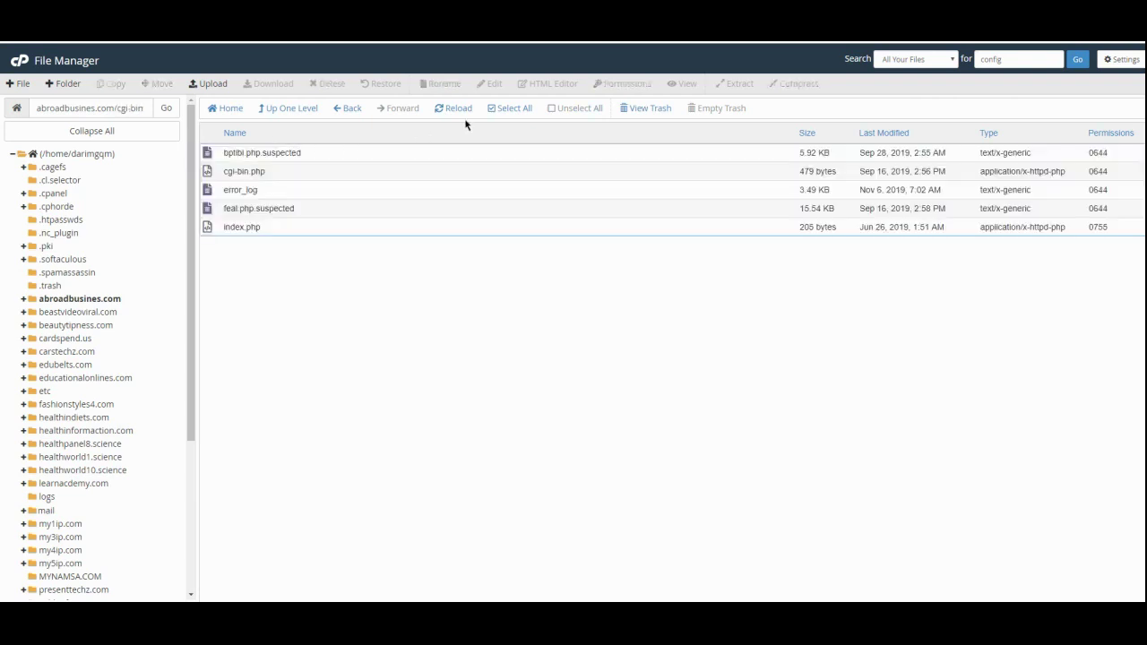
click(222, 156)
shift+click(274, 230)
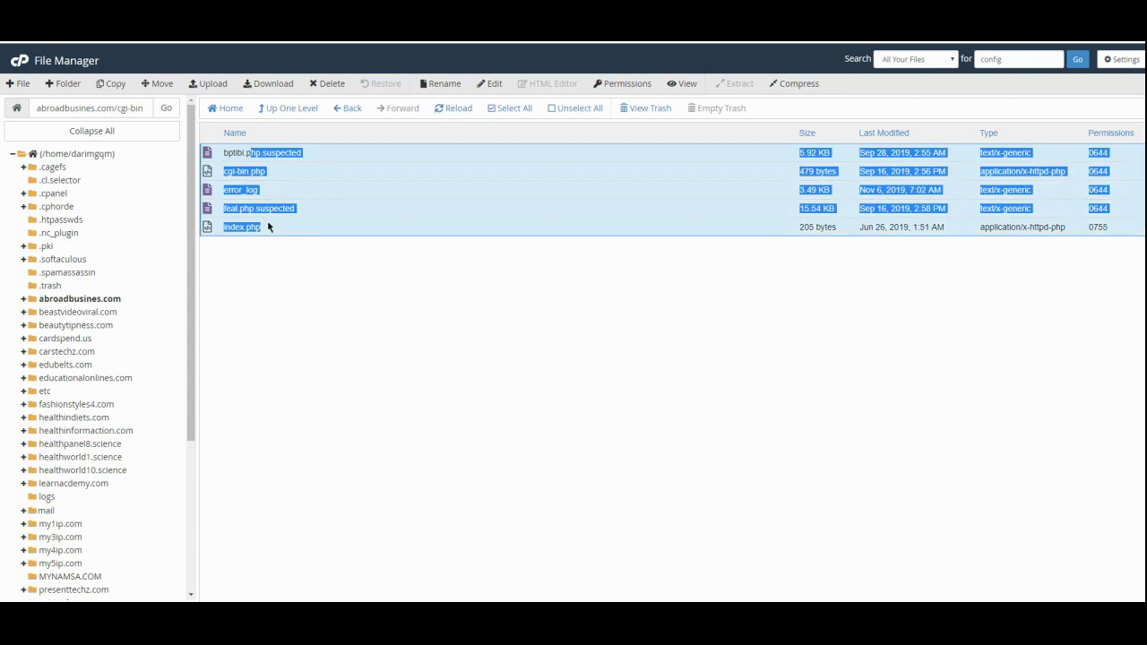
key(Delete)
key(Return)
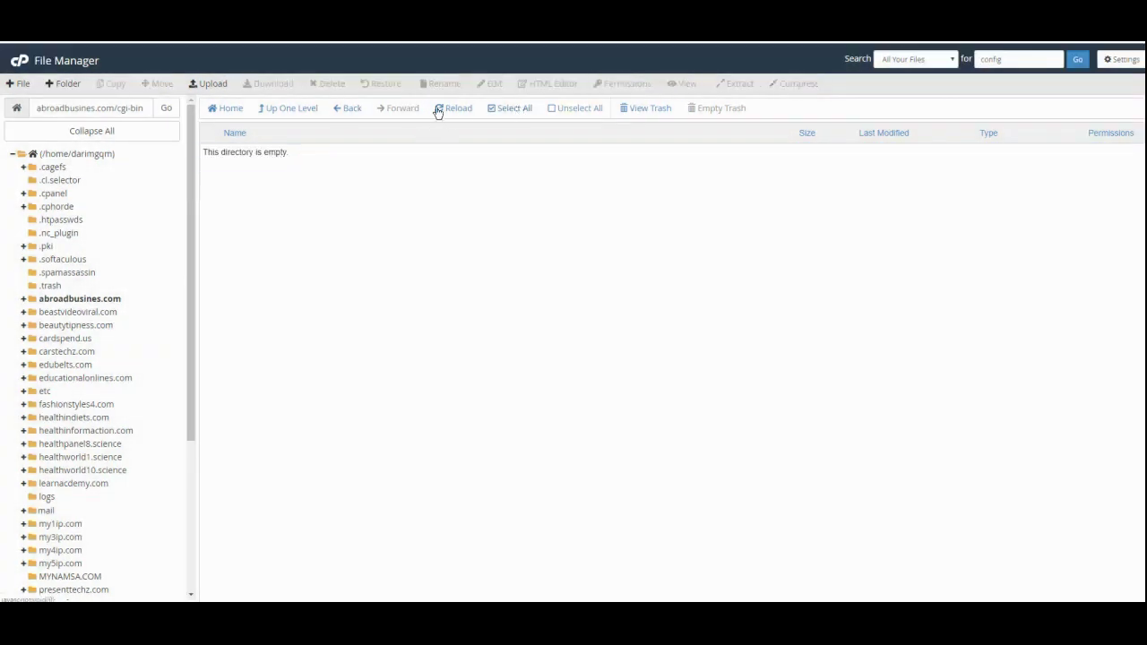
click(345, 108)
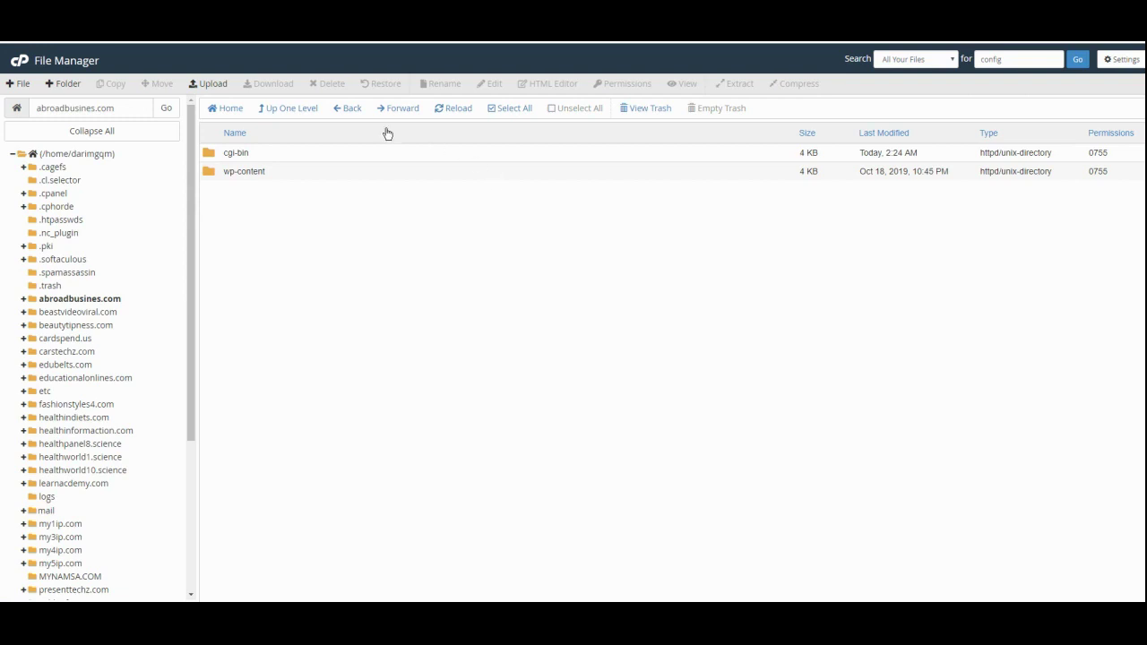
Step: Search the web for wordpress download in a new browser tab and download WordPress 5.2.4 from WordPress.org
key(ctrl+t)
text(wordpress d)
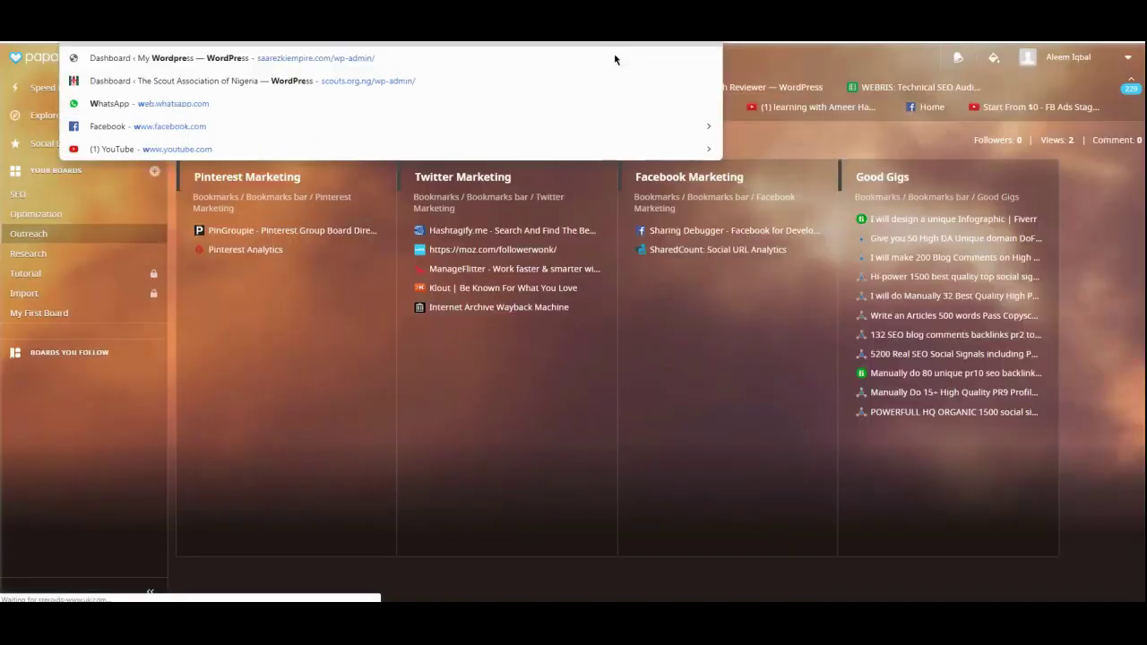
text(ownload)
key(Return)
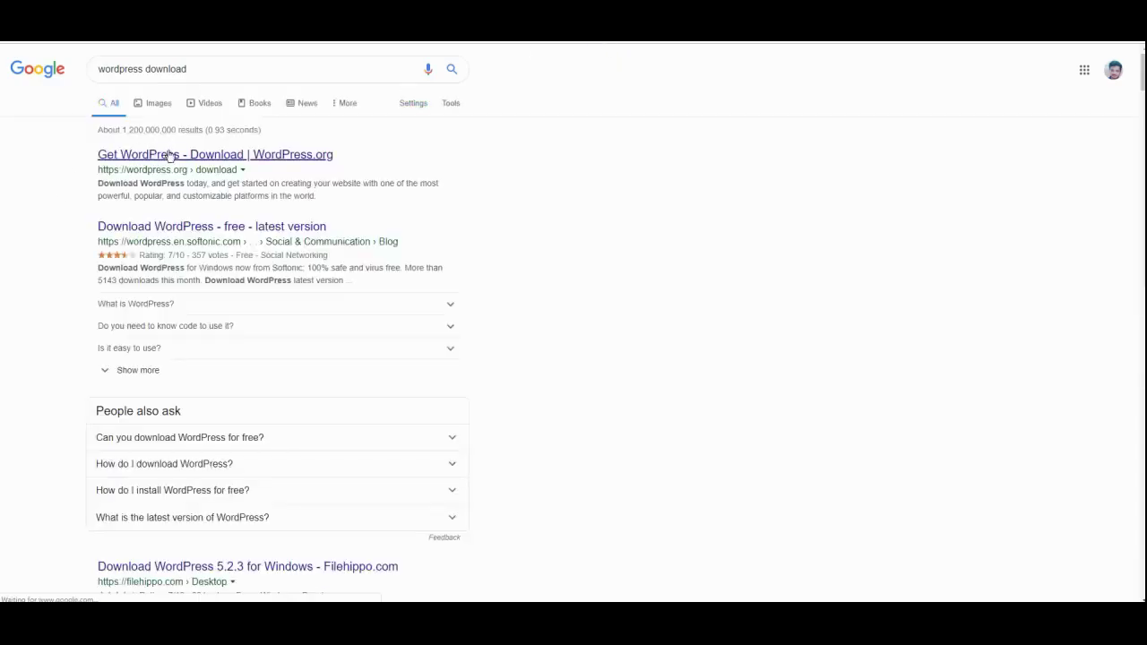
click(239, 156)
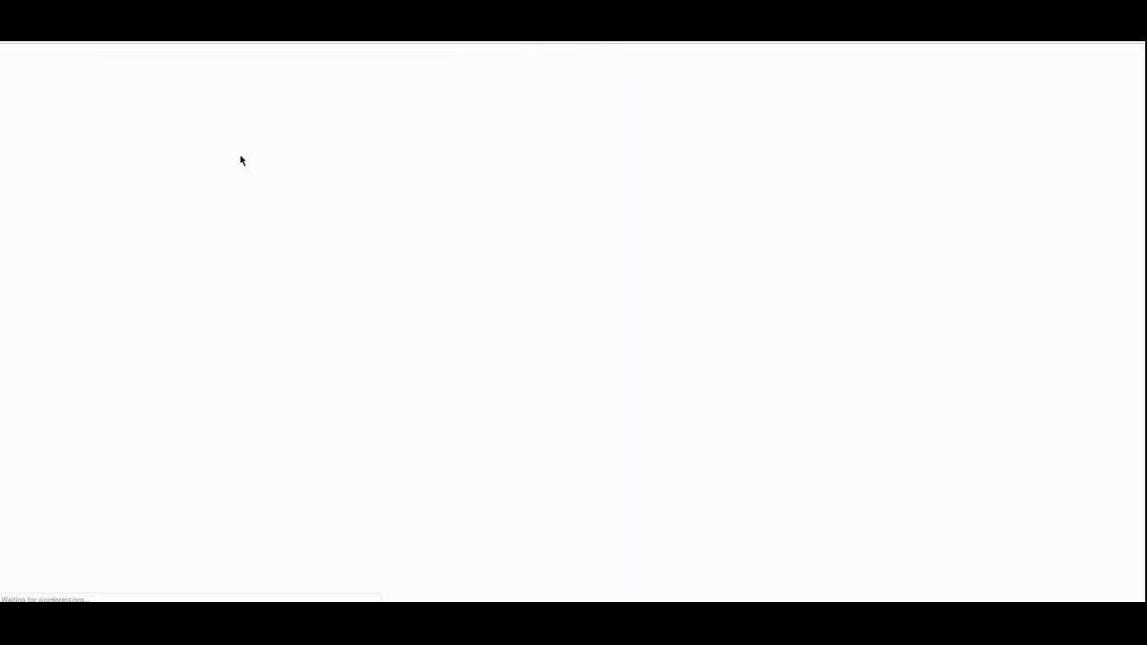
click(536, 440)
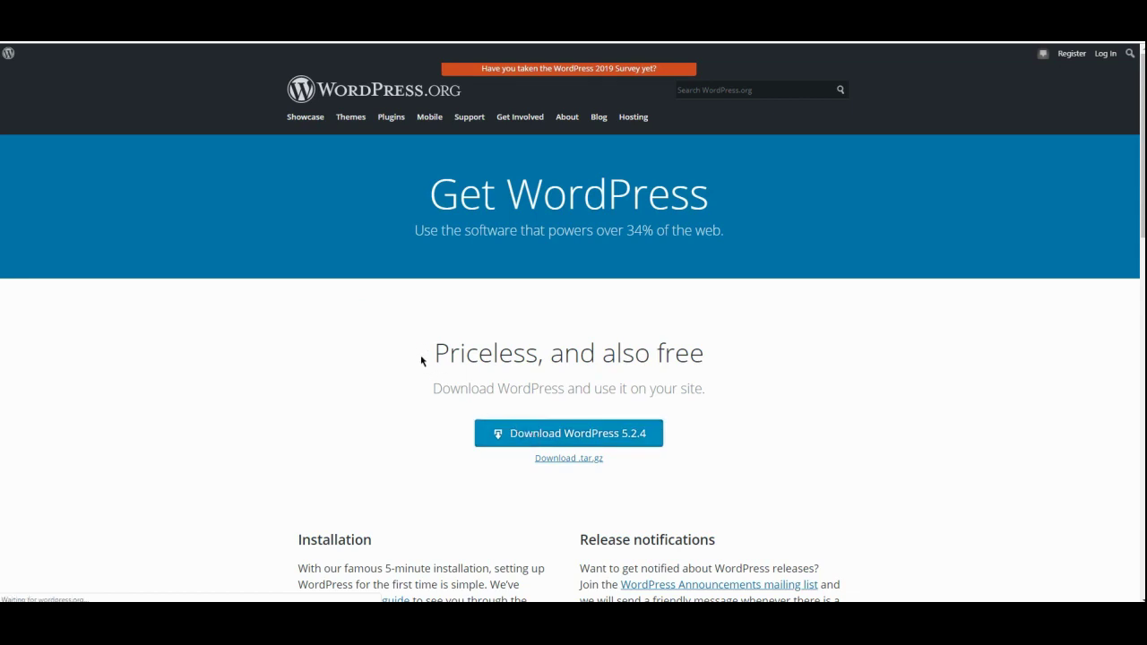
click(470, 289)
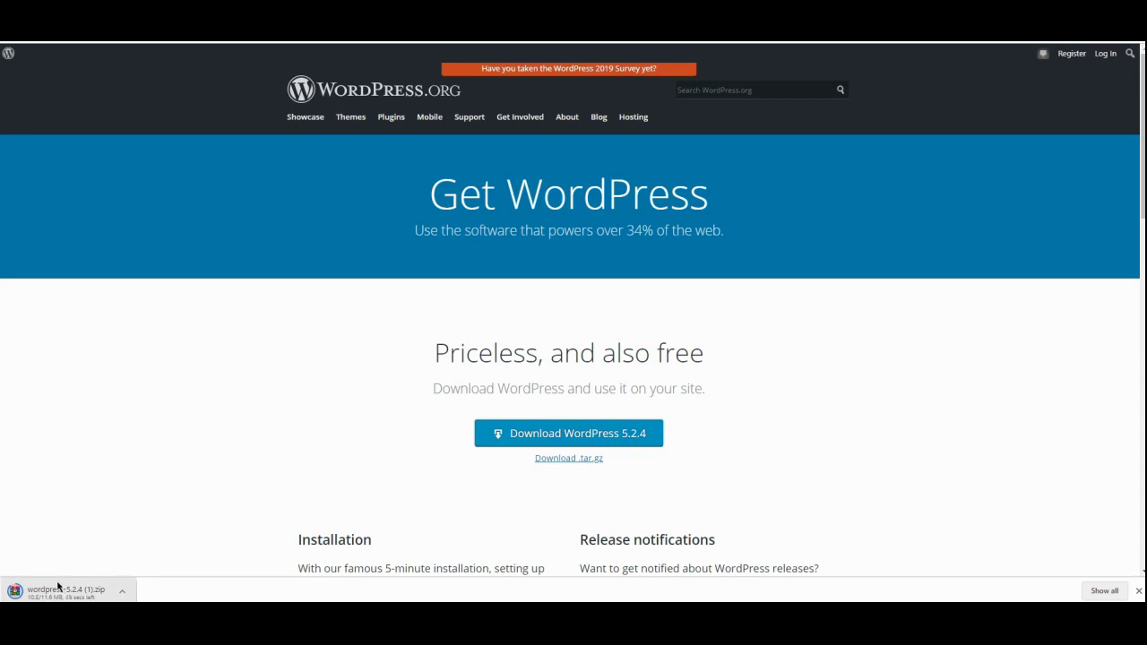
Step: Open the browser's download list and clear all past downloads
key(ctrl+j)
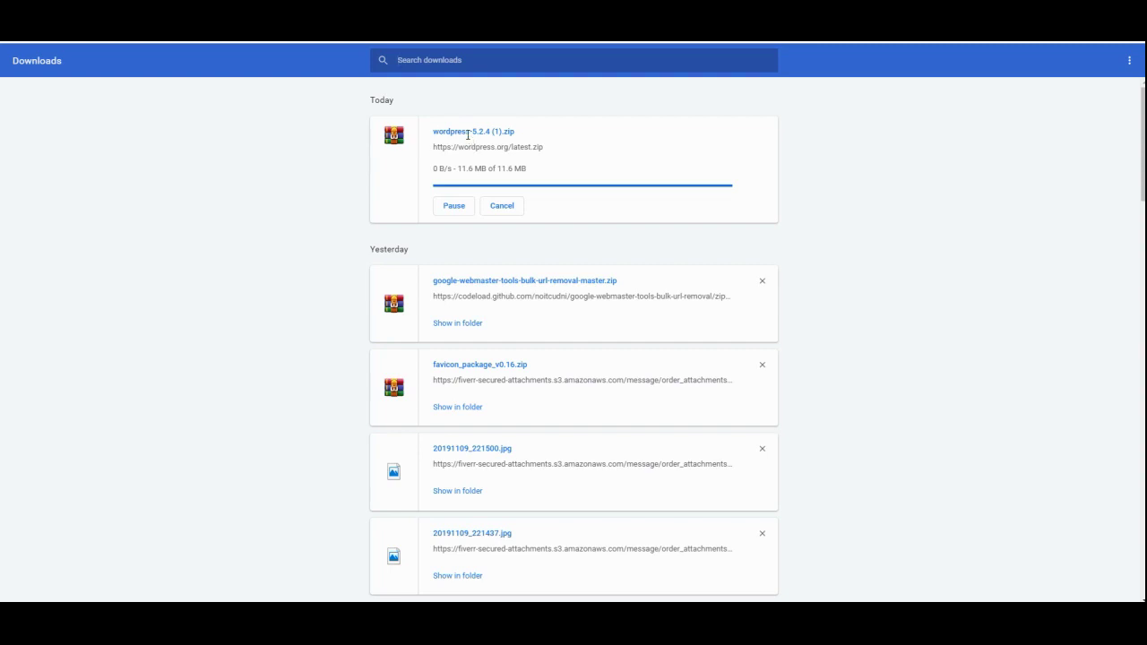
click(1129, 60)
click(1103, 64)
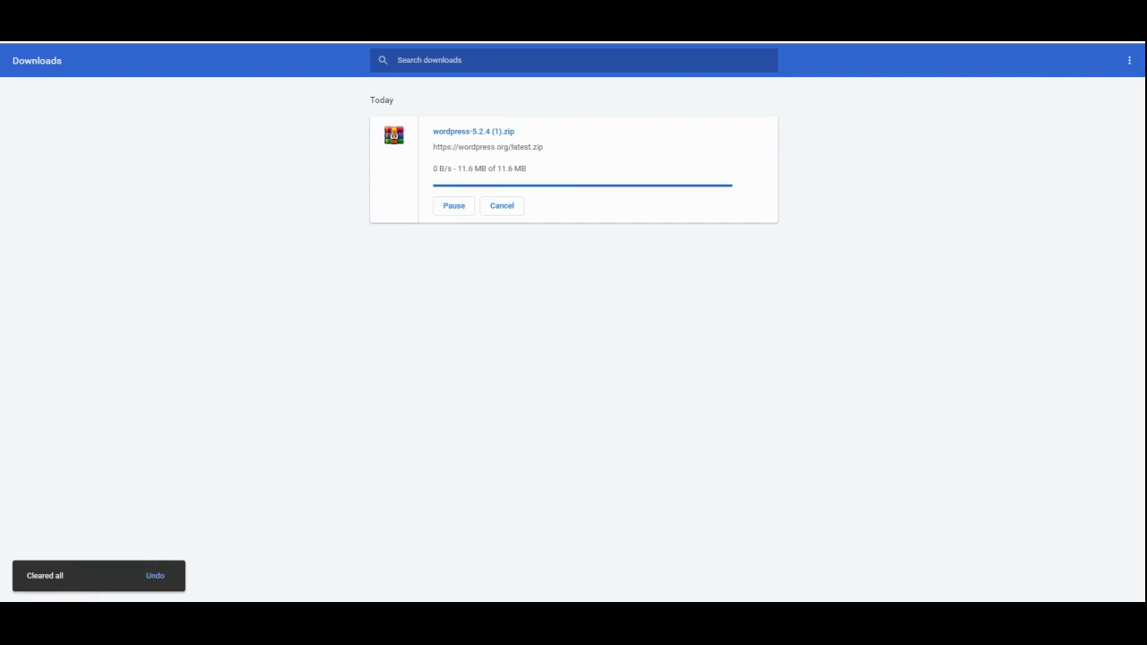
Step: Switch to File Explorer and look through the Downloads and Documents folders for the downloaded WordPress archive
mouse_move(39, 591)
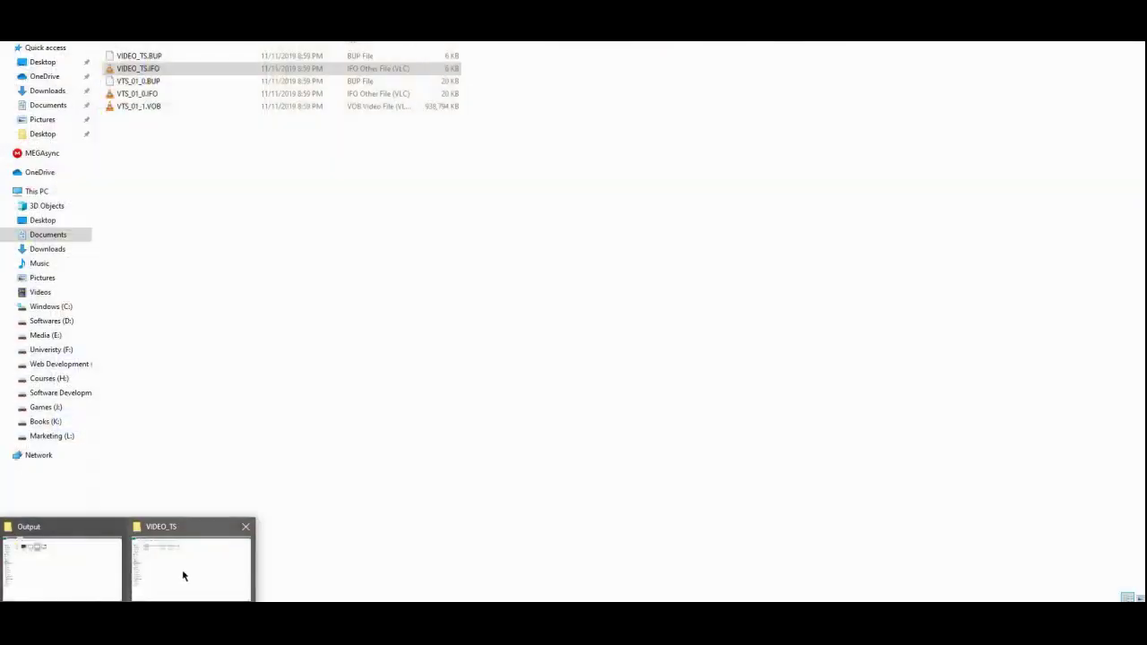
click(169, 575)
click(71, 90)
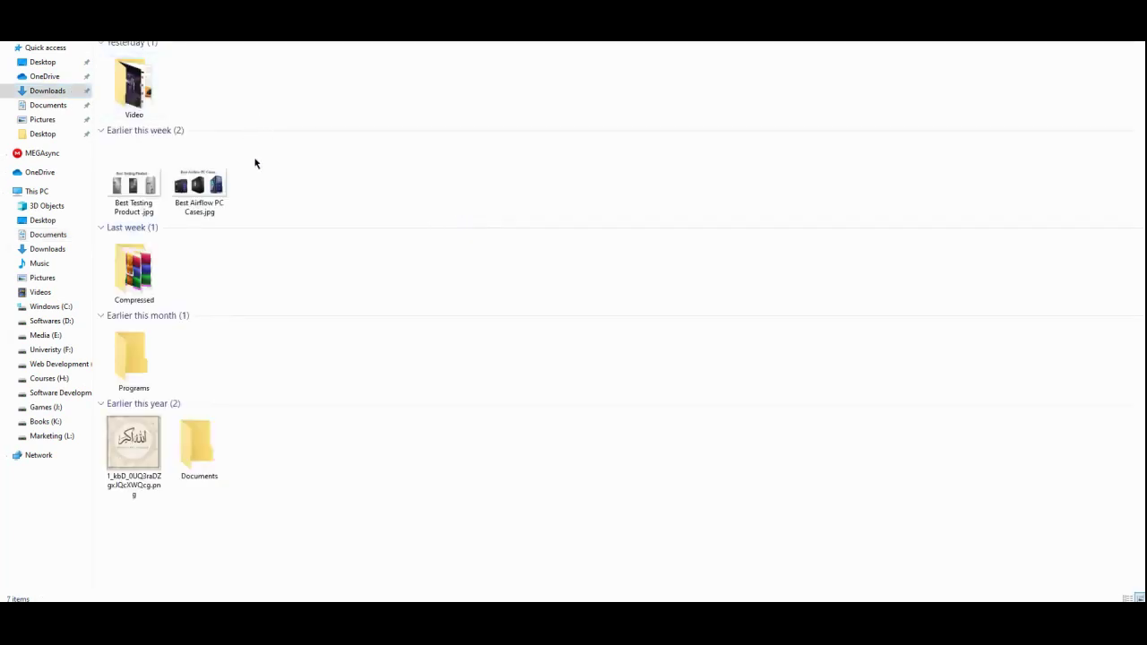
key(alt+Tab)
key(alt+Tab)
click(20, 106)
key(w)
key(w)
key(w)
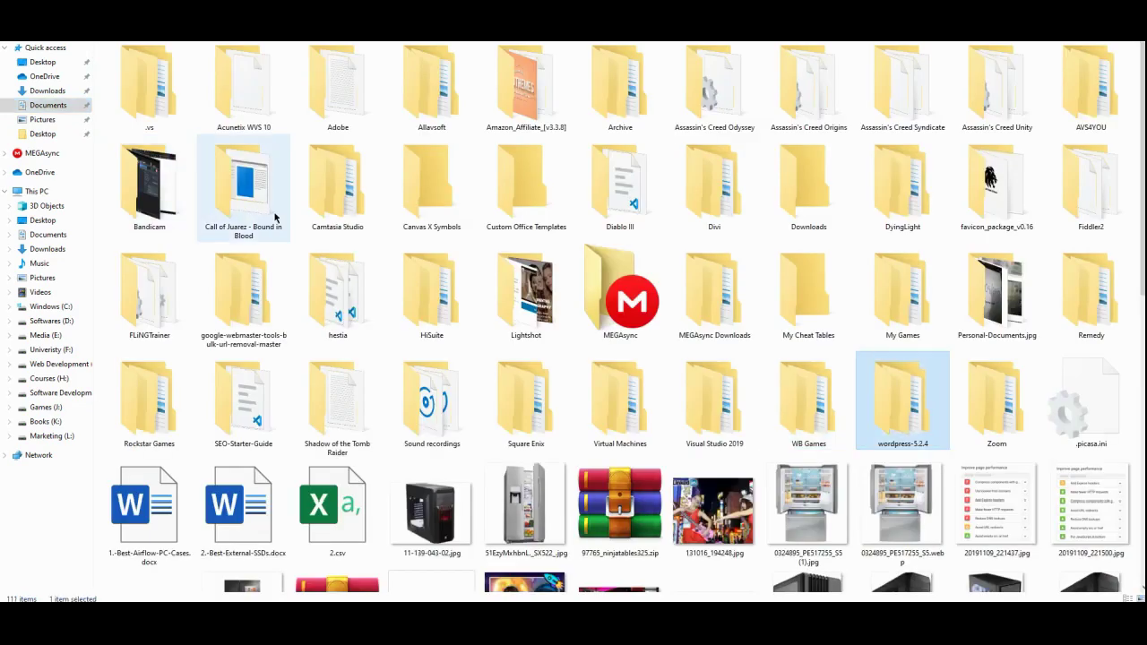
key(w)
key(w)
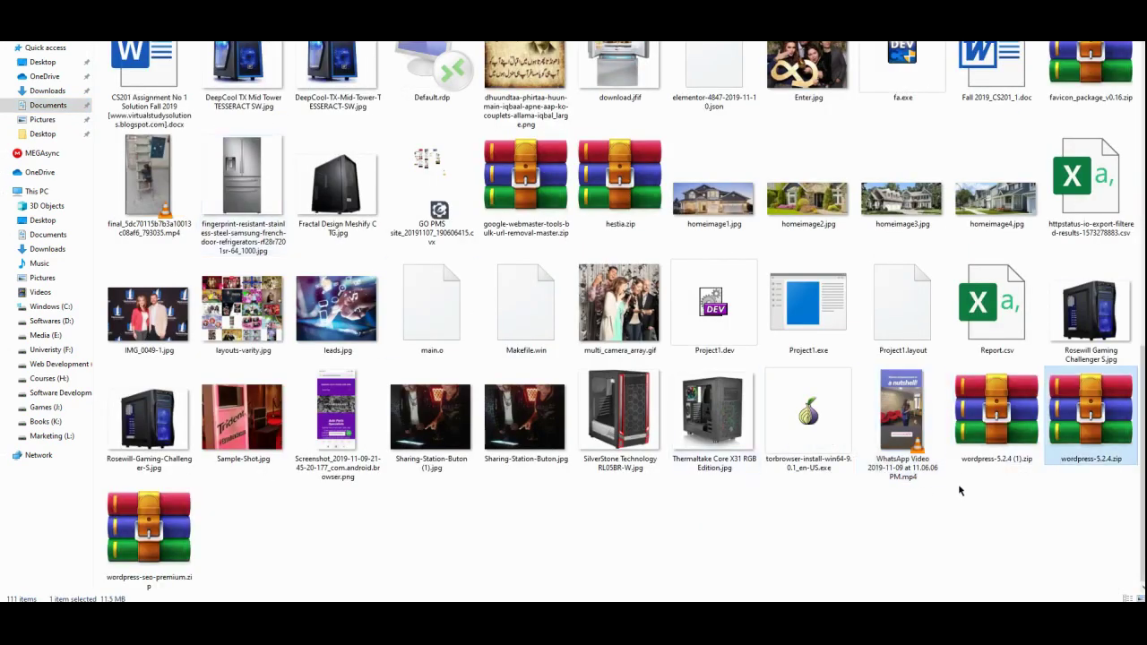
Step: Extract wordpress-5.2.4 (1).zip from the Documents folder into its own wordpress-5.2.4 (1) folder
key(alt+Tab)
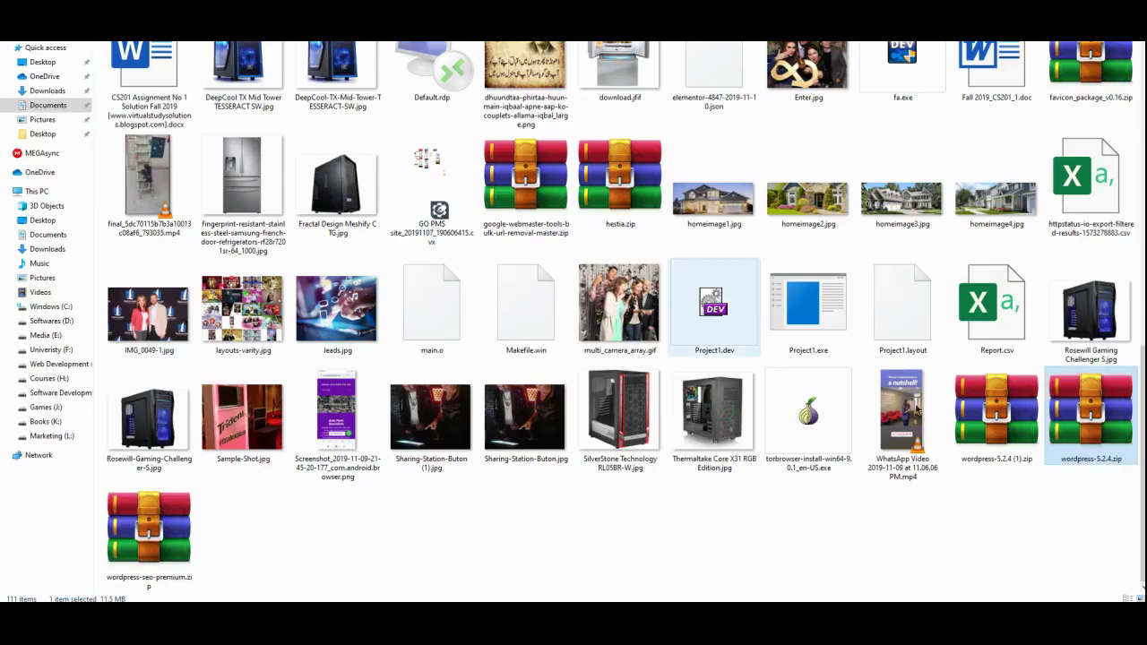
key(alt+Tab)
click(989, 430)
right_click(984, 439)
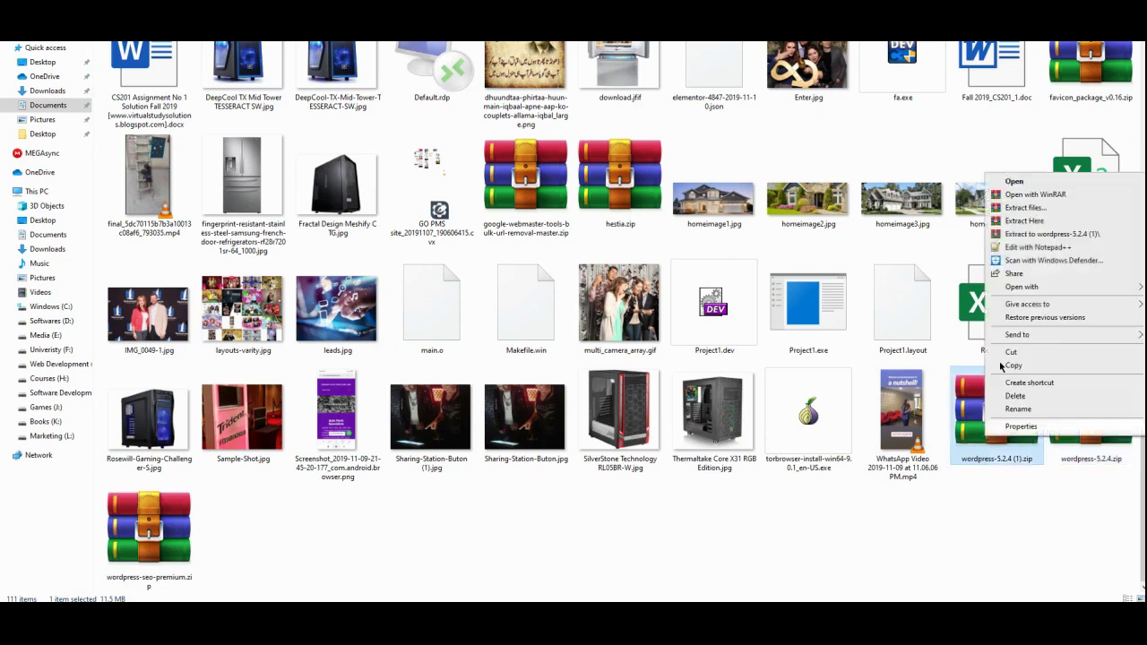
click(1027, 235)
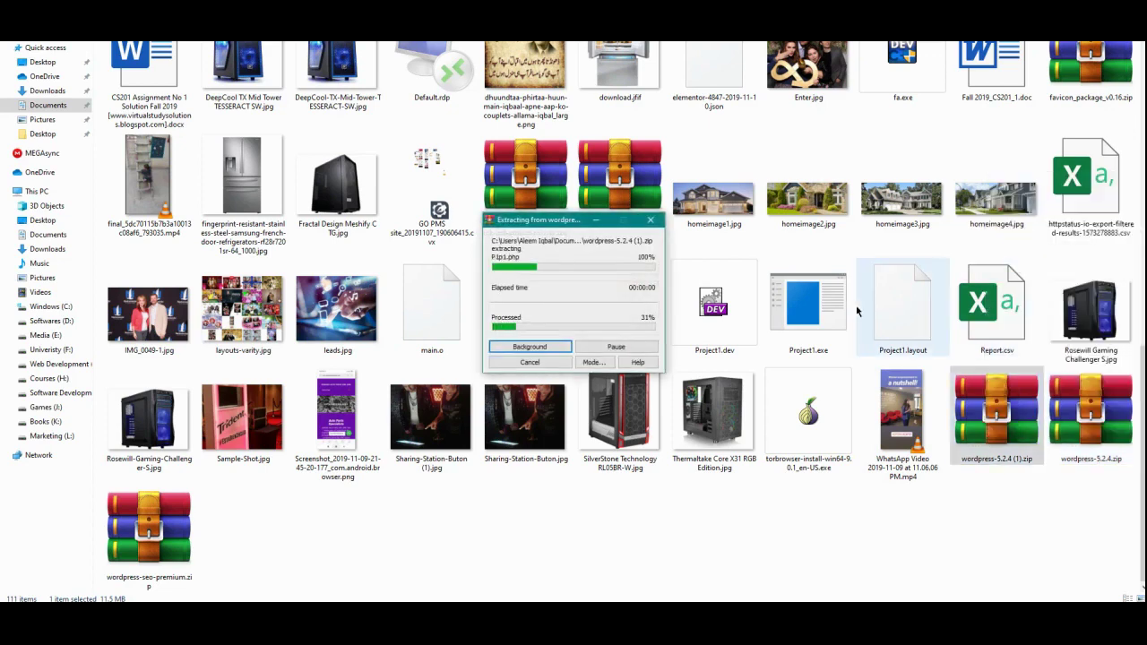
Step: Open the extracted wordpress folder and compress all its files and folders into wordpress.zip
double_click(269, 527)
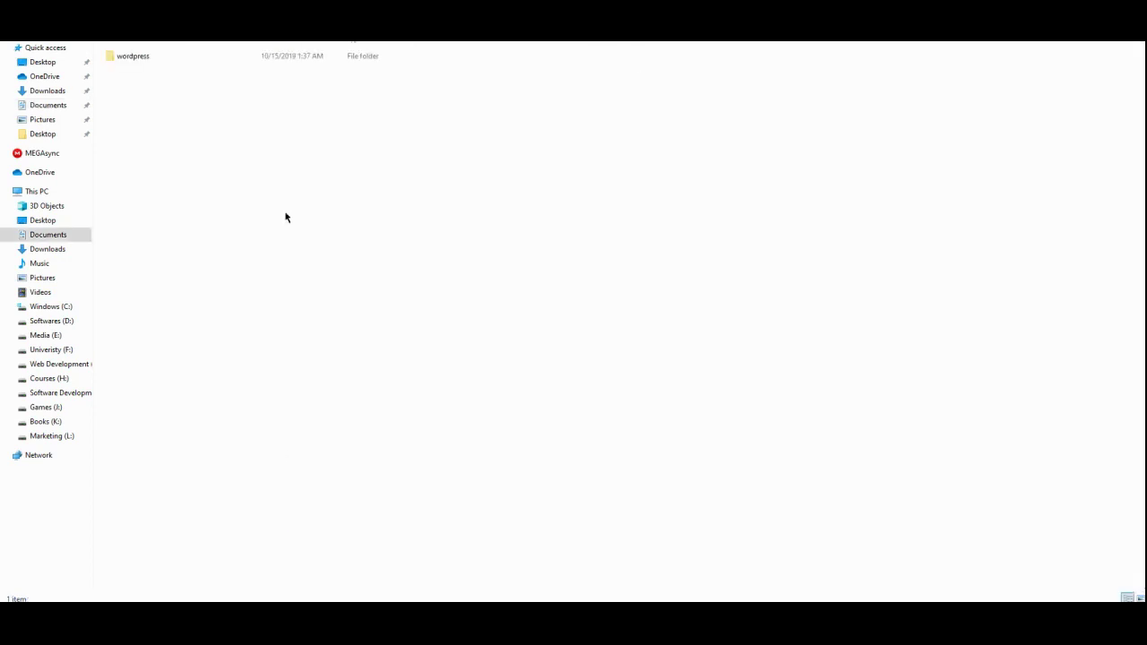
double_click(252, 60)
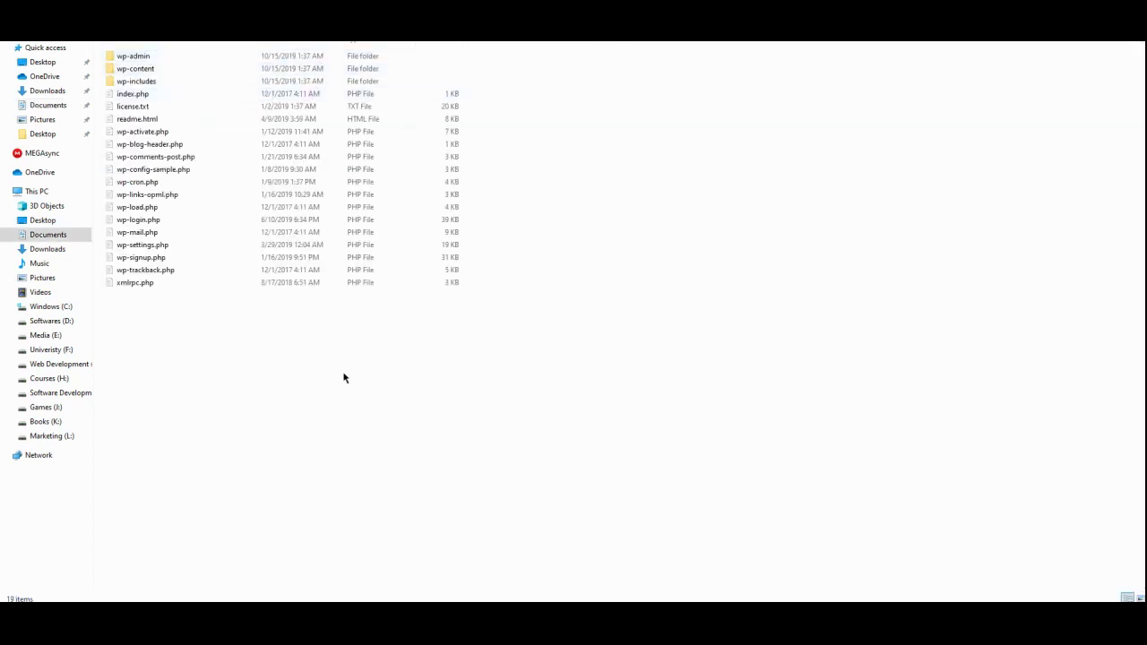
key(ctrl+a)
right_click(296, 218)
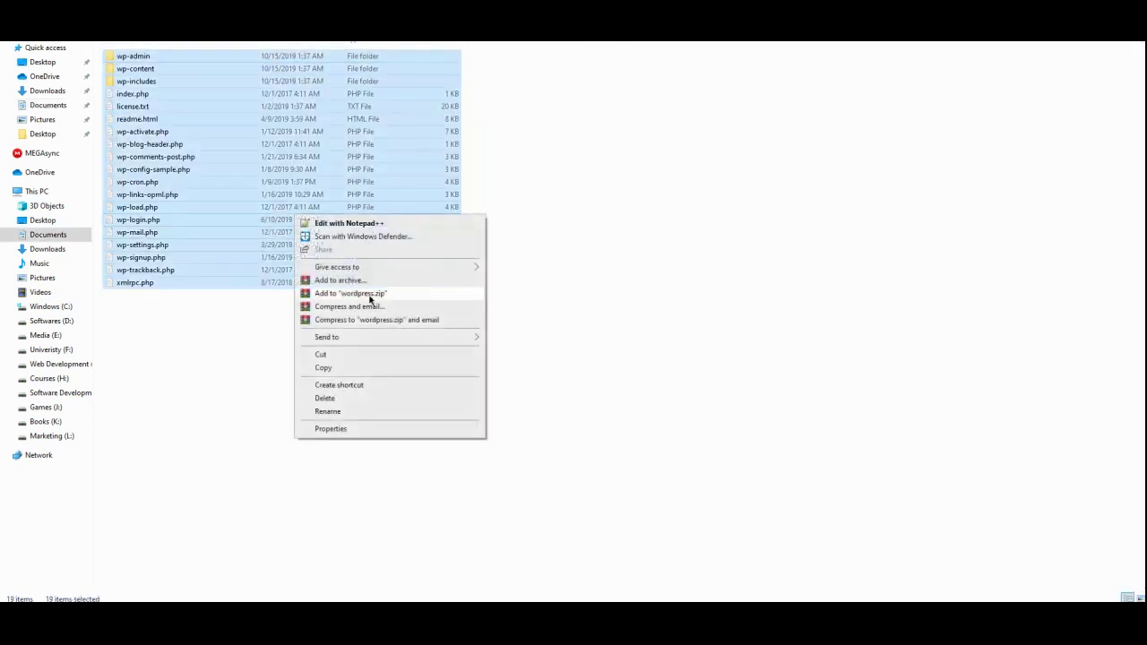
click(369, 294)
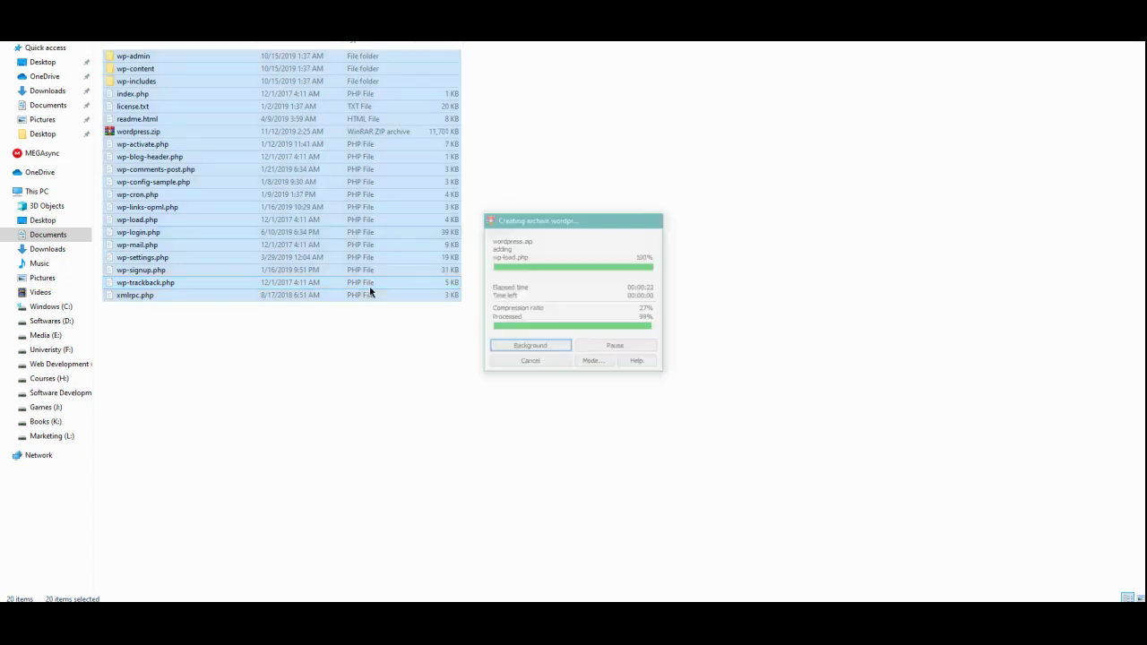
Step: Switch to the browser's cPanel upload page and upload wordpress.zip from File Explorer to the abroadbusines.com folder
key(alt+Tab)
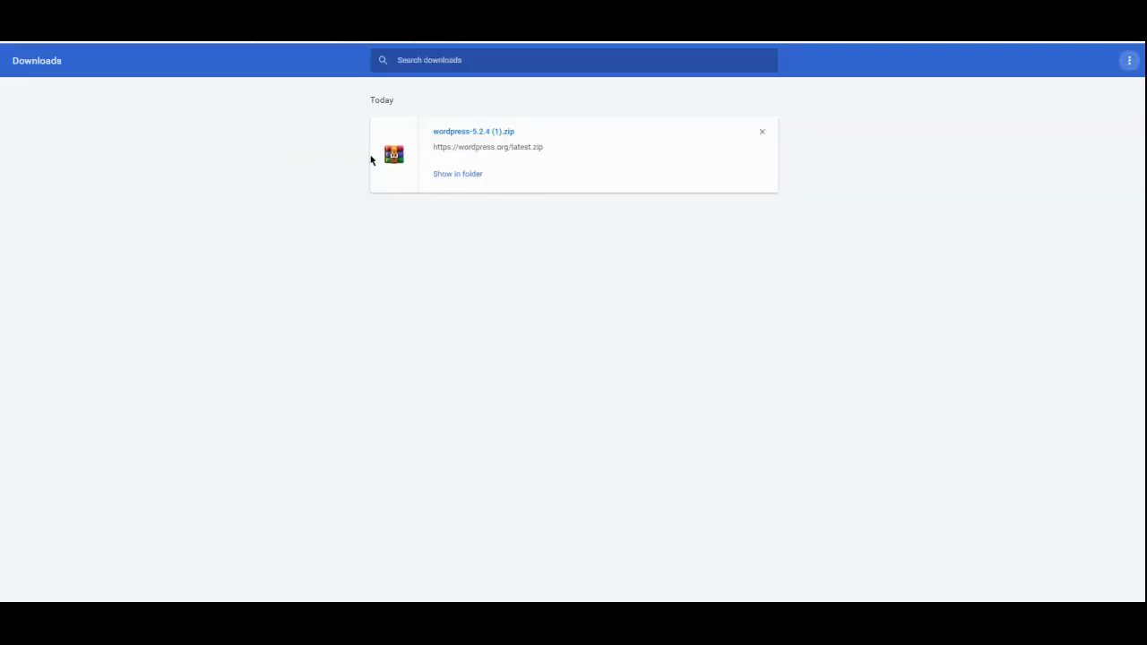
key(ctrl+shift+Tab)
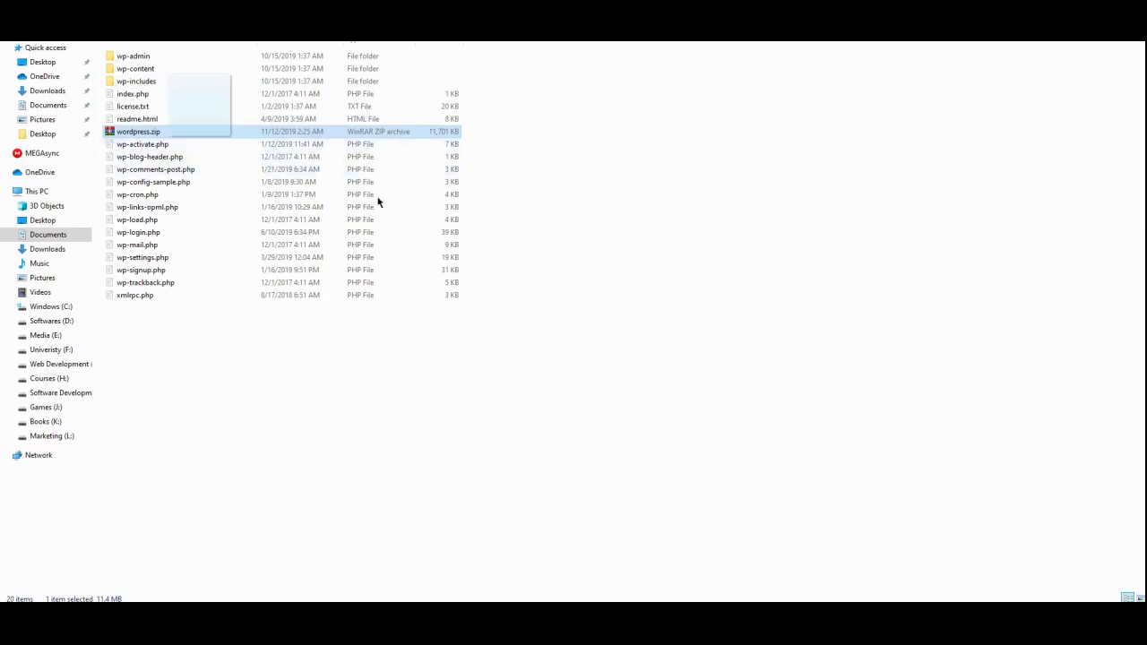
drag(377, 203, 546, 225)
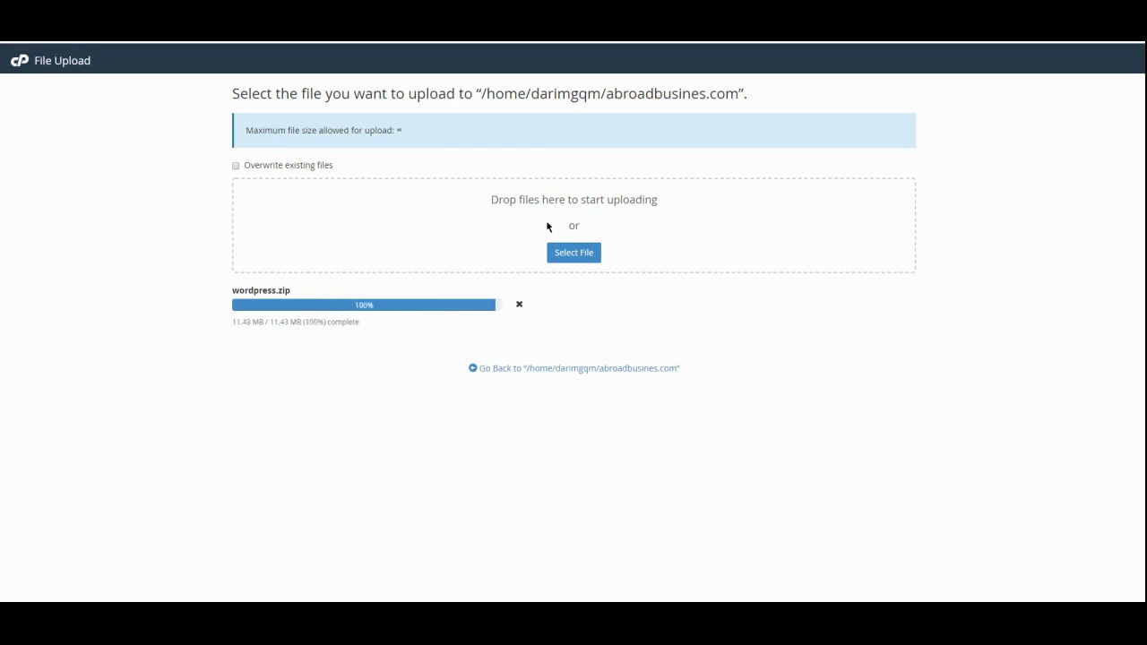
Step: Reload the site's root folder listing to look for wordpress.zip and check its progress on the upload page
click(301, 41)
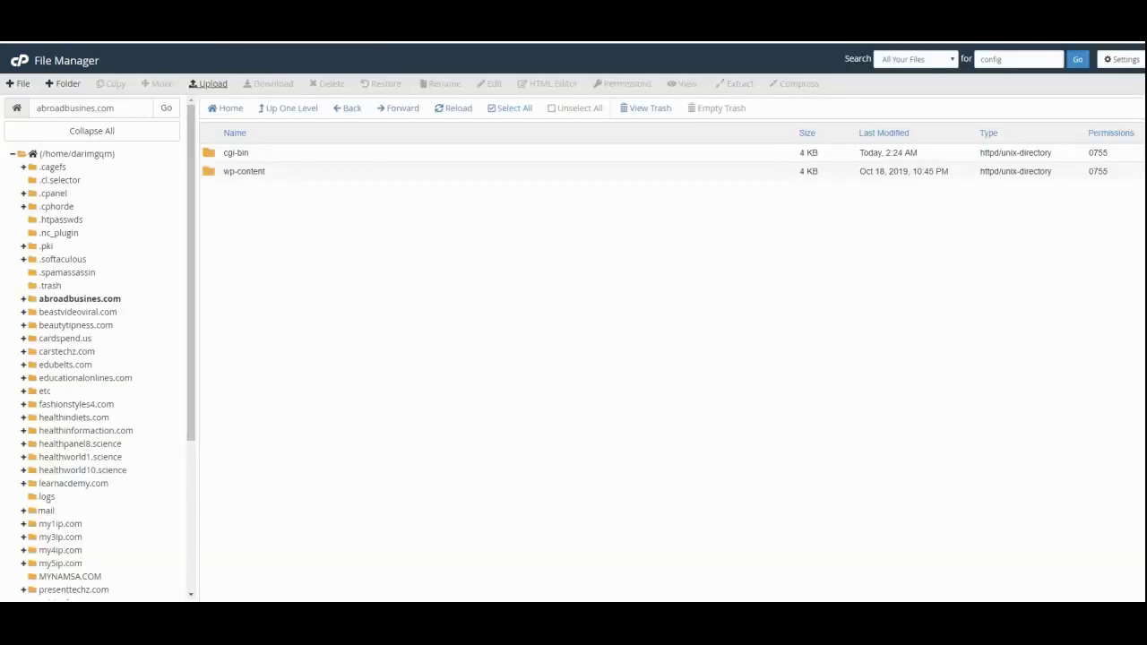
click(457, 111)
click(383, 41)
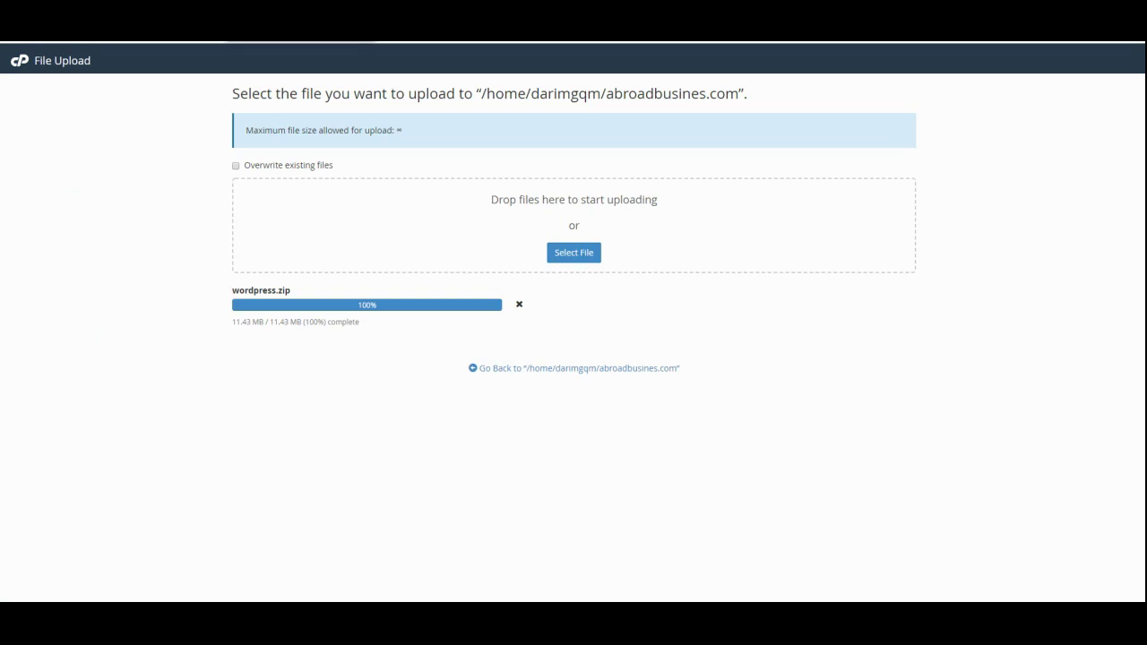
click(300, 41)
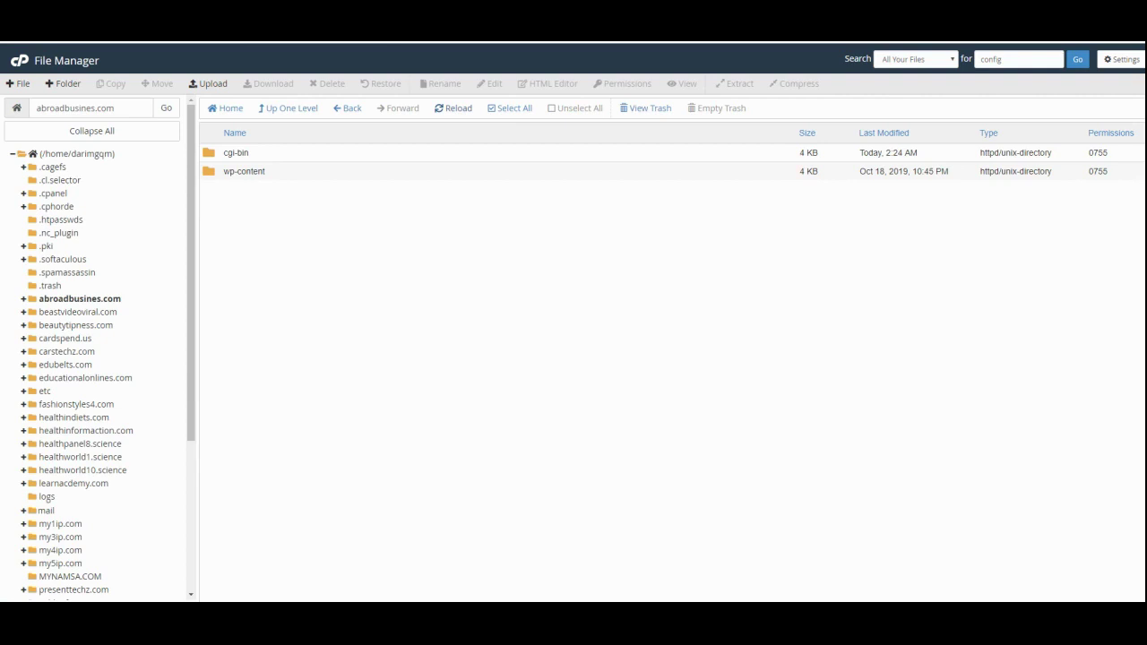
click(447, 109)
key(ctrl+Tab)
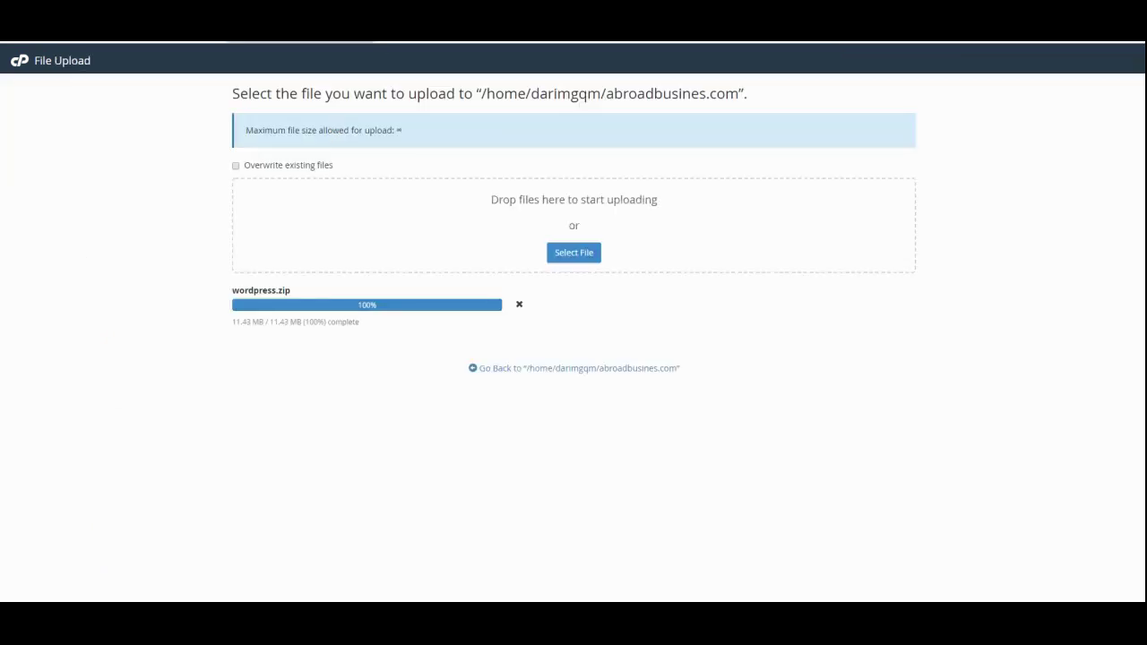
key(ctrl+shift+Tab)
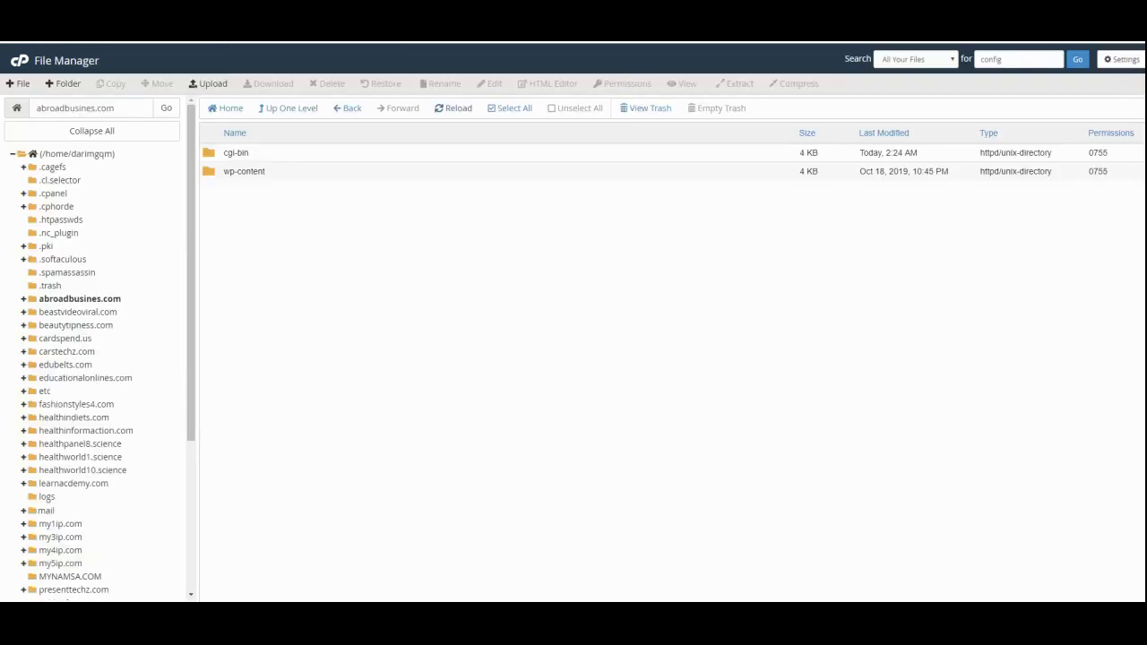
Step: Go up to the home directory and reopen the abroadbusines.com folder to refresh its file listing
click(286, 110)
scroll(297, 309, down, 3)
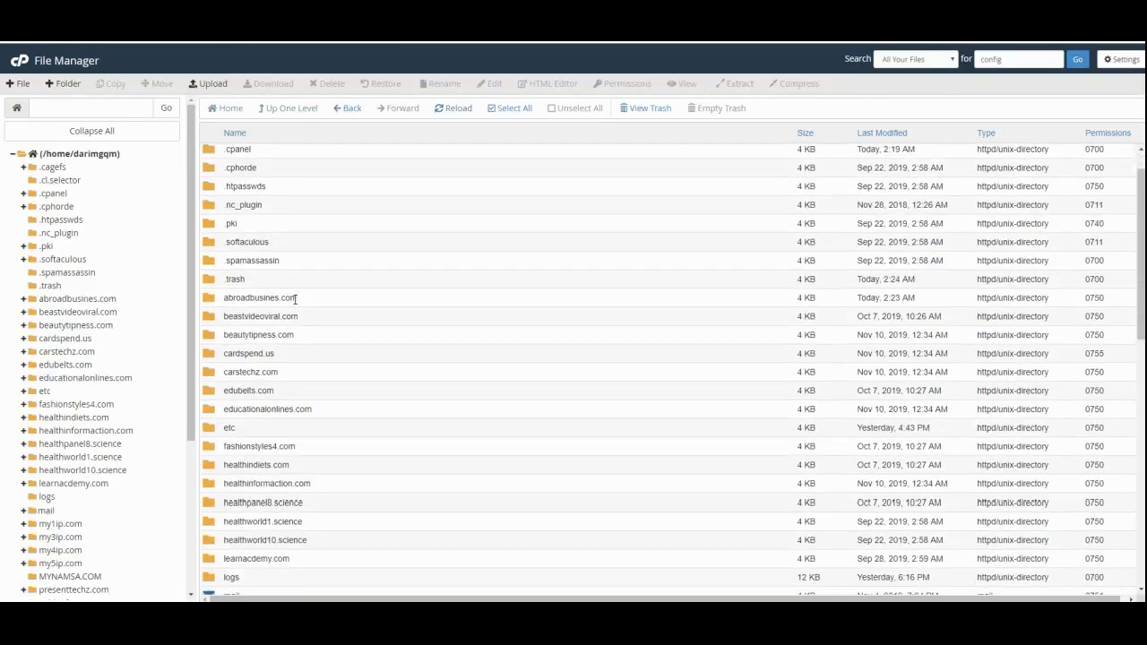
scroll(297, 321, down, 2)
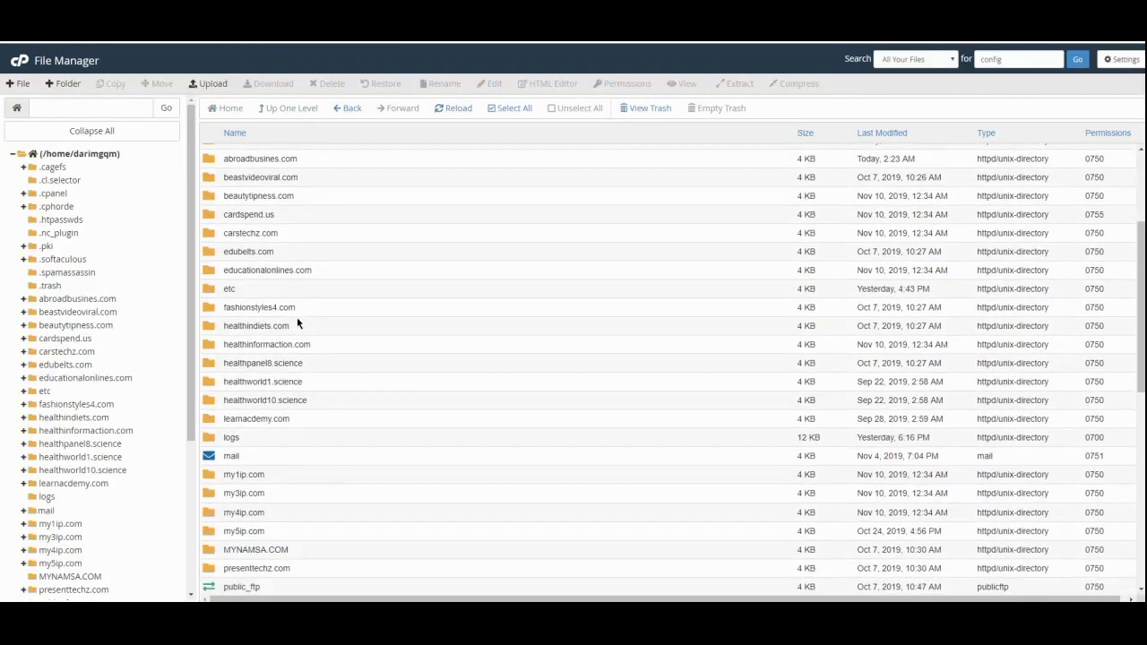
scroll(298, 323, up, 5)
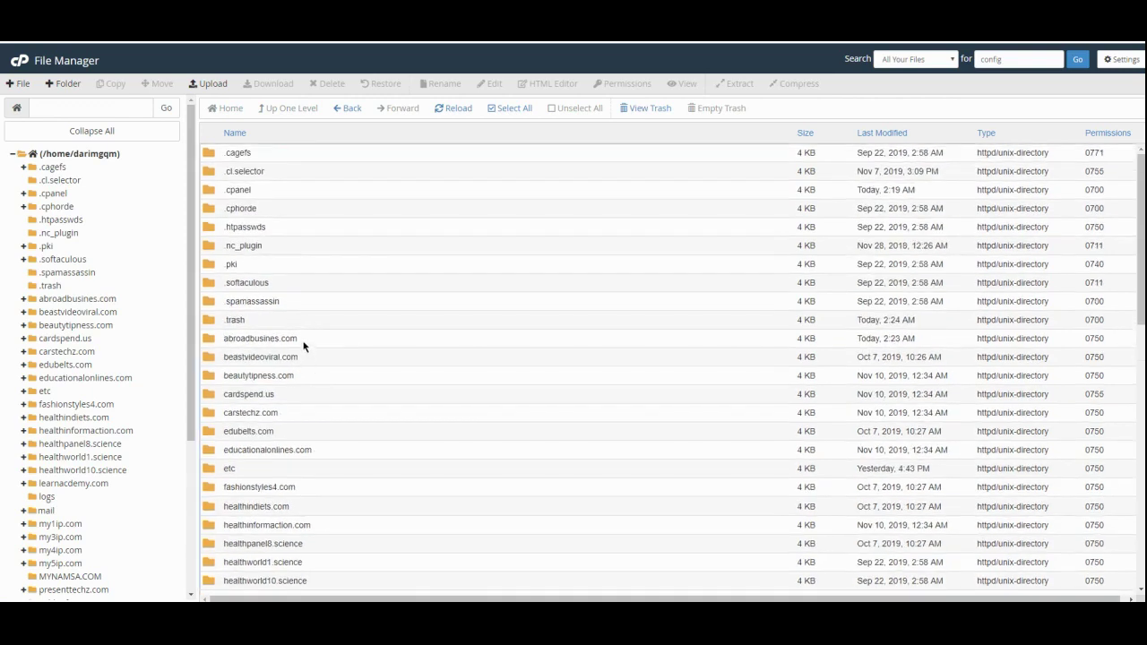
double_click(301, 342)
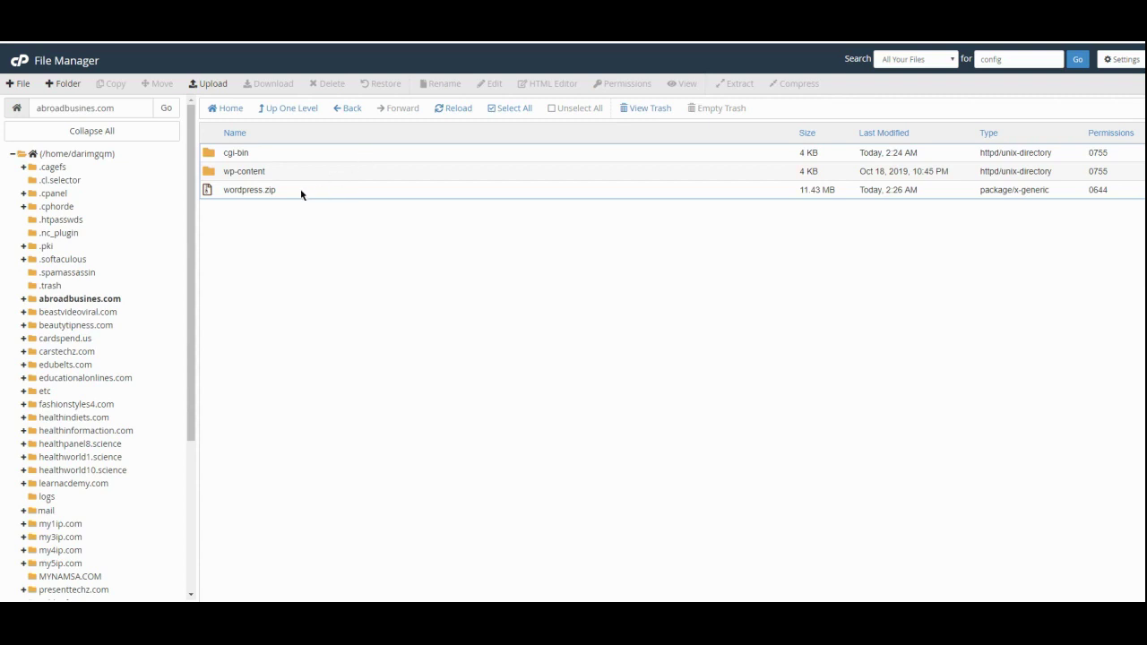
Step: Extract wordpress.zip into the abroadbusines.com folder and dismiss the extraction results
right_click(301, 193)
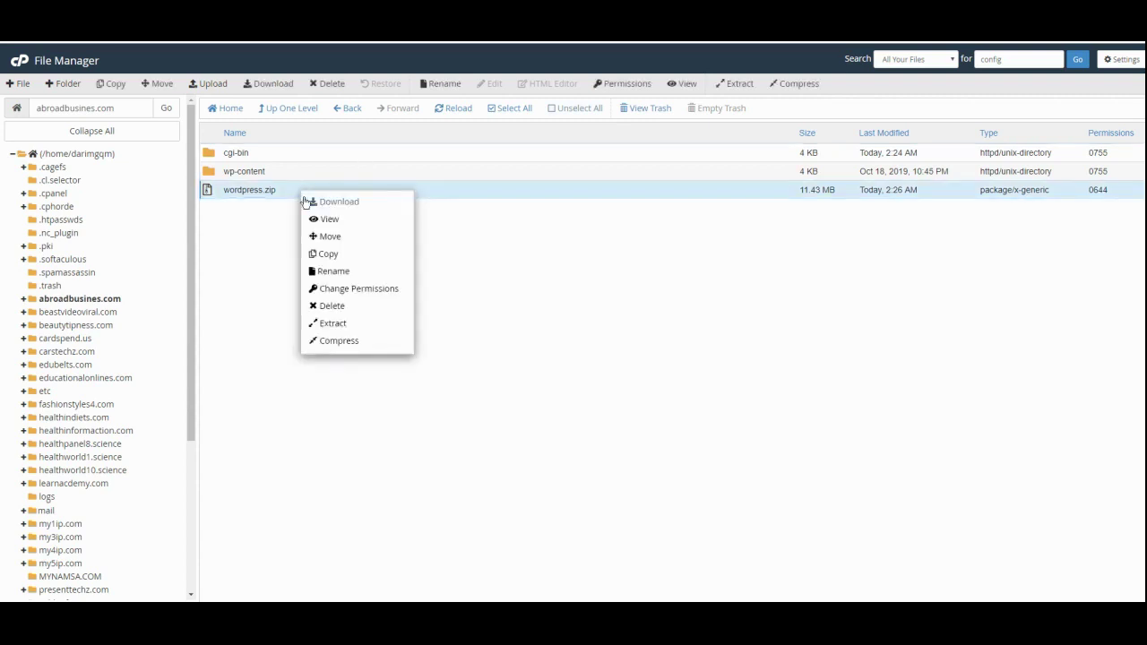
click(356, 330)
click(645, 383)
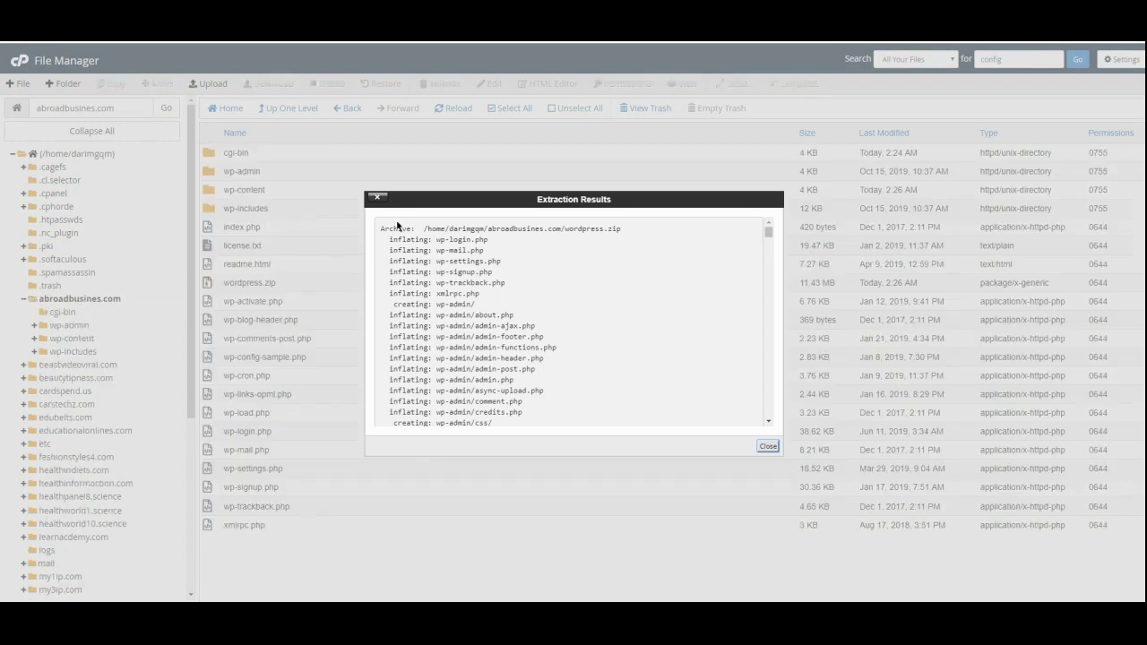
click(768, 446)
Step: Switch to the abroadbusines.com site, reload it and start the WordPress setup in English (United States)
key(ctrl+Tab)
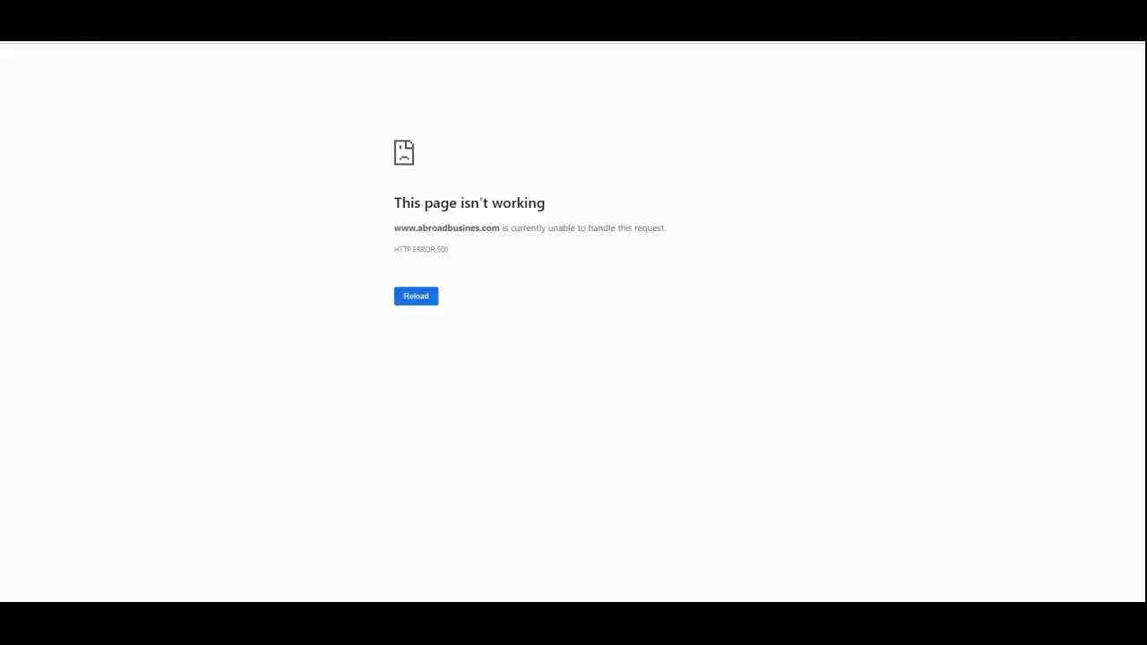
key(F5)
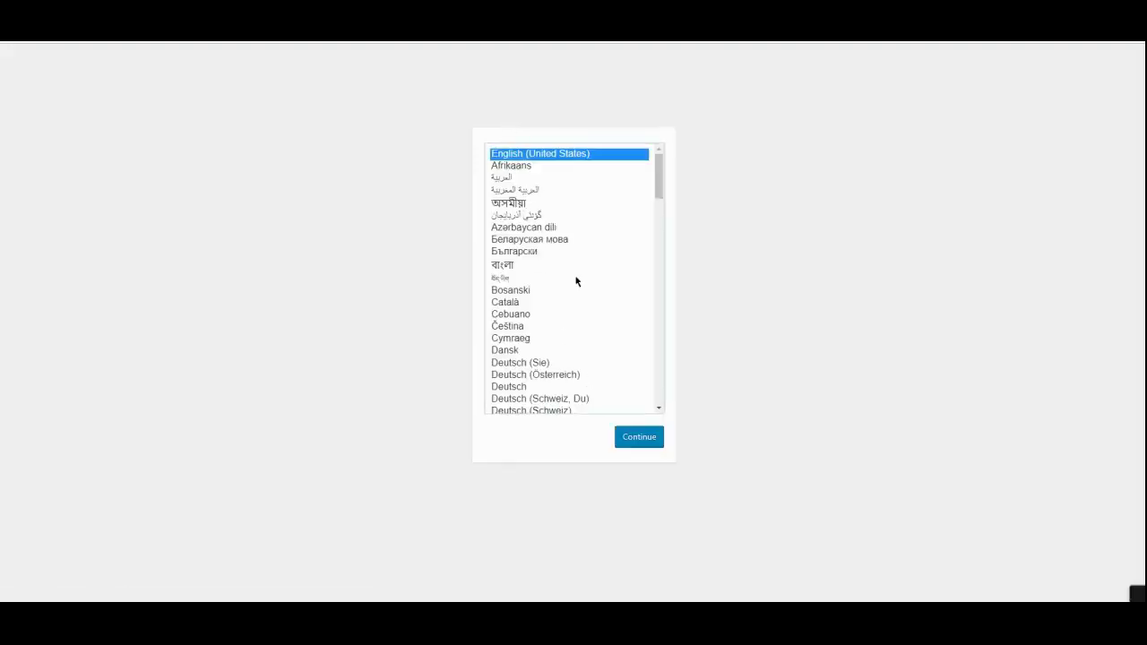
click(647, 442)
click(387, 372)
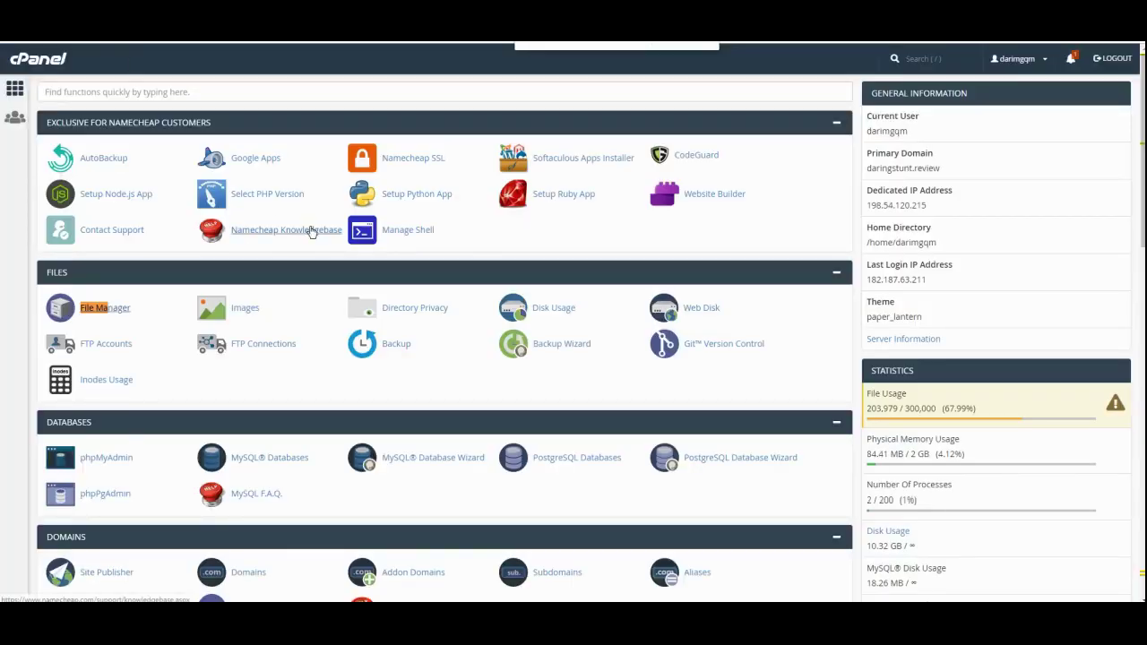
Step: Open phpMyAdmin from the cPanel databases section
scroll(313, 232, down, 3)
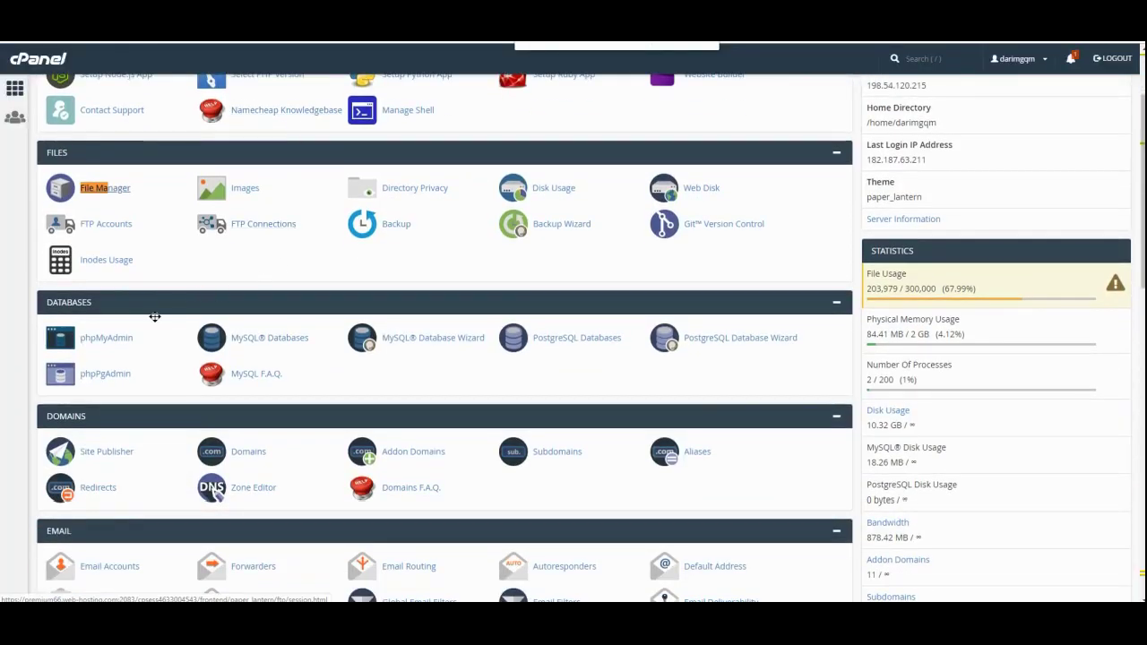
click(117, 340)
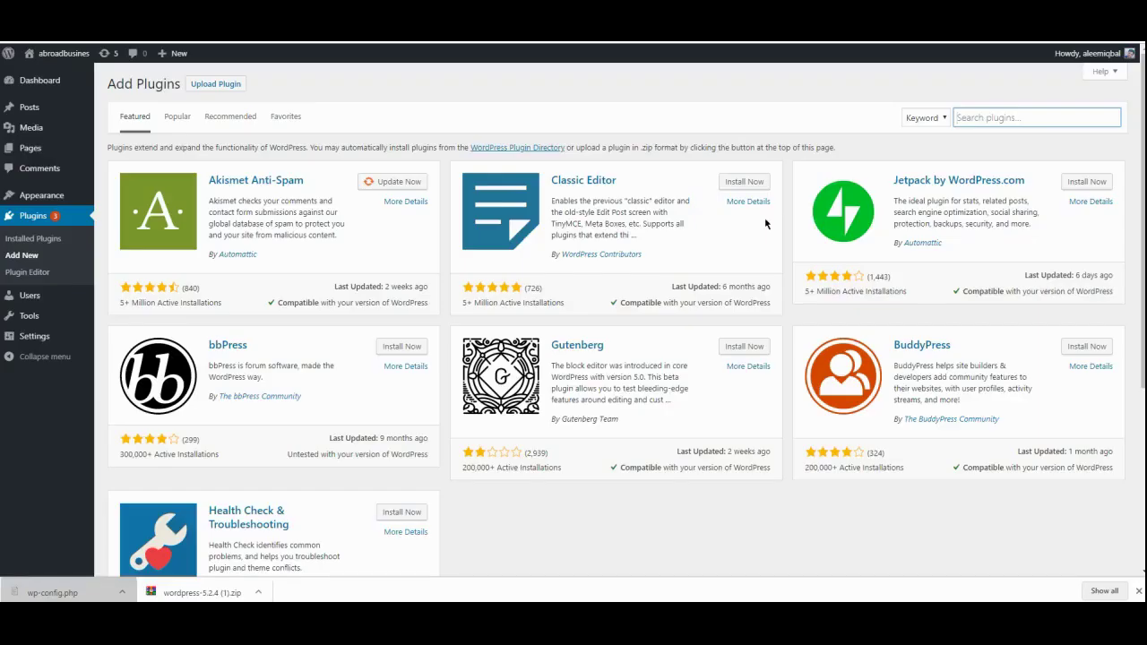
Step: Search the WordPress plugins for "file Manager" and install and activate the first File Manager plugin found
text(file Manager)
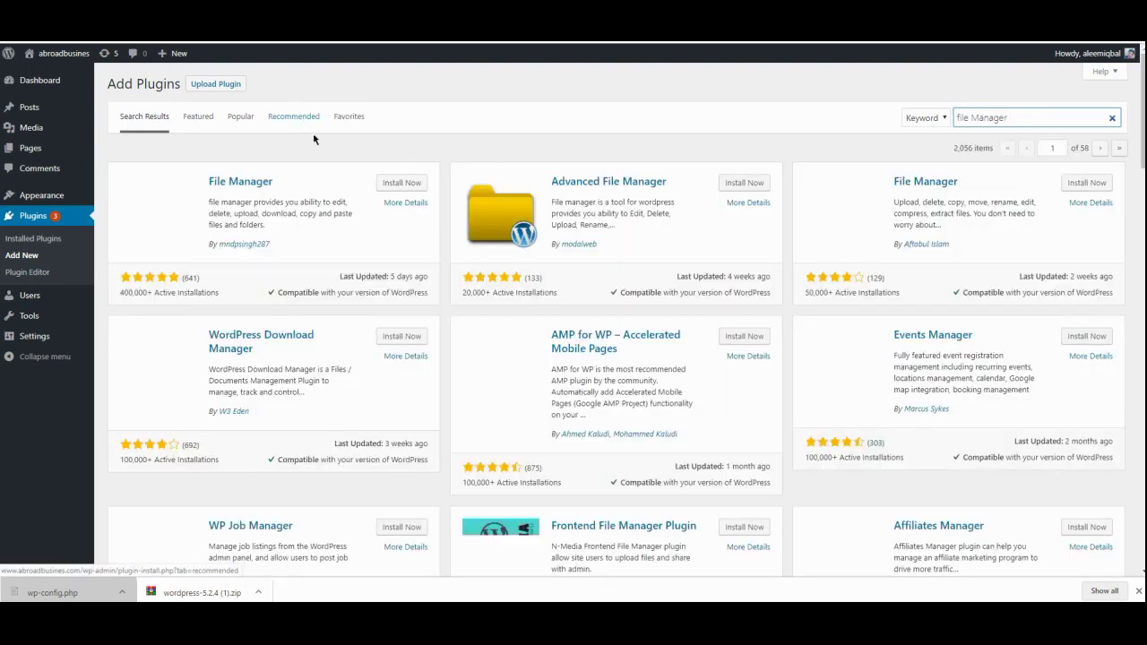
click(401, 184)
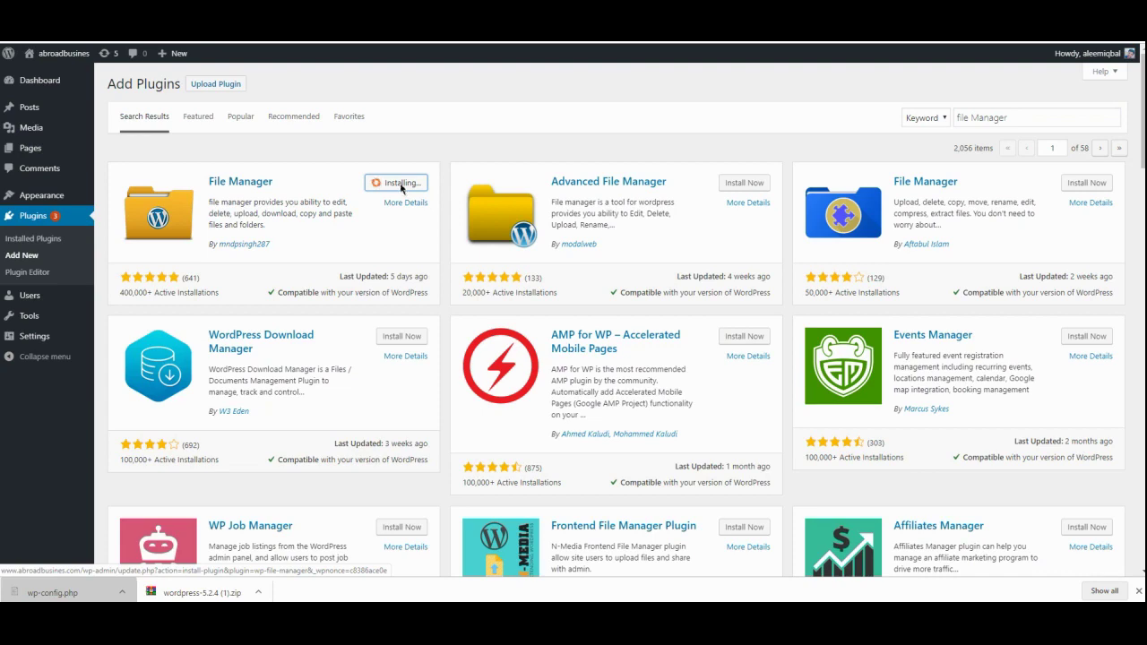
click(402, 185)
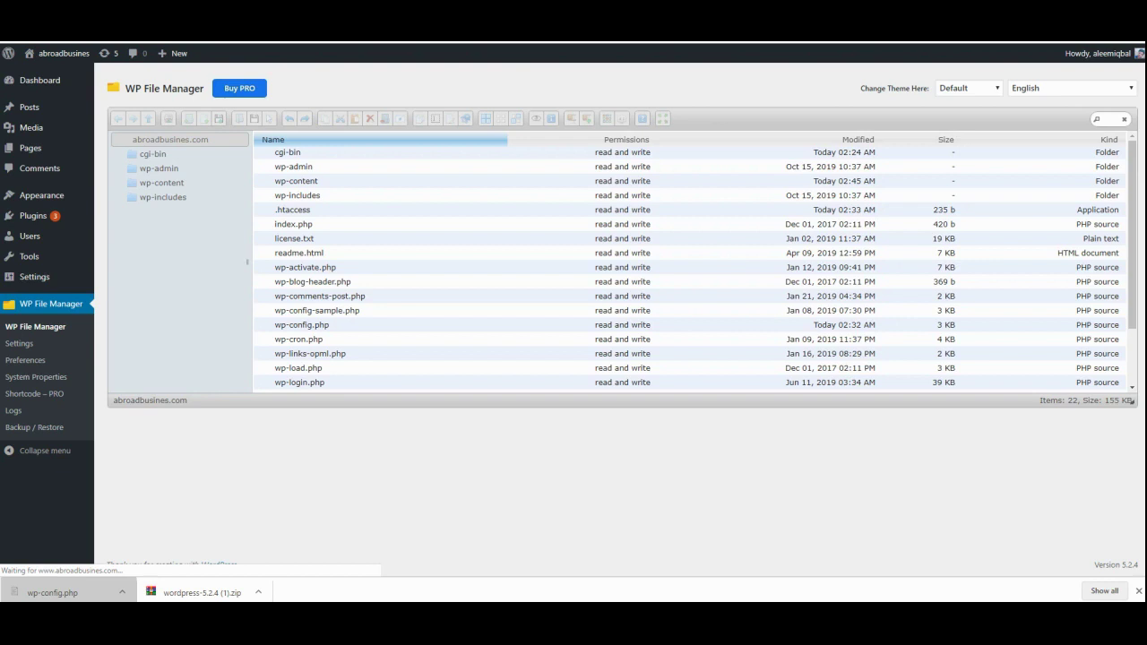
Step: Switch to File Explorer and open the wordpress folder inside wordpress-5.2.4 in Documents
mouse_move(72, 601)
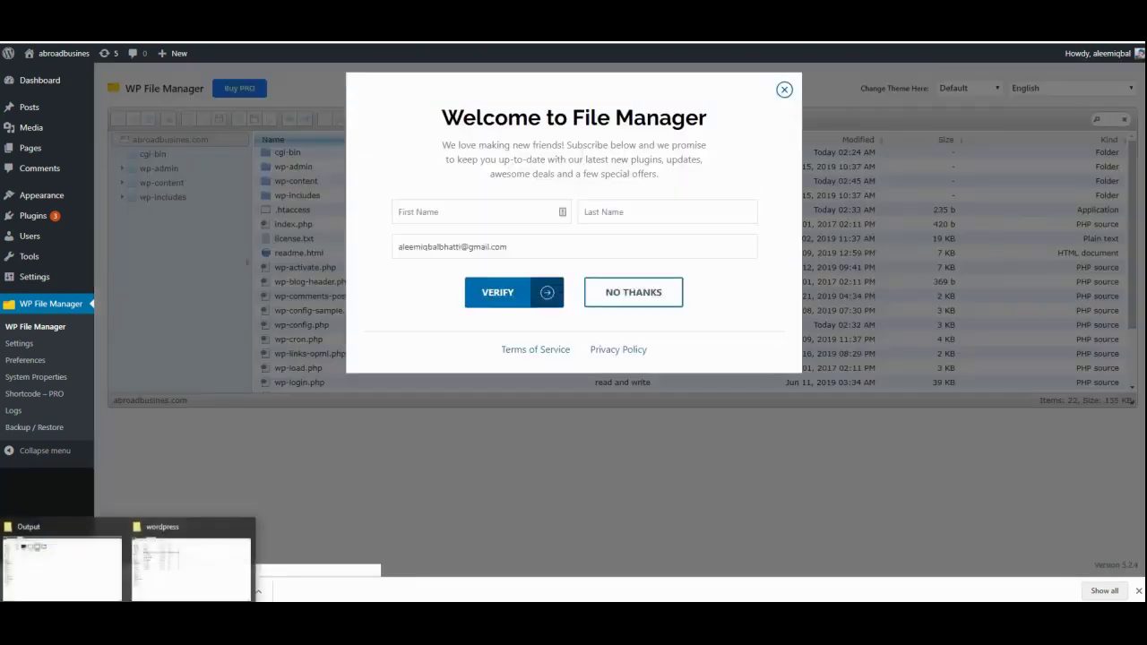
click(781, 179)
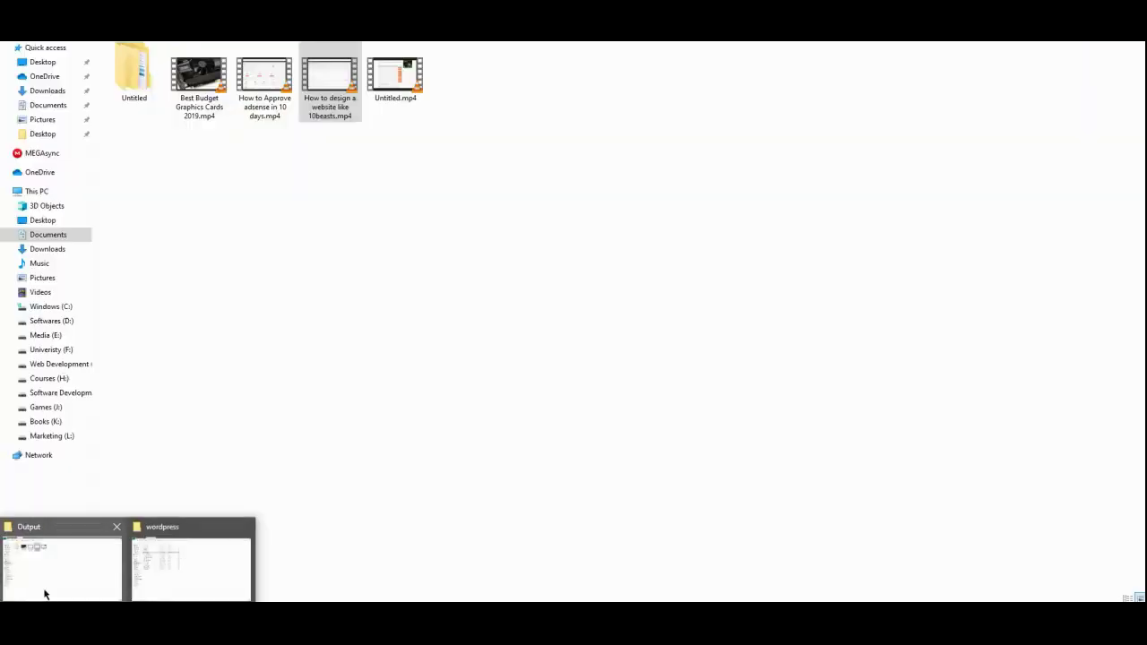
click(44, 594)
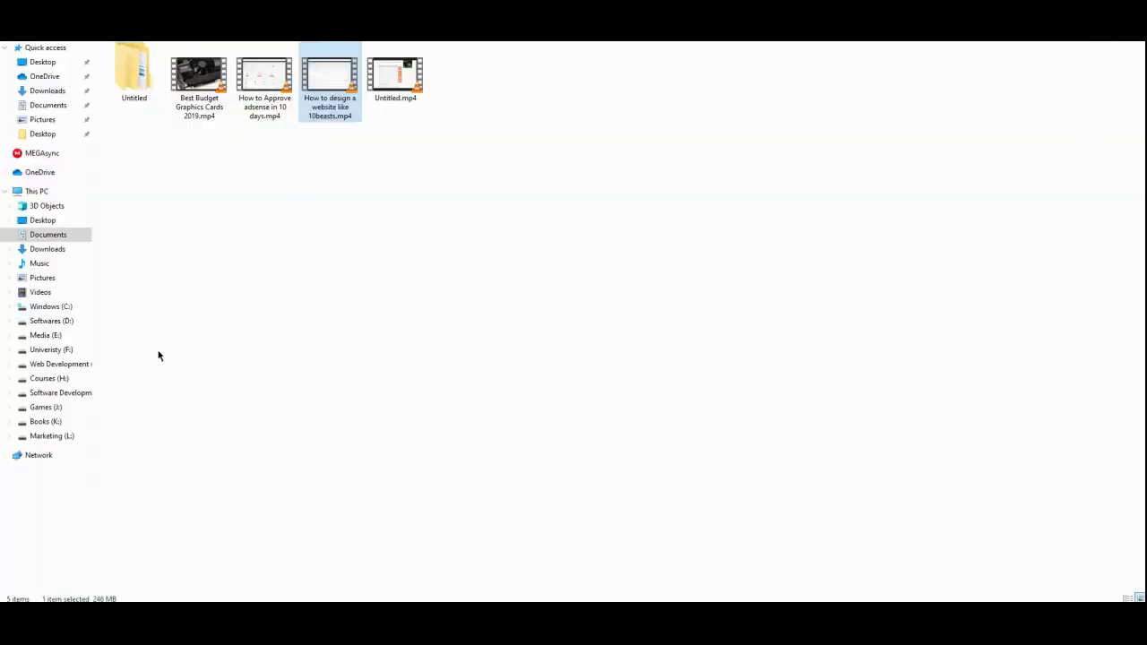
click(48, 91)
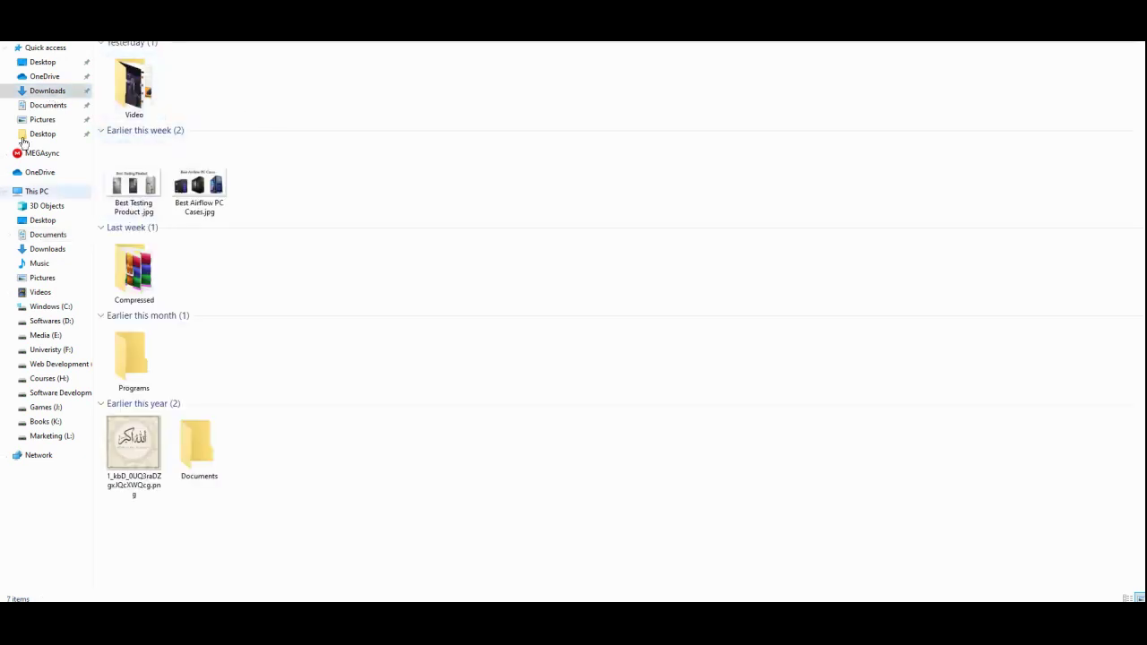
click(48, 106)
key(w)
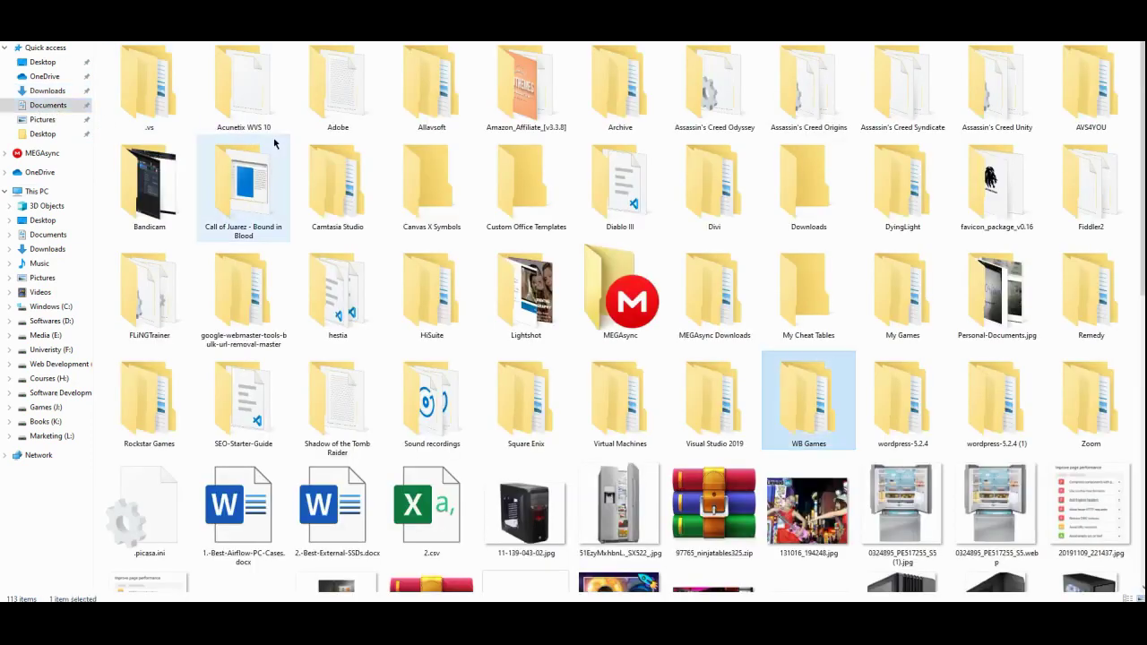
key(o)
key(Return)
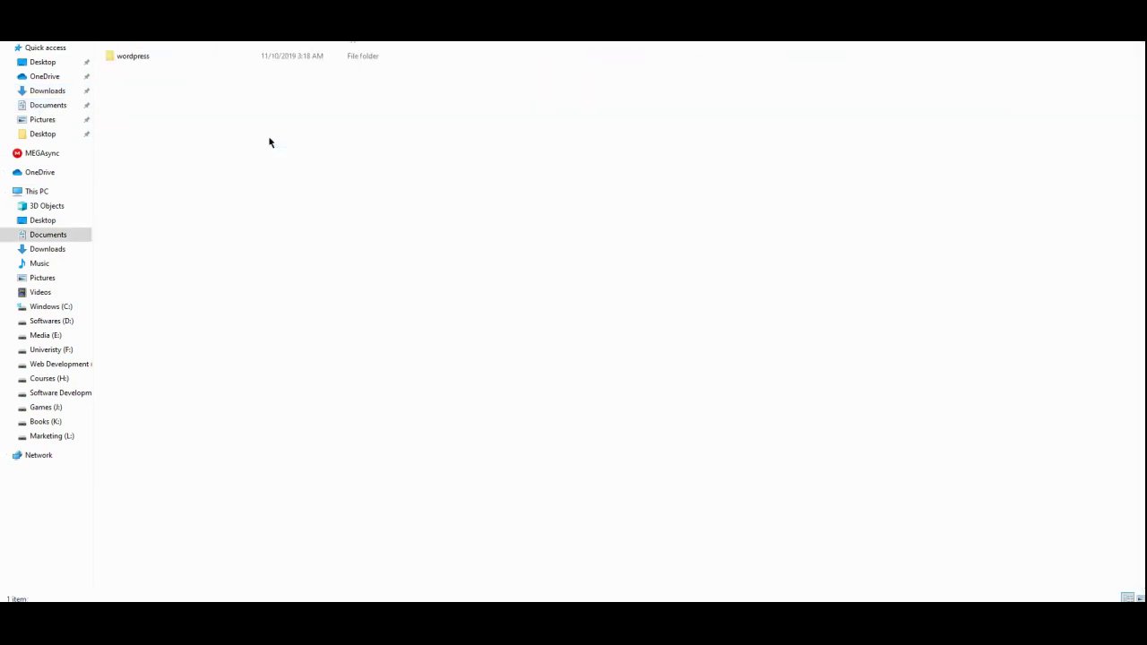
double_click(224, 60)
Step: Delete the existing wordpress.zip and compress only the wp-admin and wp-includes folders into a new wordpress.zip
drag(213, 131, 381, 134)
key(Delete)
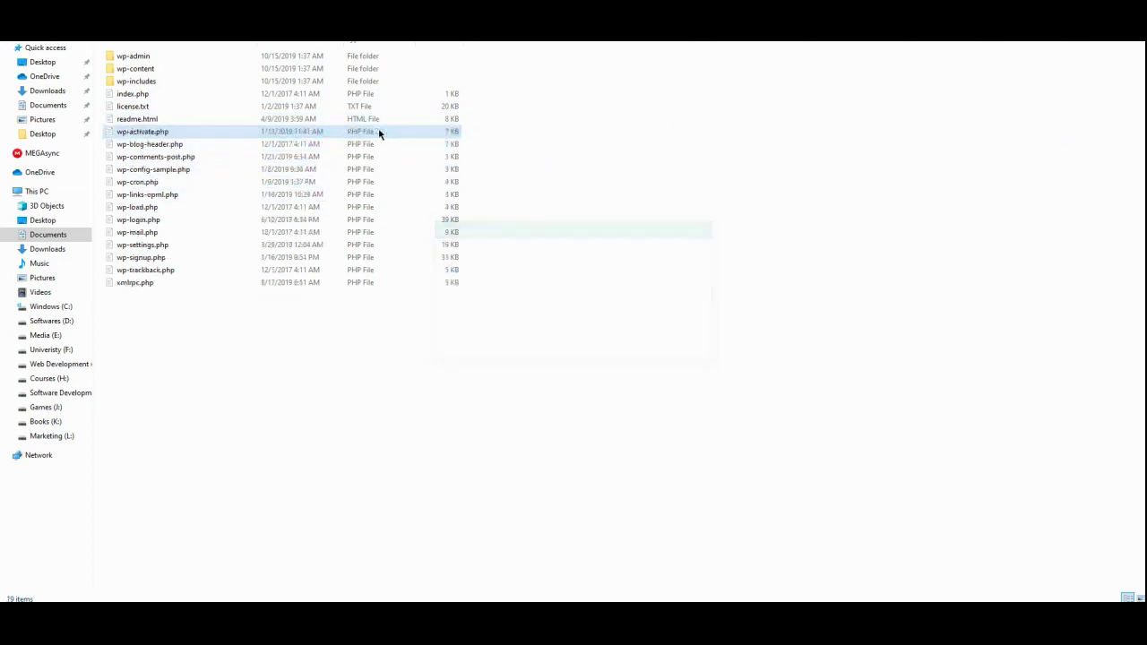
click(383, 59)
ctrl+click(380, 81)
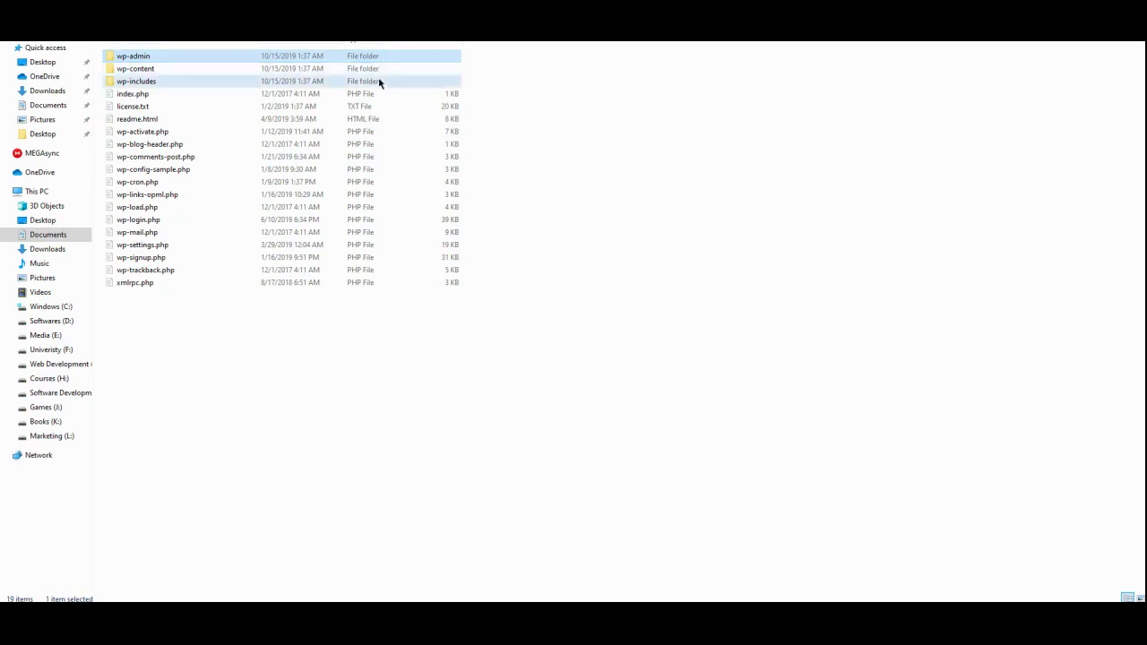
right_click(379, 81)
click(451, 211)
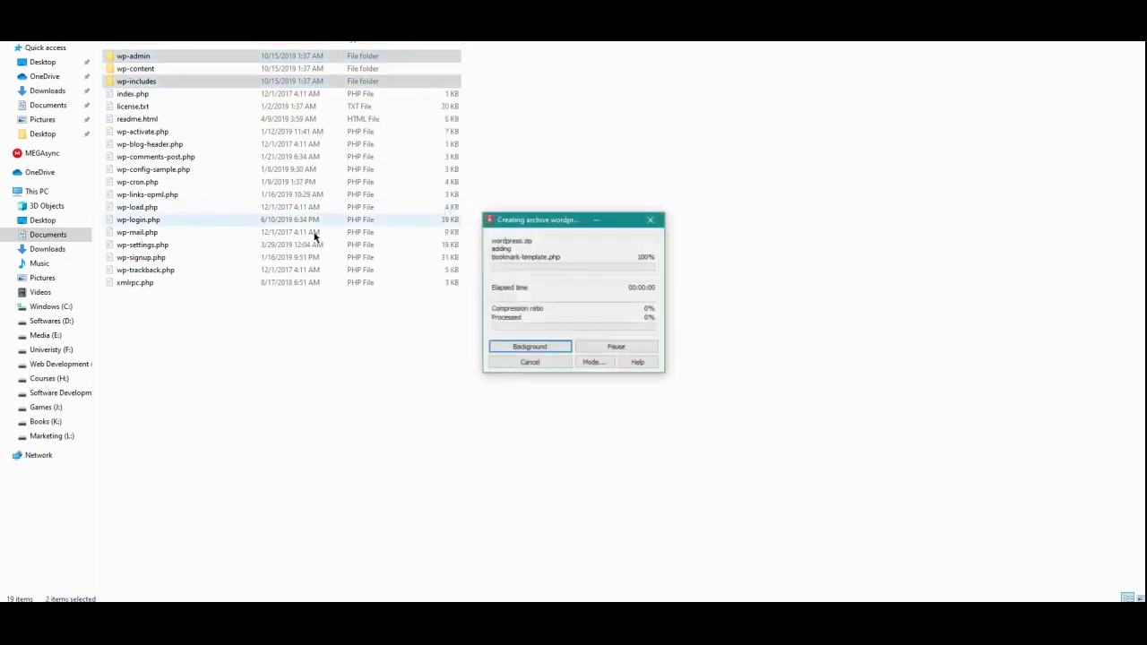
Step: Upload the new wordpress.zip from File Explorer to the abroadbusines.com root folder in the browser's WP File Manager
key(alt+Tab)
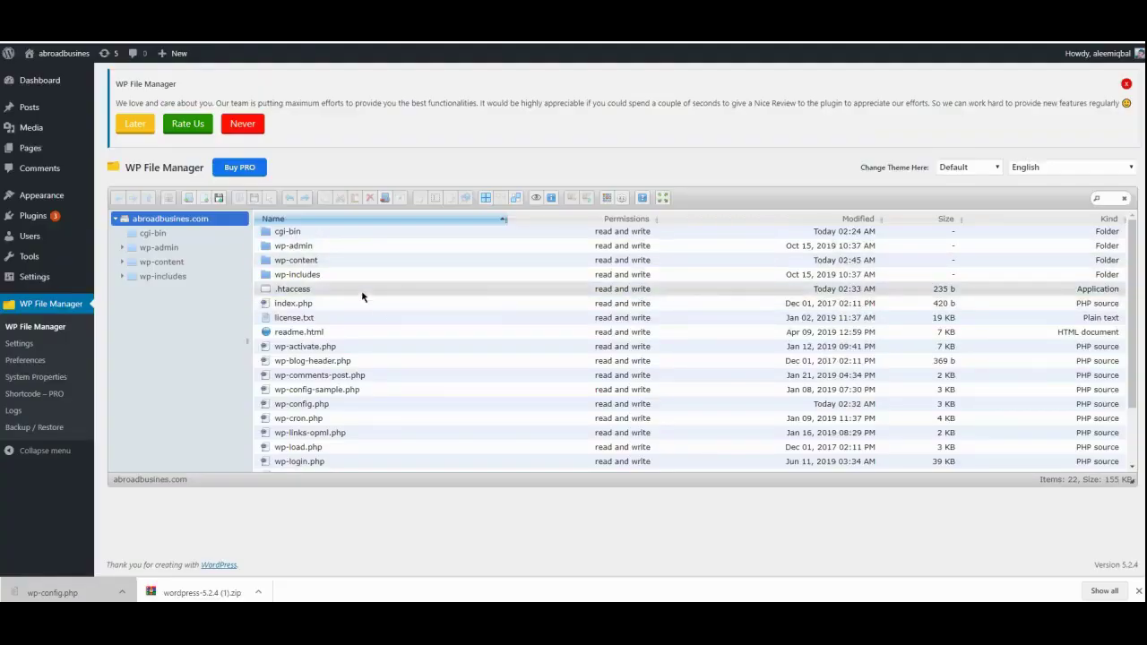
key(alt+Tab)
key(alt+Tab)
key(alt+Tab)
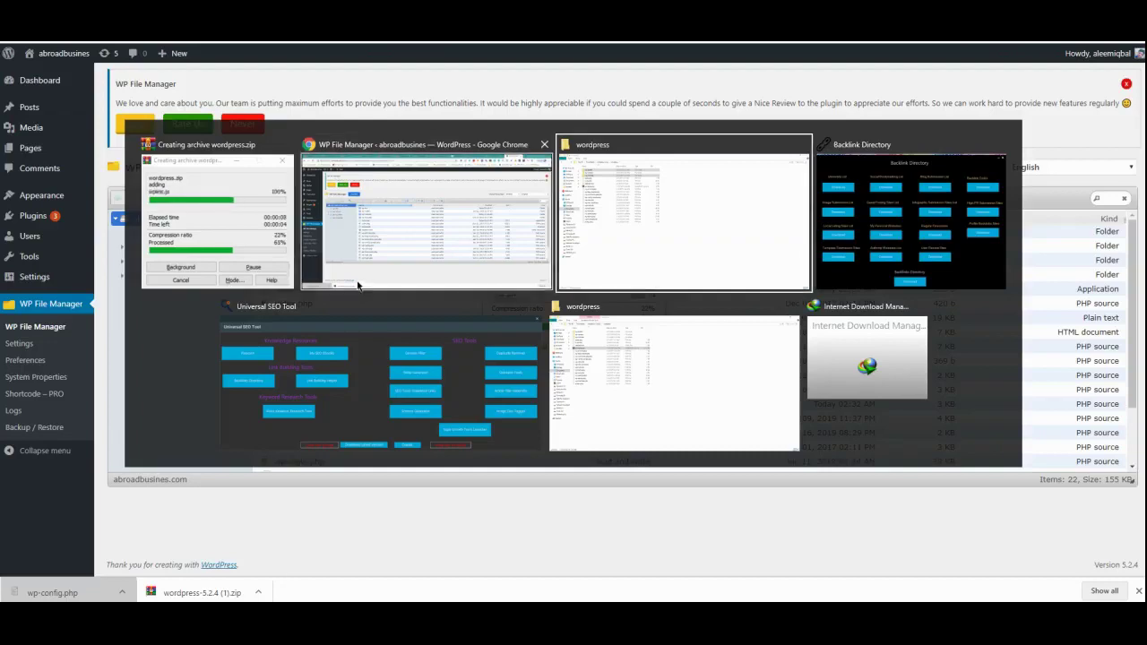
key(alt+Tab)
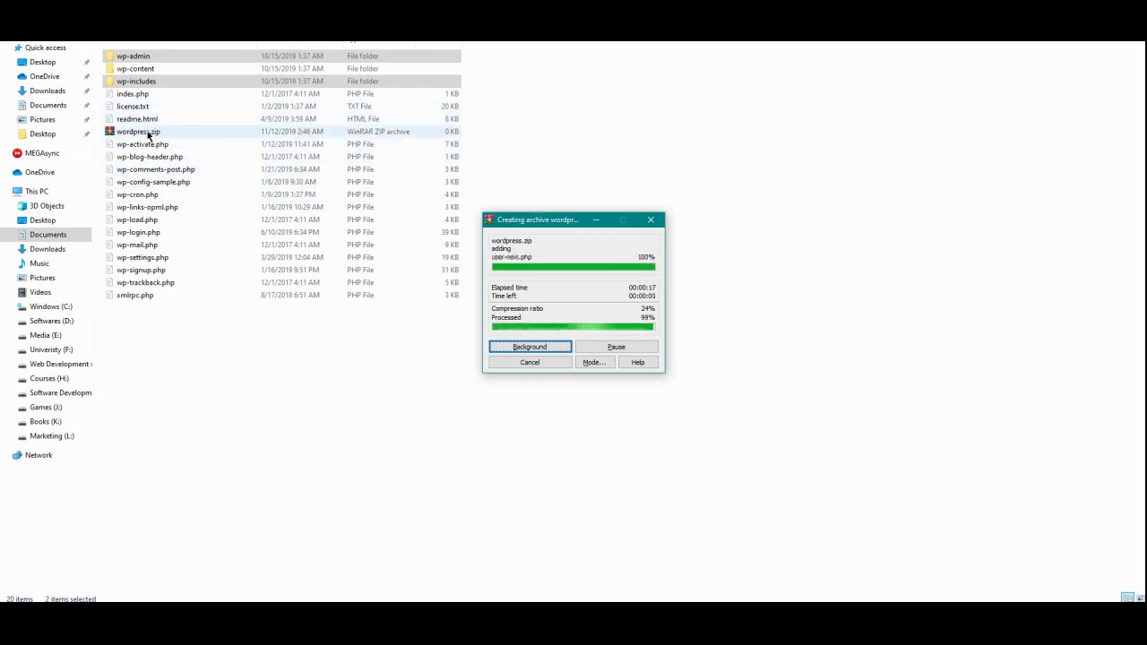
drag(148, 134, 636, 405)
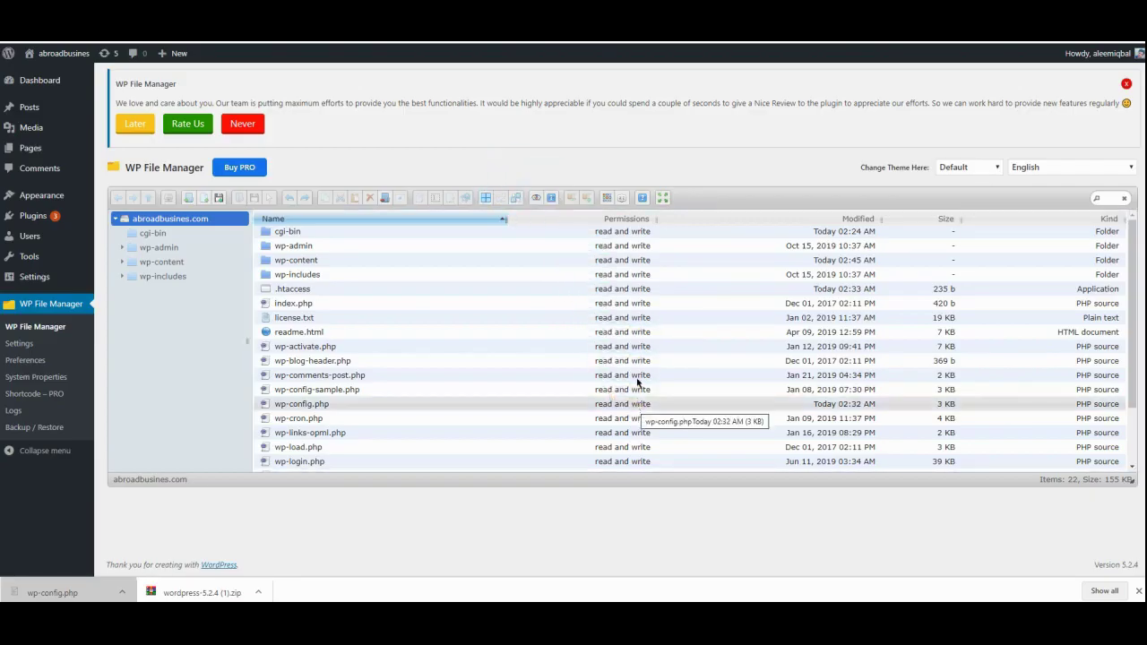
key(alt+Tab)
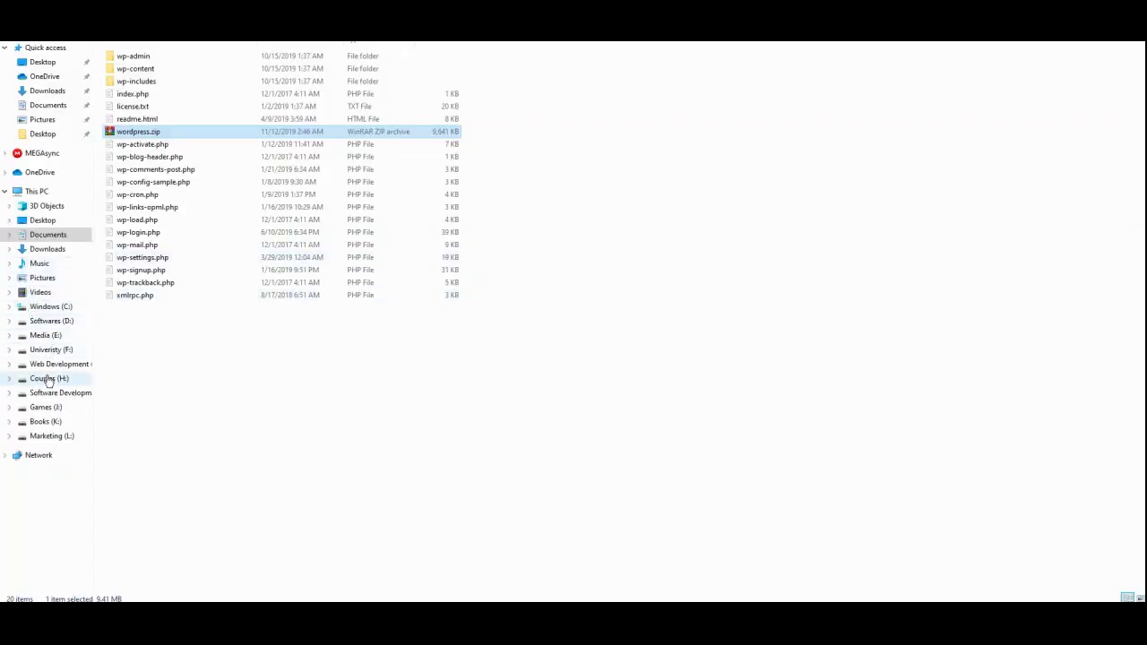
key(alt+Tab)
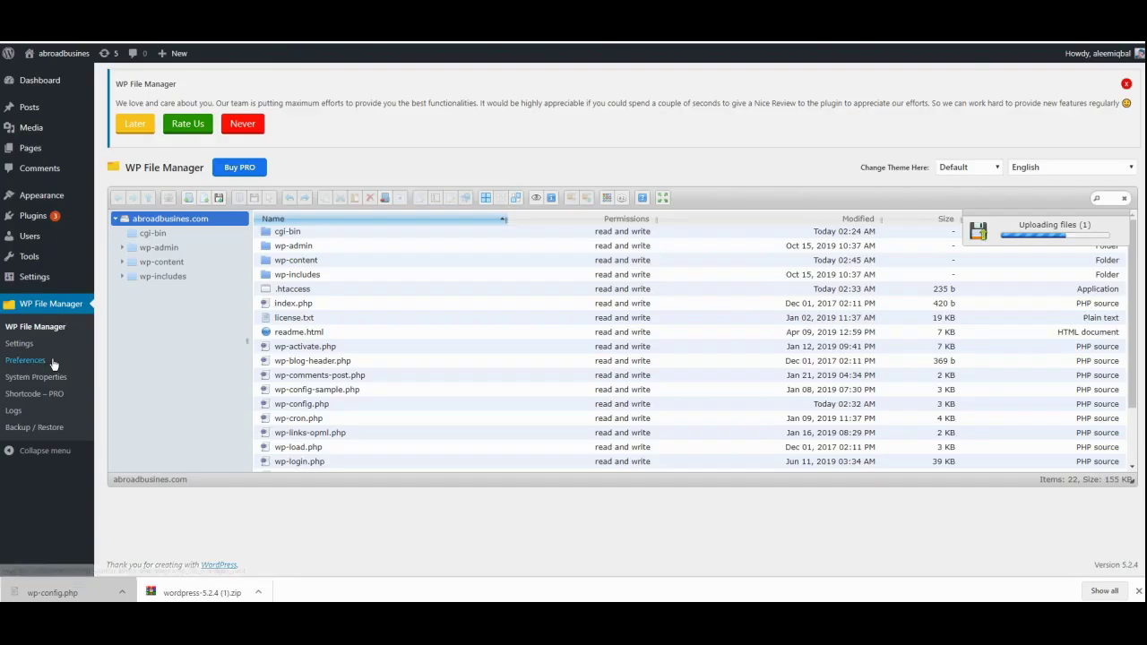
Step: Return to File Explorer and open the Unzipper folder on the Web Development drive
key(alt+Tab)
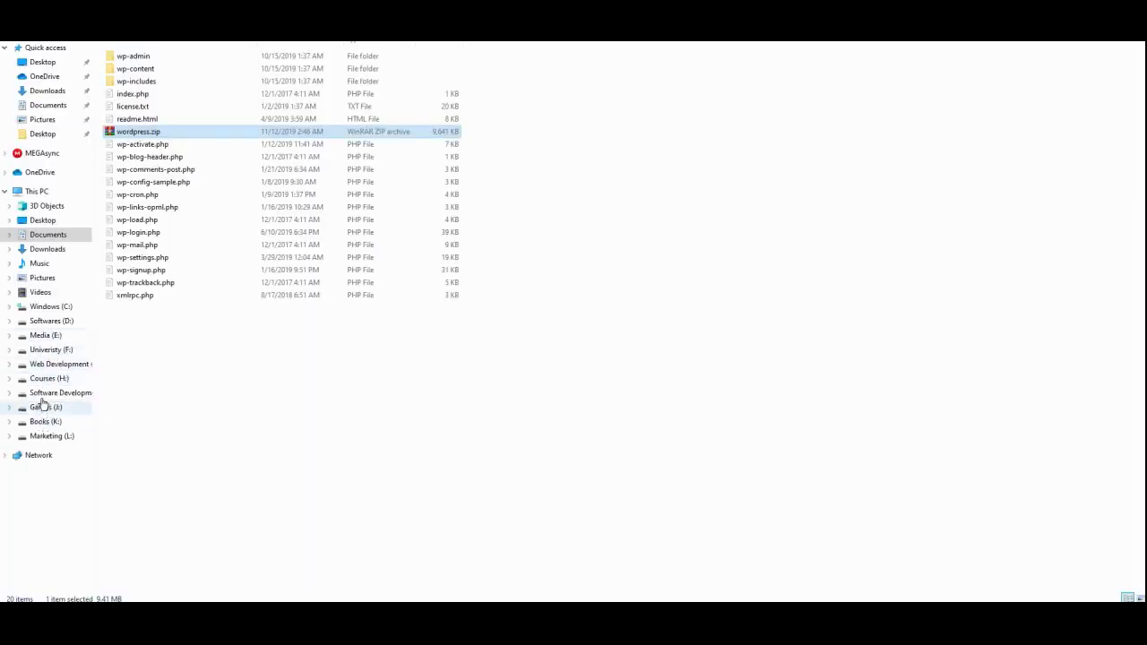
click(49, 364)
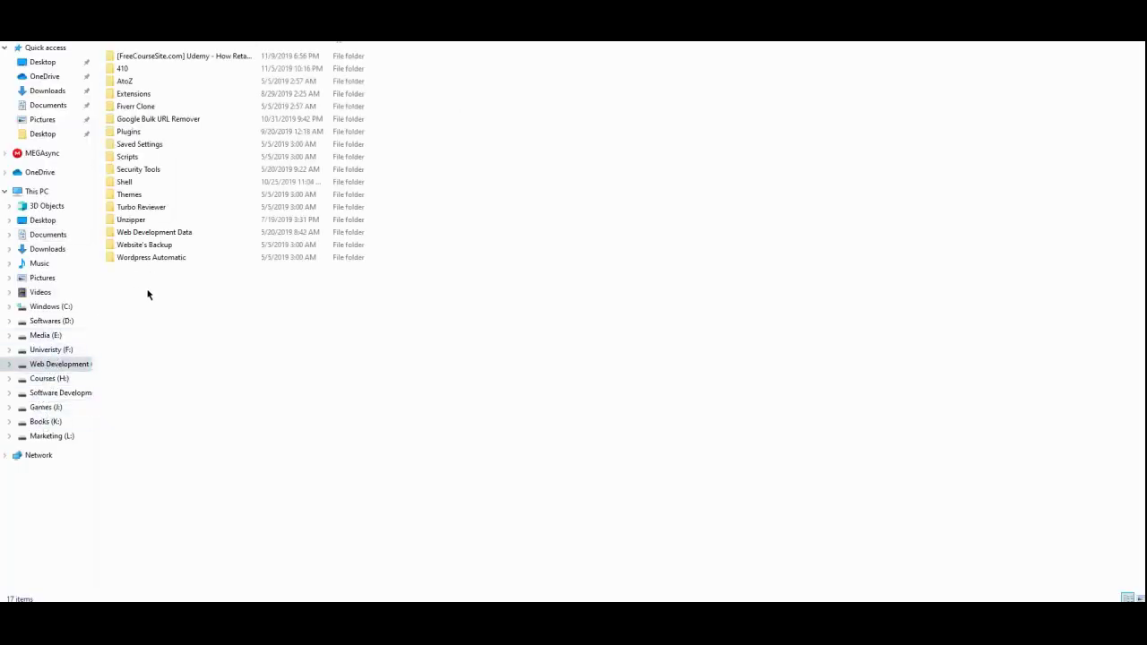
click(161, 221)
double_click(160, 221)
Step: Check the wordpress.zip upload in WP File Manager and upload unzipper.php from File Explorer to the same root folder
key(alt+Tab)
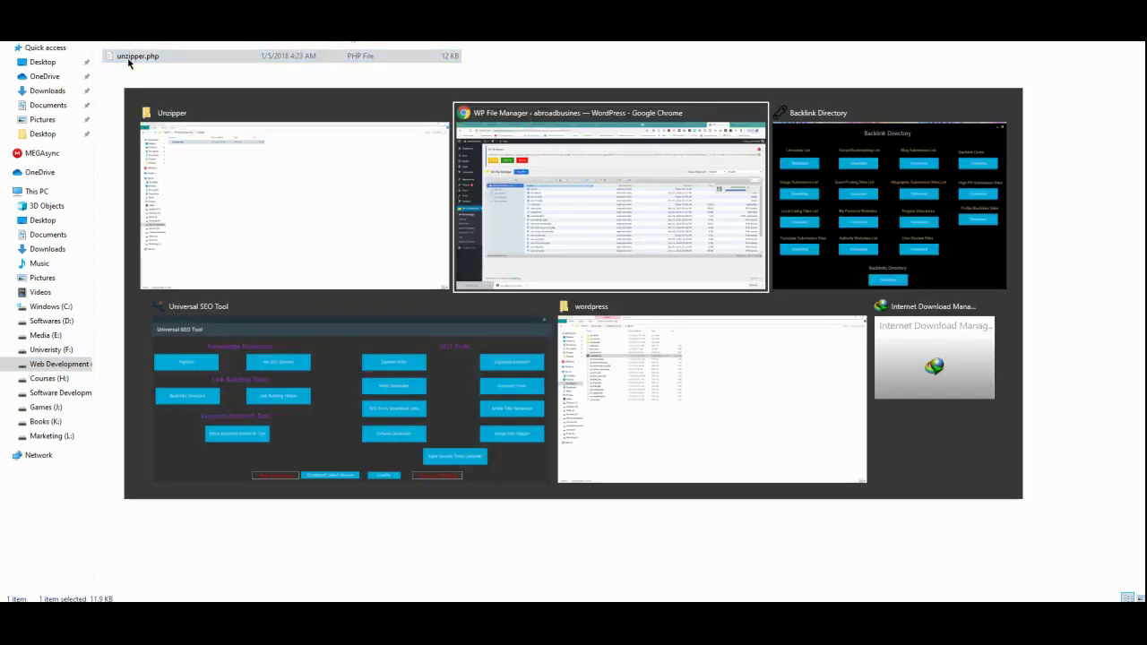
key(alt+Tab)
key(alt+Tab)
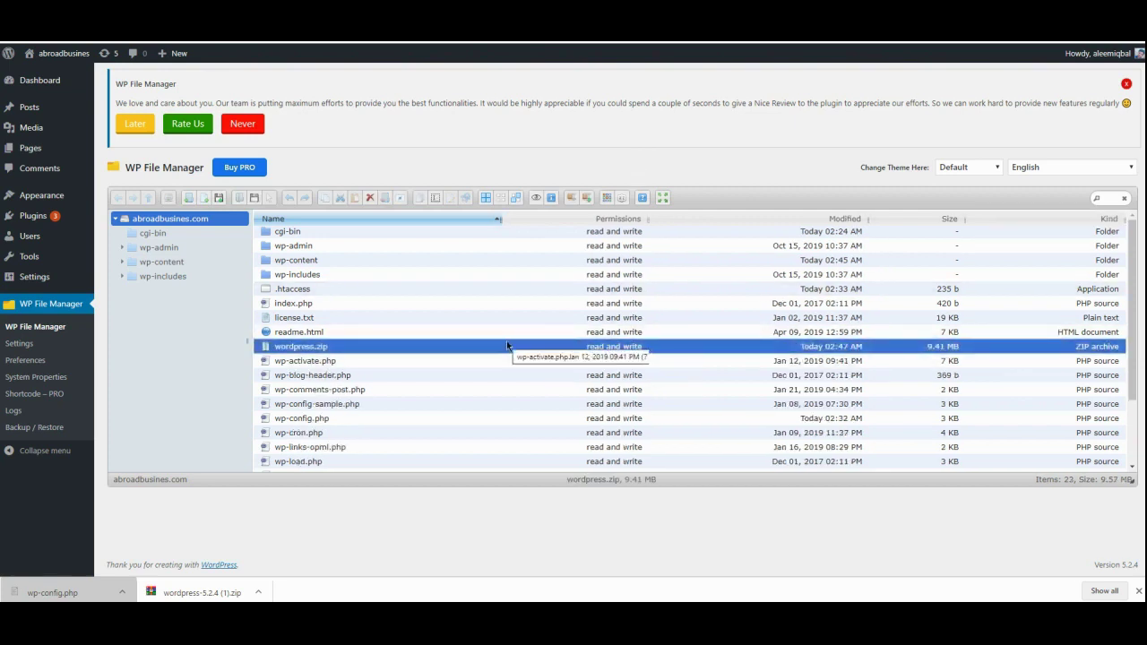
key(alt+Tab)
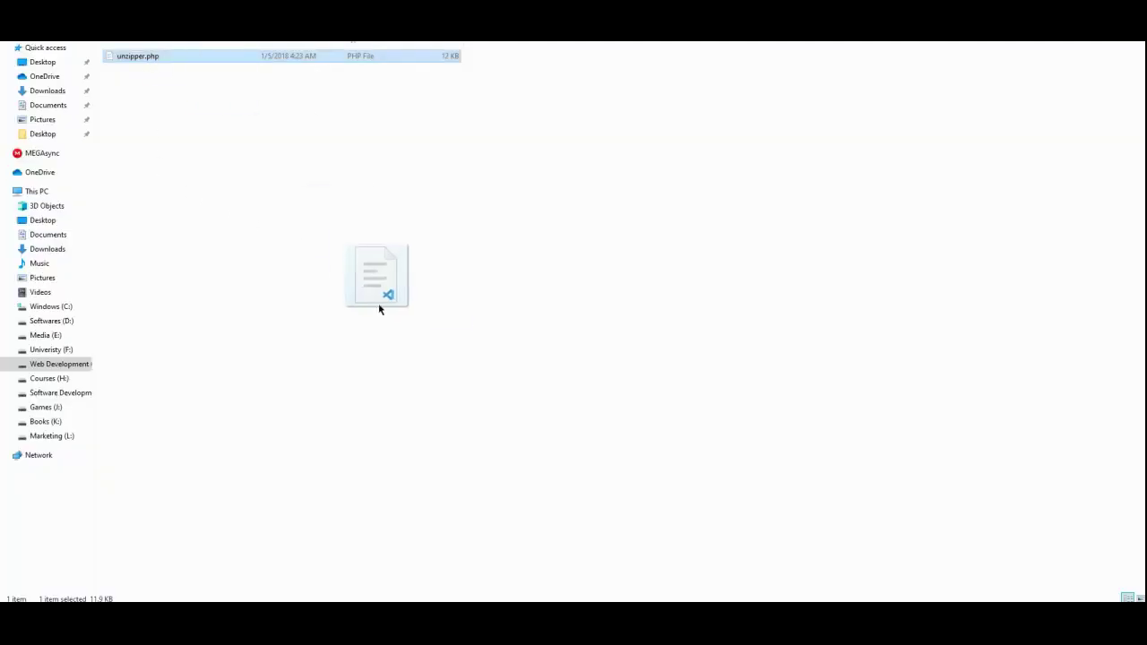
key(alt+Tab)
drag(379, 305, 587, 380)
key(alt+Tab)
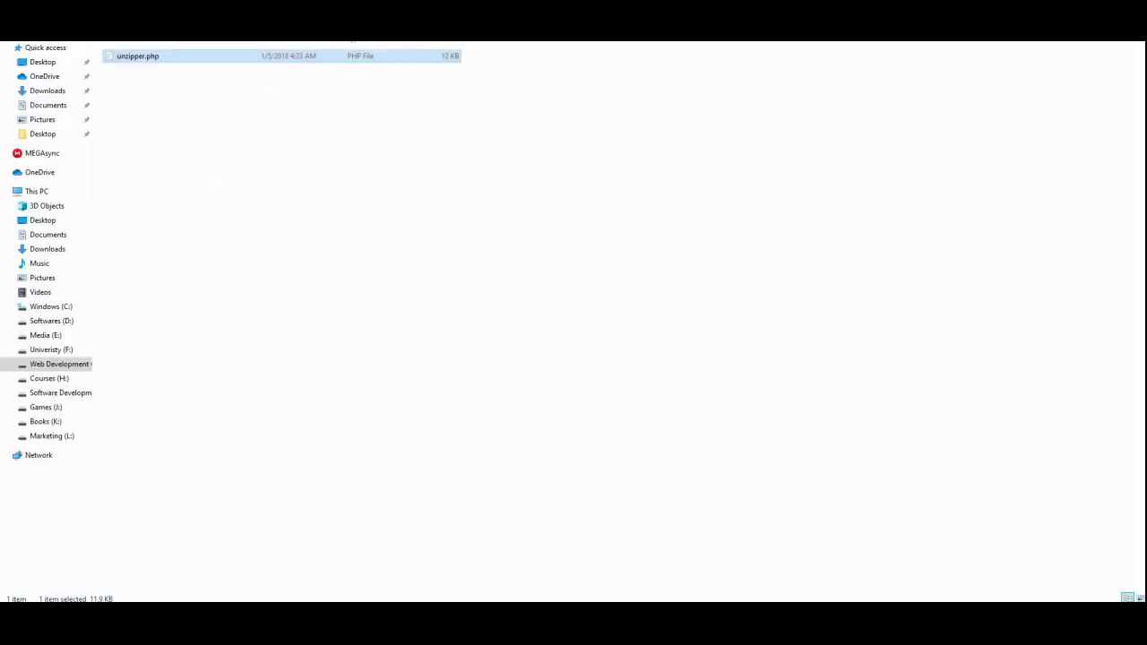
Step: Open the Shell folder on the Web Development drive and upload web.php to the abroadbusines.com root folder in WP File Manager
key(BackSpace)
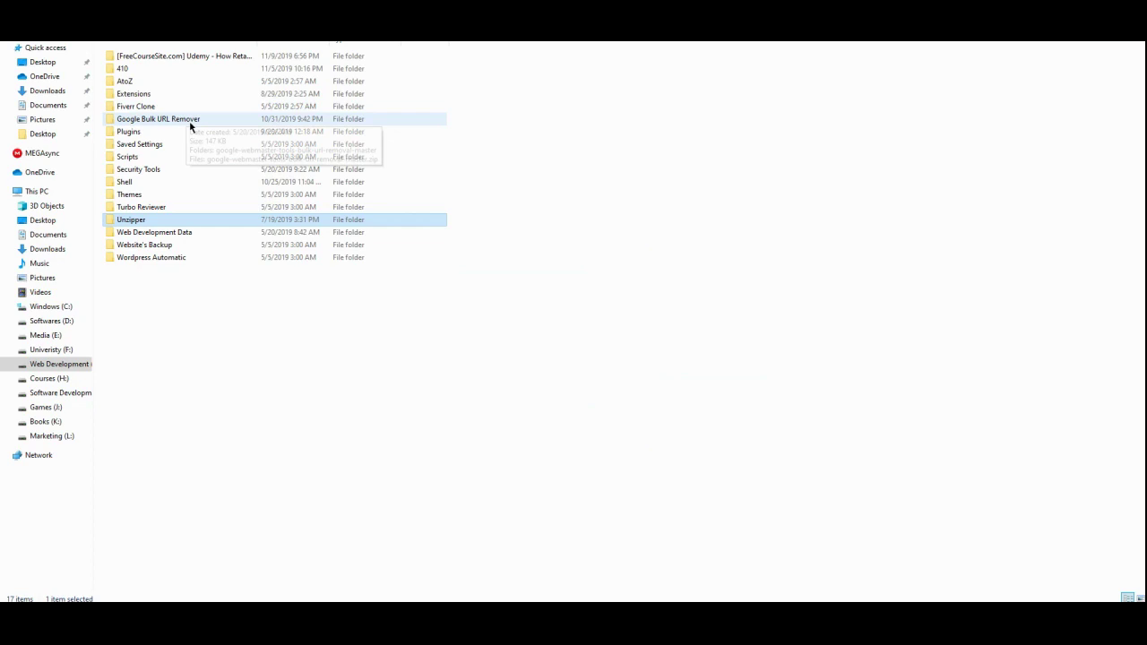
double_click(154, 184)
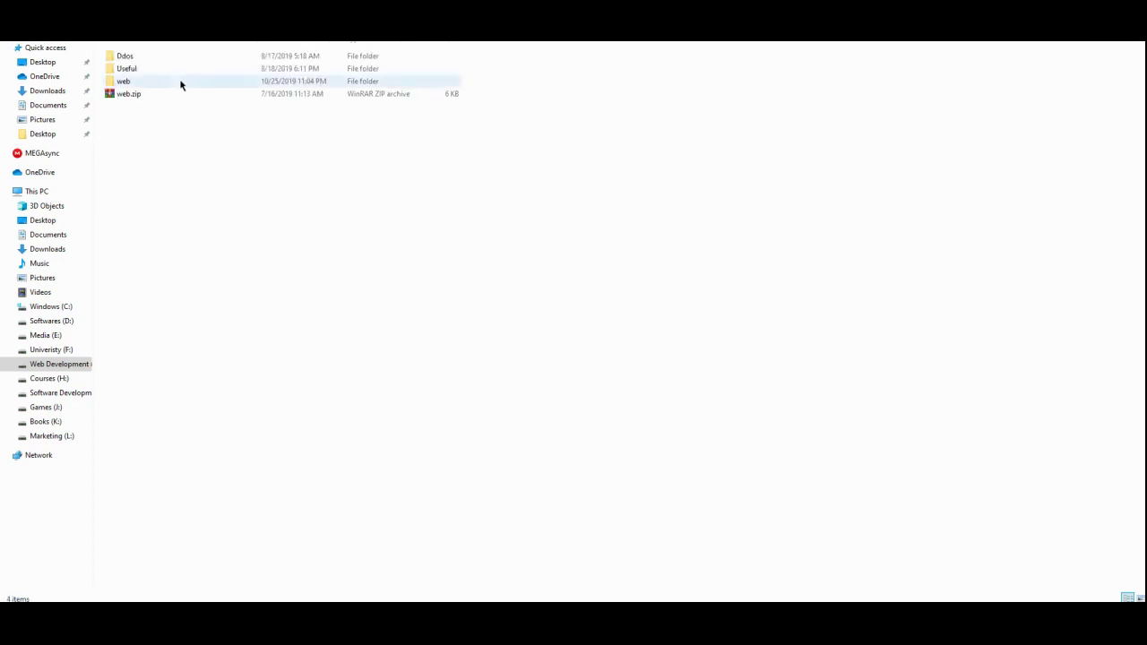
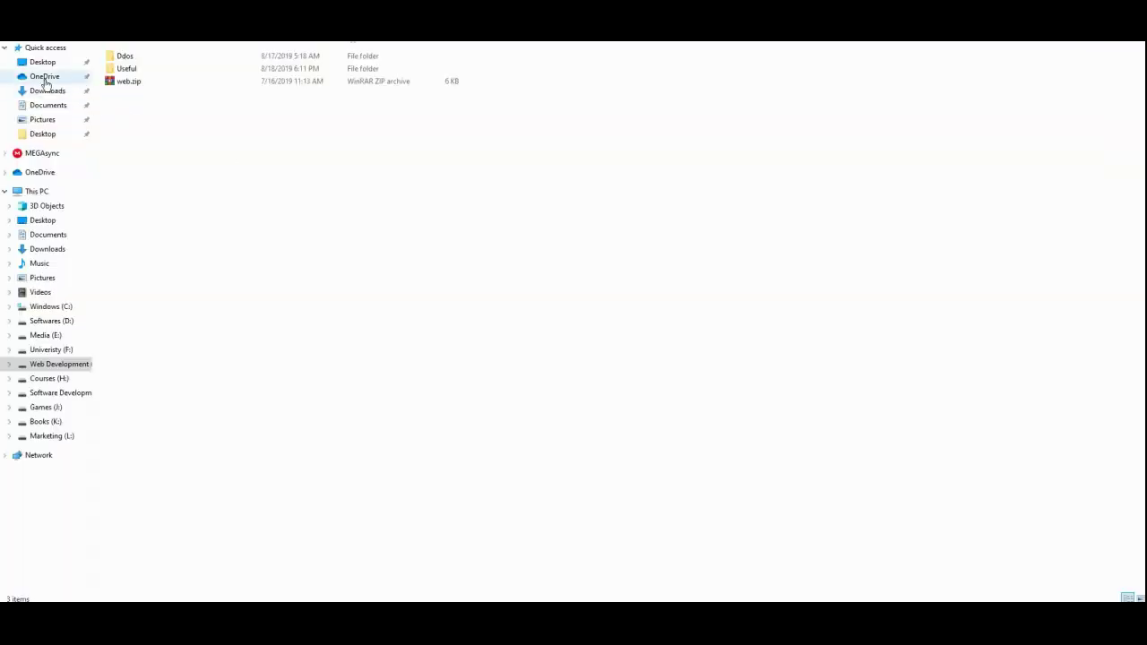
click(49, 91)
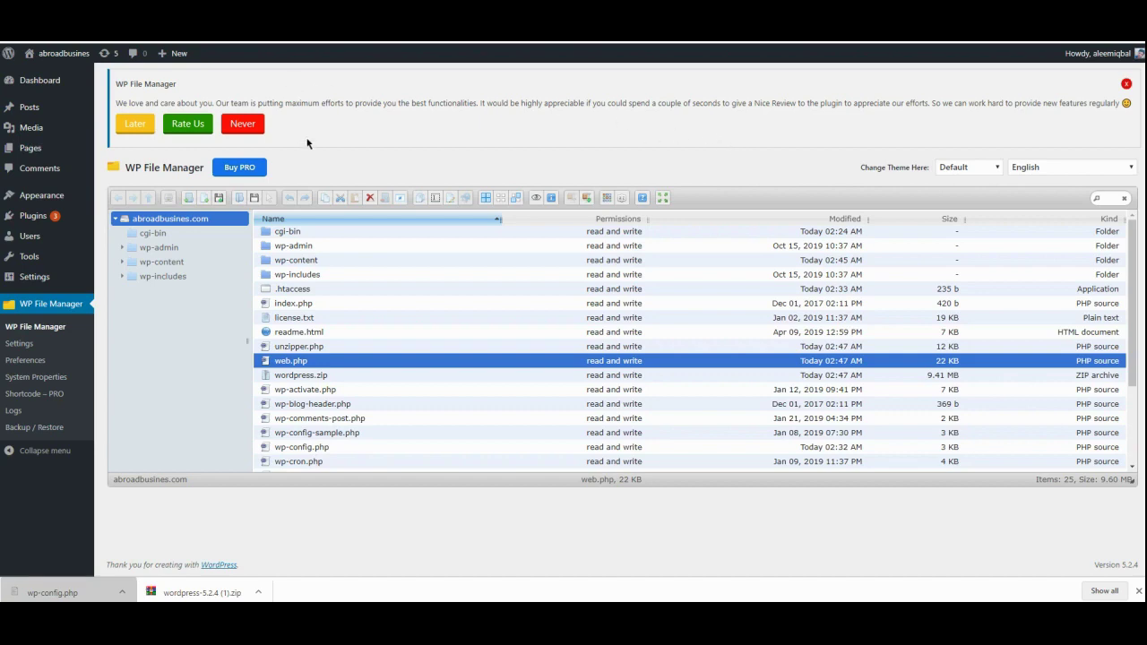
key(ctrl+t)
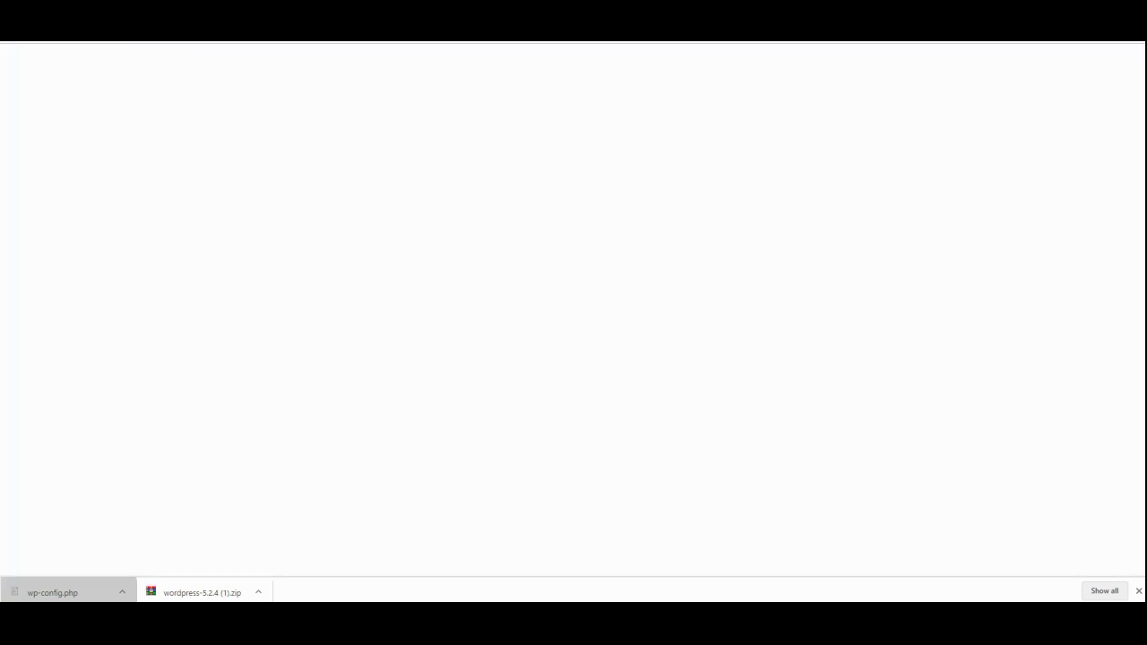
text(http://www.abroadbusines.com/)
text(index.php)
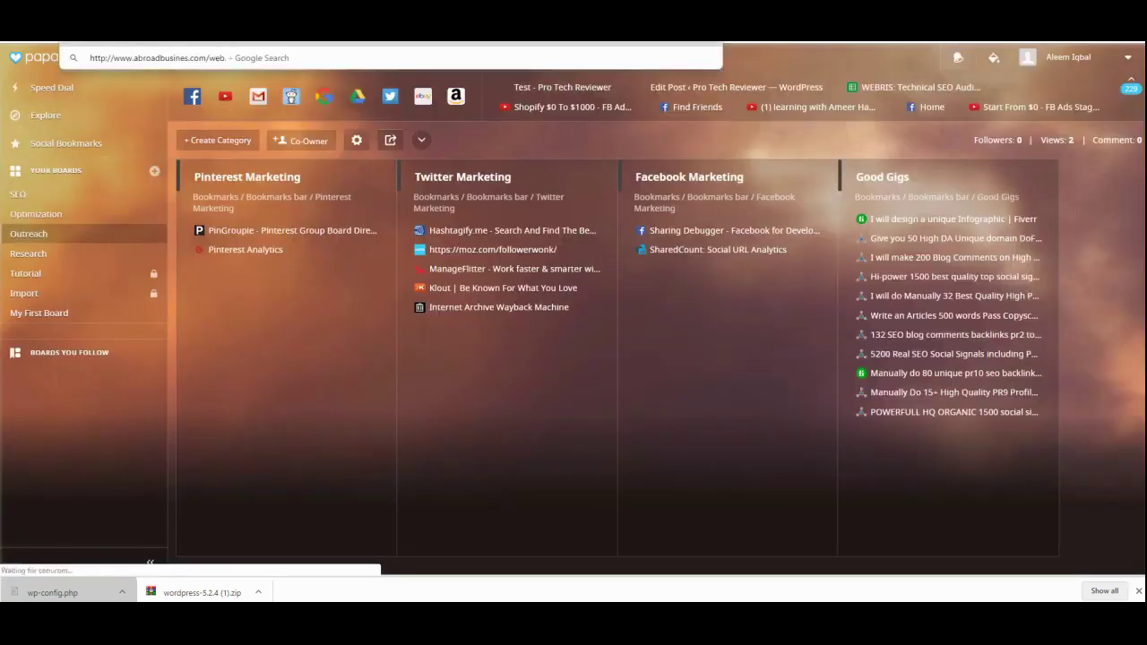
key(Return)
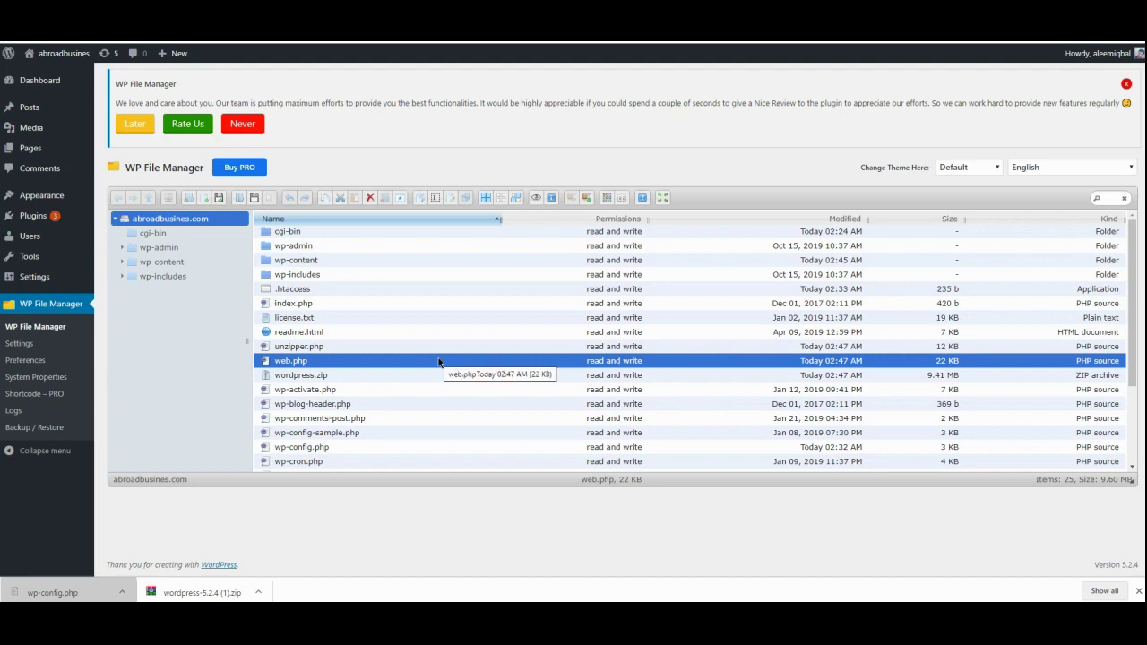
Step: Try to rename web.php in the site's root folder and check the file list
key(F2)
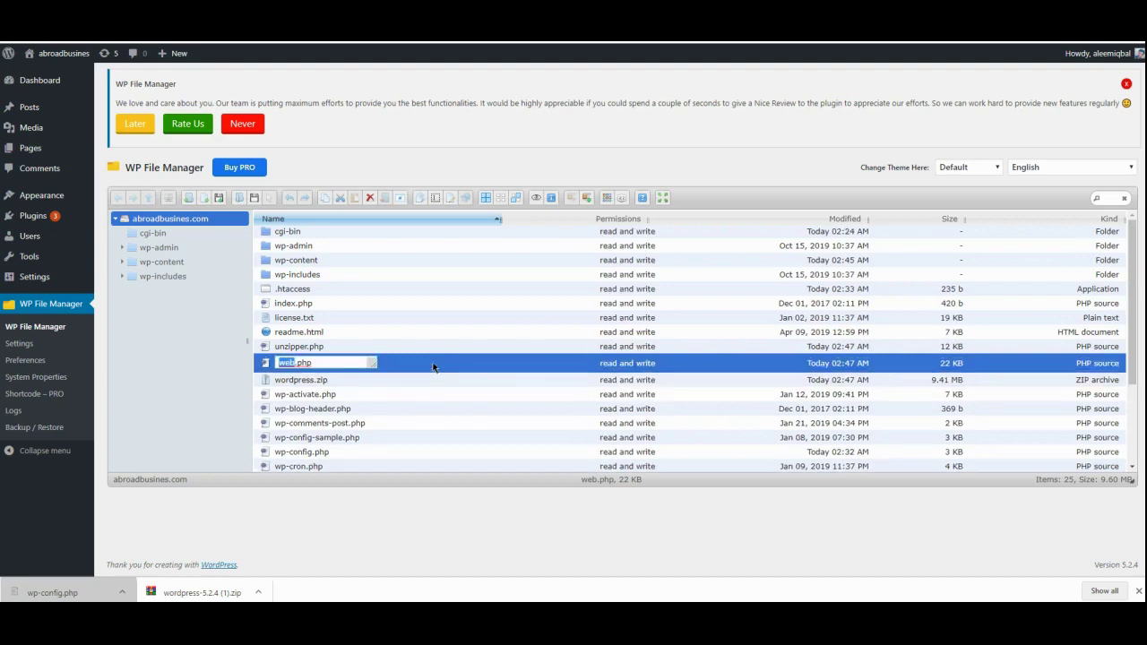
scroll(409, 345, down, 2)
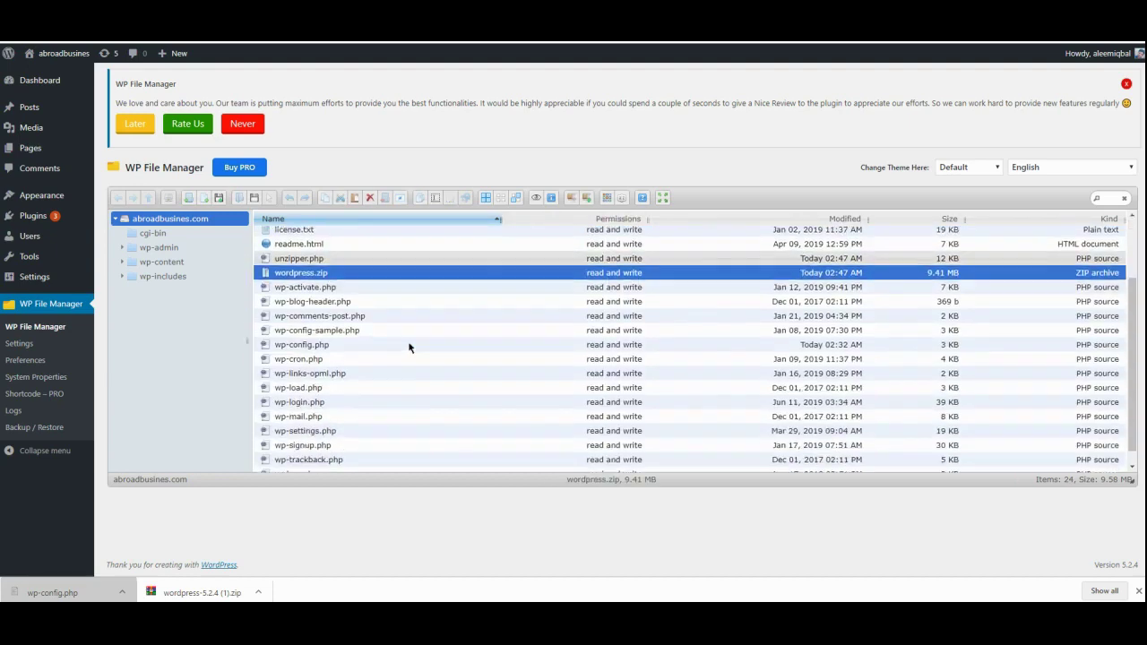
scroll(417, 339, up, 3)
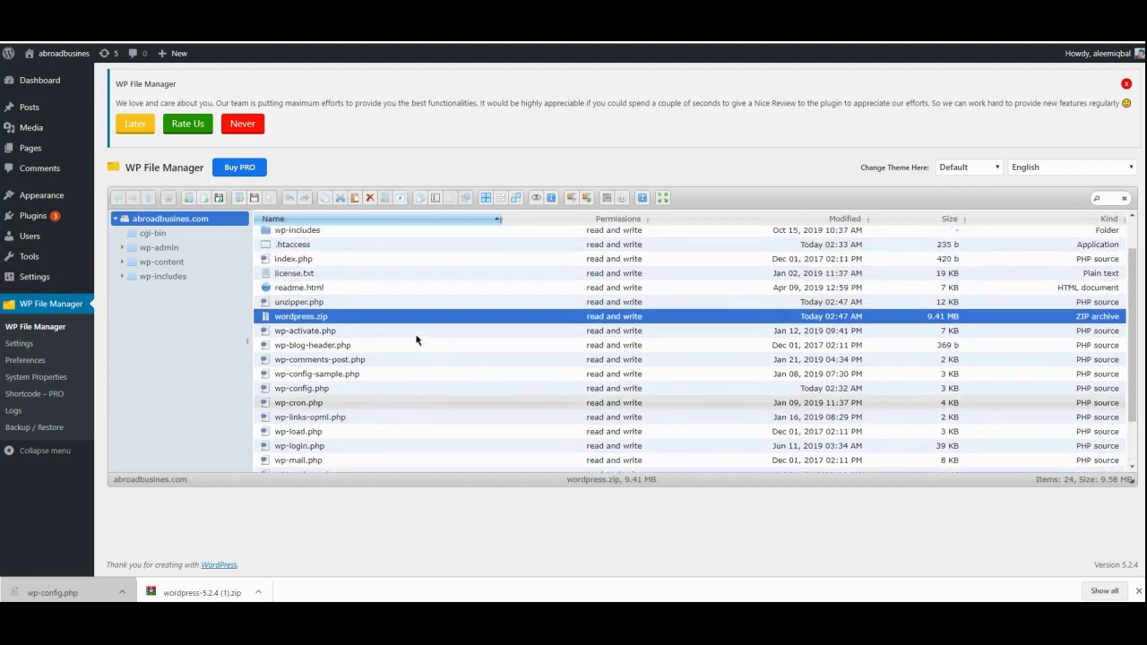
click(450, 288)
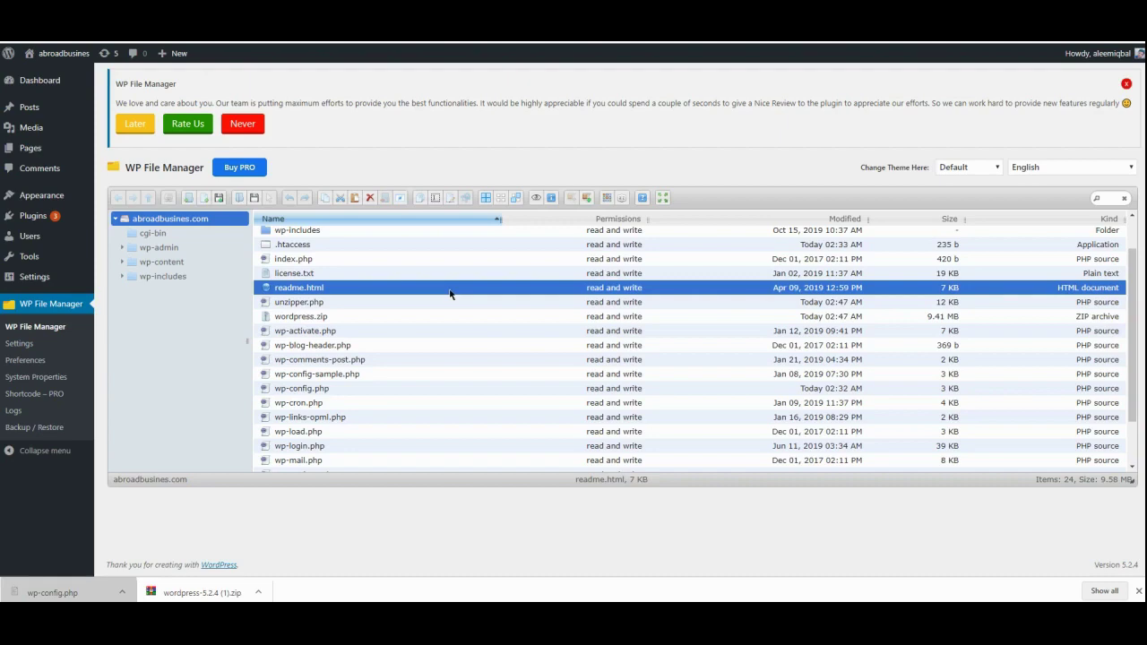
scroll(450, 294, down, 3)
scroll(453, 294, up, 5)
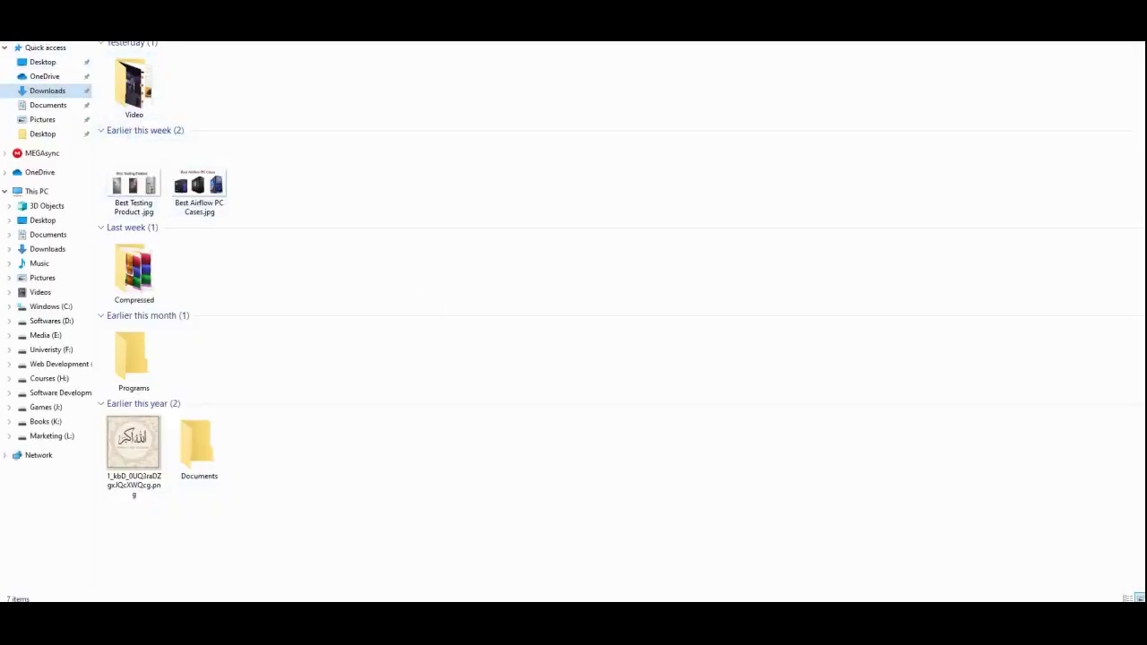
Step: Extract web.zip in File Explorer's Shell folder, try to upload web.php to the site's root folder, and check the file list
click(59, 363)
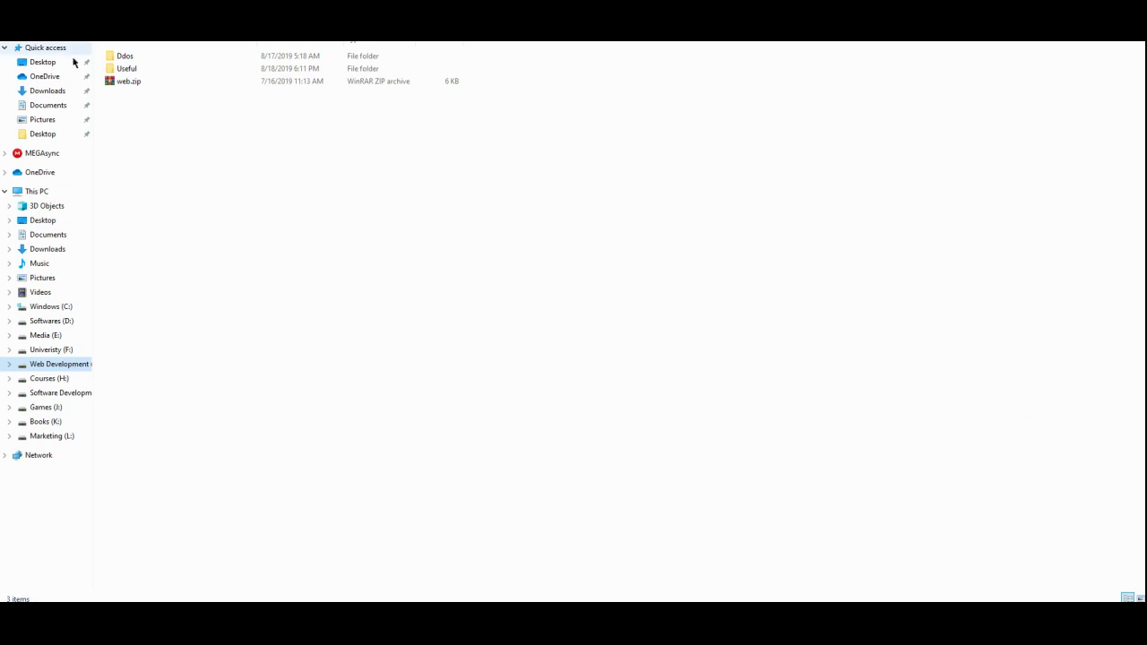
right_click(125, 80)
click(165, 132)
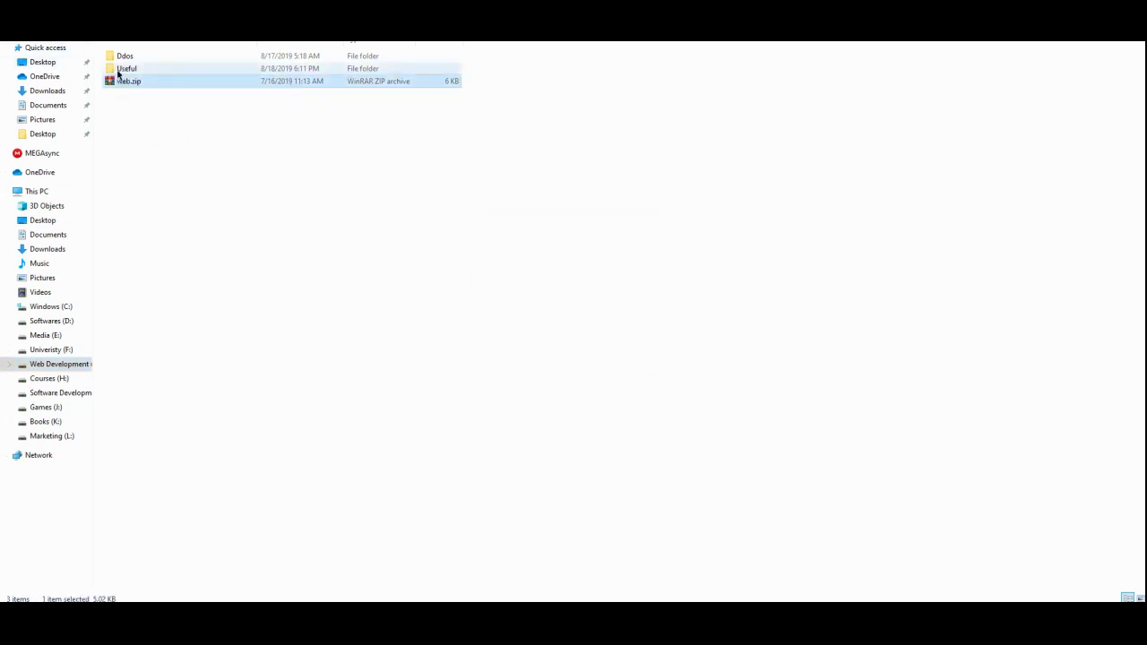
drag(132, 81, 537, 341)
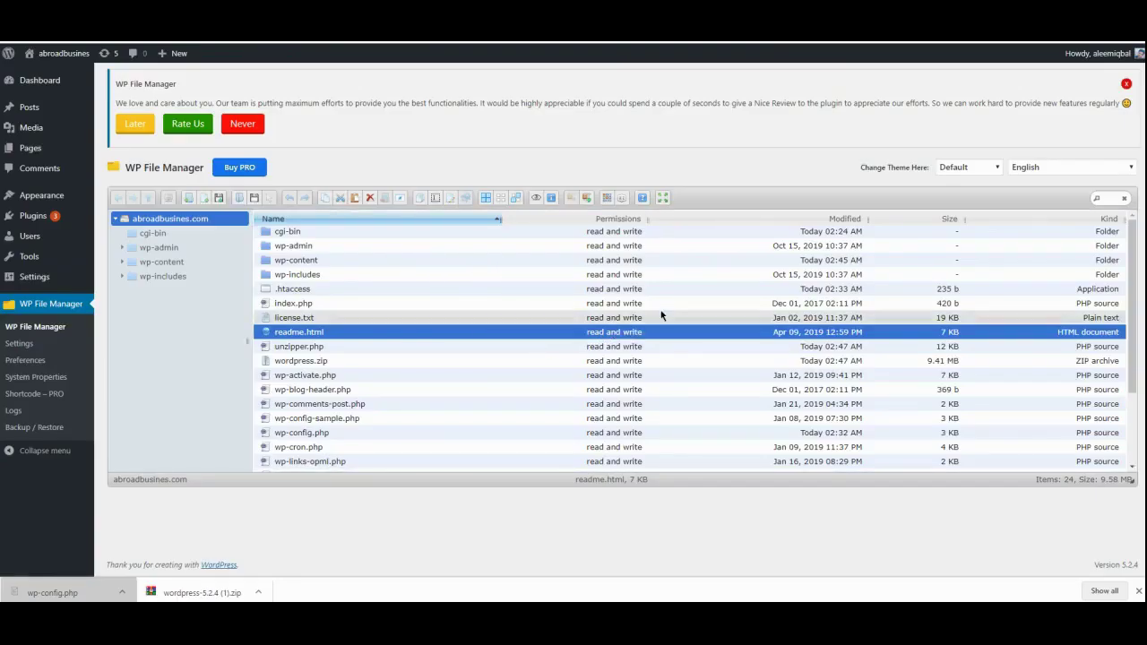
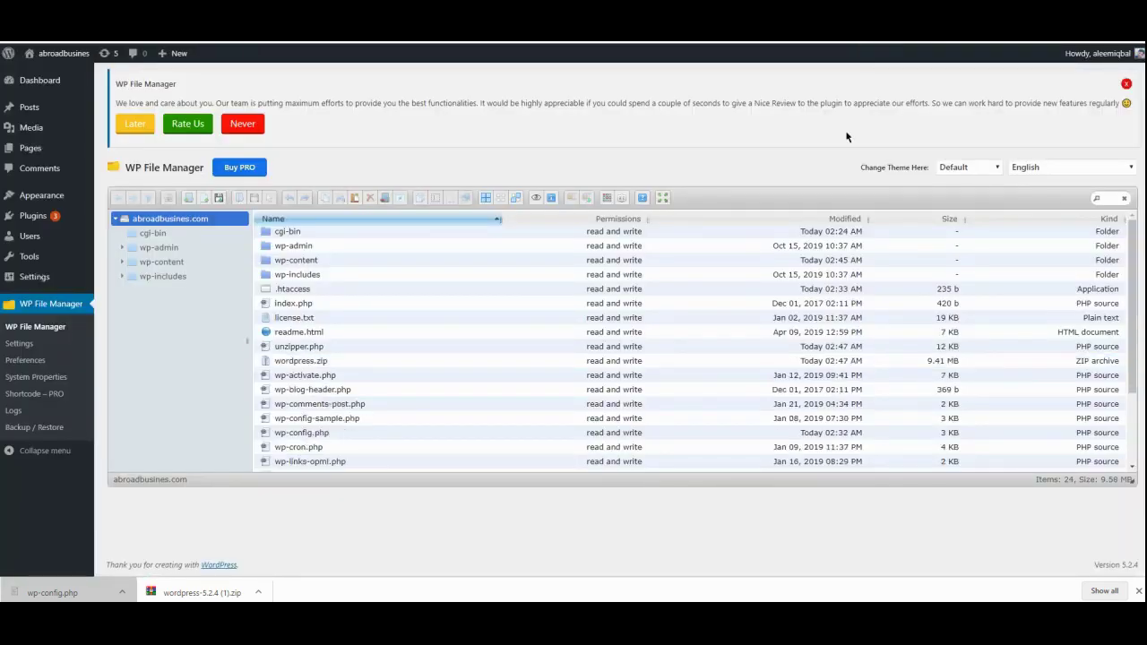
click(737, 302)
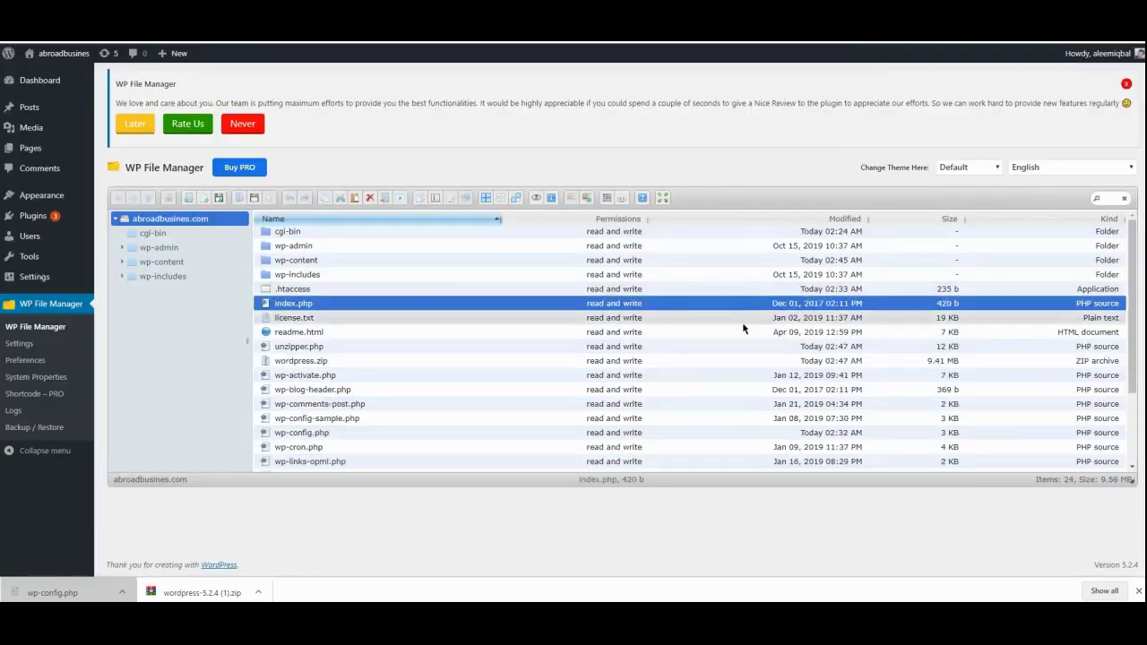
scroll(762, 349, down, 3)
scroll(778, 367, up, 3)
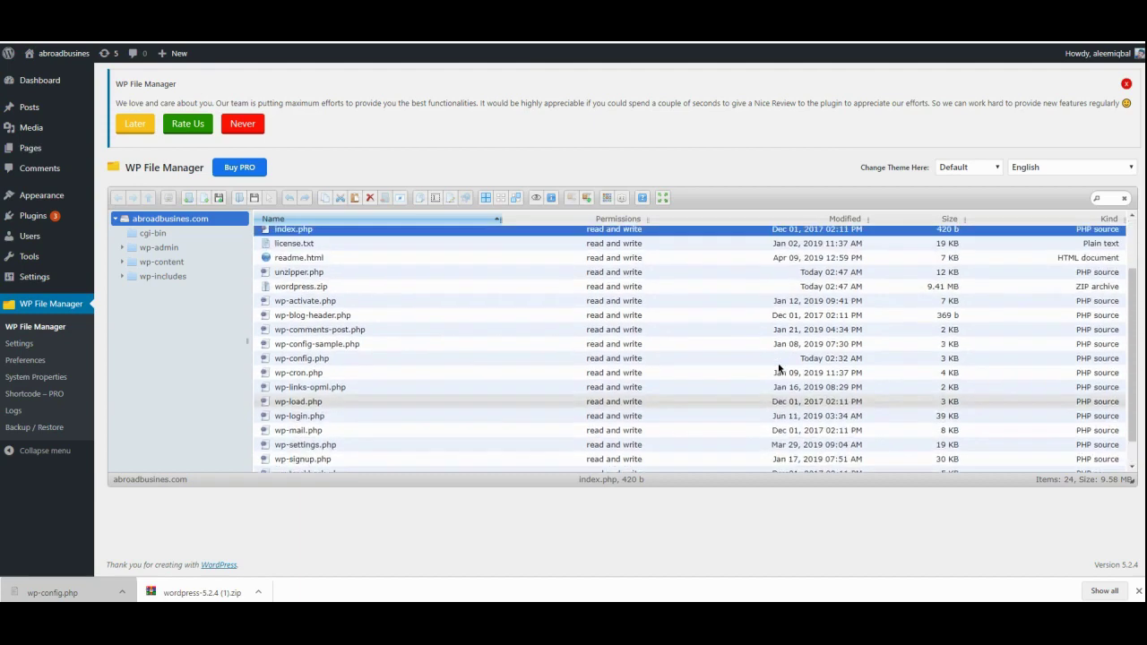
Step: Delete wordpress.zip from the wp-content/uploads/2019/11 folder in WP File Manager
double_click(748, 261)
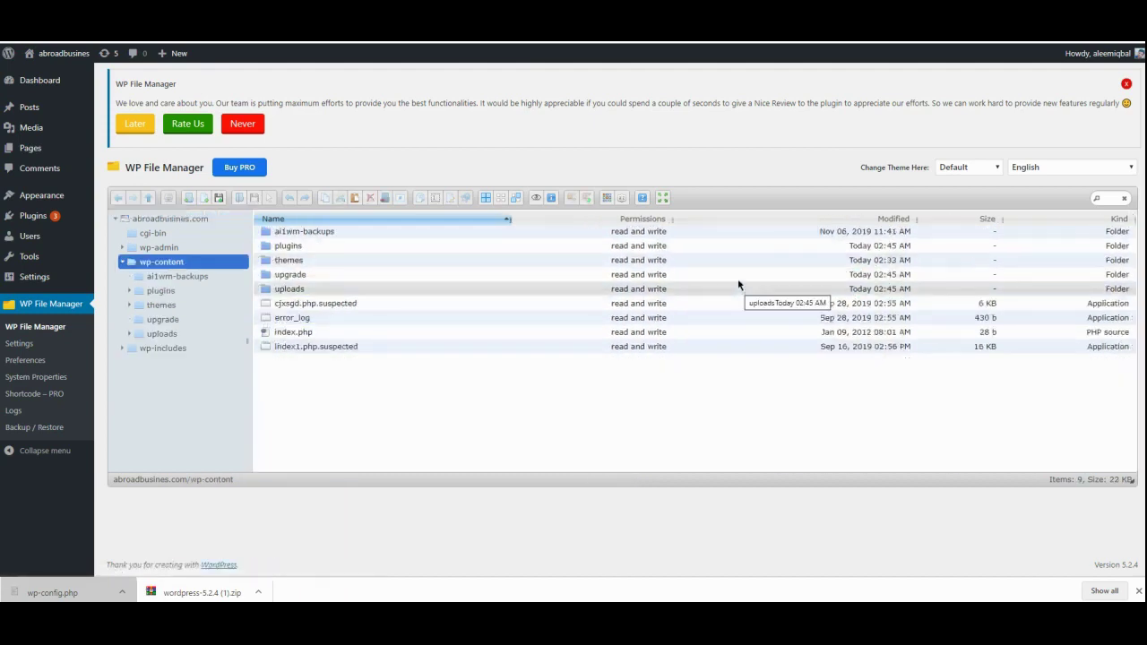
click(735, 274)
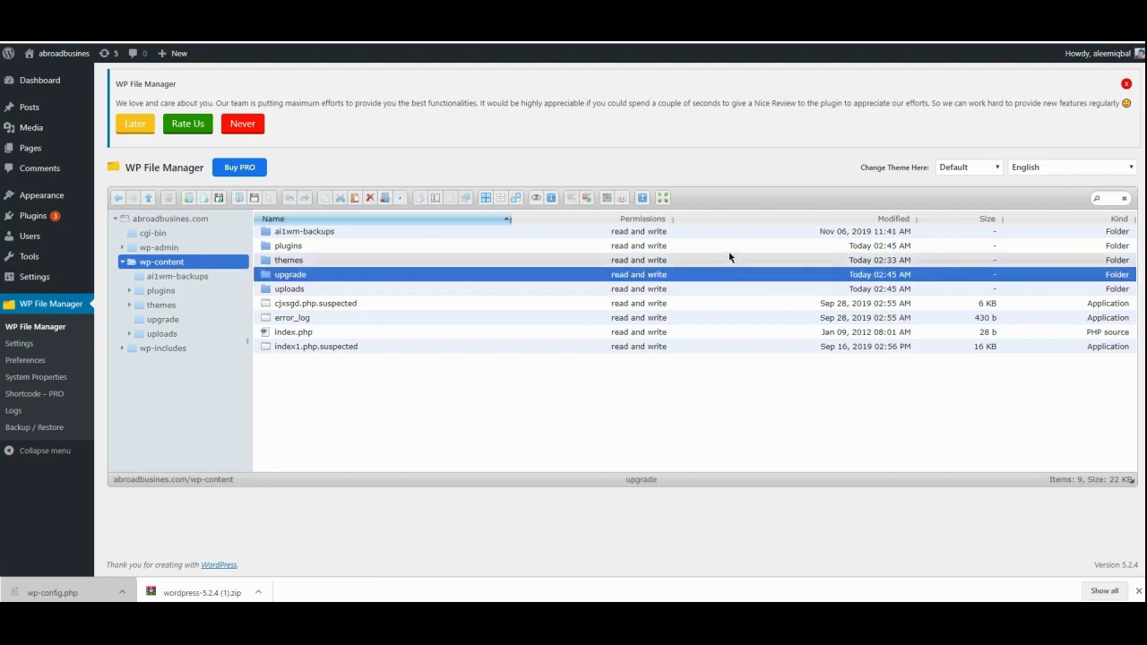
double_click(734, 289)
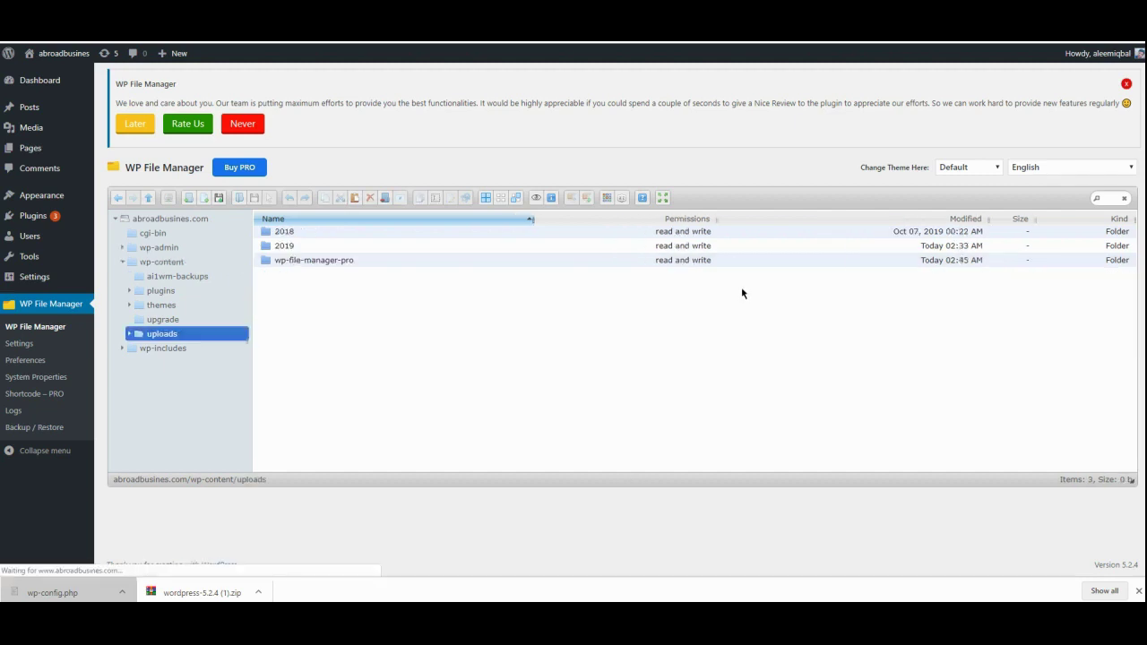
double_click(620, 247)
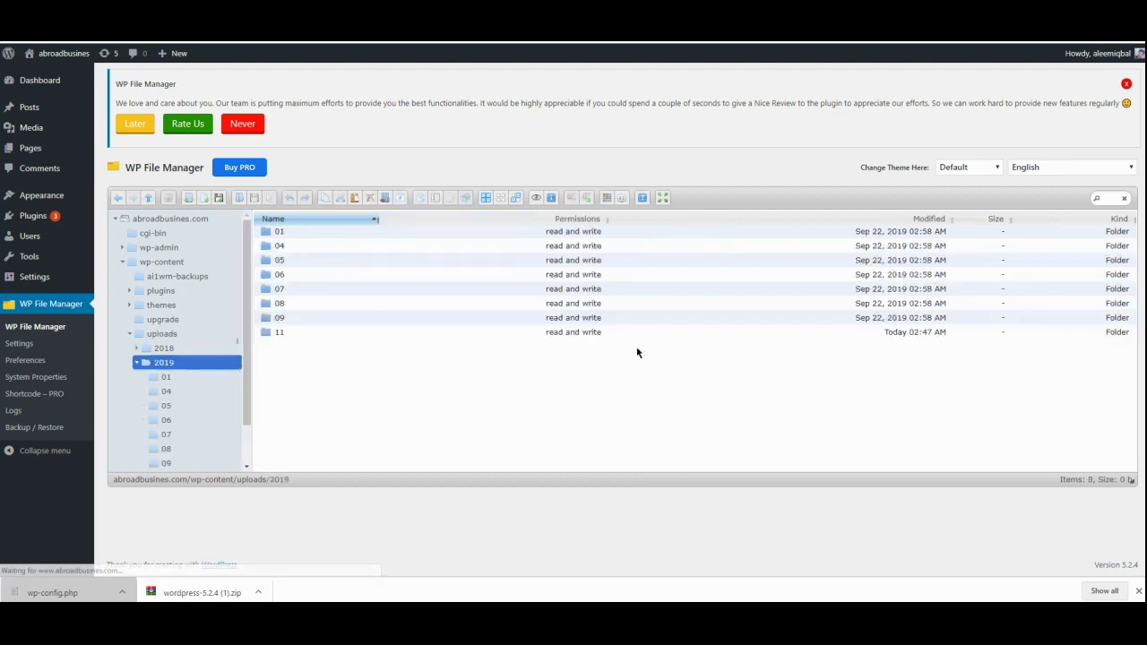
click(638, 331)
double_click(638, 331)
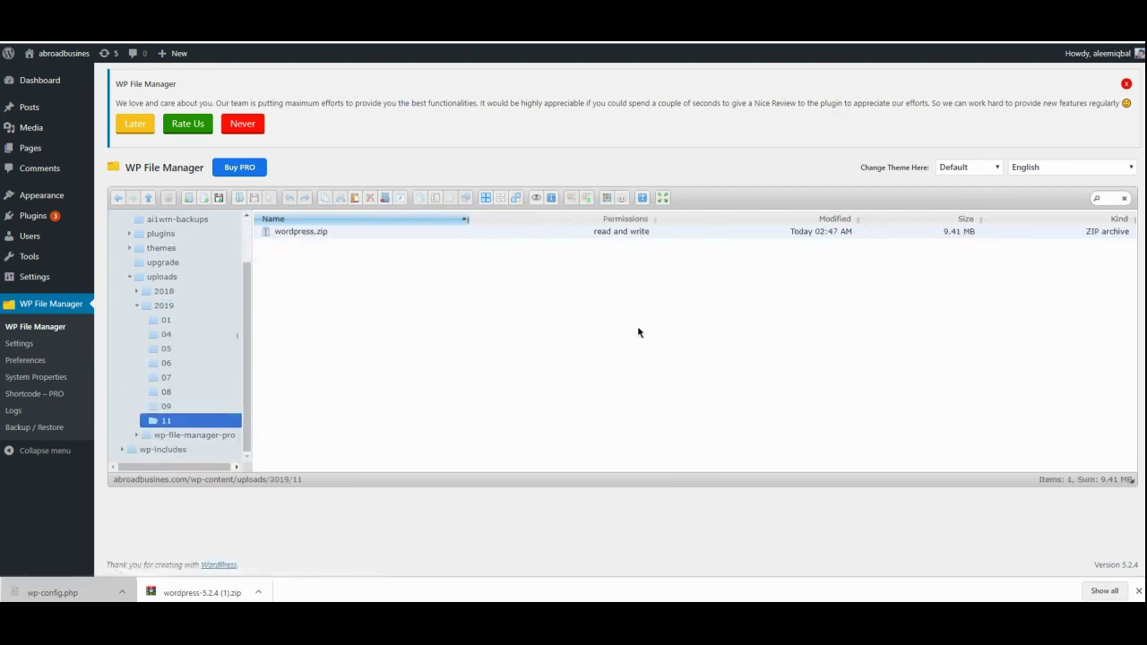
click(416, 231)
key(Delete)
key(Return)
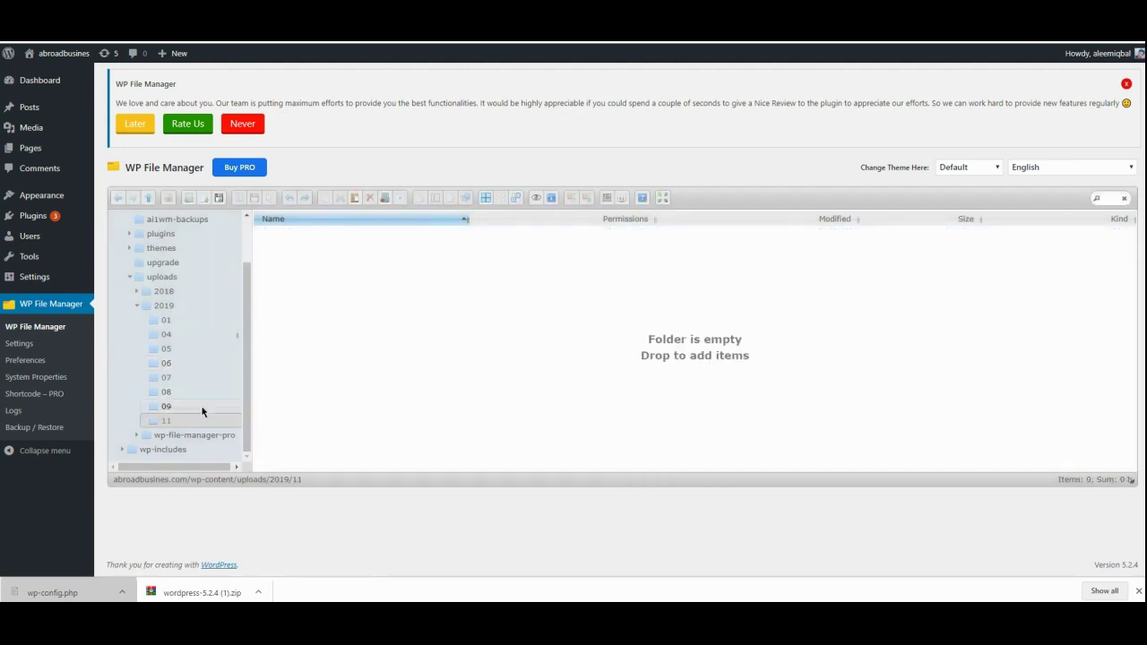
Step: Check the uploads/2019/09 folder, return to the abroadbusines.com root folder and review its file list
click(203, 405)
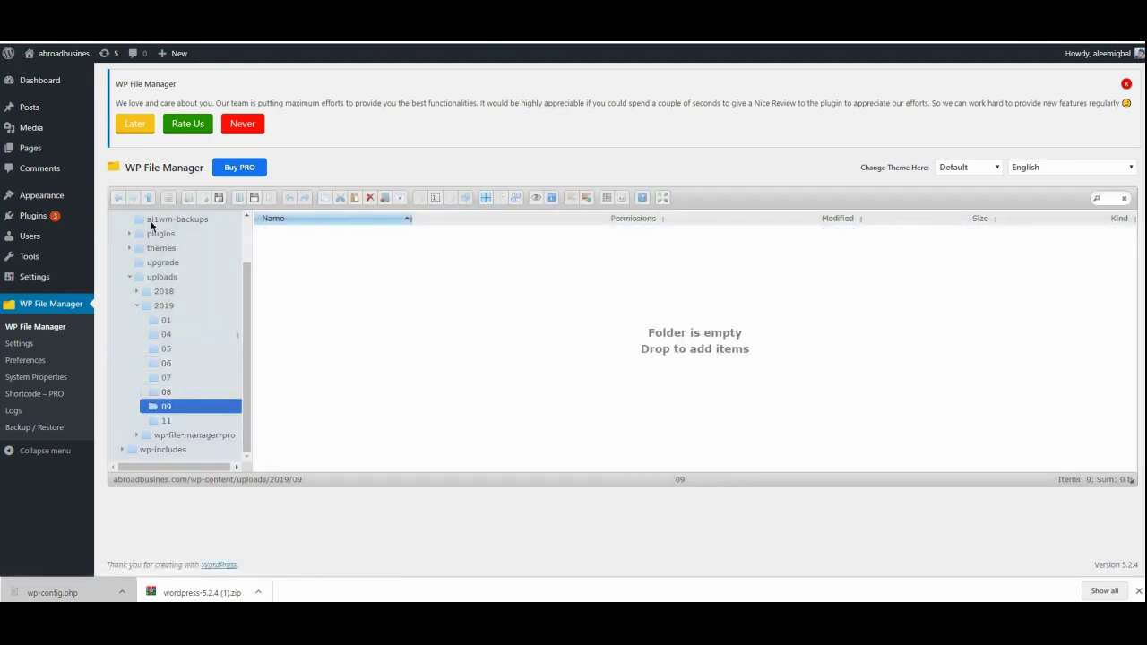
scroll(182, 247, up, 2)
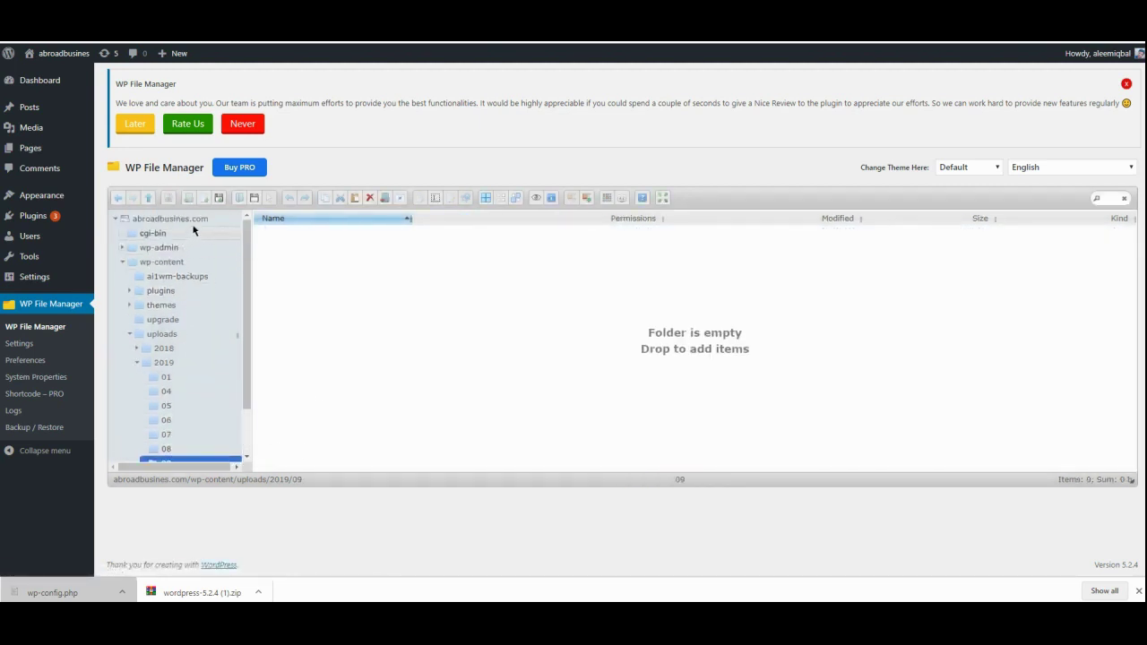
click(199, 221)
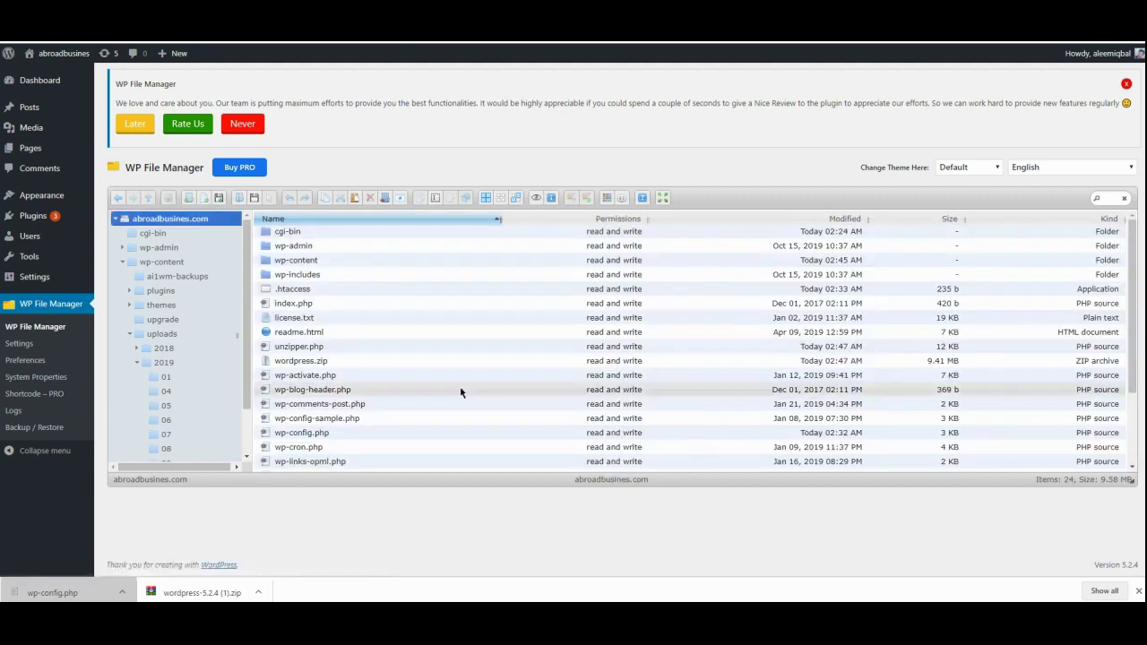
scroll(459, 389, down, 1)
scroll(460, 391, down, 3)
scroll(444, 322, up, 4)
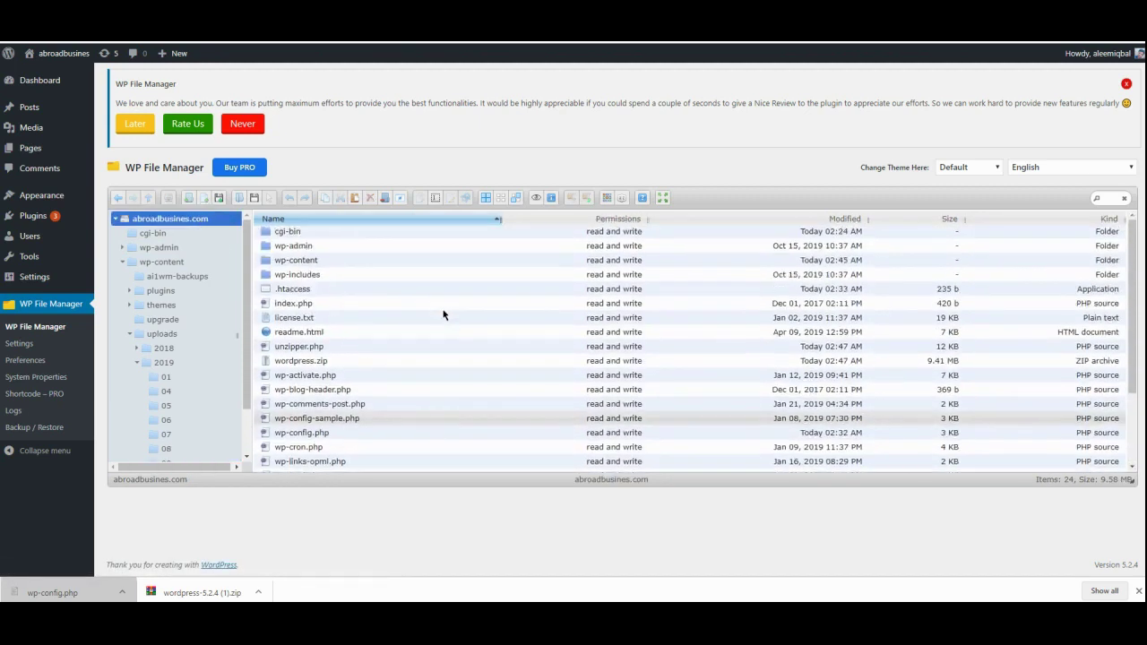
key(alt+Tab)
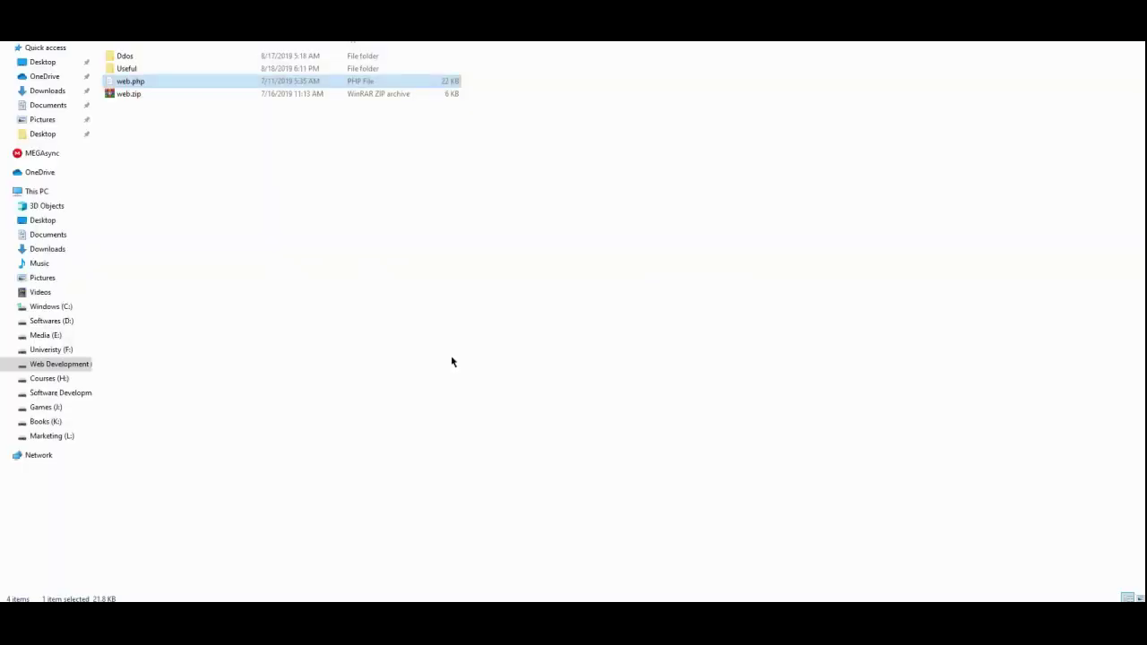
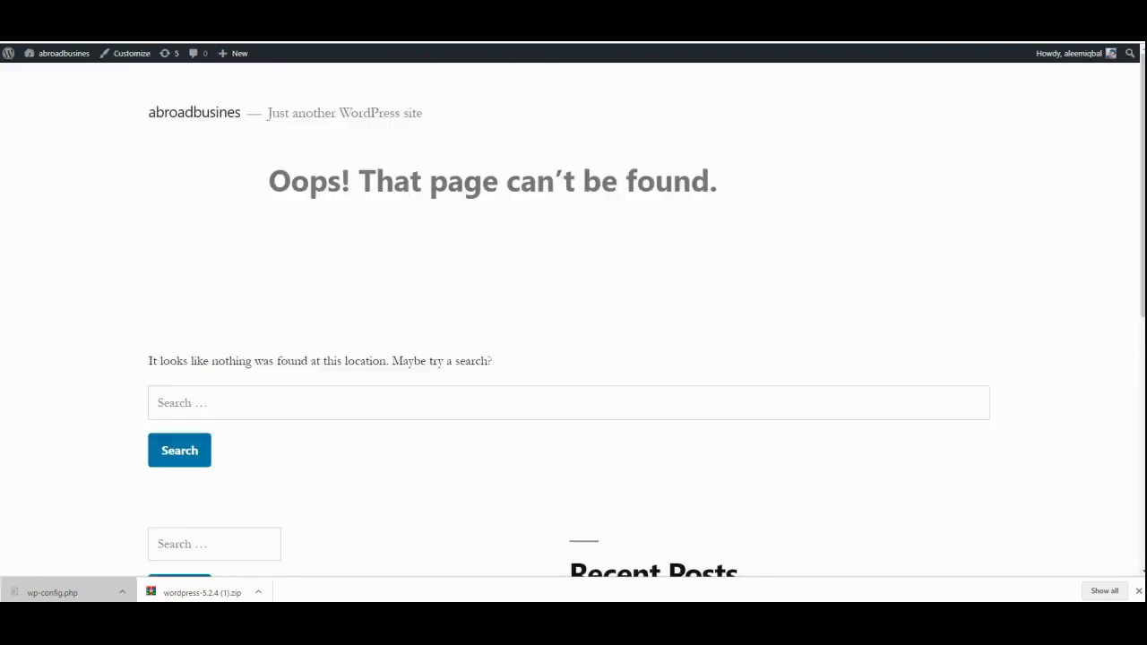
text(syrian.)
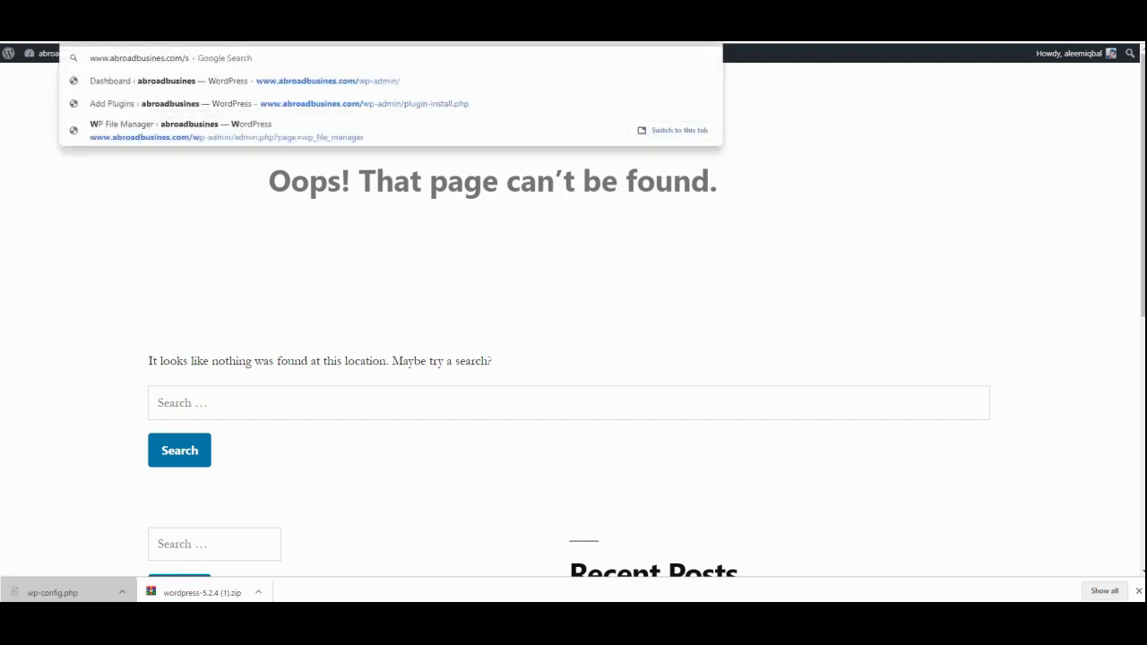
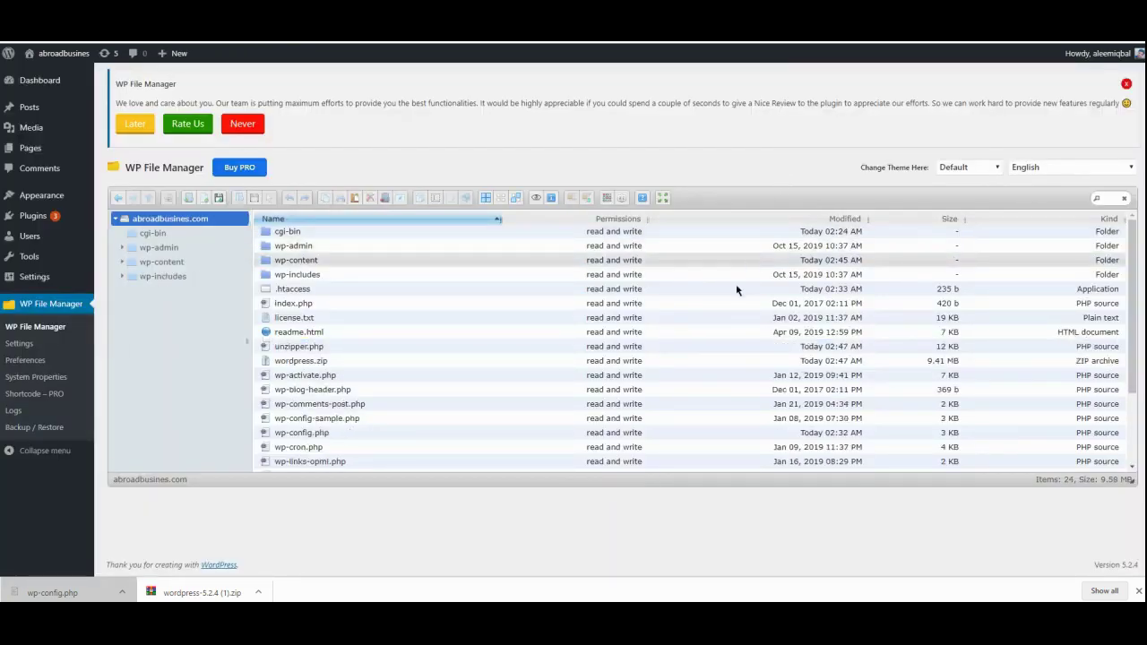
click(736, 290)
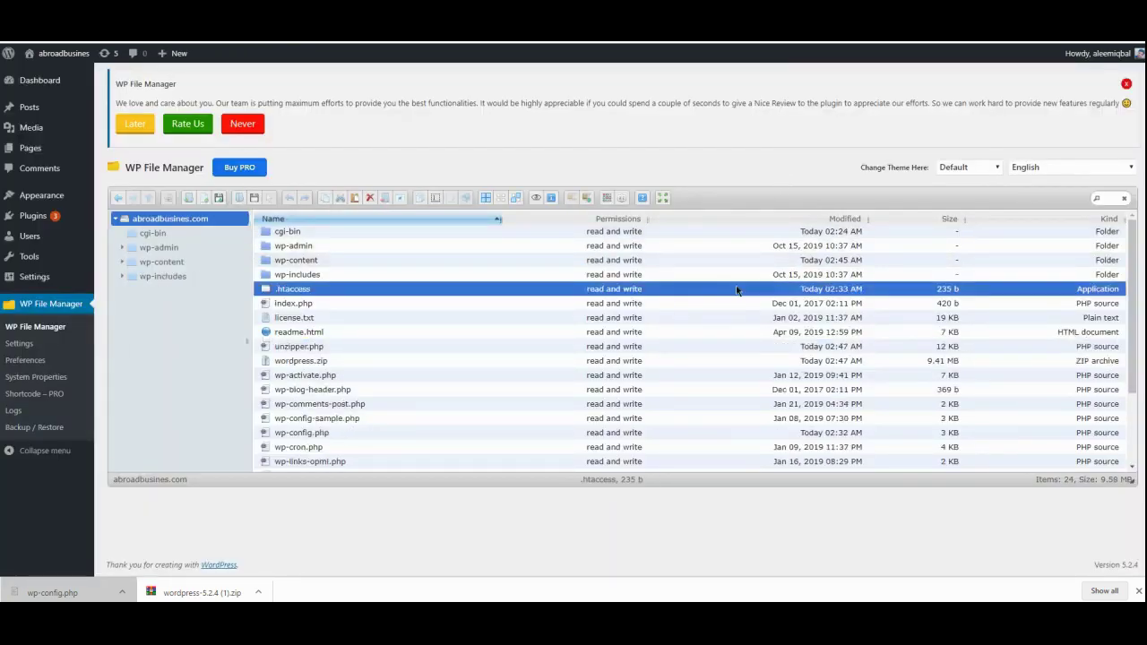
scroll(736, 290, down, 3)
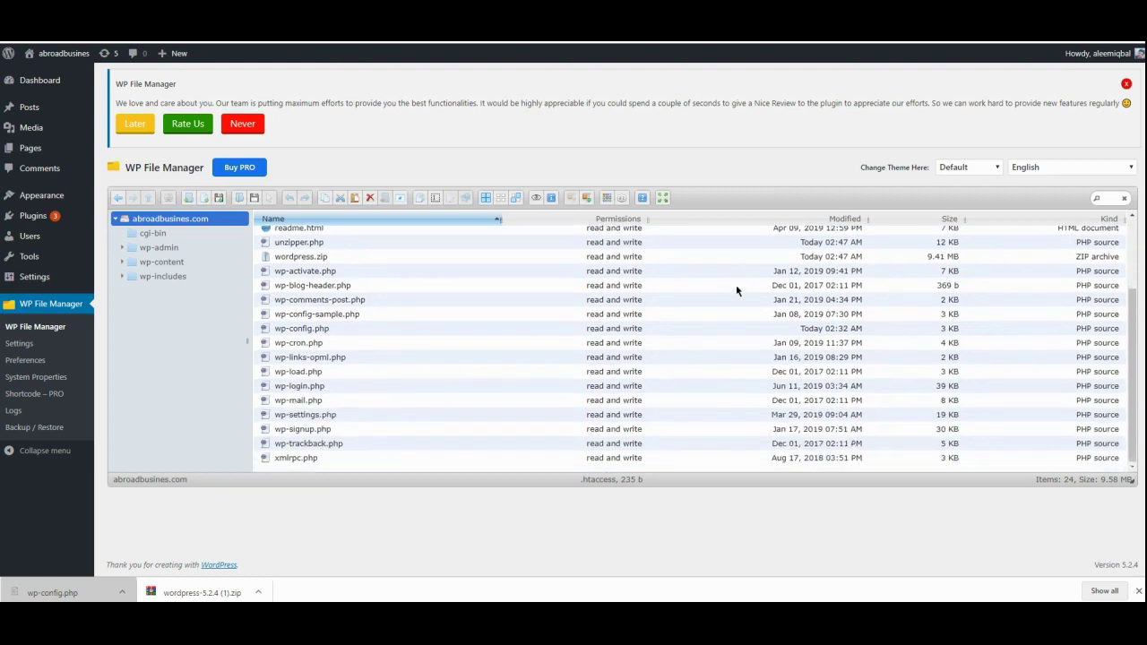
scroll(734, 289, up, 3)
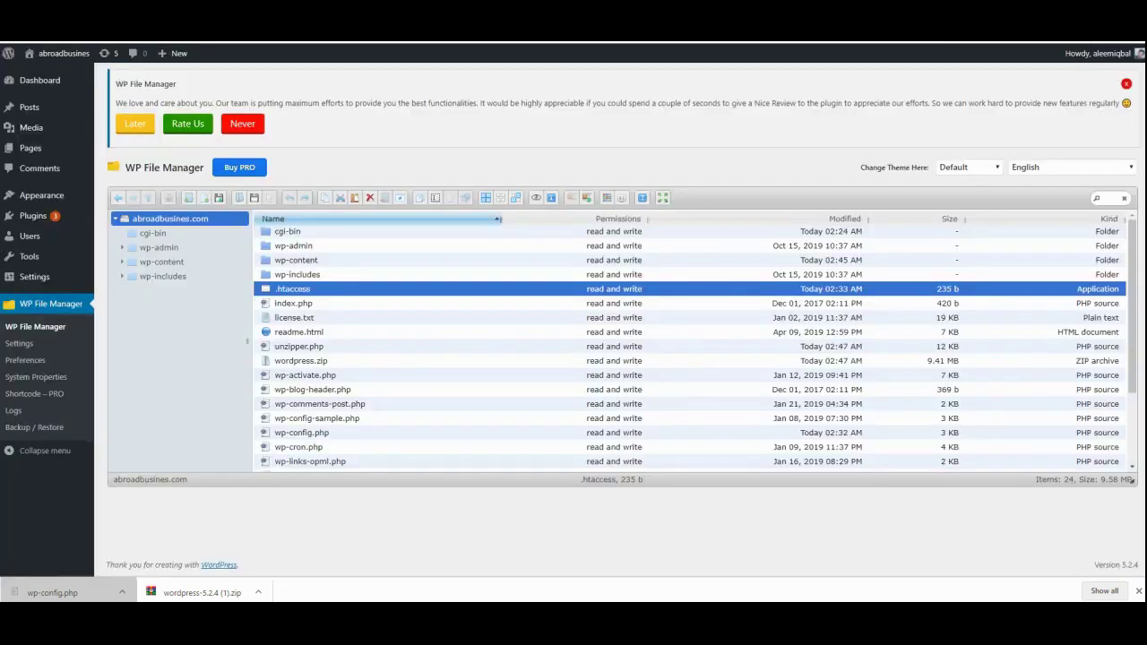
key(ctrl+t)
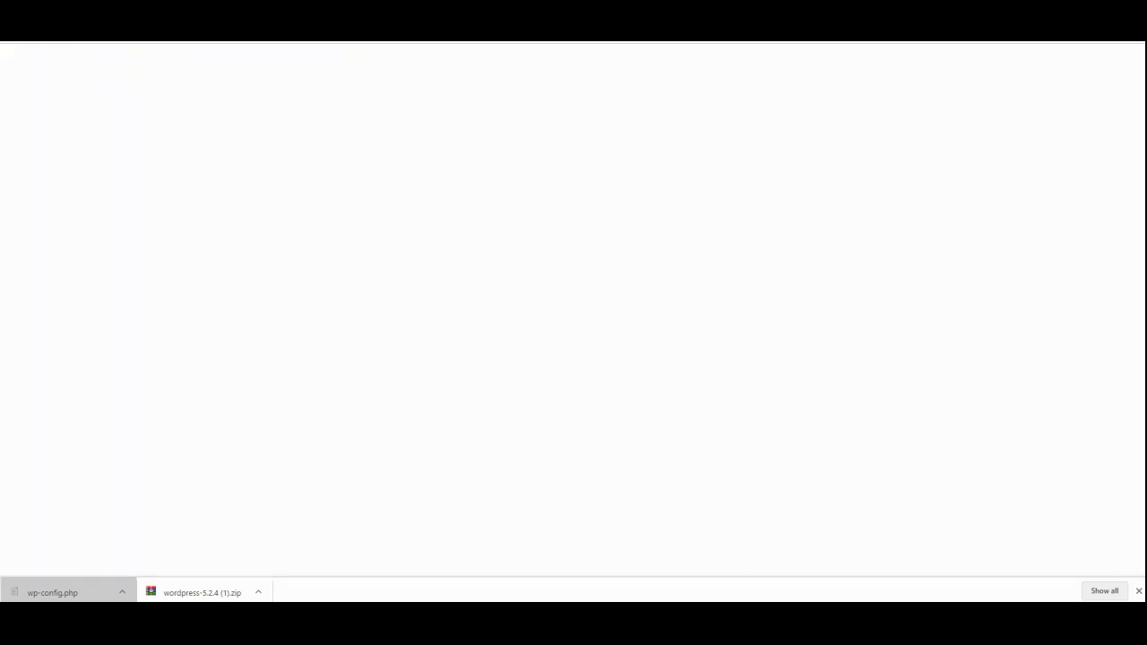
key(ctrl+w)
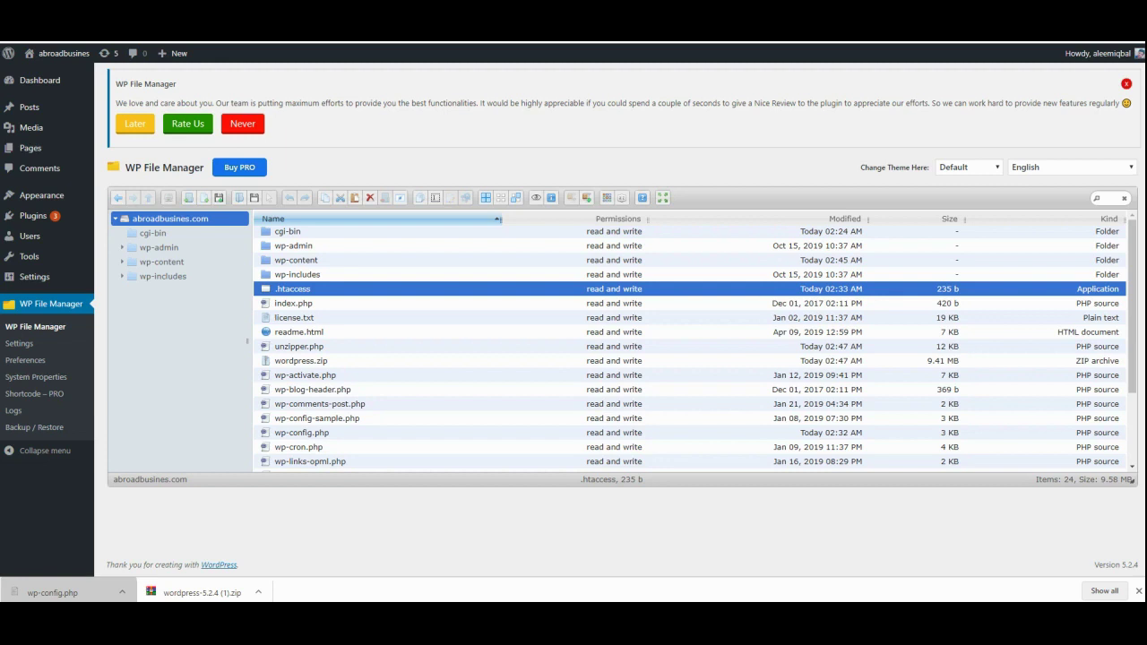
key(ctrl+Tab)
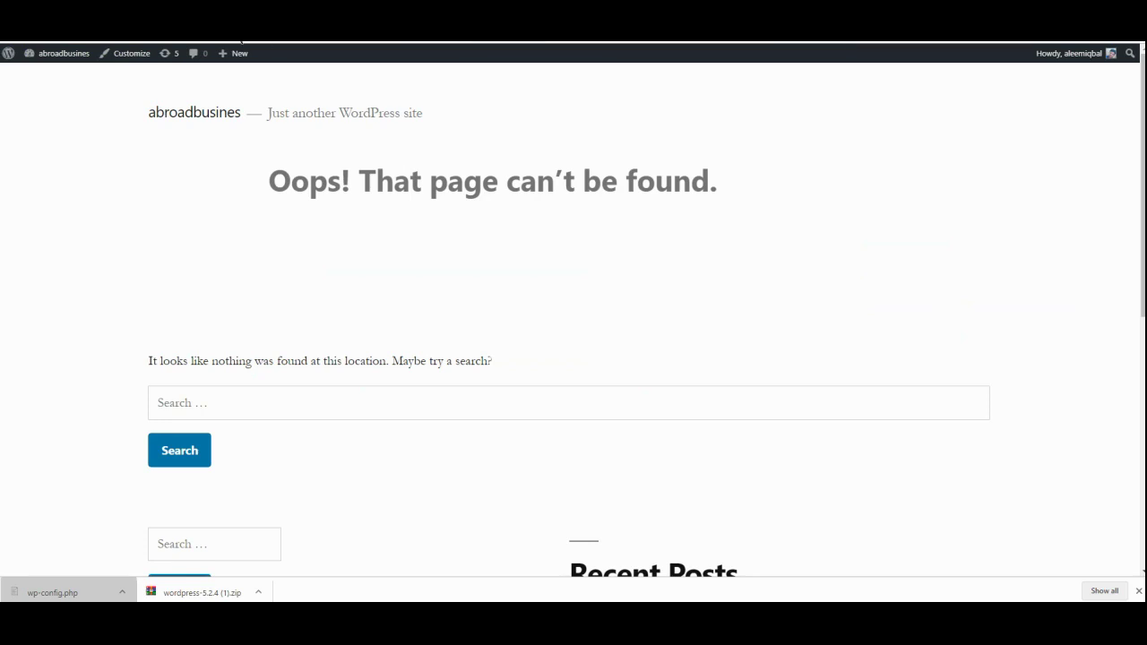
text(unzipper.php)
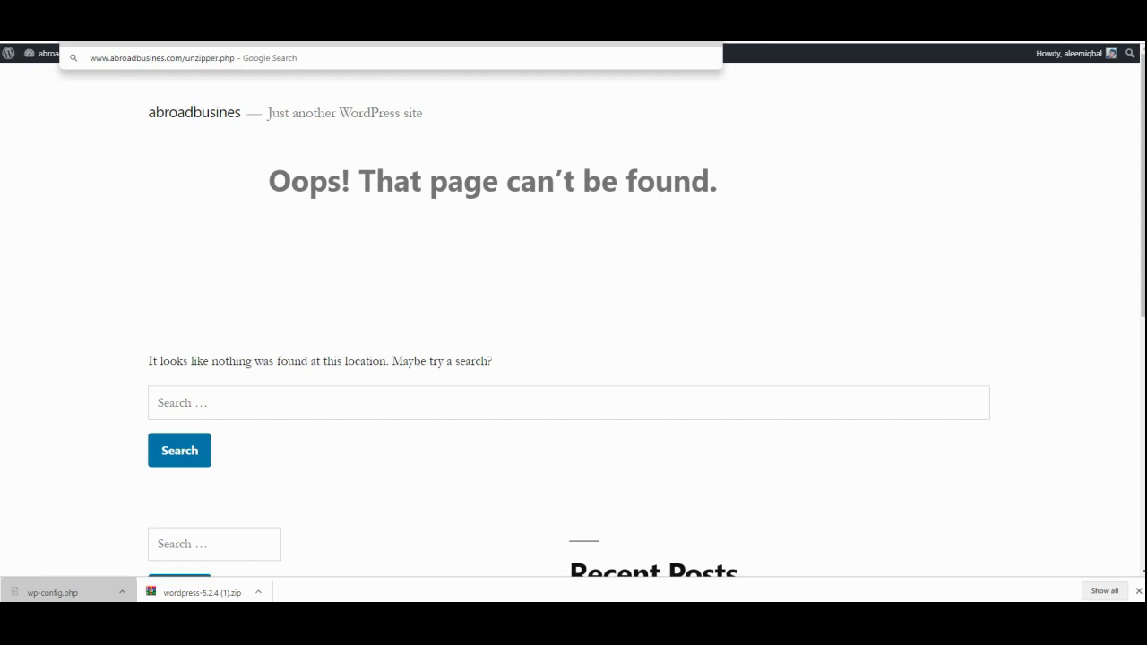
key(Return)
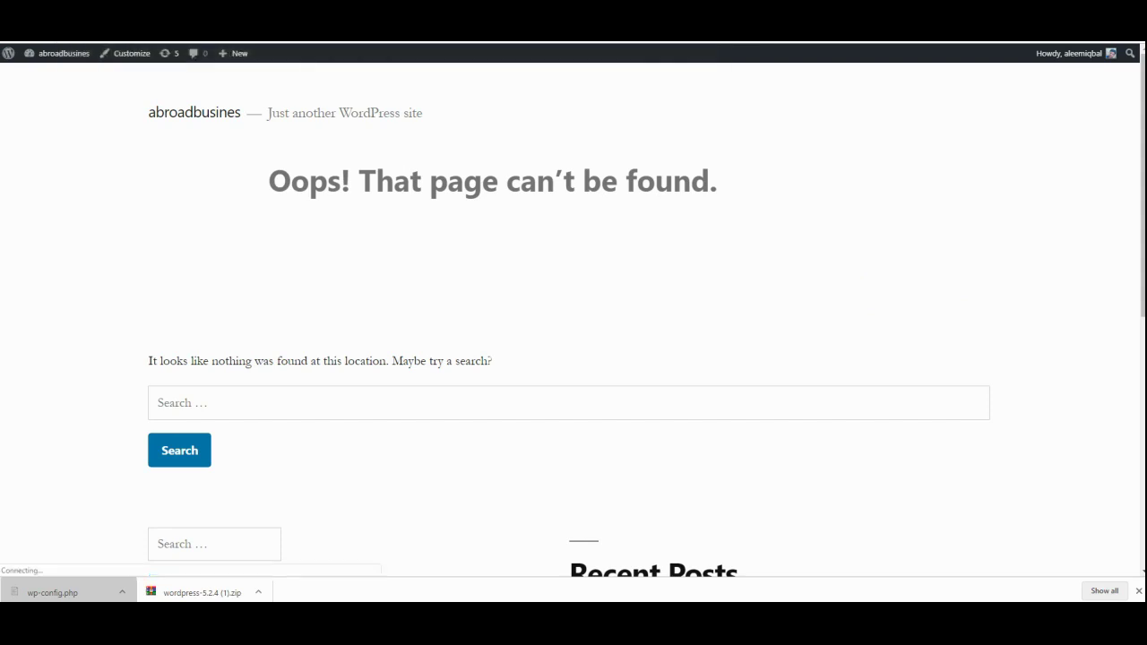
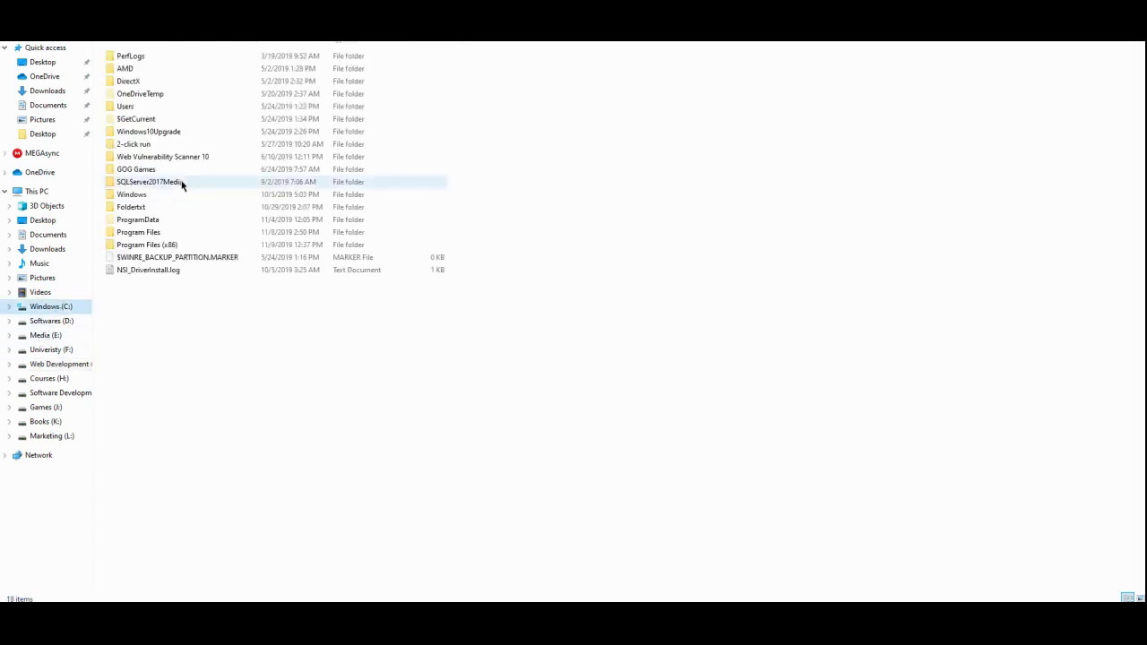
Step: Start Ampps.exe from the Ampps folder in Program Files (x86) and open its www folder
double_click(177, 234)
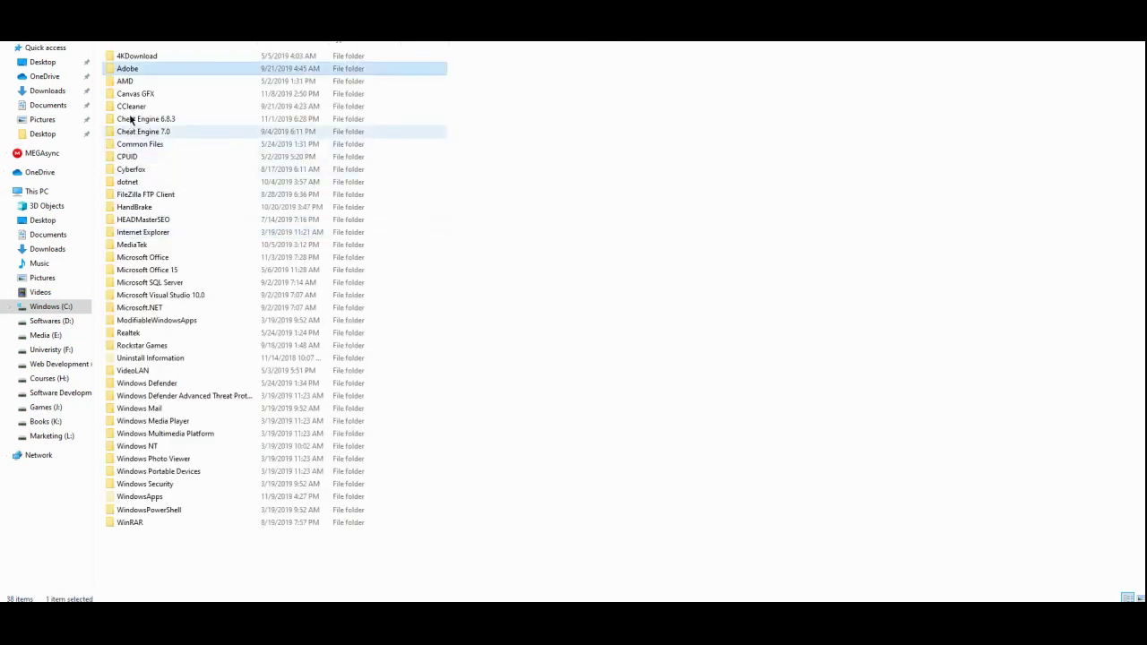
key(BackSpace)
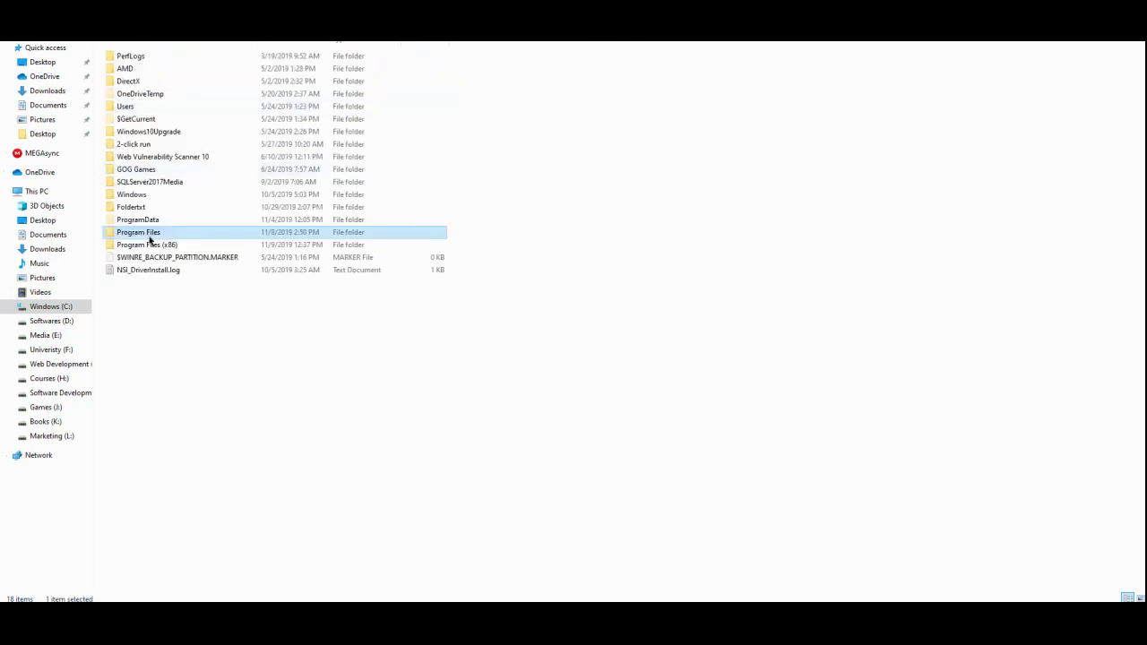
double_click(152, 241)
double_click(146, 79)
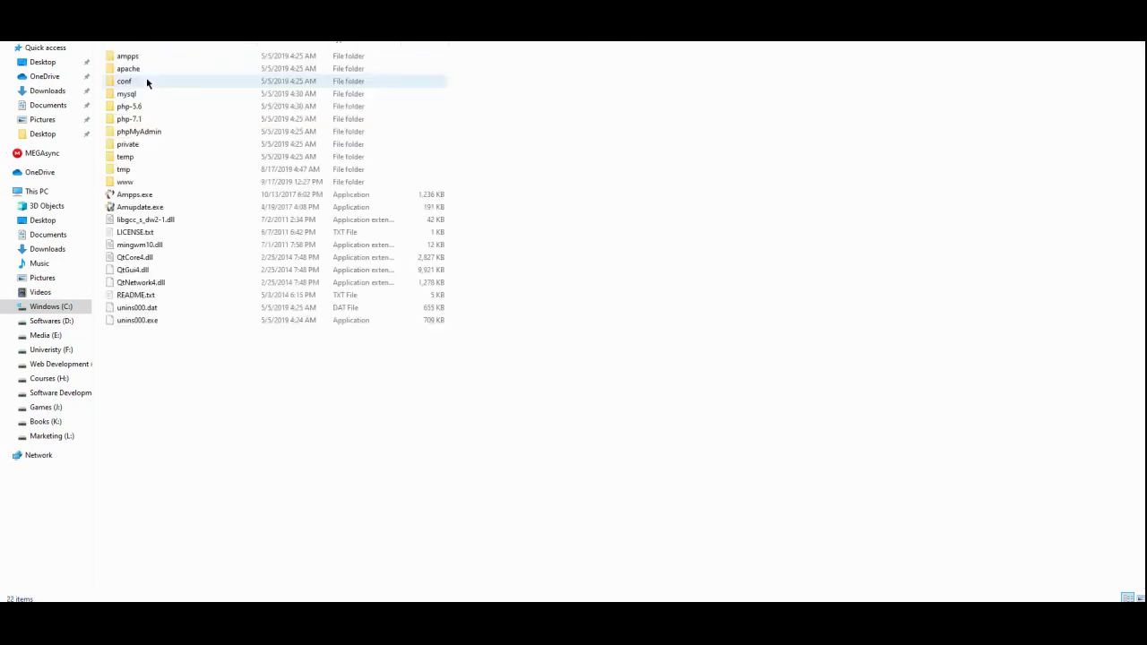
double_click(166, 195)
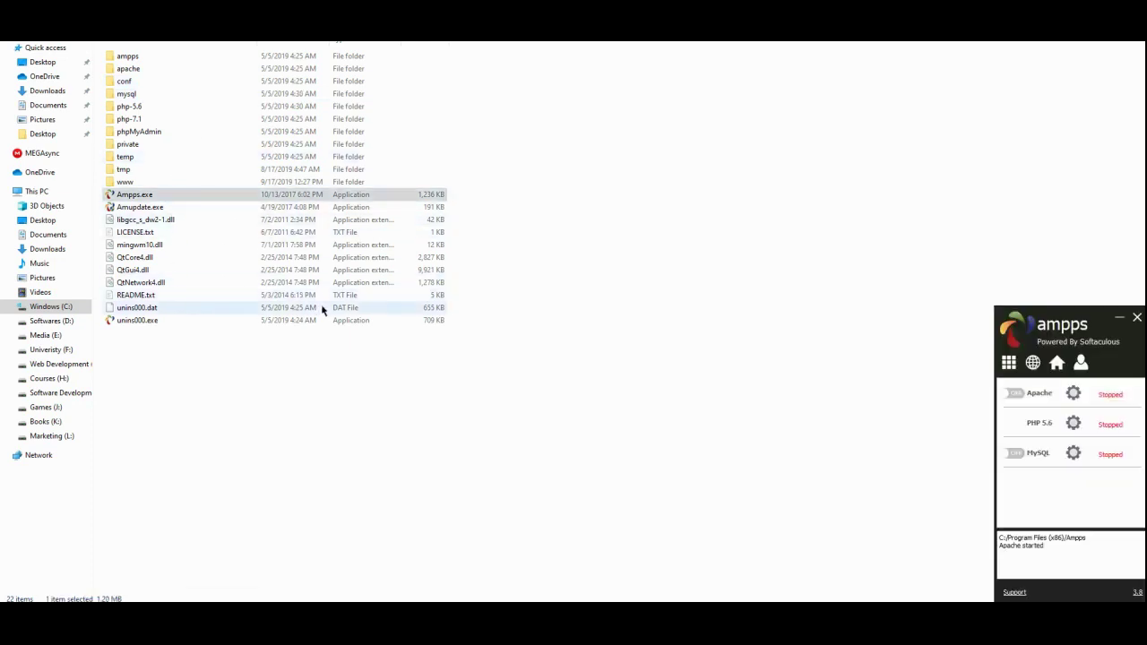
double_click(221, 183)
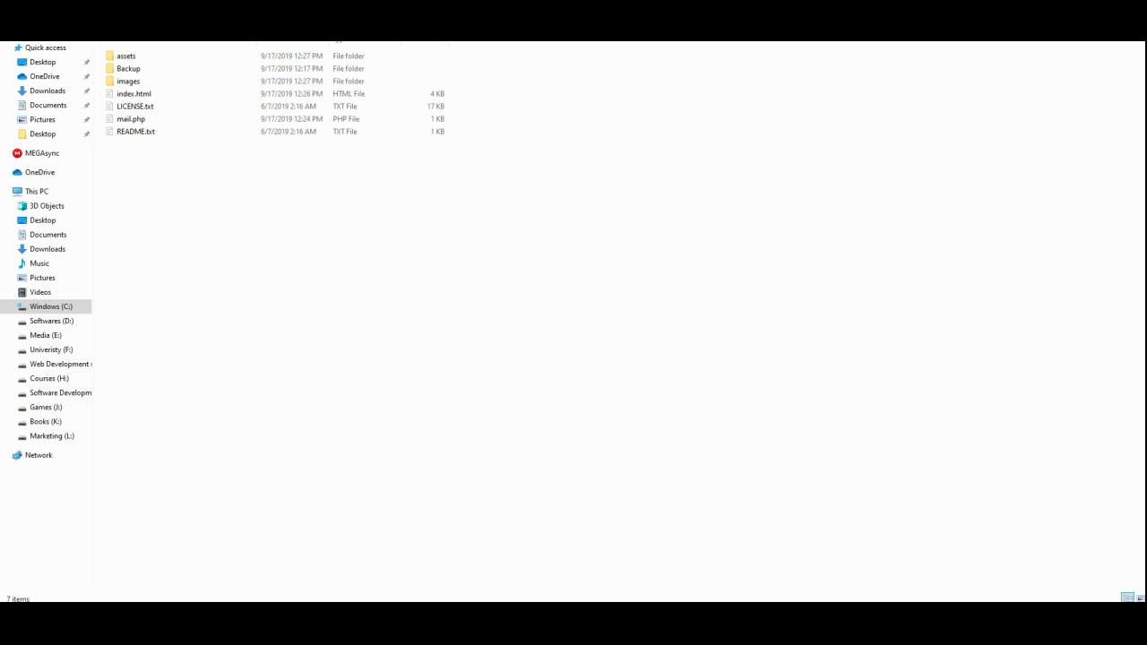
Step: Switch to the browser and load localhost in a new tab to check the local server
key(alt+Tab)
key(ctrl+t)
text(local)
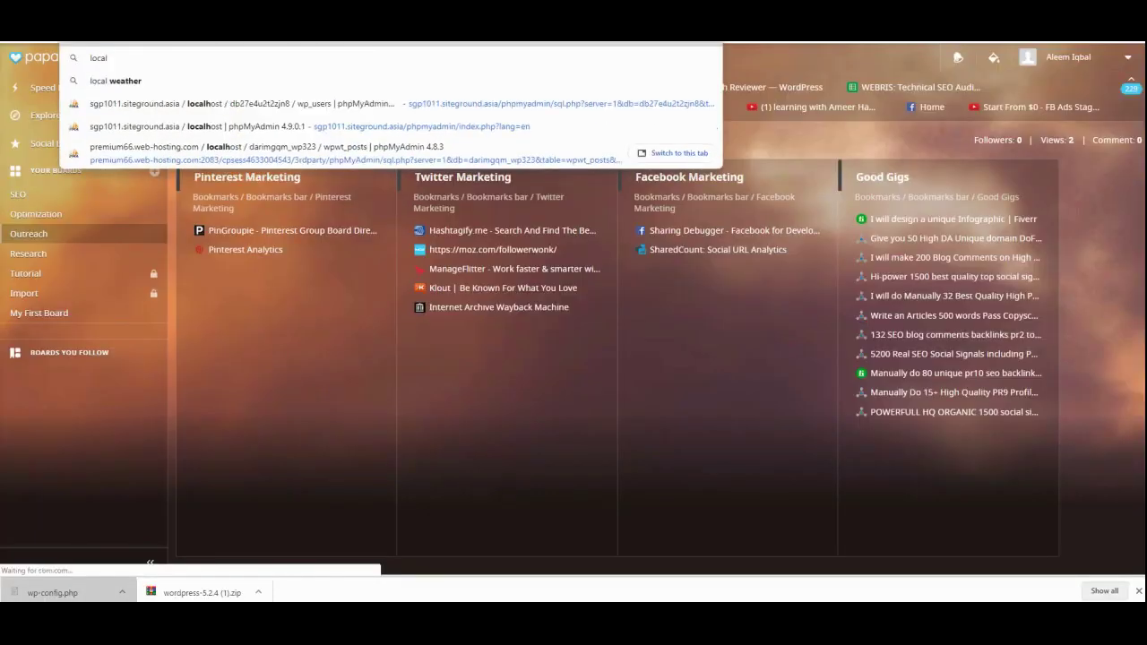
text(host)
key(Return)
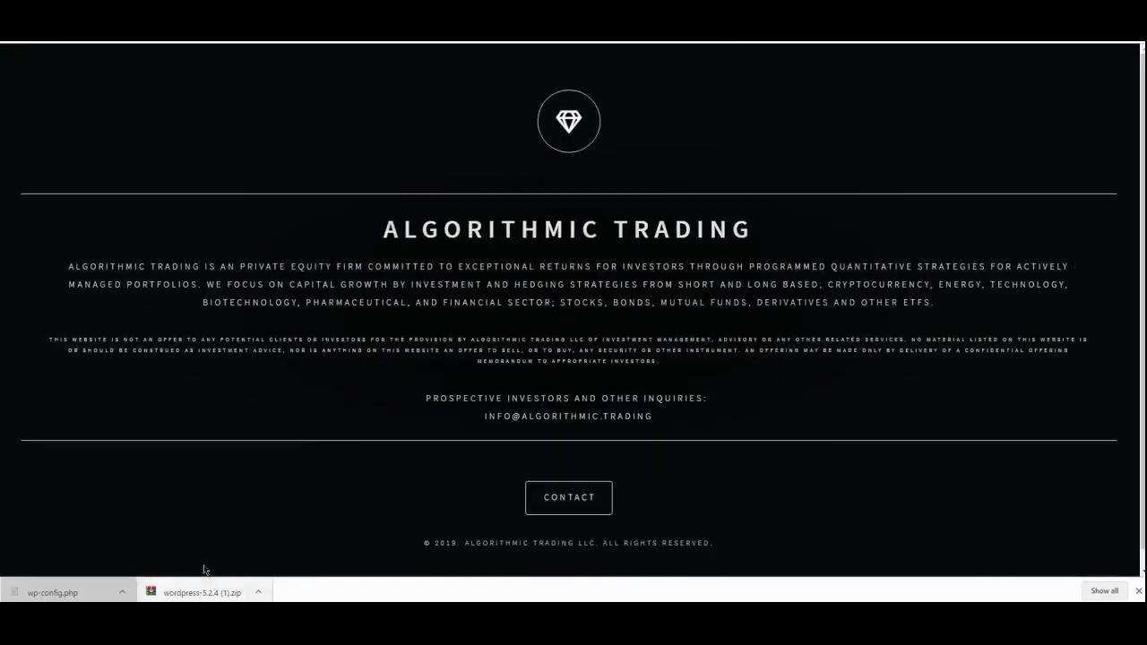
Step: Try to paste web.php into Ampps' www folder, select web.php in drive G's Shell folder instead, and return to drive C
key(alt+Tab)
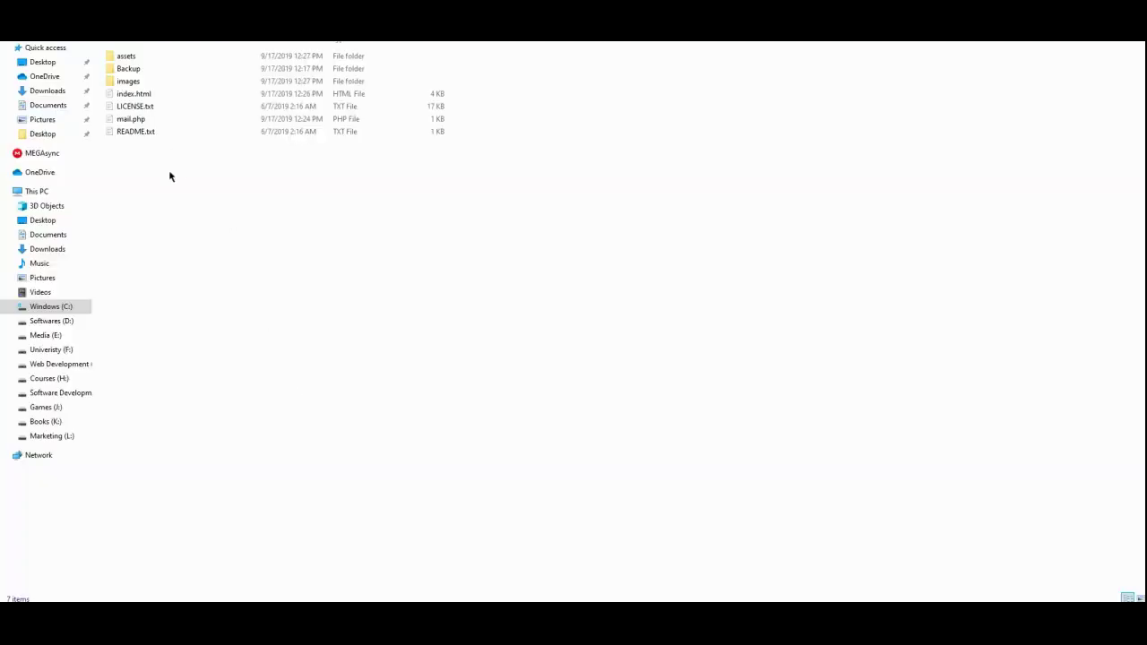
key(ctrl+v)
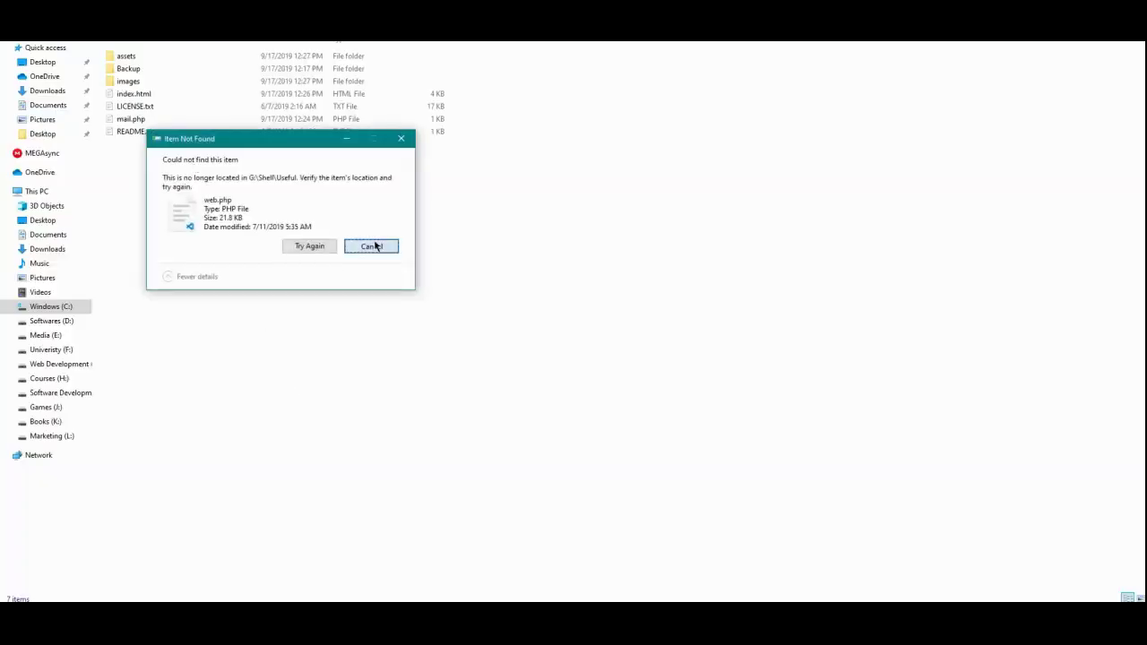
click(376, 246)
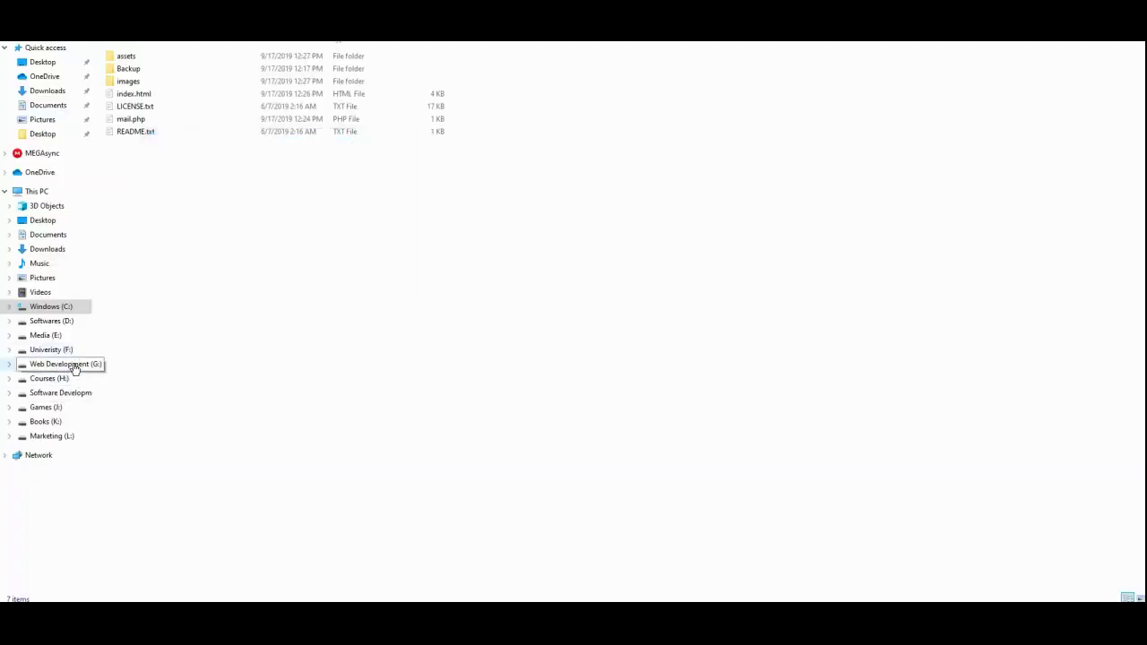
click(76, 366)
double_click(139, 184)
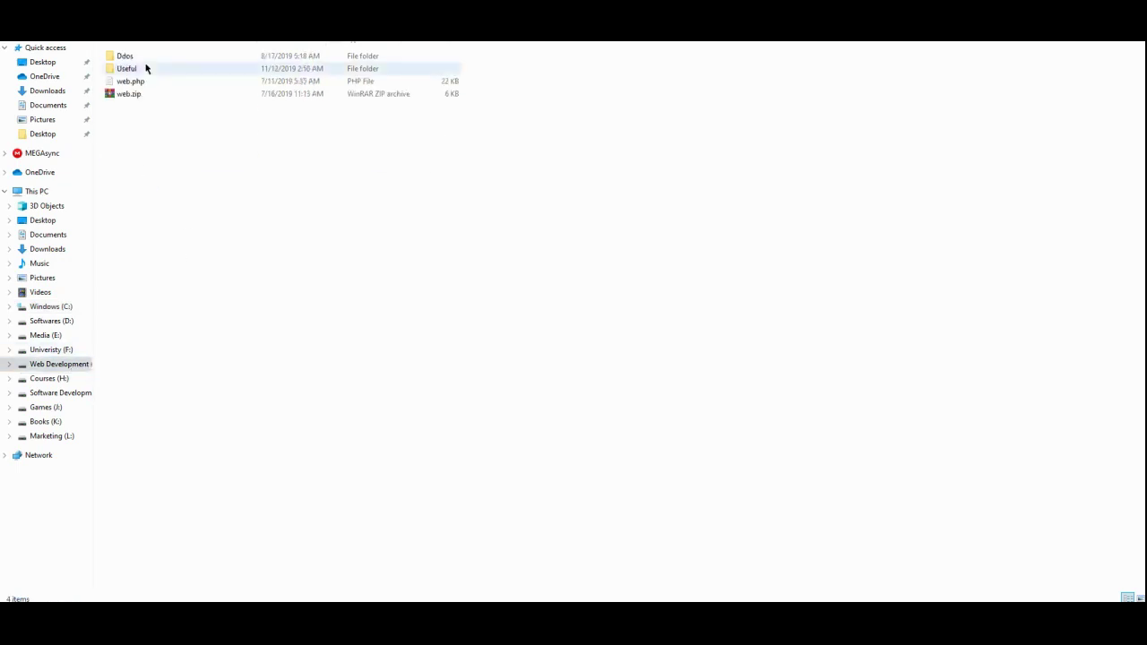
click(144, 81)
click(51, 306)
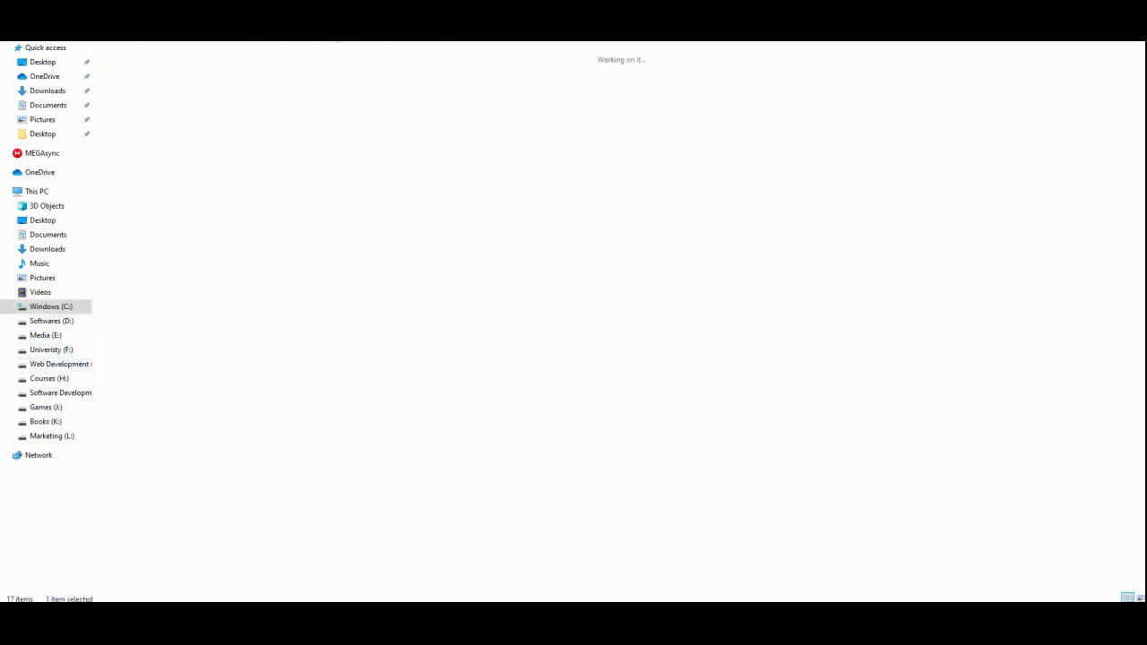
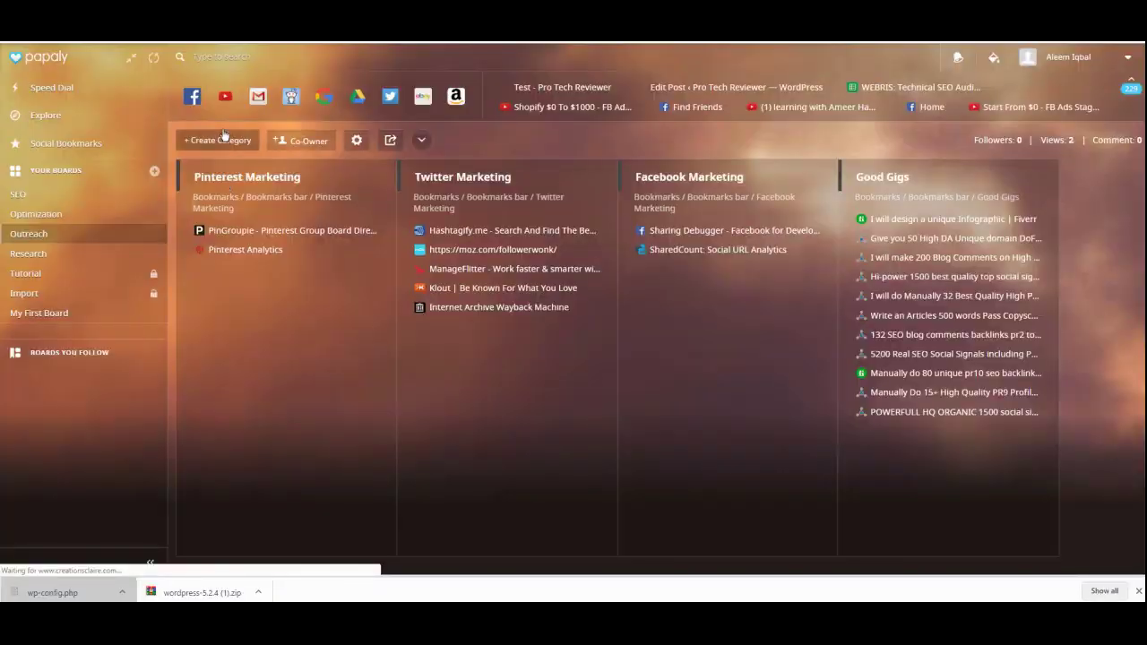
Step: Enter the address localhost/web.php in the browser
key(ctrl+l)
text(localhost)
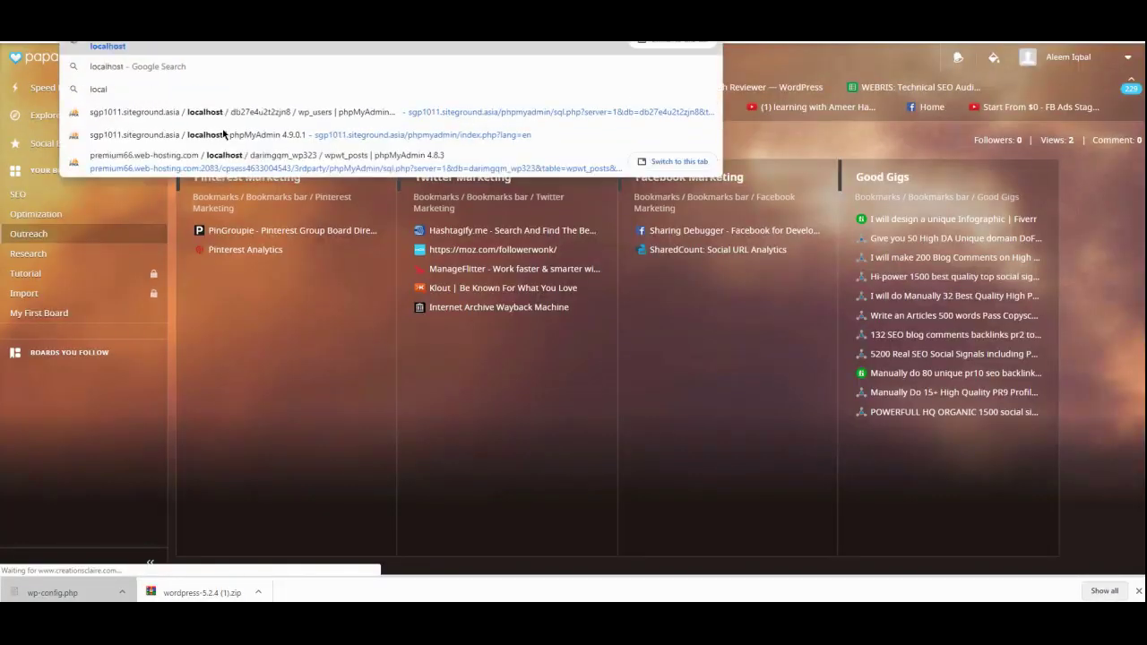
text(/web.php)
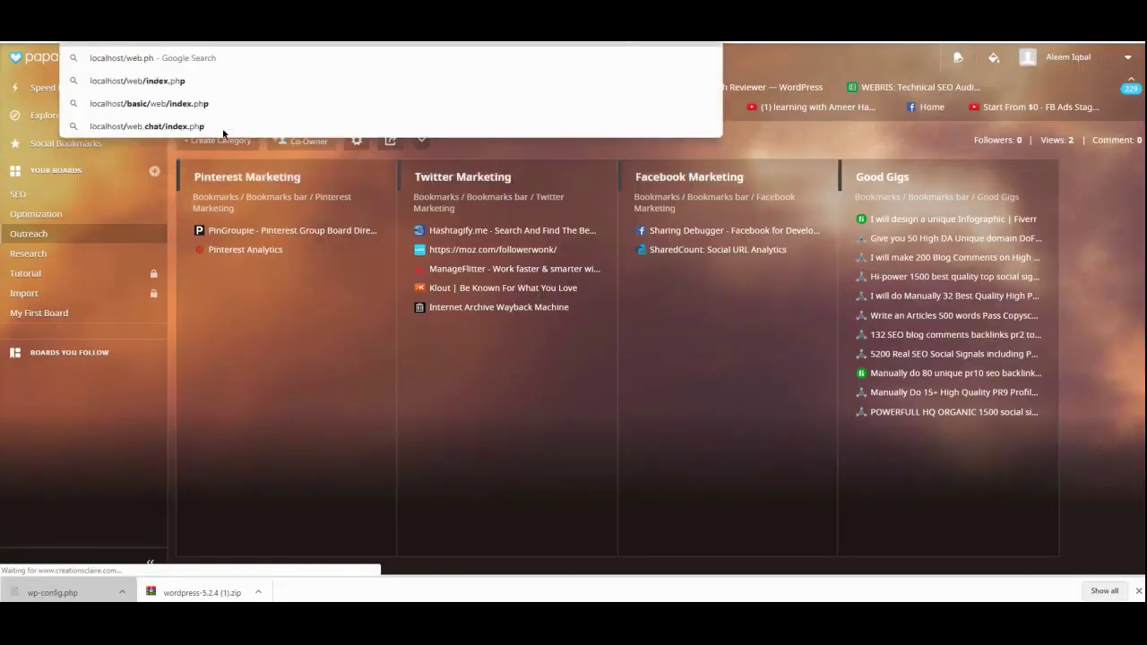
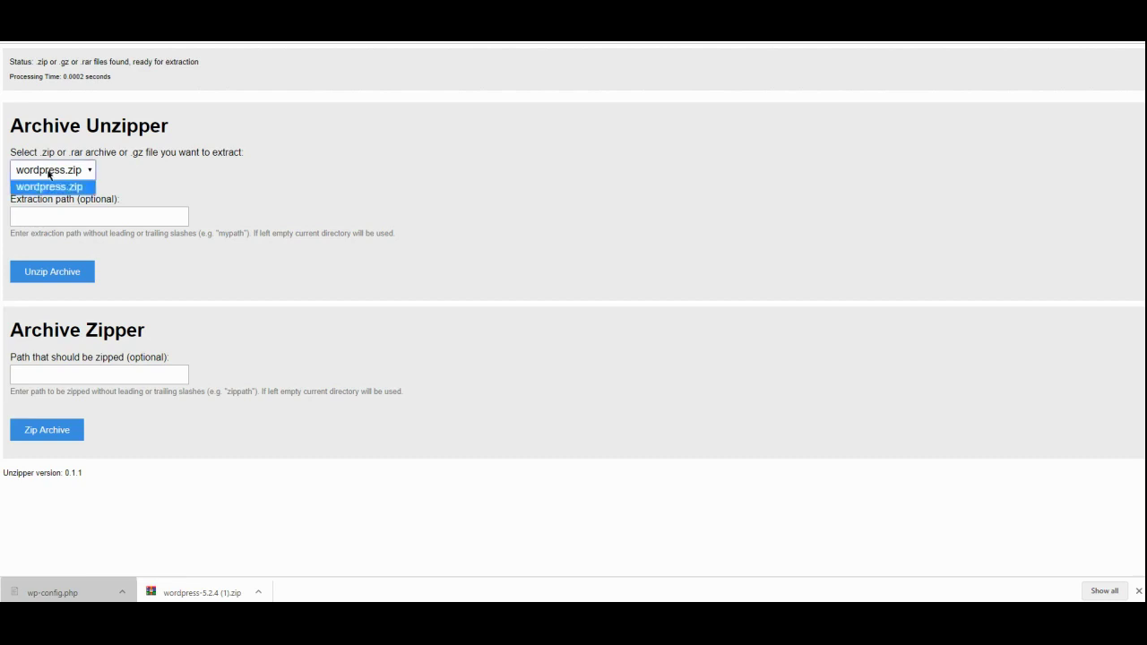
Step: Extract wordpress.zip into the current directory with Archive Unzipper and check the extraction status
click(49, 176)
click(86, 279)
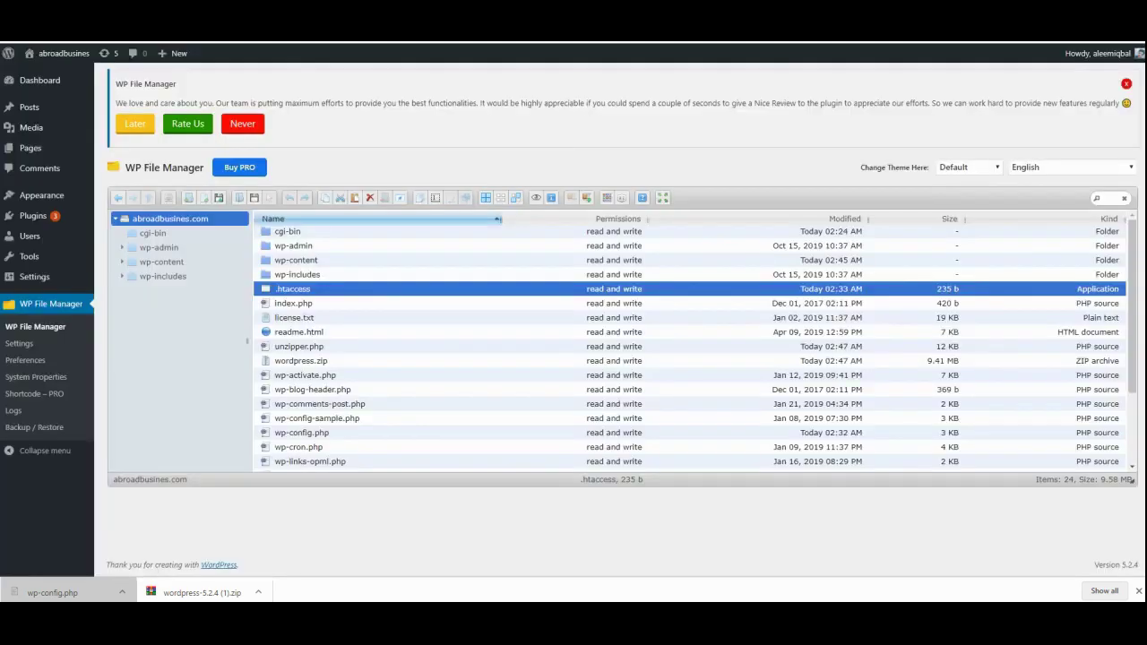
click(562, 302)
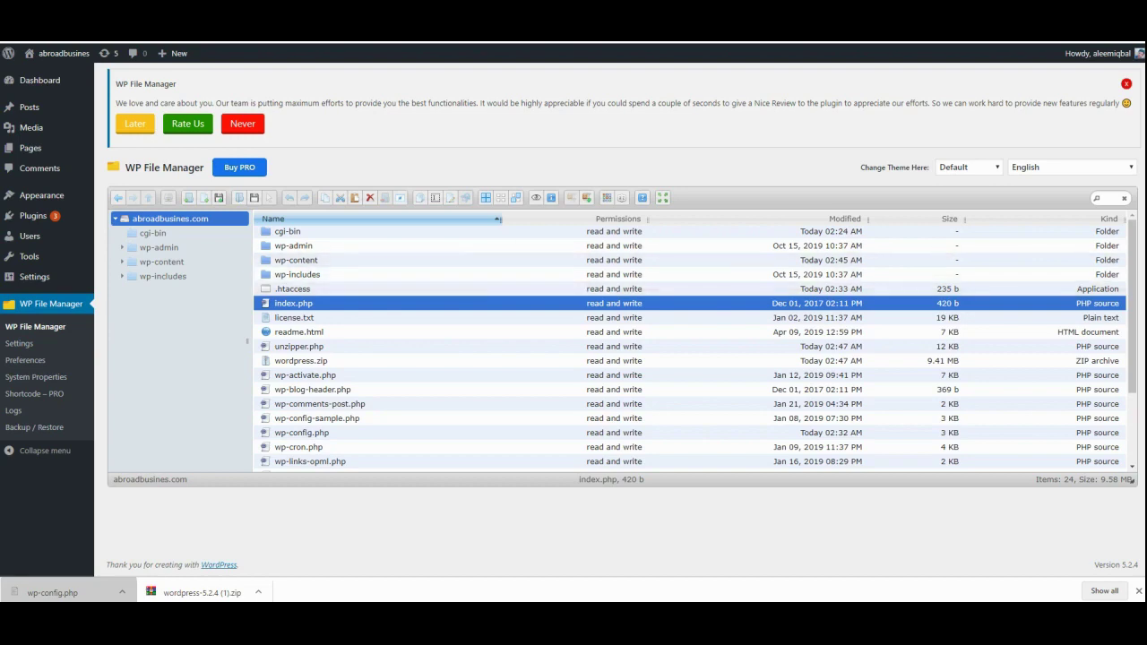
key(ctrl+Tab)
key(ctrl+Tab)
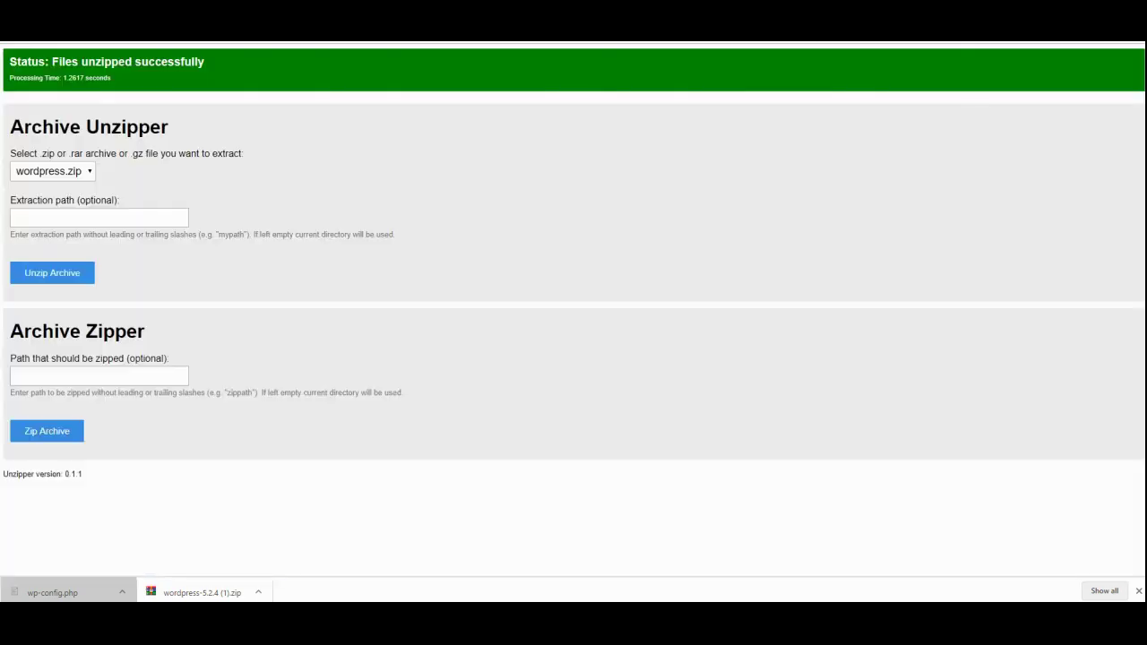
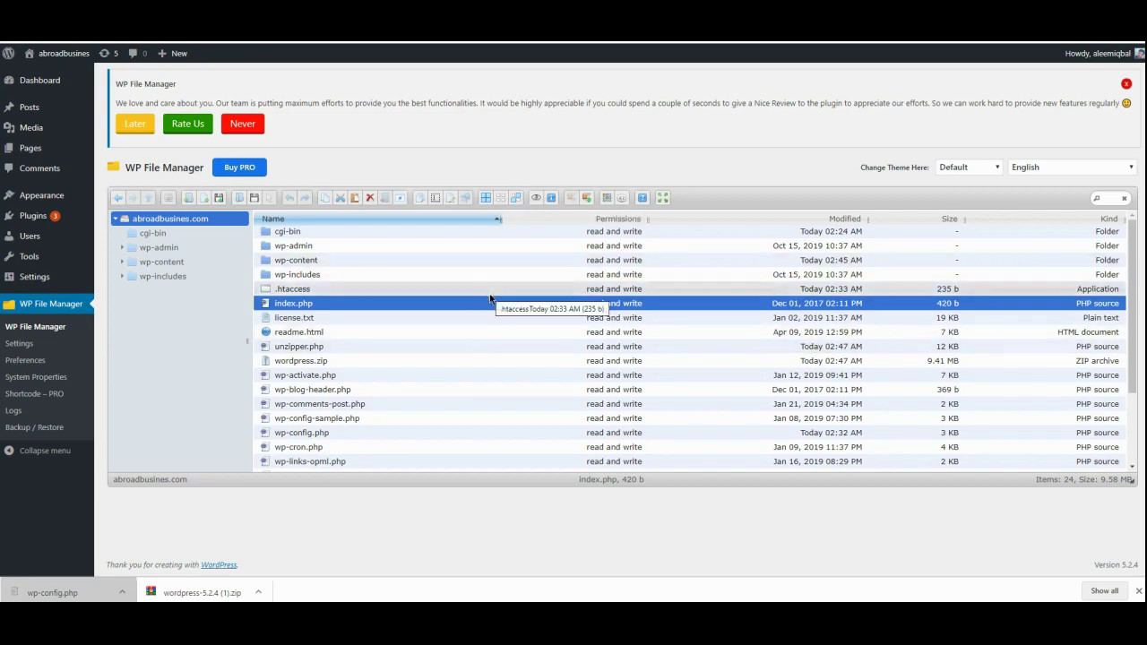
Step: Review the abroadbusines.com root file list in WP File Manager and open the wp-content folder to examine its contents
scroll(538, 334, down, 3)
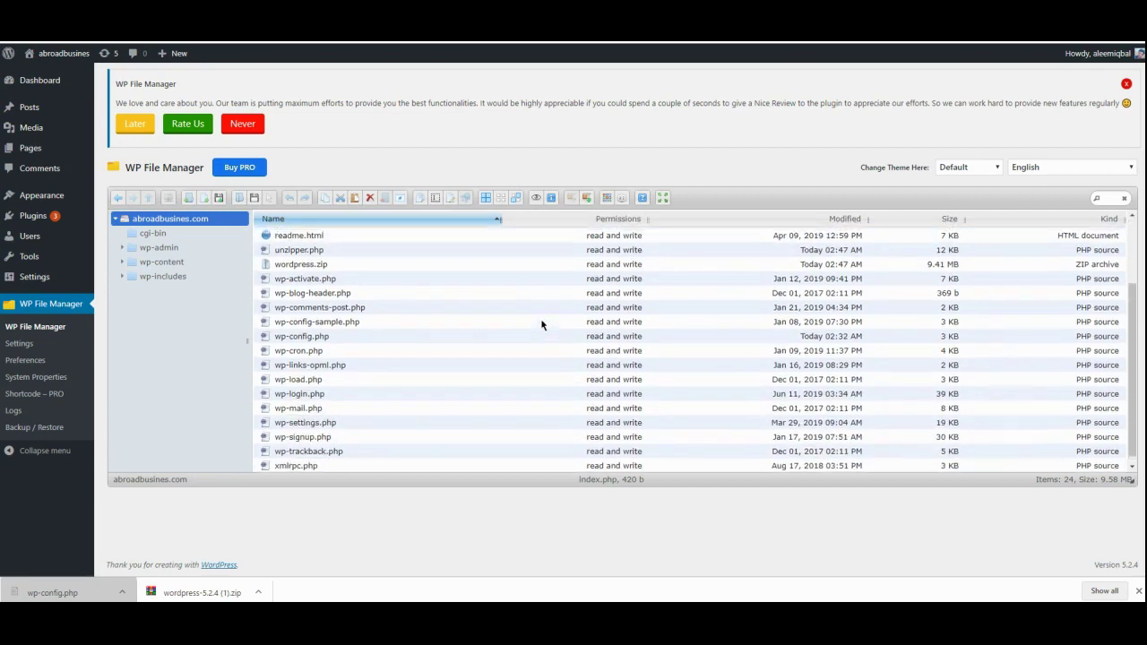
scroll(542, 322, up, 3)
scroll(578, 259, down, 3)
scroll(586, 269, up, 3)
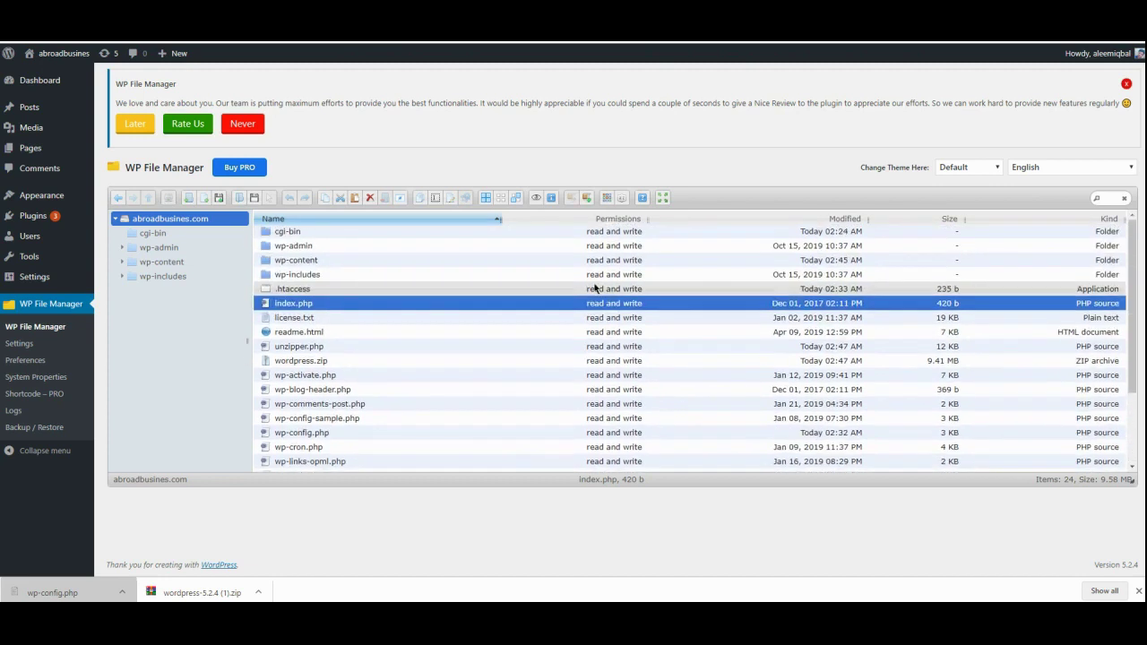
double_click(588, 260)
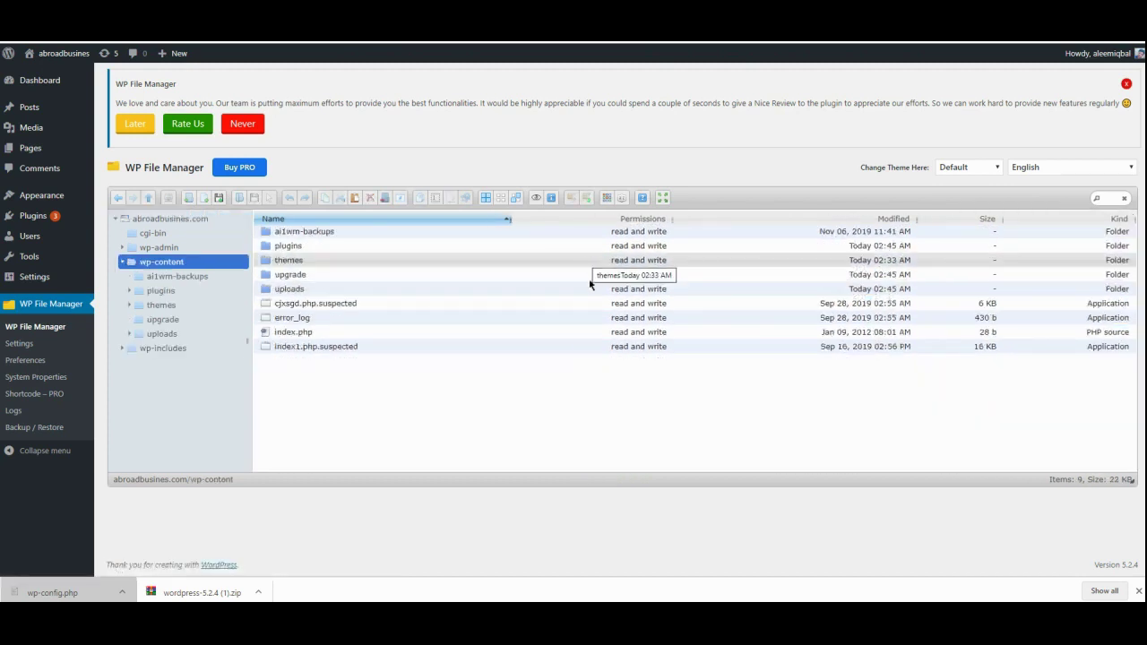
Step: Open the page for adding new plugins and search for "Anti Molware"
mouse_move(138, 231)
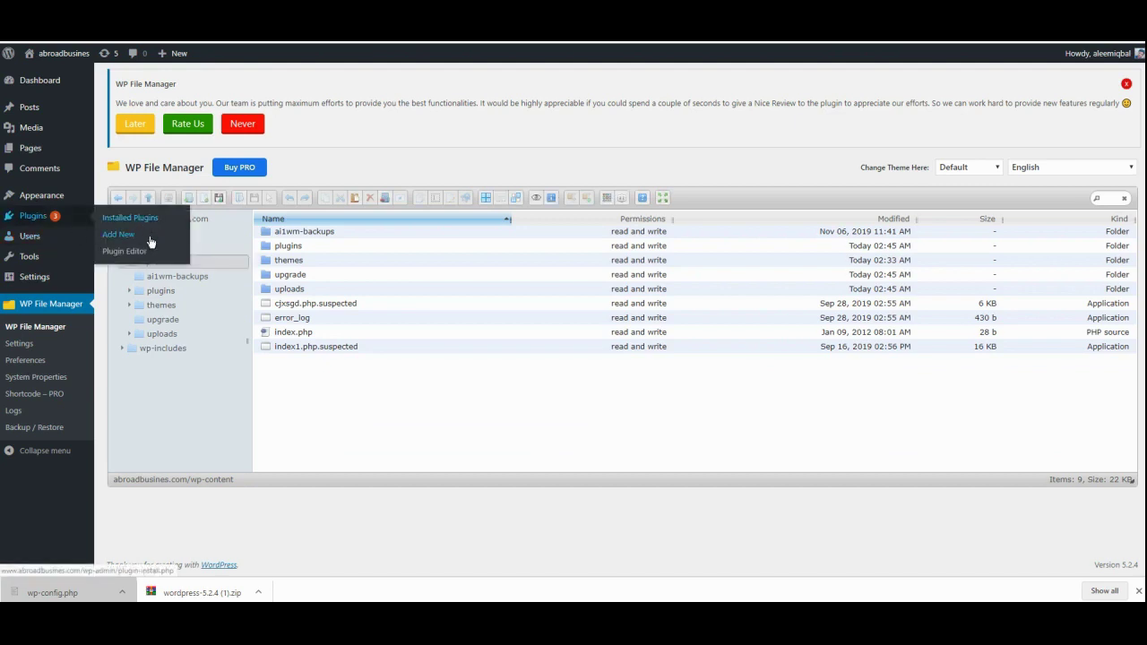
click(152, 238)
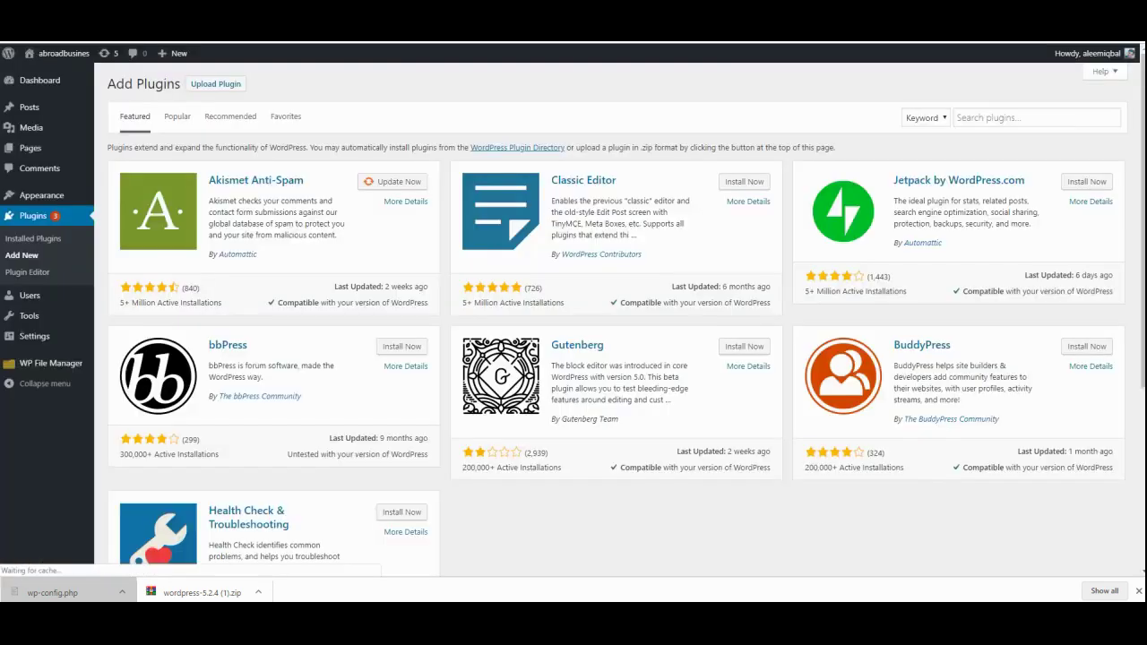
click(998, 122)
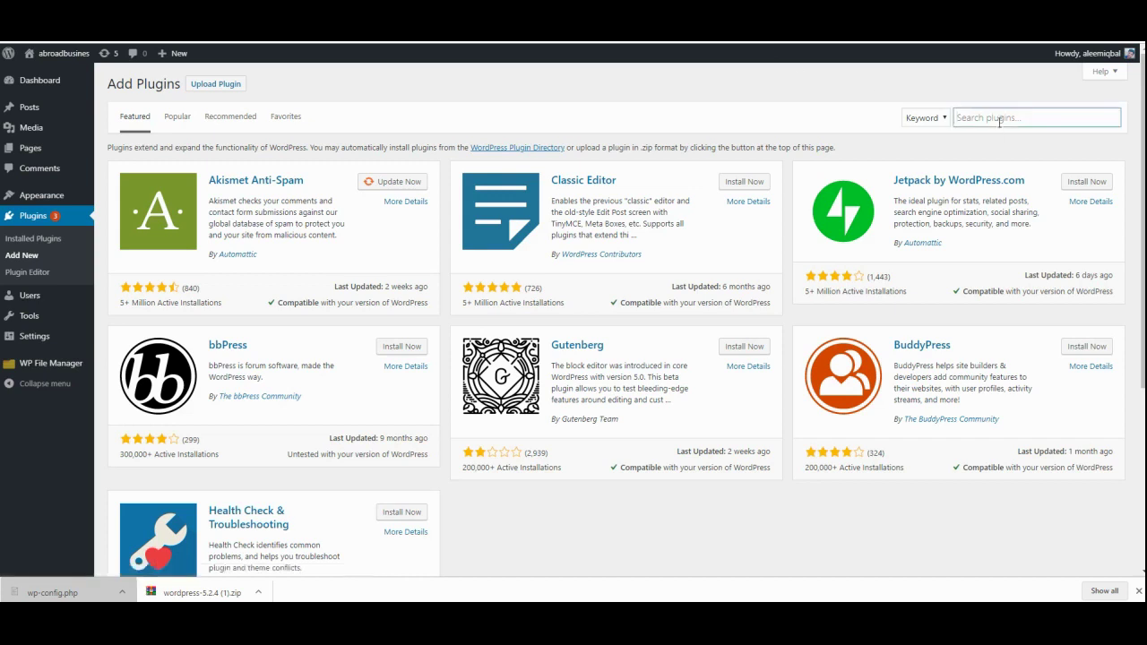
text(Anti Malware)
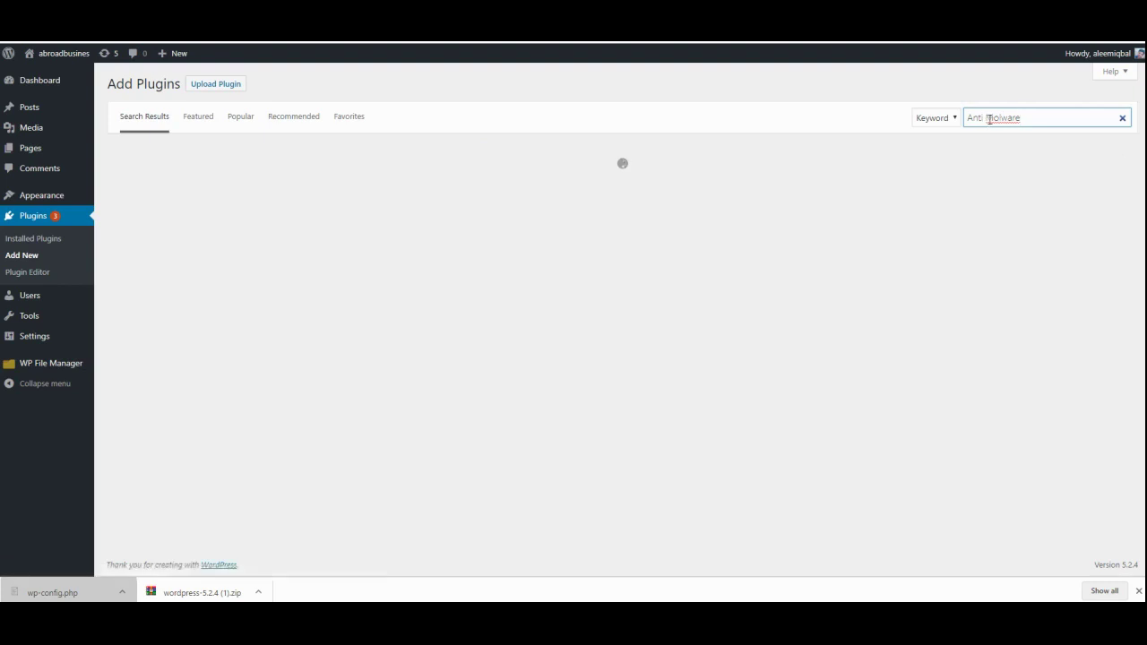
Step: Shorten the plugin search text to "Anti" so the search runs on that word alone
key(Left)
key(Left)
key(Left)
key(Left)
key(Left)
key(Left)
key(Left)
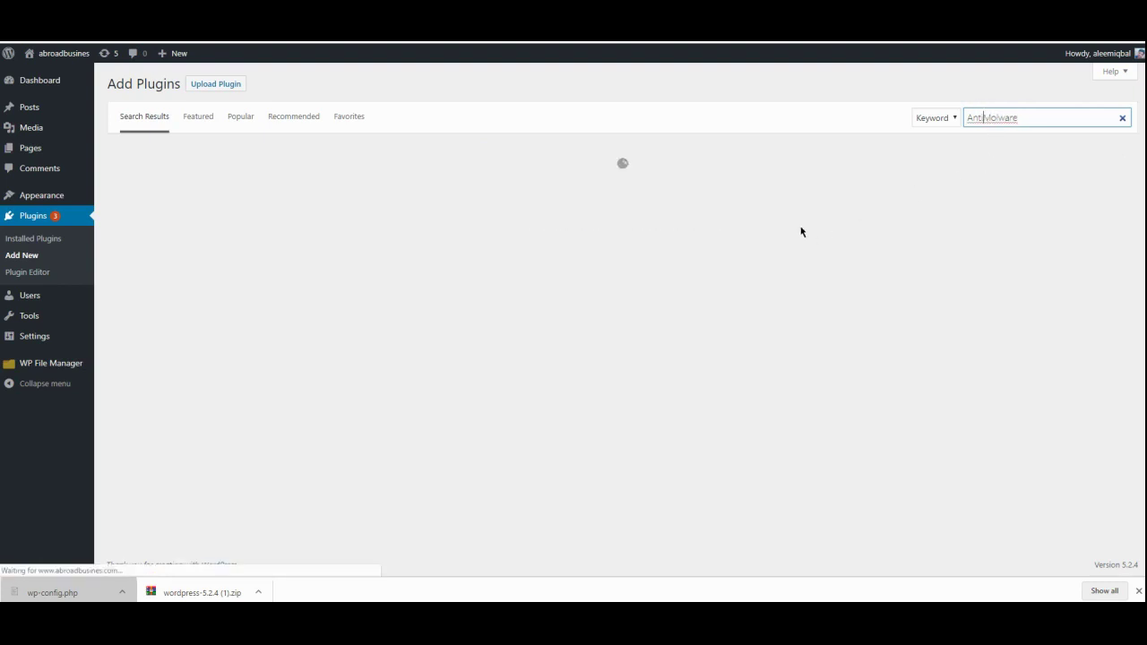
key(shift+End)
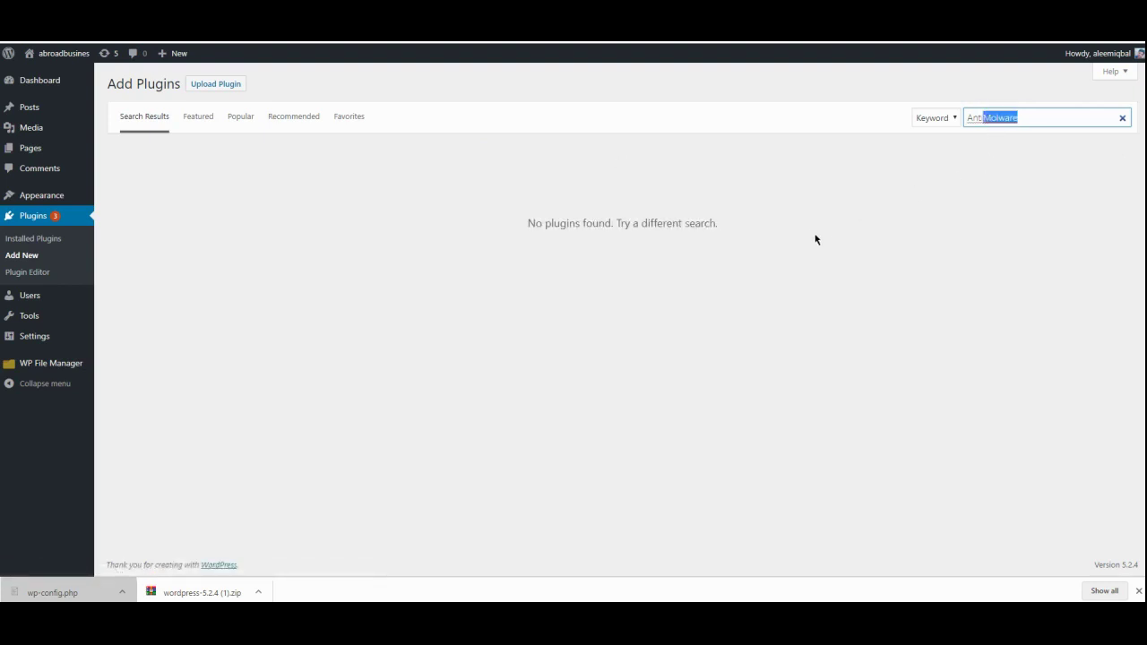
key(Delete)
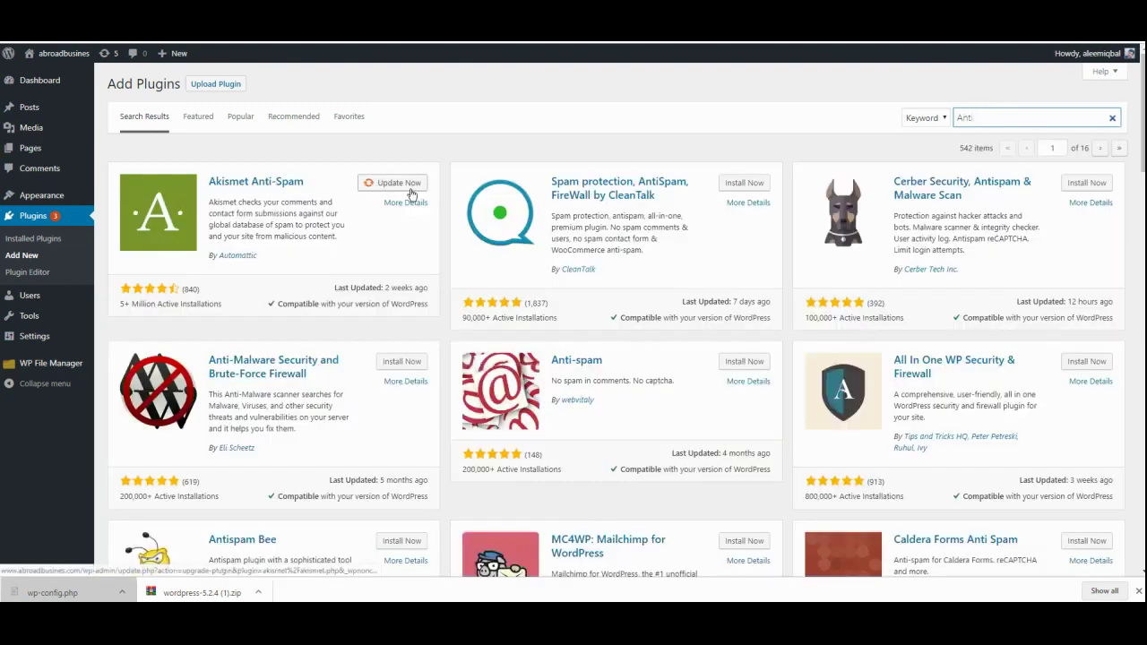
Step: Install and activate the Anti-Malware Security and Brute-Force Firewall plugin and open its scan settings
click(387, 361)
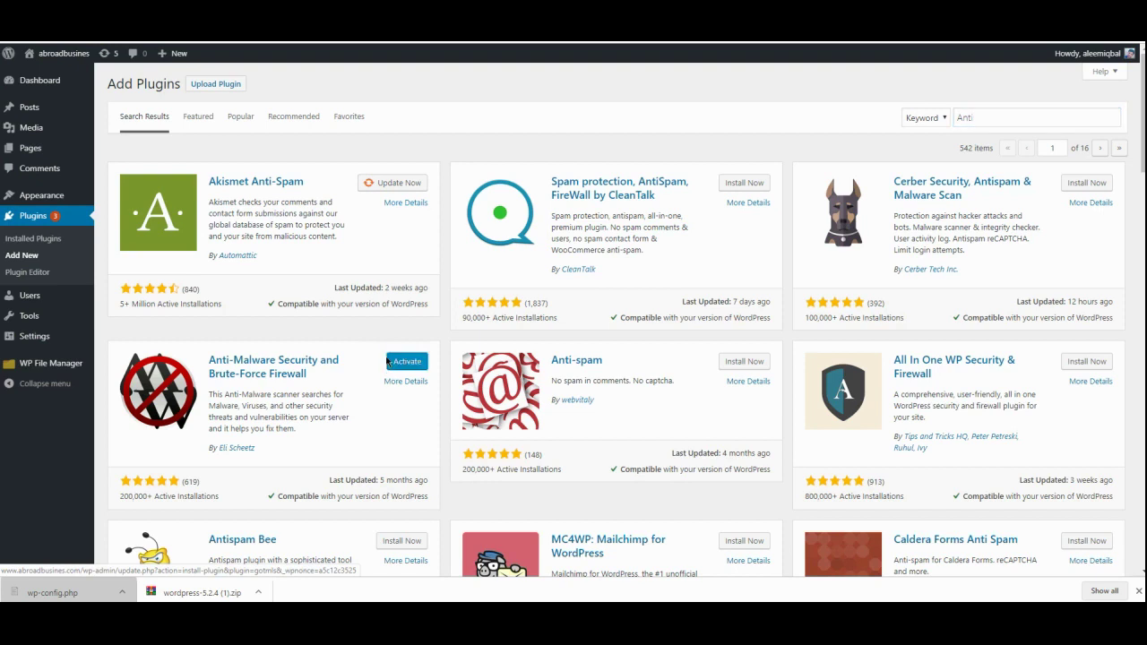
click(400, 361)
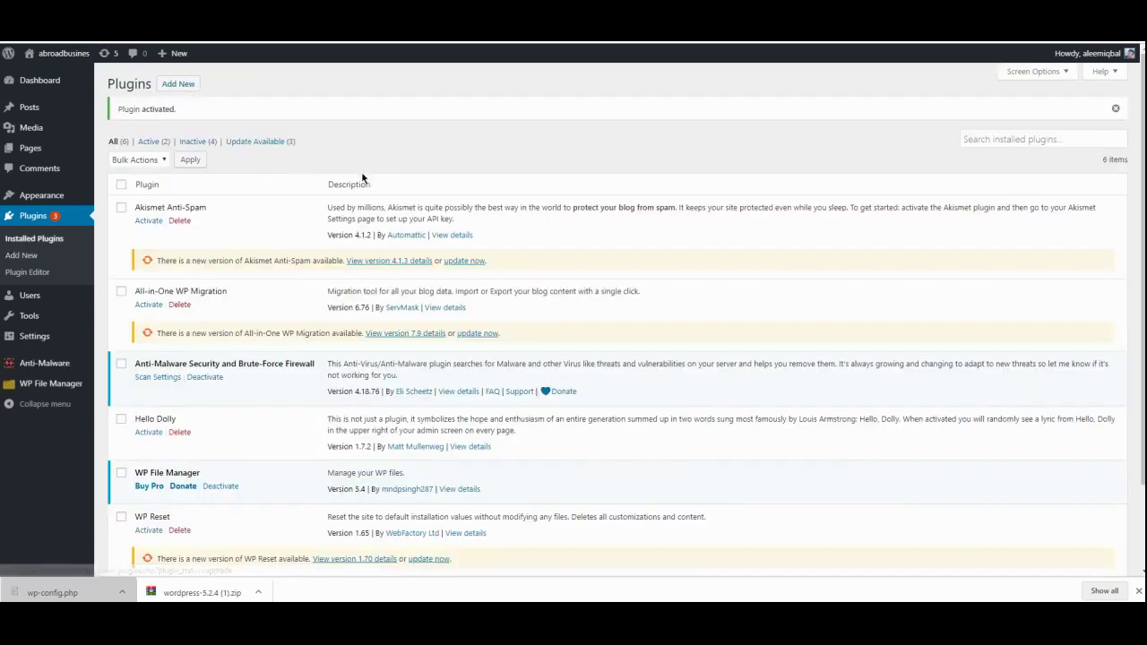
scroll(192, 94, down, 2)
click(44, 363)
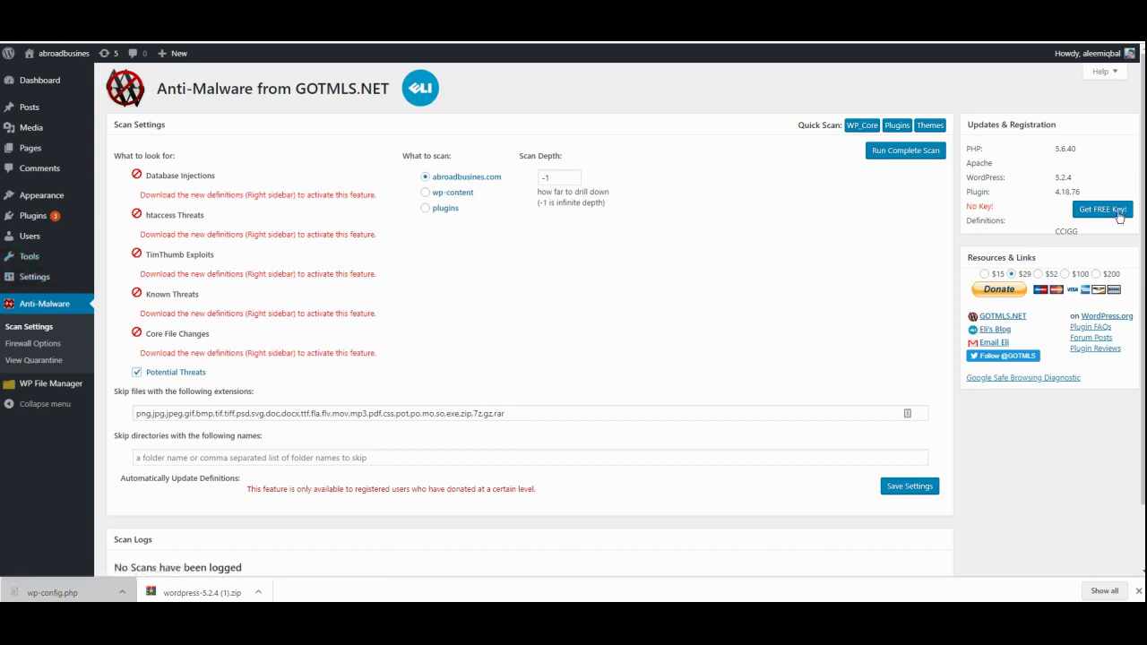
Step: Request a free Anti-Malware installation key and submit its registration form with the registrant's first and last name
click(1115, 211)
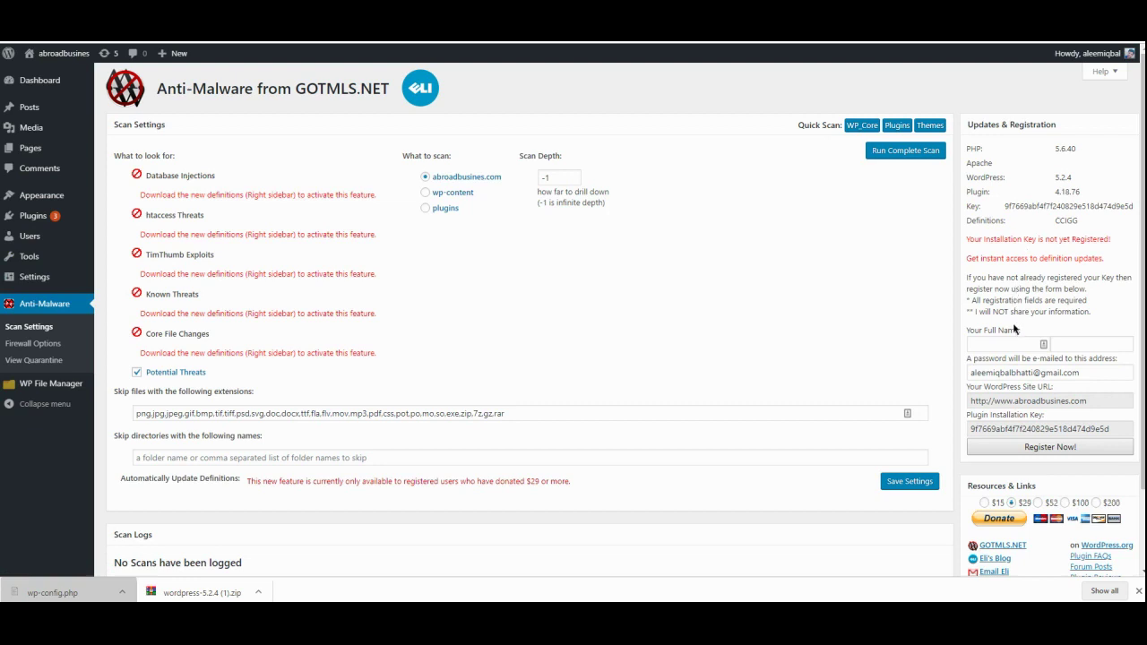
click(1009, 344)
text(Aleem)
key(Tab)
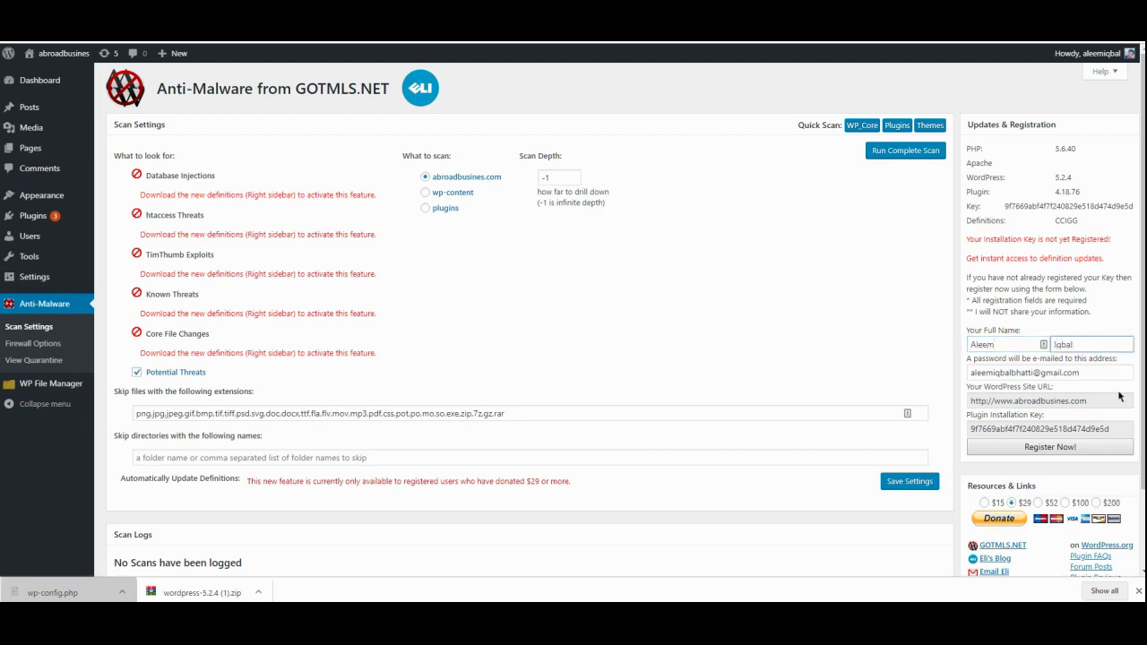
click(1057, 447)
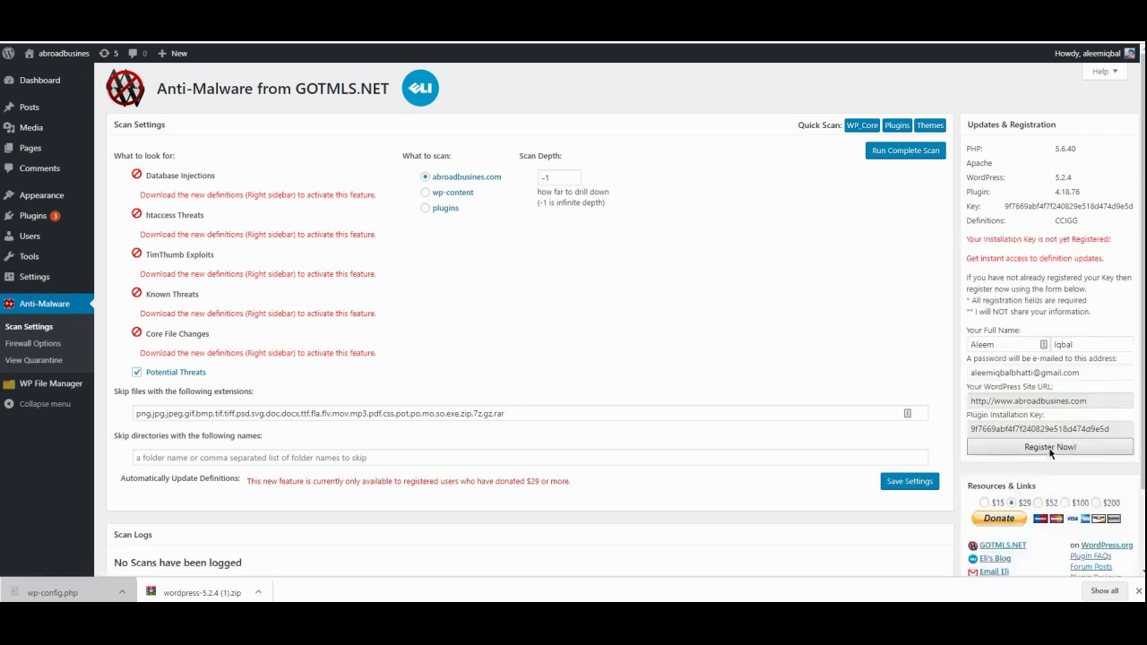
click(1050, 447)
Step: Edit the registration e-mail address and submit the Anti-Malware key registration again
click(1033, 371)
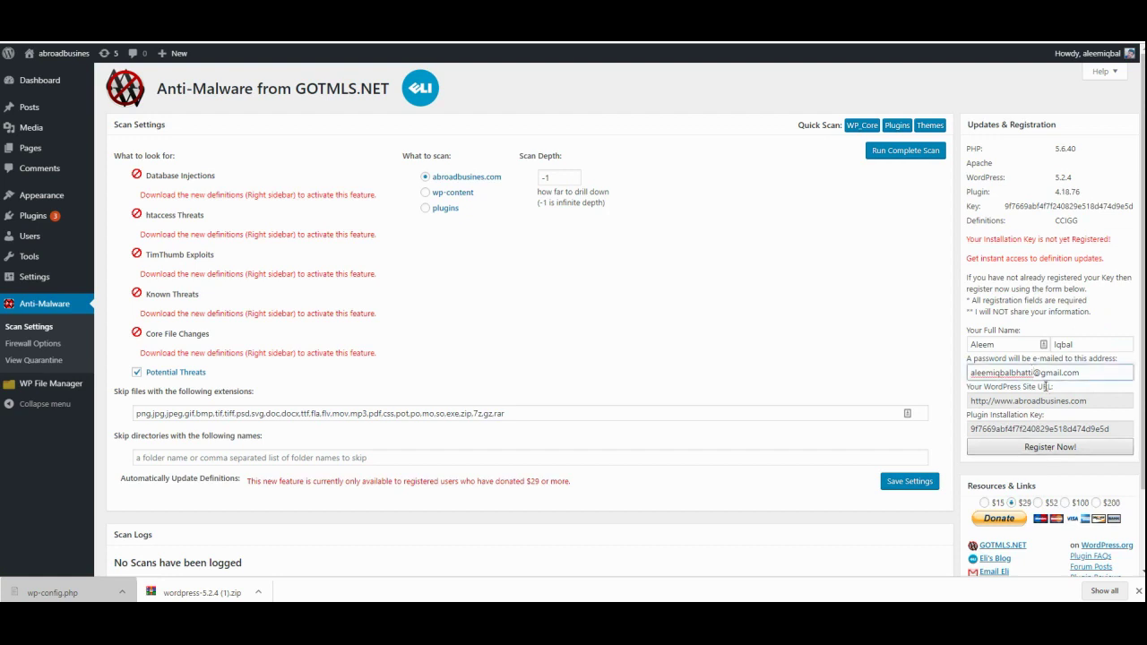
text(10)
click(1032, 448)
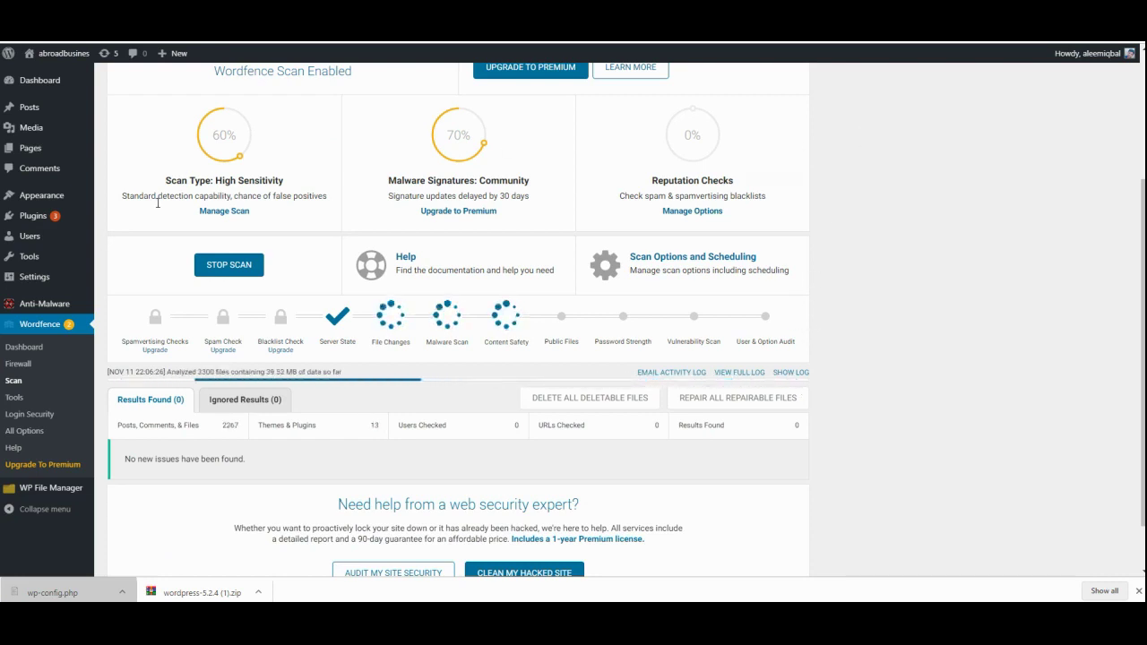
Step: Reopen the Anti-Malware scan settings from the Wordfence scan page and submit the key registration with the placeholder name "dasd asd"
right_click(76, 310)
key(Escape)
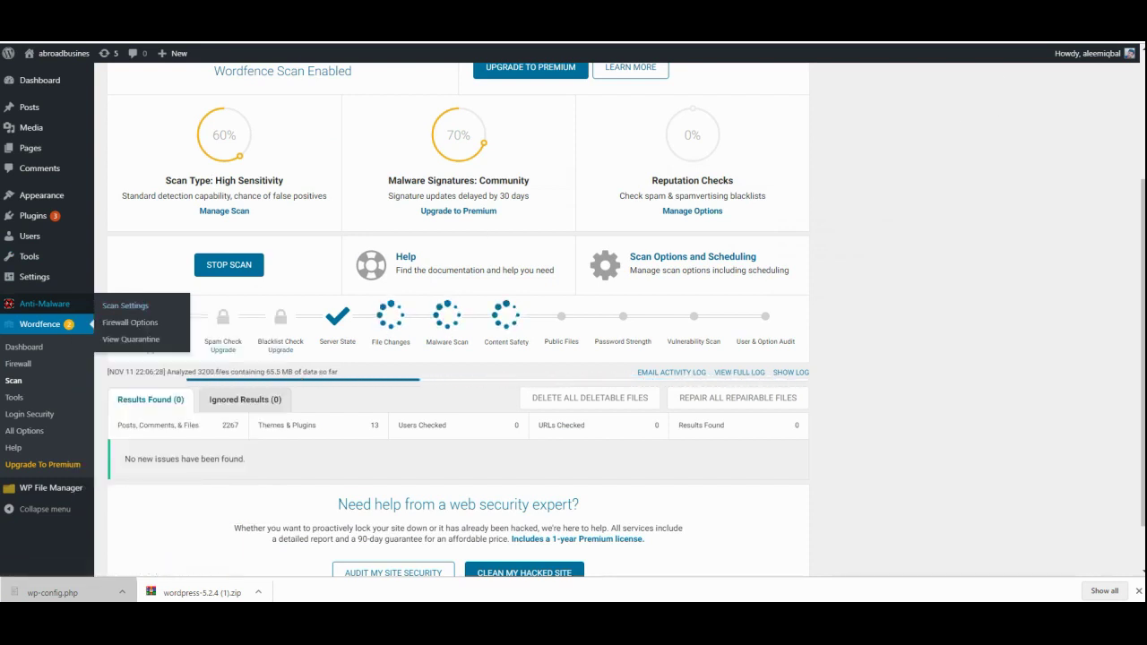
click(76, 306)
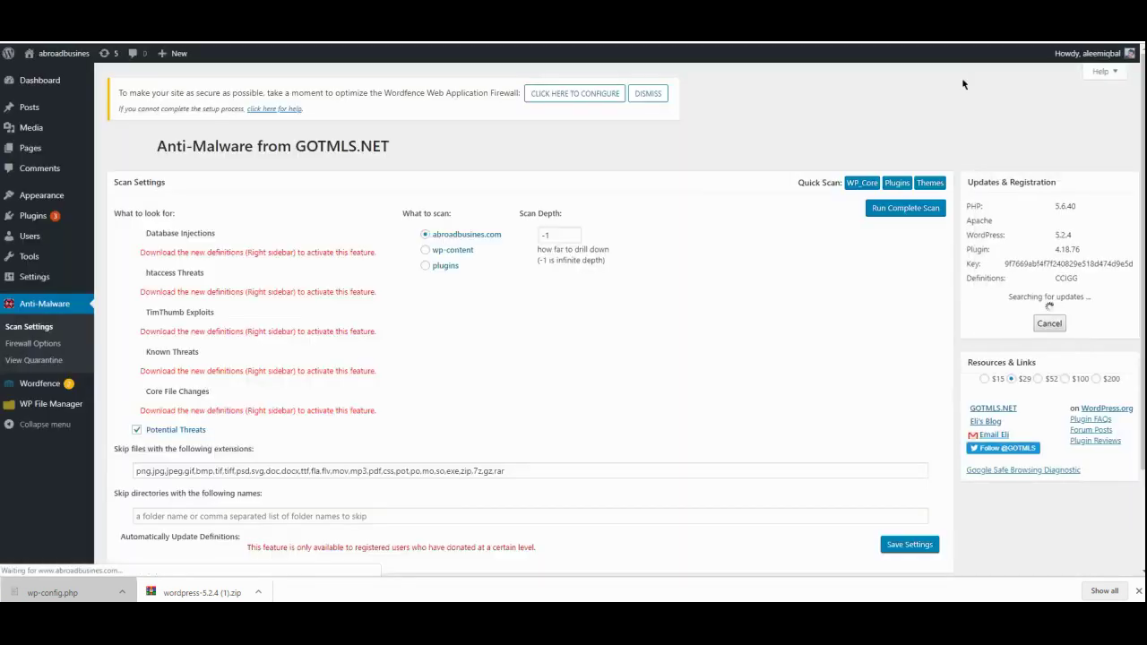
scroll(1001, 380, down, 1)
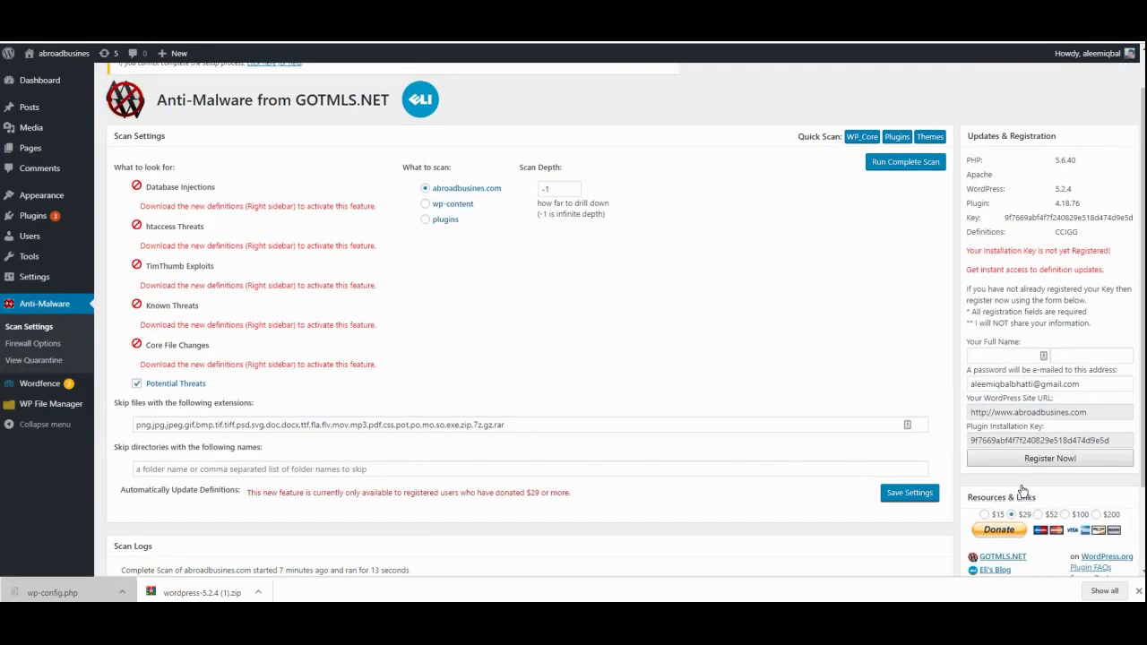
click(1019, 339)
text(dasd)
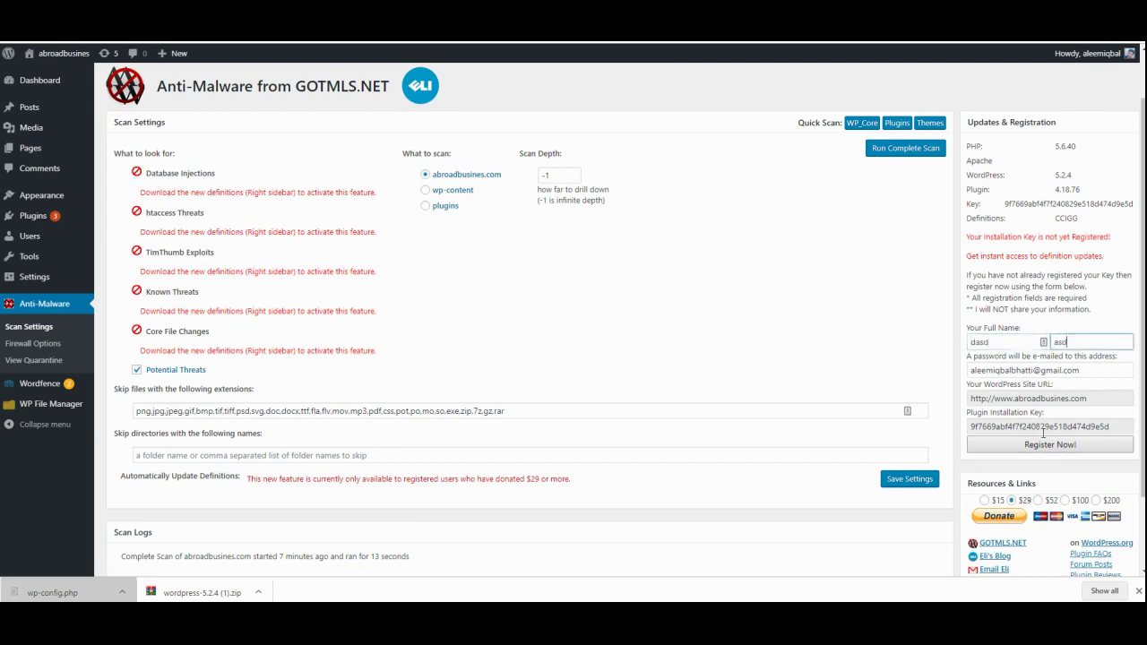
click(990, 444)
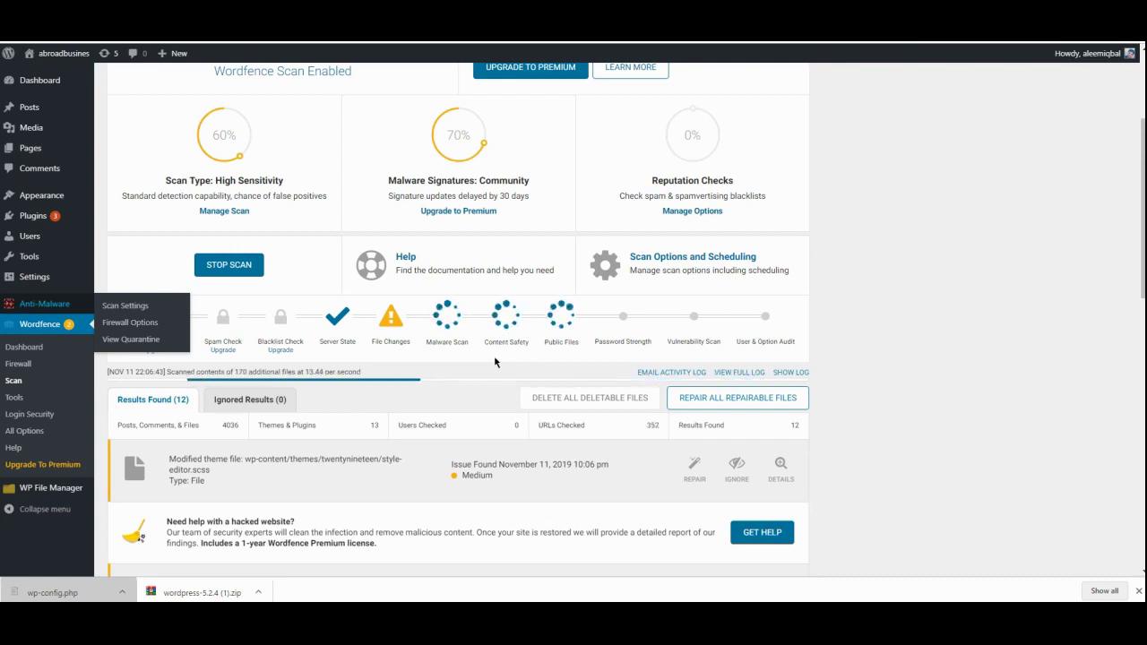
Step: Examine the modified theme and plugin files listed in the running Wordfence scan
scroll(494, 362, down, 2)
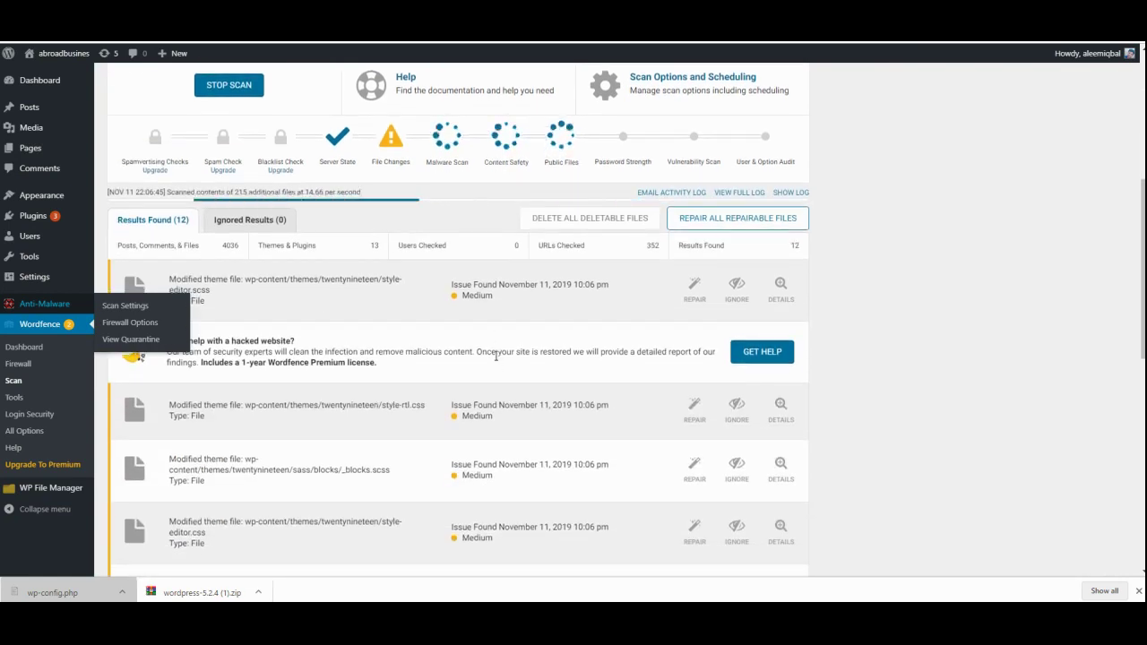
scroll(497, 358, down, 2)
scroll(500, 356, down, 1)
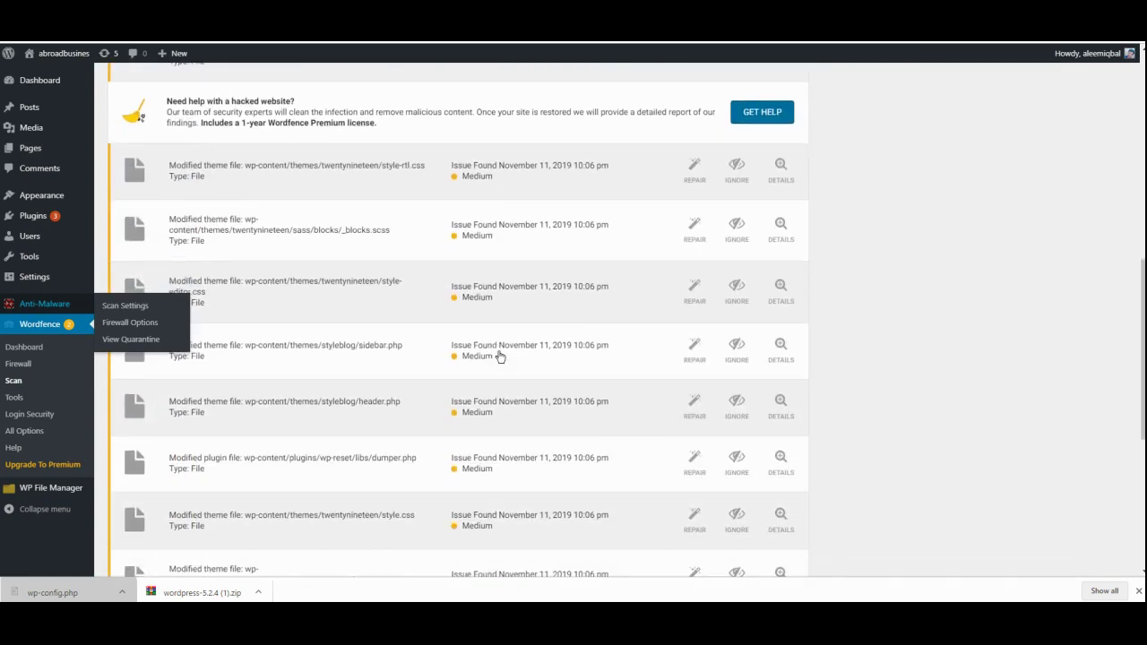
scroll(500, 355, down, 1)
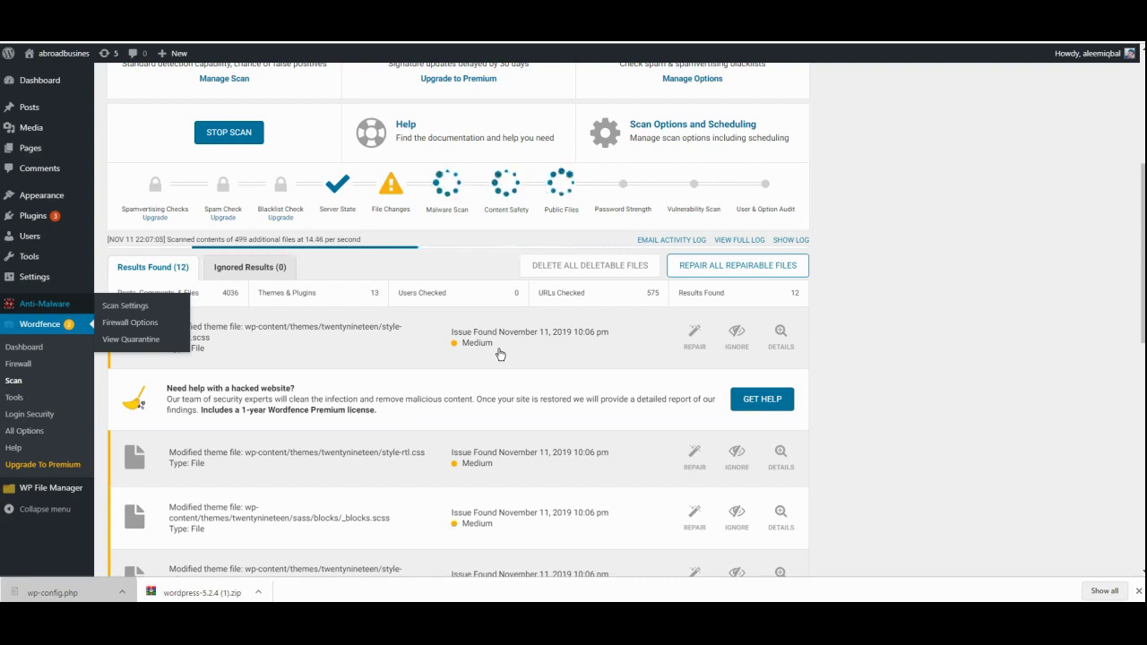
scroll(500, 351, down, 3)
scroll(500, 347, down, 4)
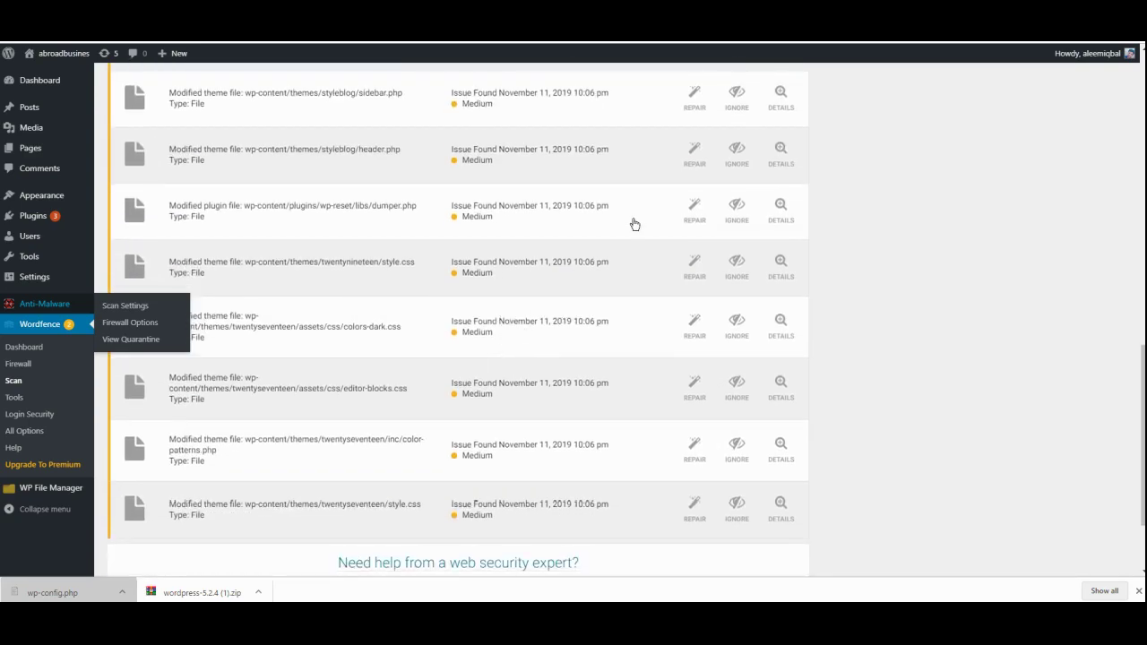
key(ctrl+Tab)
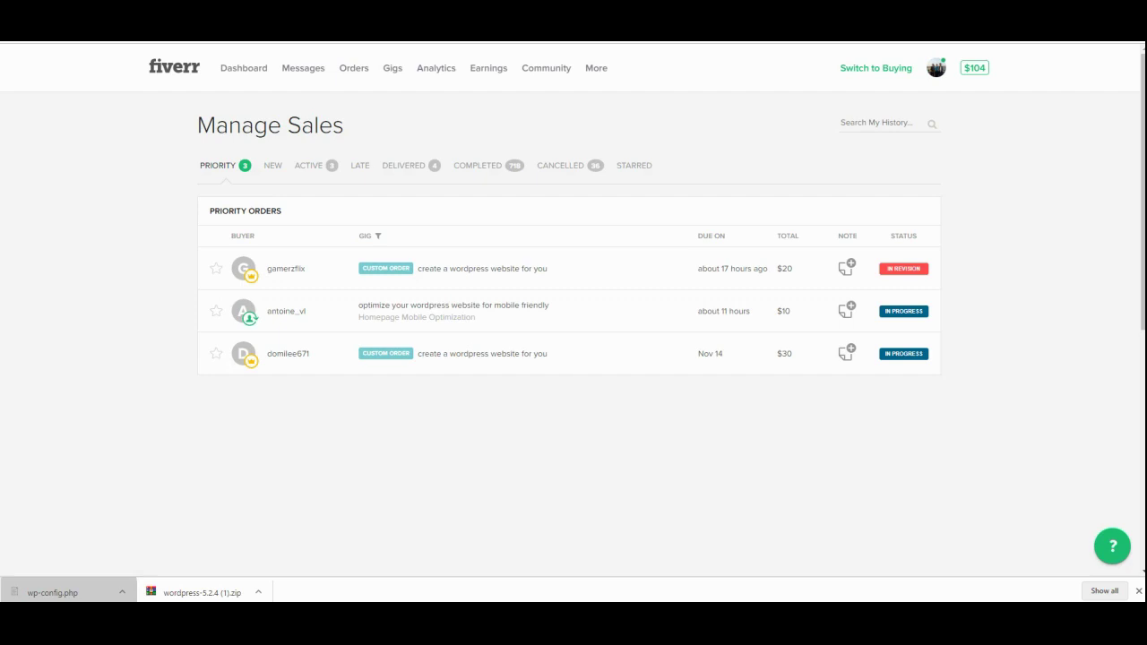
key(ctrl+Tab)
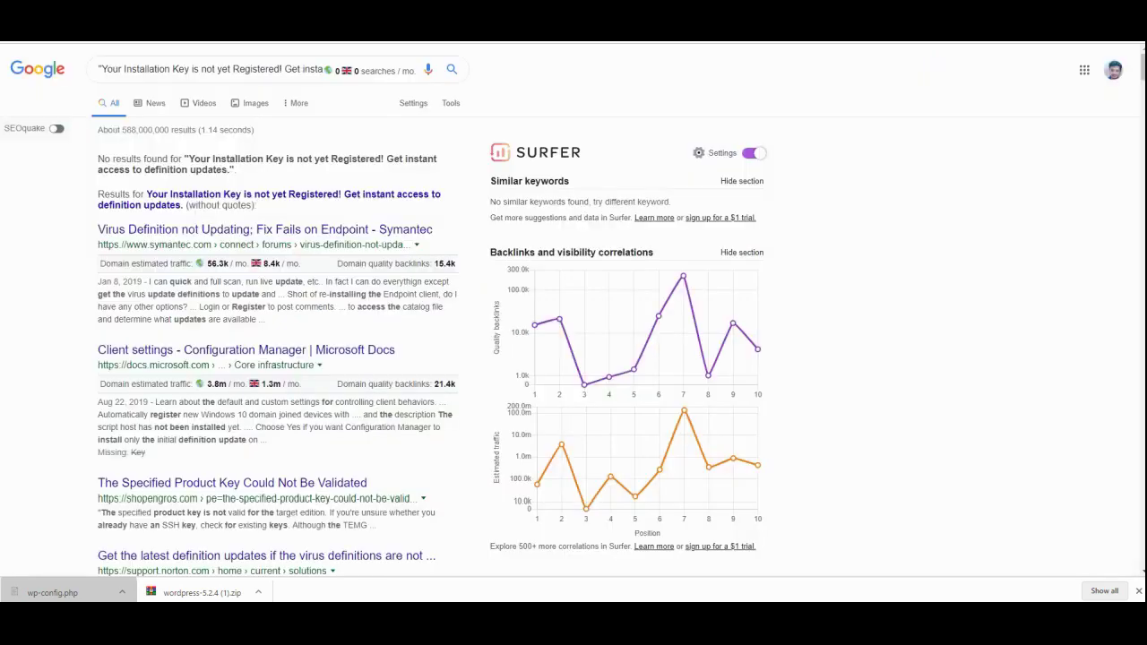
key(ctrl+Tab)
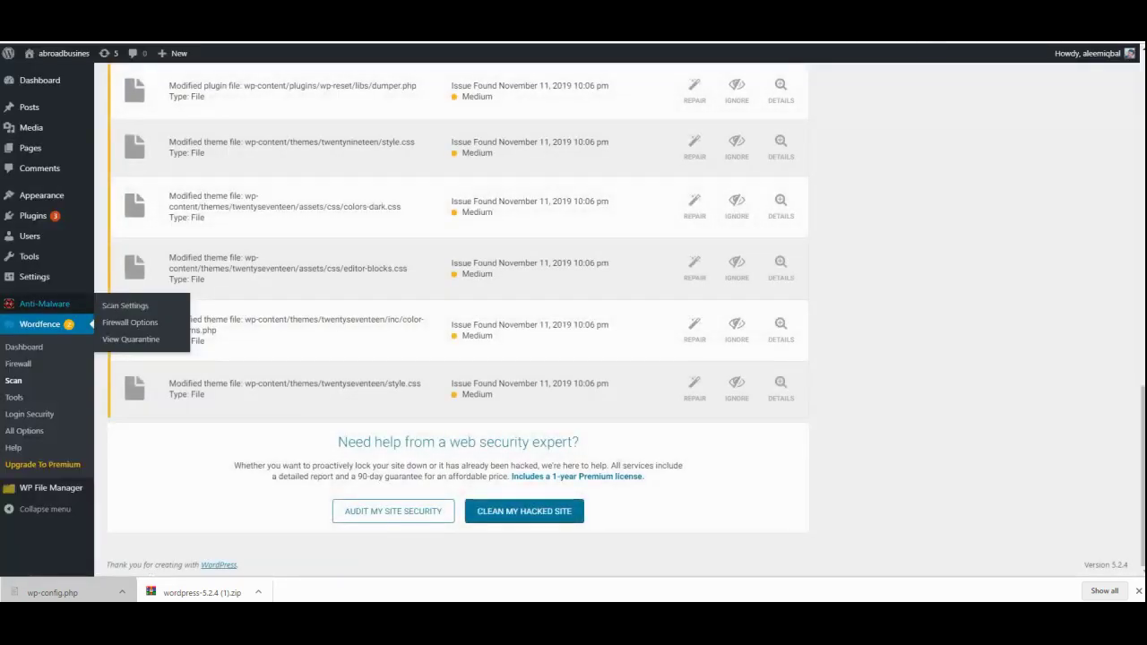
Step: Review the completed Wordfence scan results, from the critical malicious files down to the modified theme files
scroll(708, 296, up, 10)
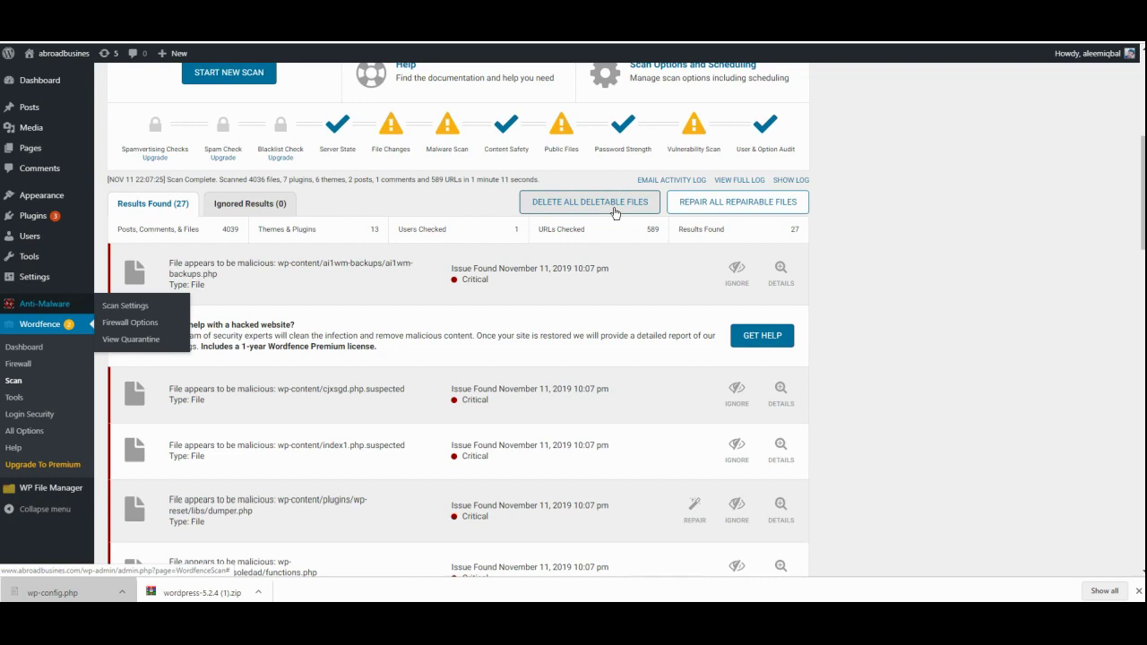
scroll(614, 212, down, 1)
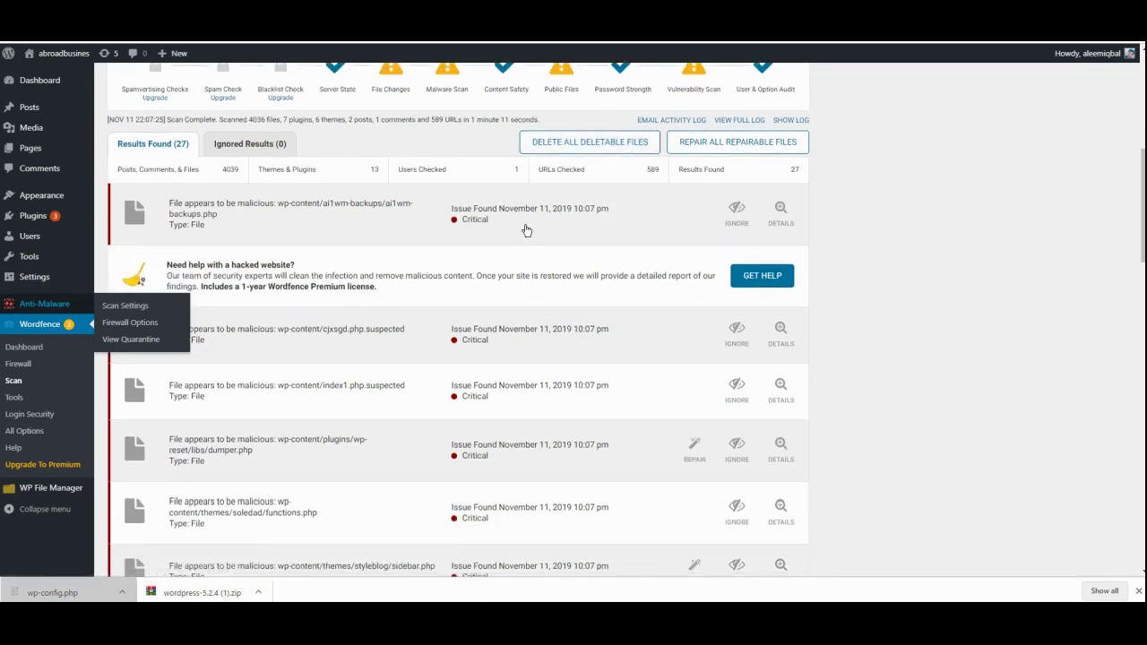
scroll(520, 231, down, 2)
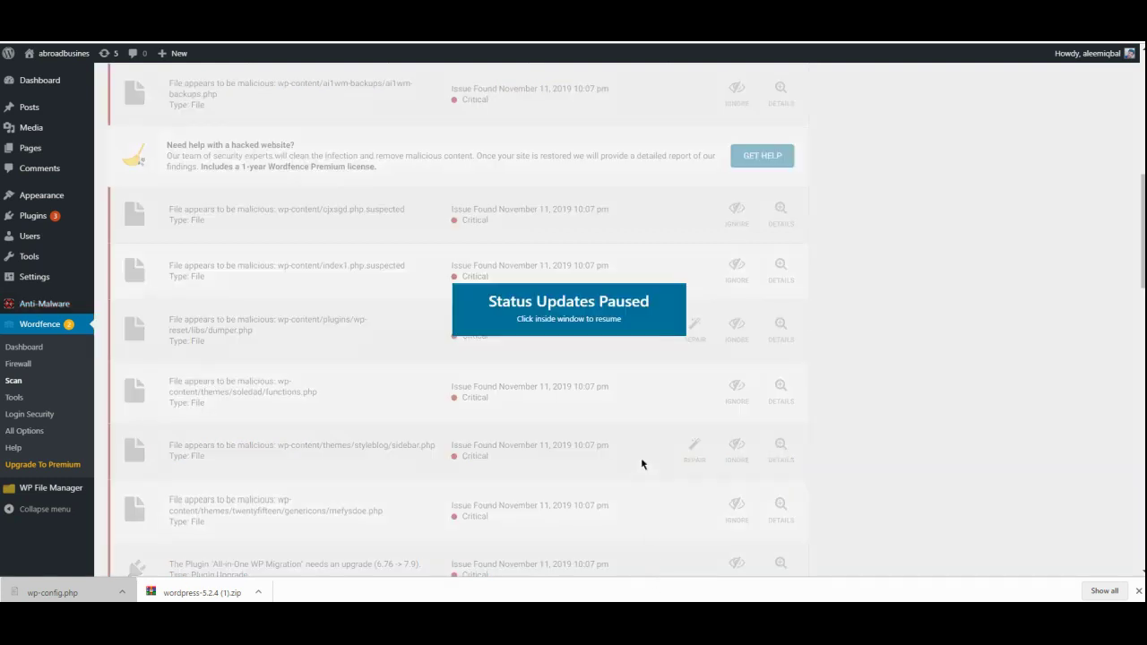
click(604, 307)
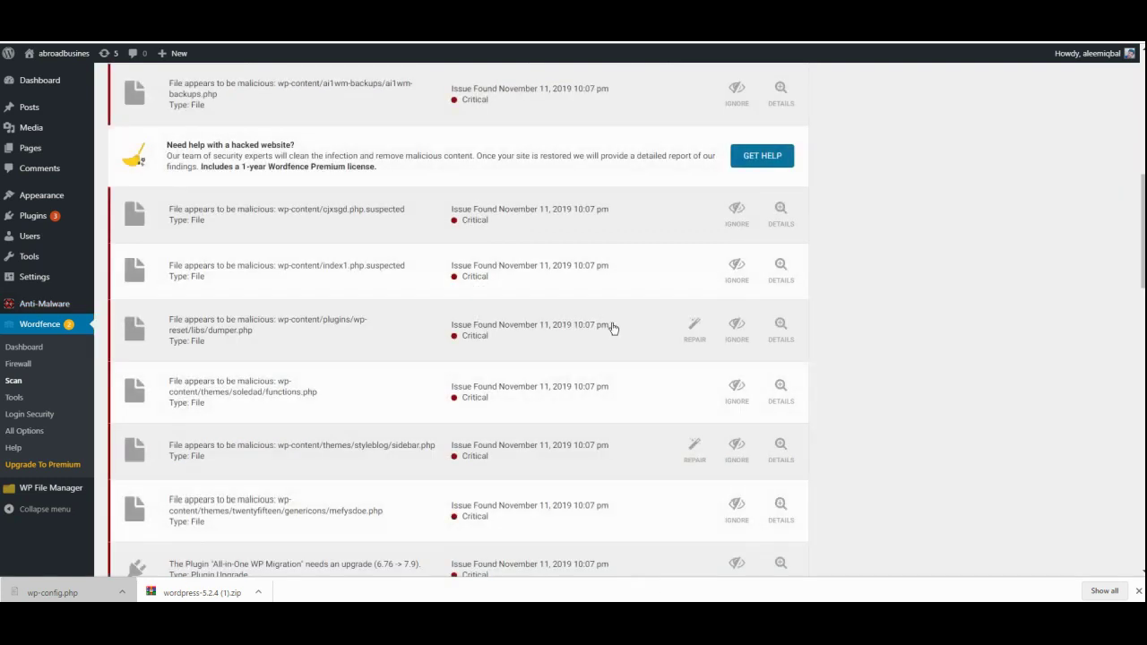
scroll(627, 310, down, 4)
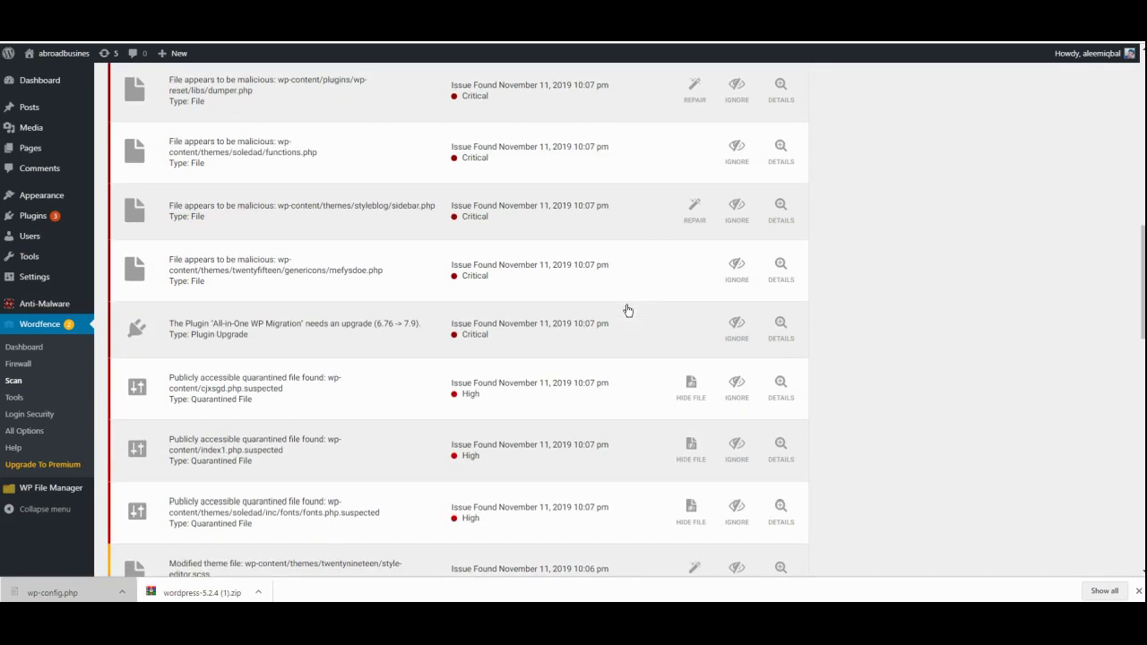
scroll(627, 309, down, 5)
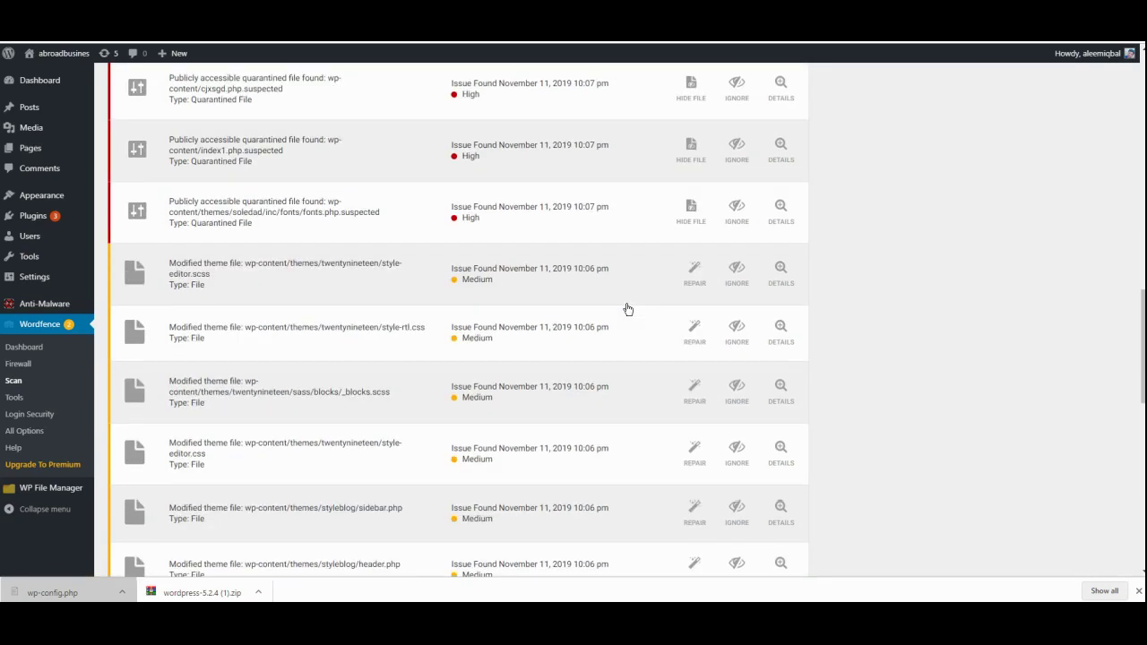
Step: Delete all deletable files found by the Wordfence scan, accepting the deletion warning and closing the result dialog
scroll(628, 308, up, 15)
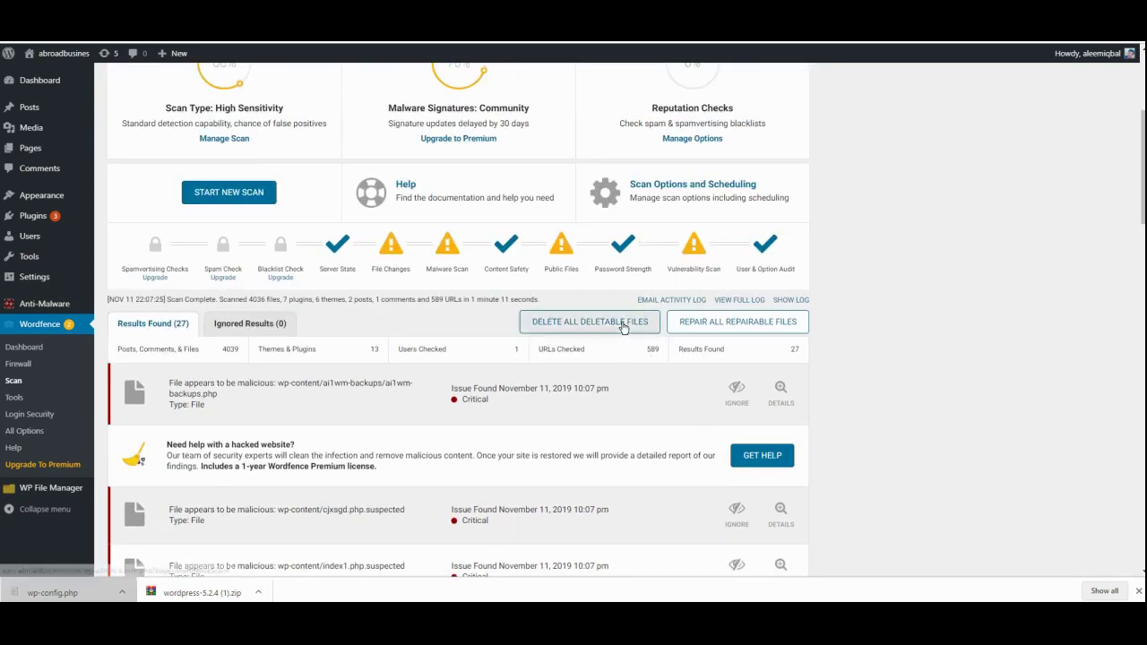
click(626, 330)
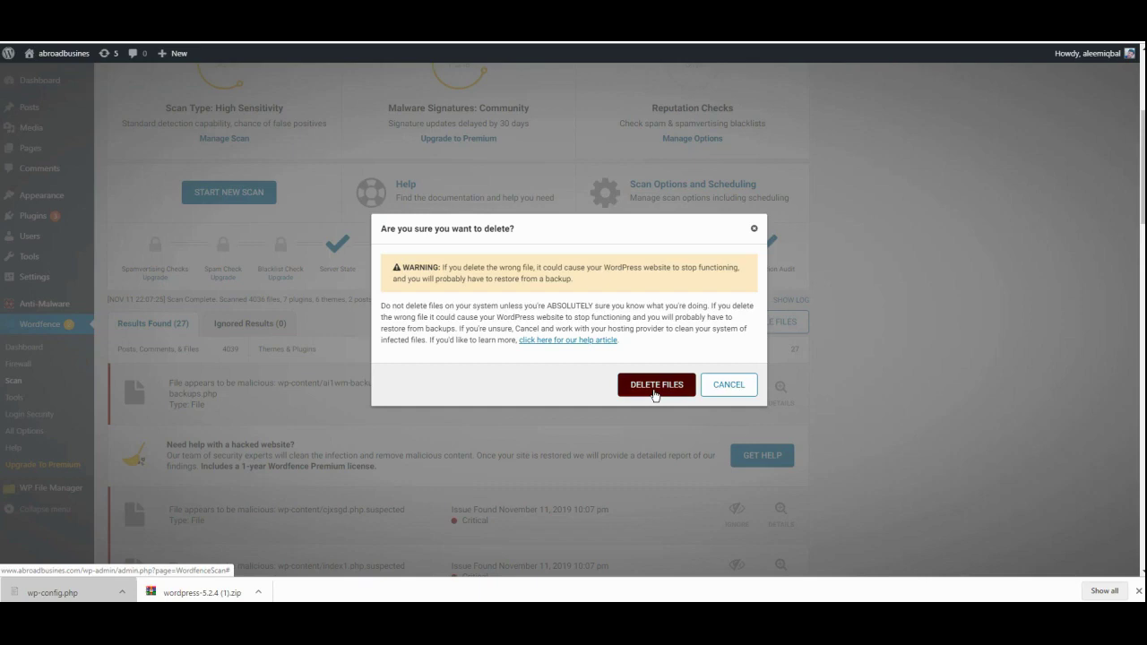
click(654, 385)
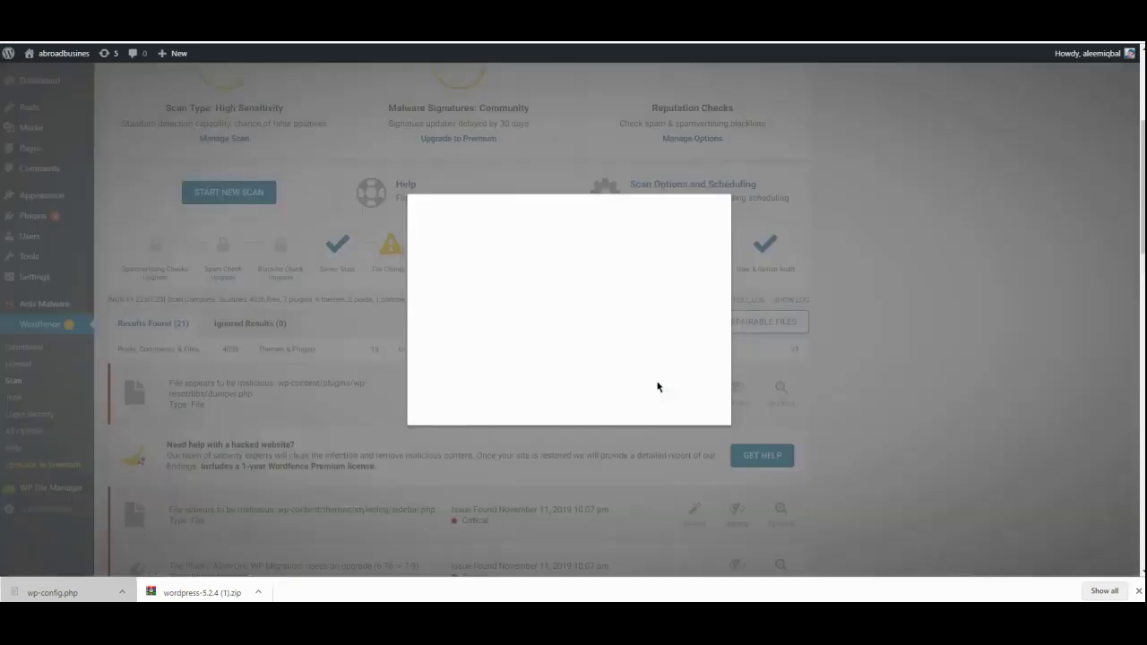
click(649, 341)
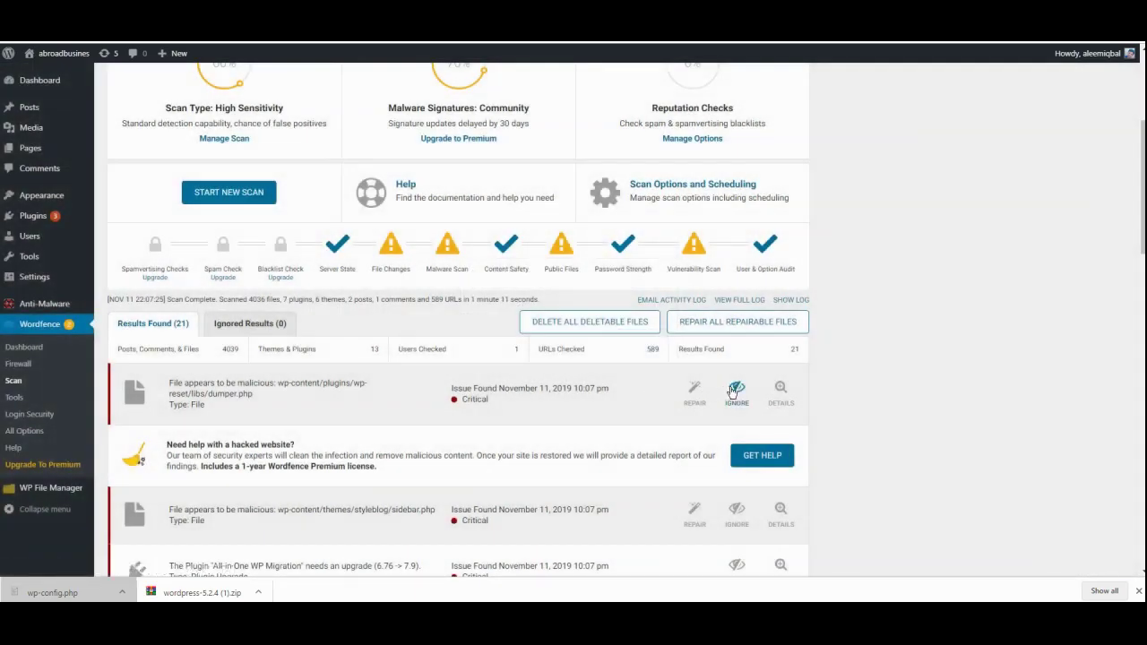
Step: Repair the malicious plugin file wp-content/plugins/wp-reset/libs/dumper.php and close the result dialog
click(695, 396)
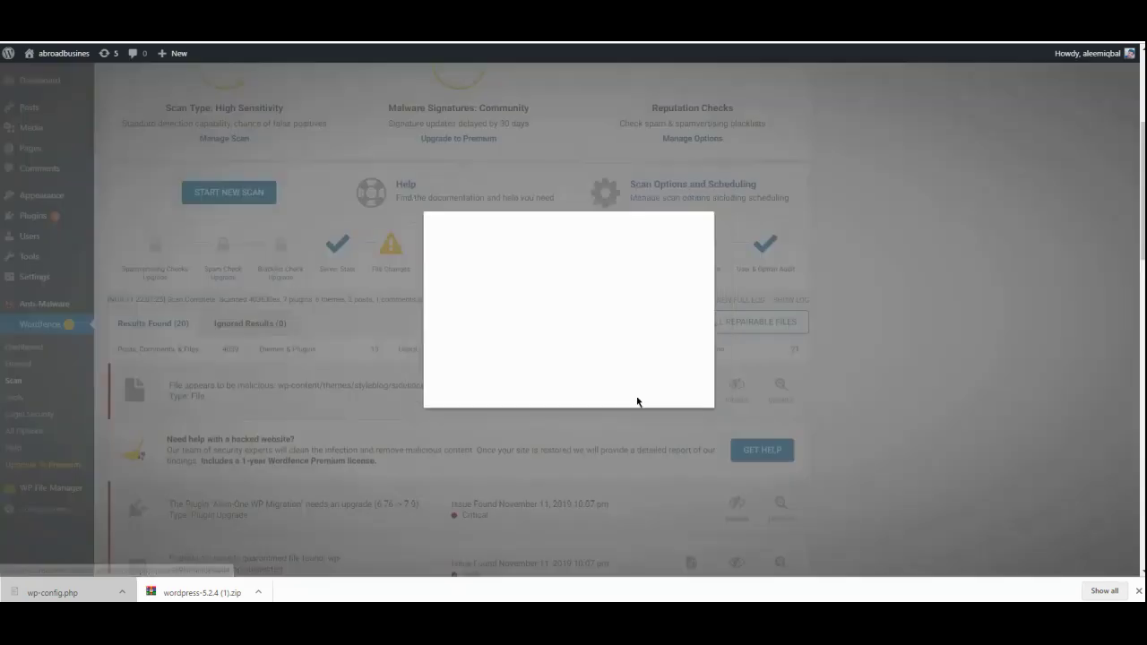
click(654, 346)
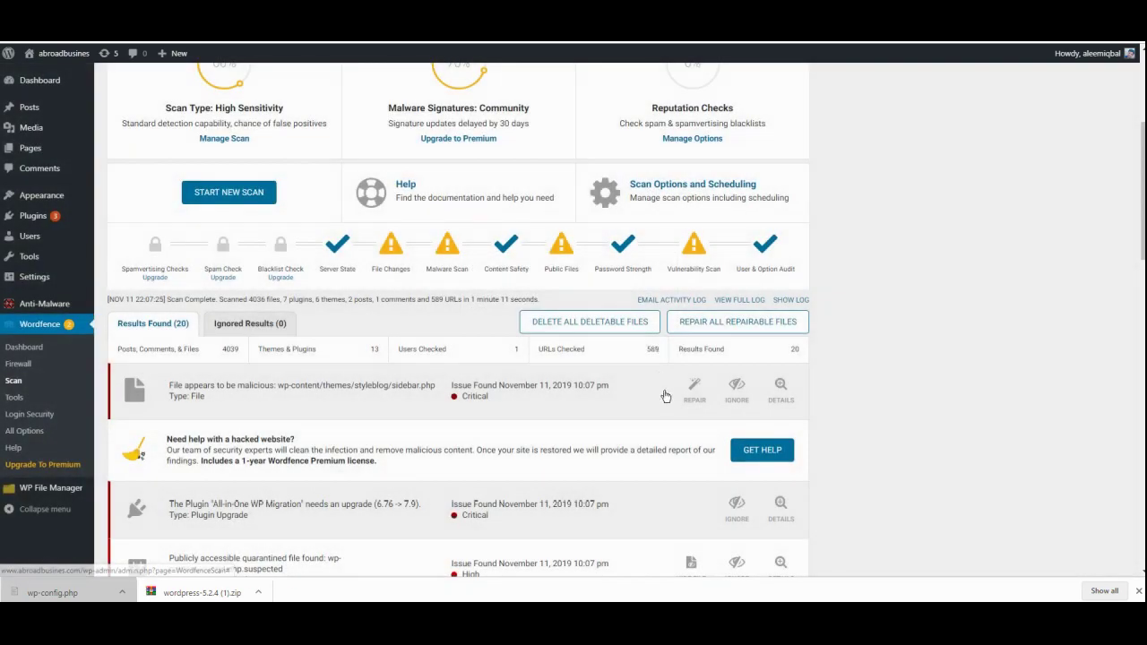
Step: Try to hide the quarantined files wp-content/cjxsgd.php.suspected and wp-content/index1.php.suspected, closing the .htaccess change dialog each time
scroll(690, 370, down, 2)
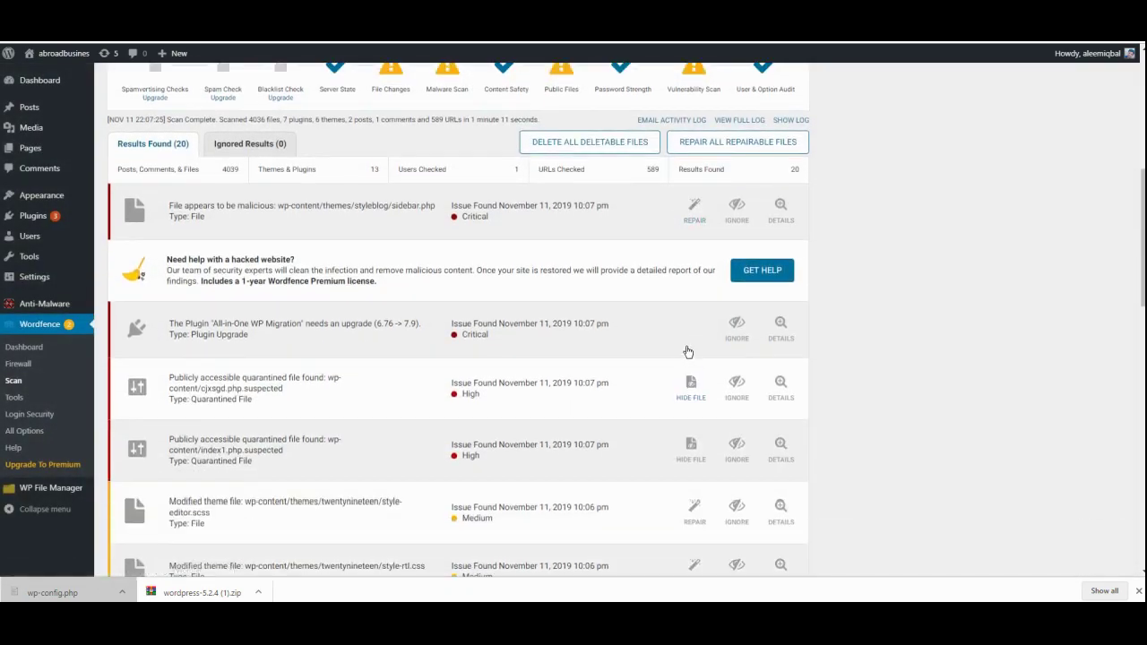
click(687, 395)
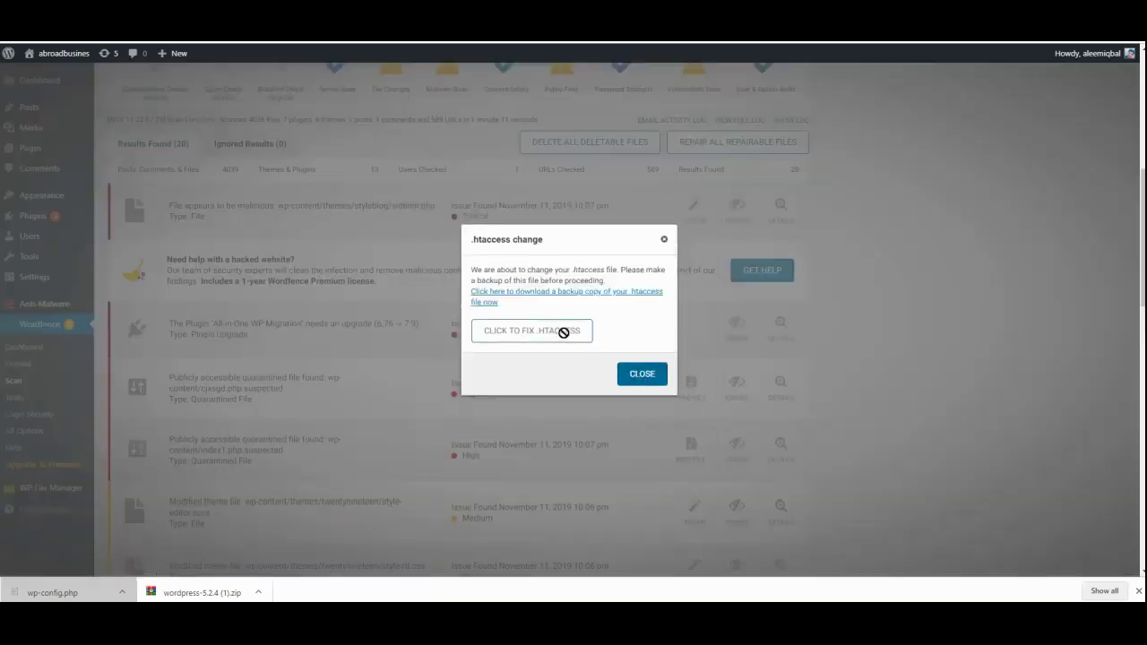
click(636, 374)
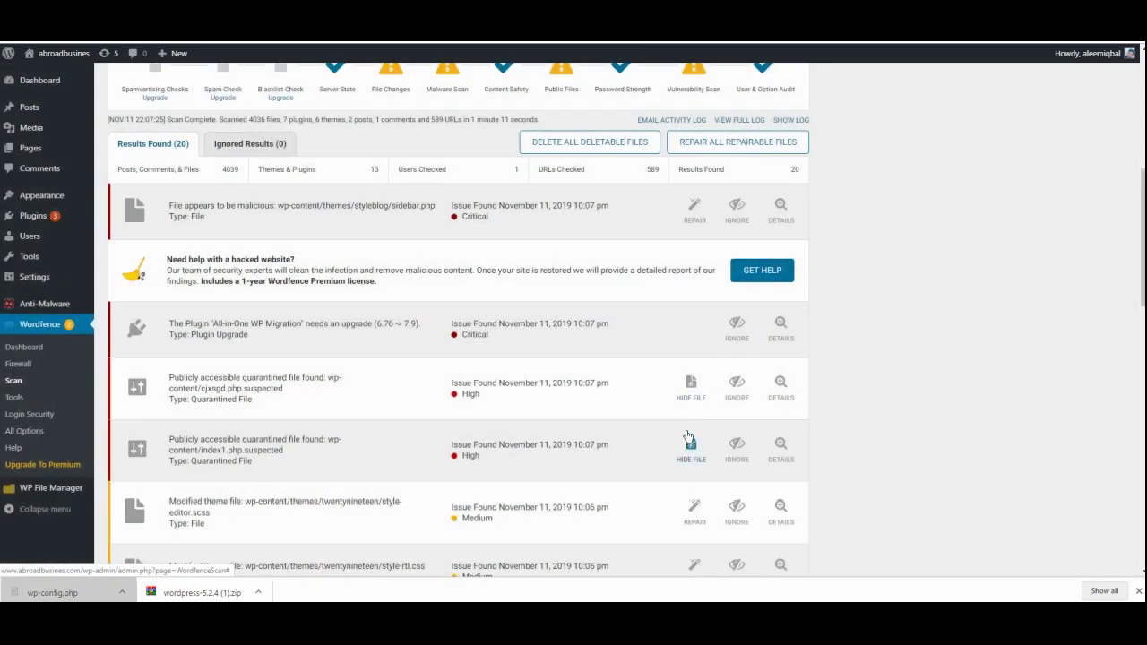
scroll(689, 445, down, 3)
scroll(687, 437, up, 3)
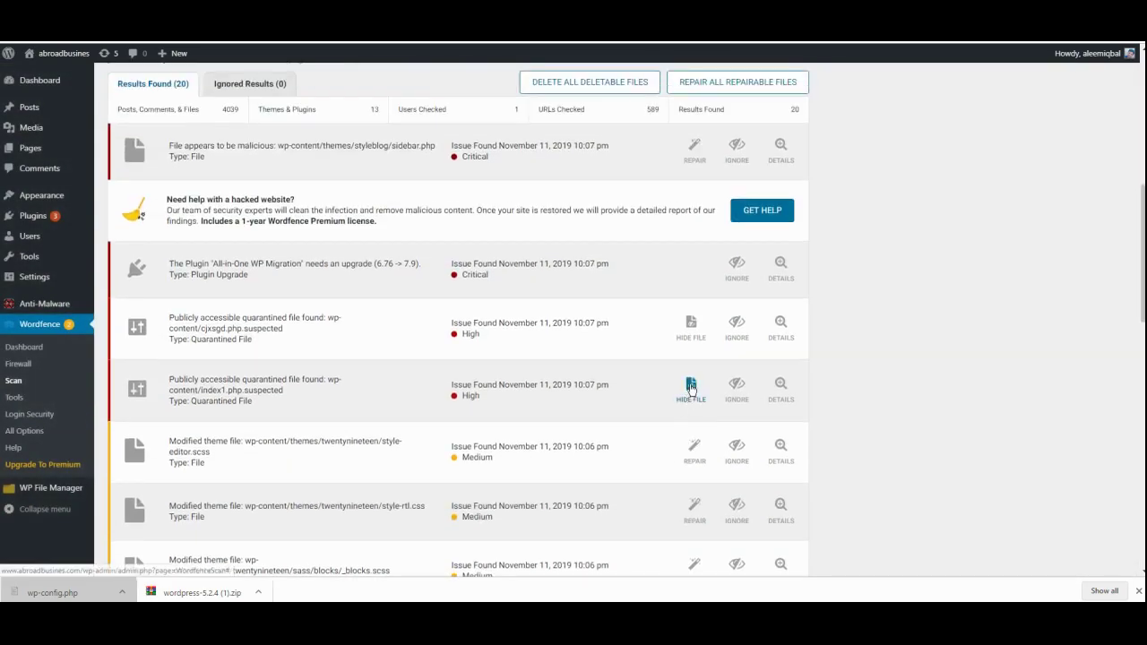
click(688, 396)
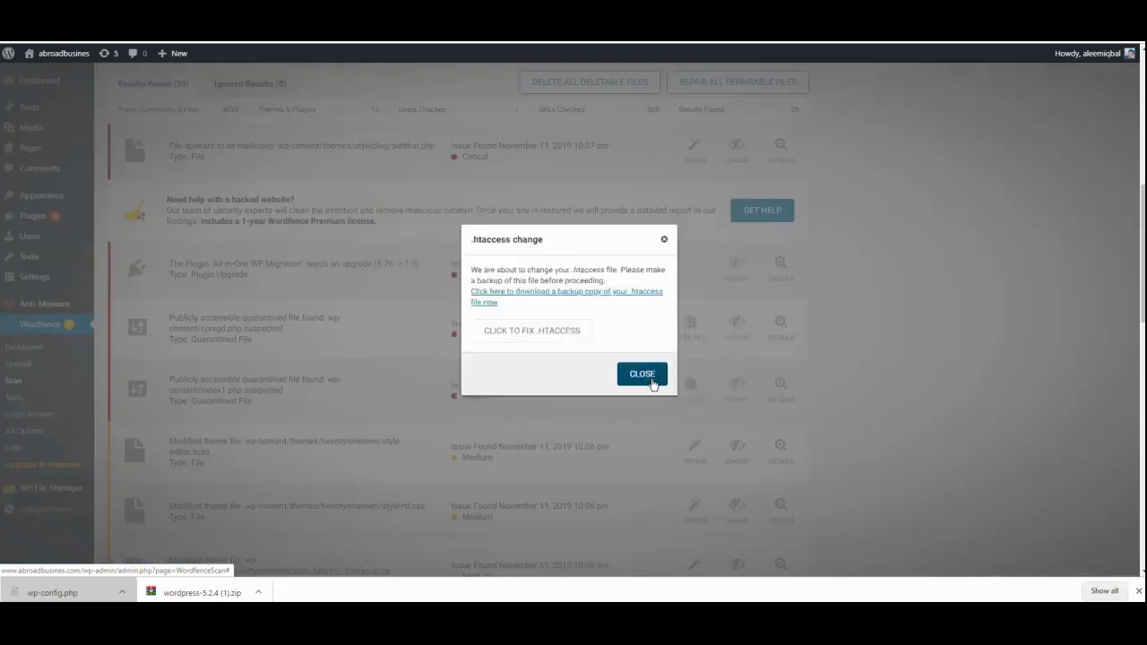
click(648, 380)
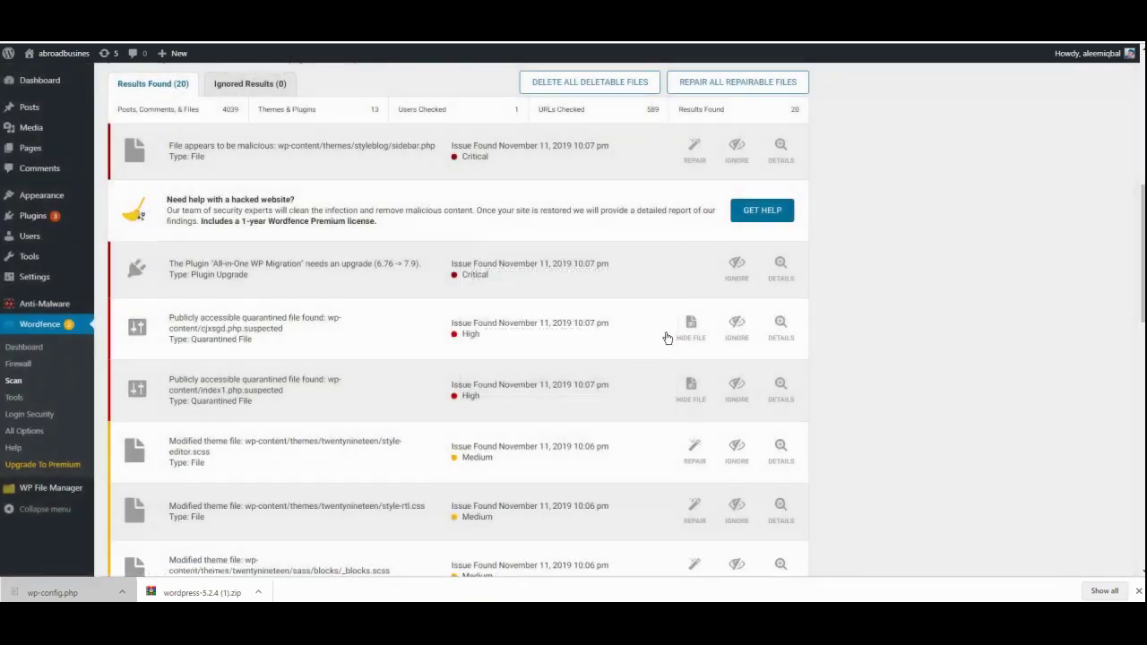
Step: Repair the malicious theme file wp-content/themes/styleblog/sidebar.php and close the result dialog
click(685, 148)
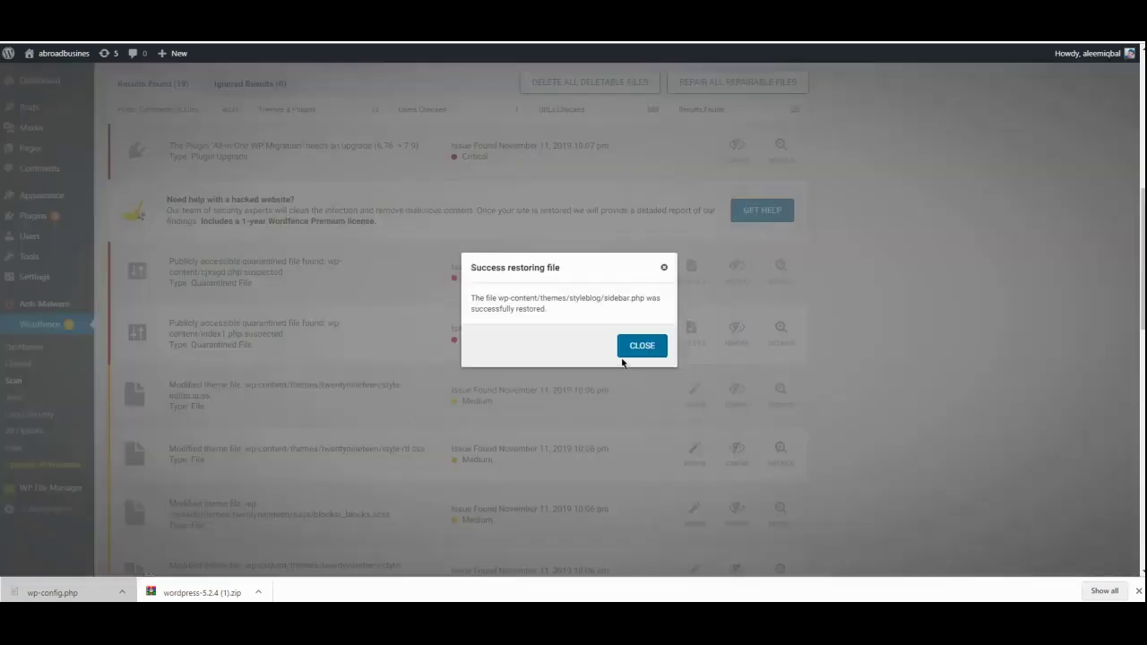
click(640, 345)
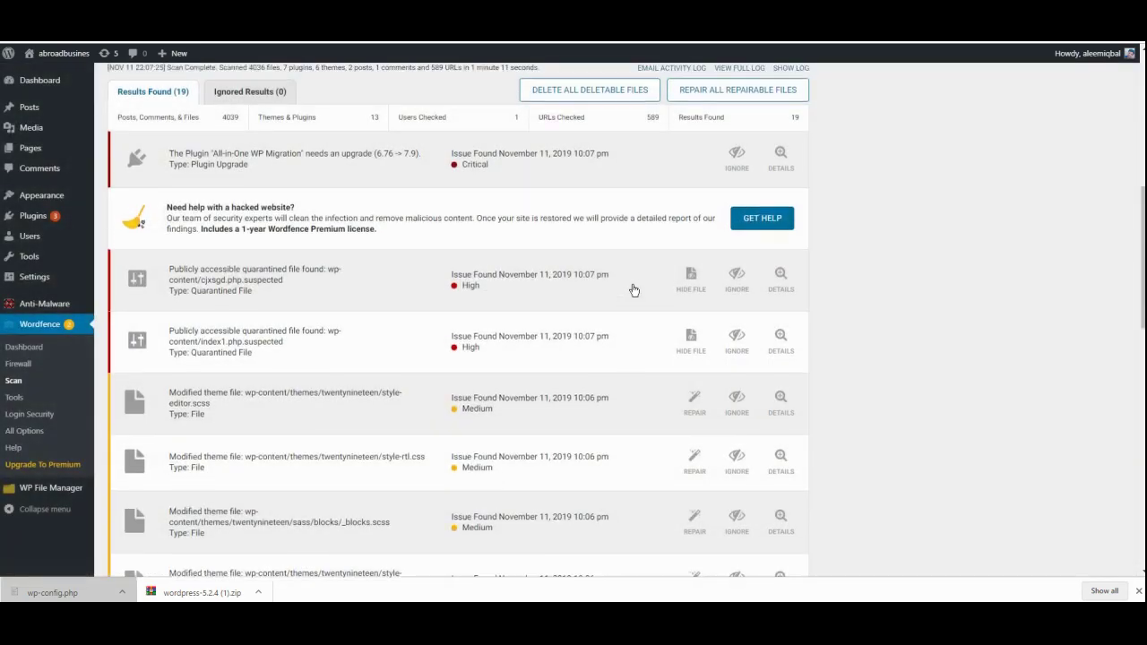
scroll(632, 289, up, 2)
scroll(633, 289, down, 2)
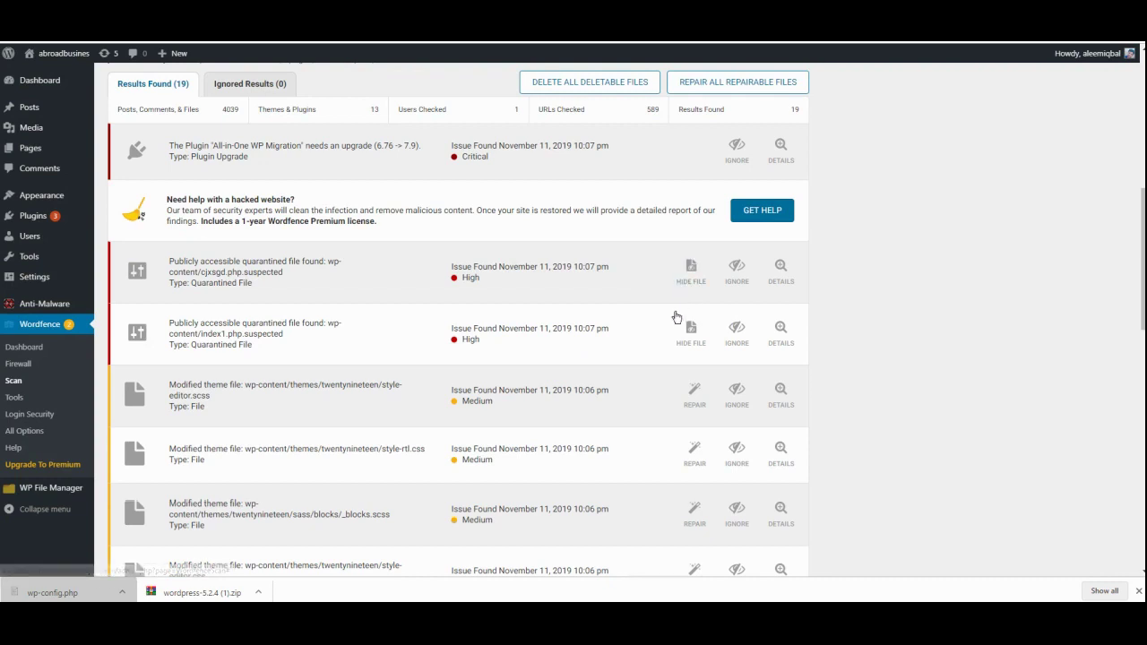
Step: Expand the cjxsgd.php.suspected finding, switch to WP File Manager and try to permanently remove that file from wp-content
click(400, 266)
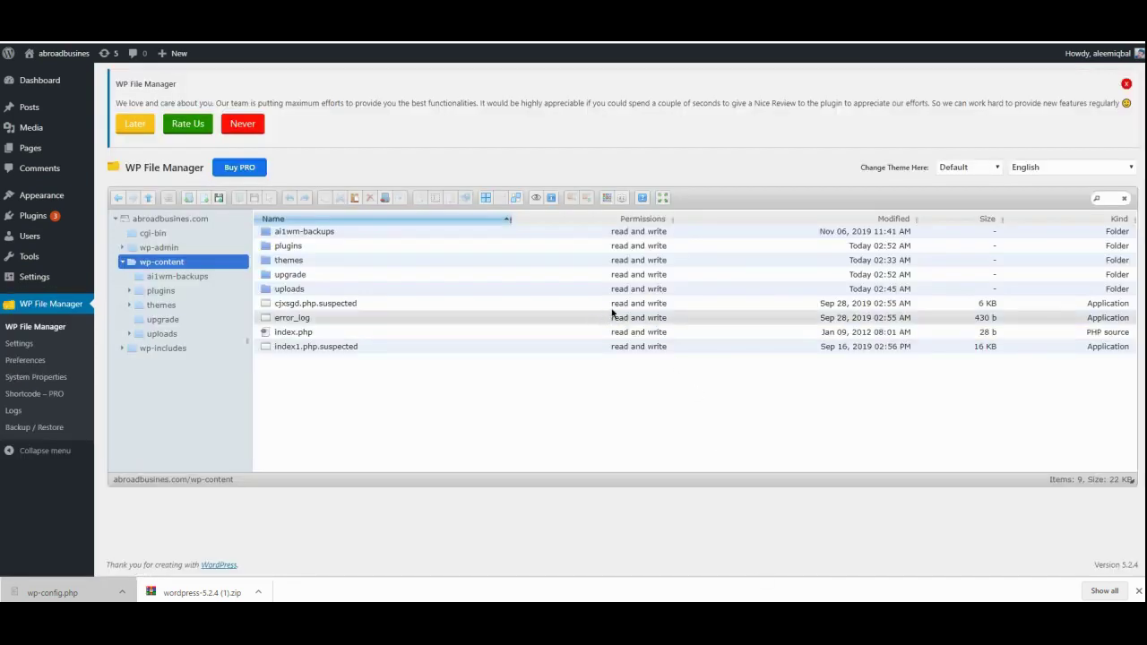
click(611, 304)
key(Delete)
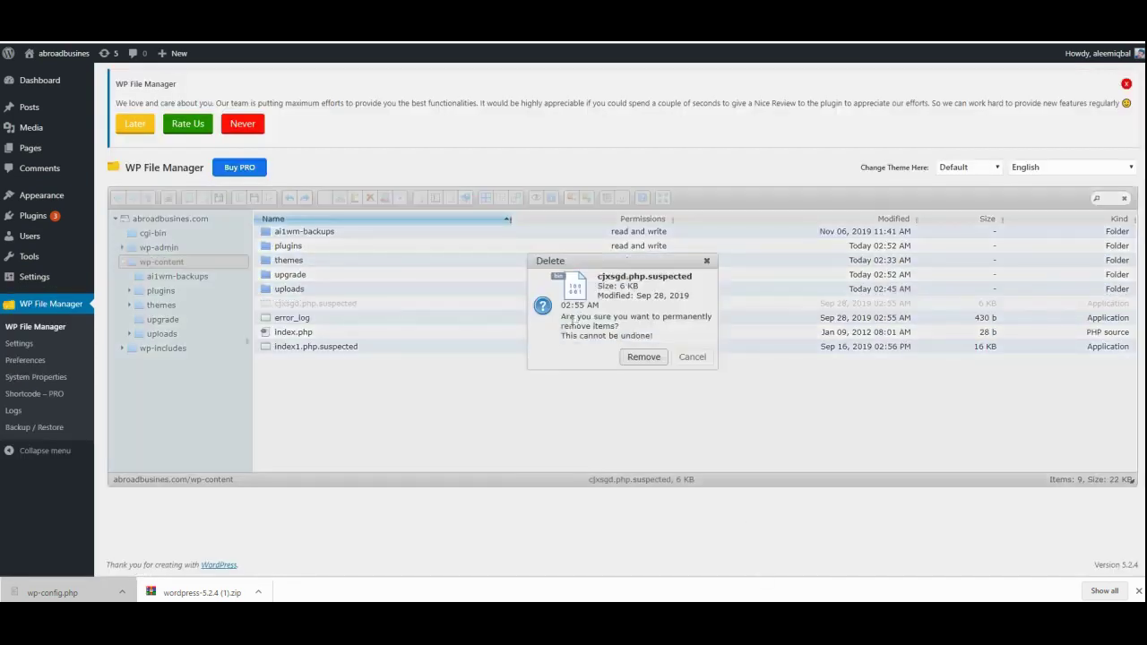
key(Return)
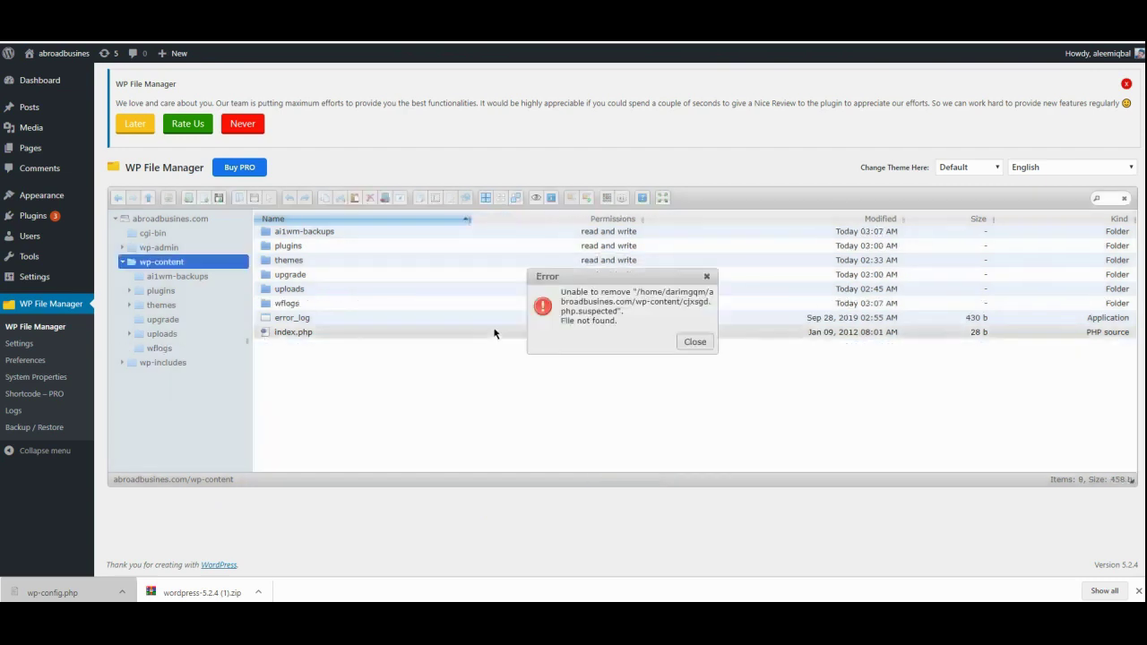
click(688, 343)
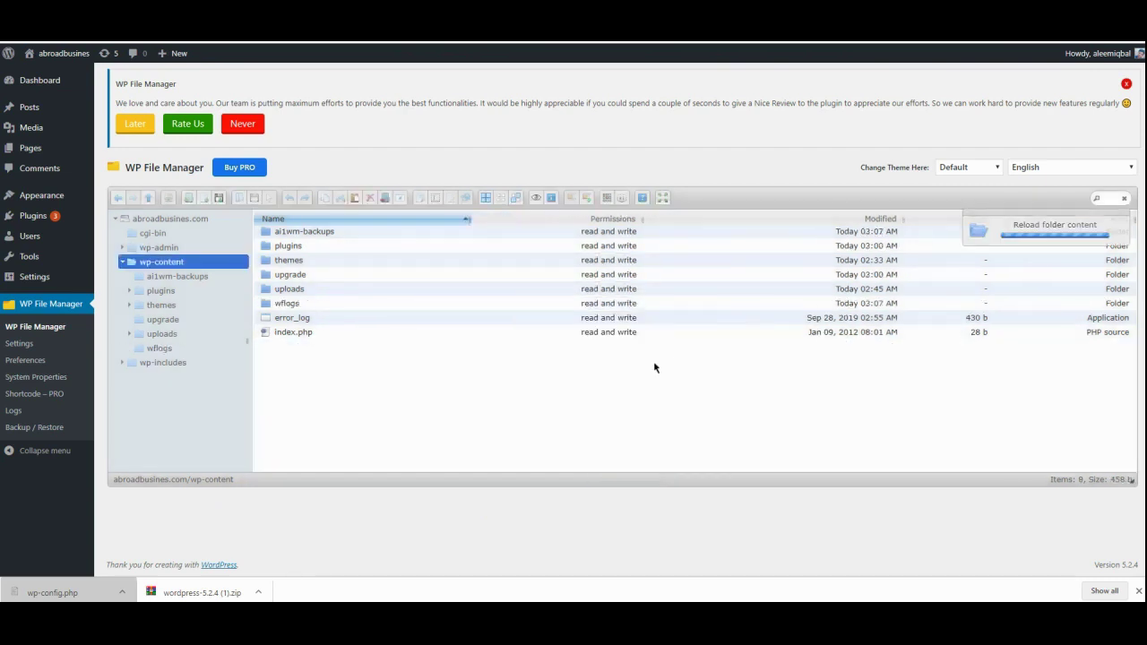
Step: Permanently remove the error_log file from the wp-content folder
click(593, 318)
key(Delete)
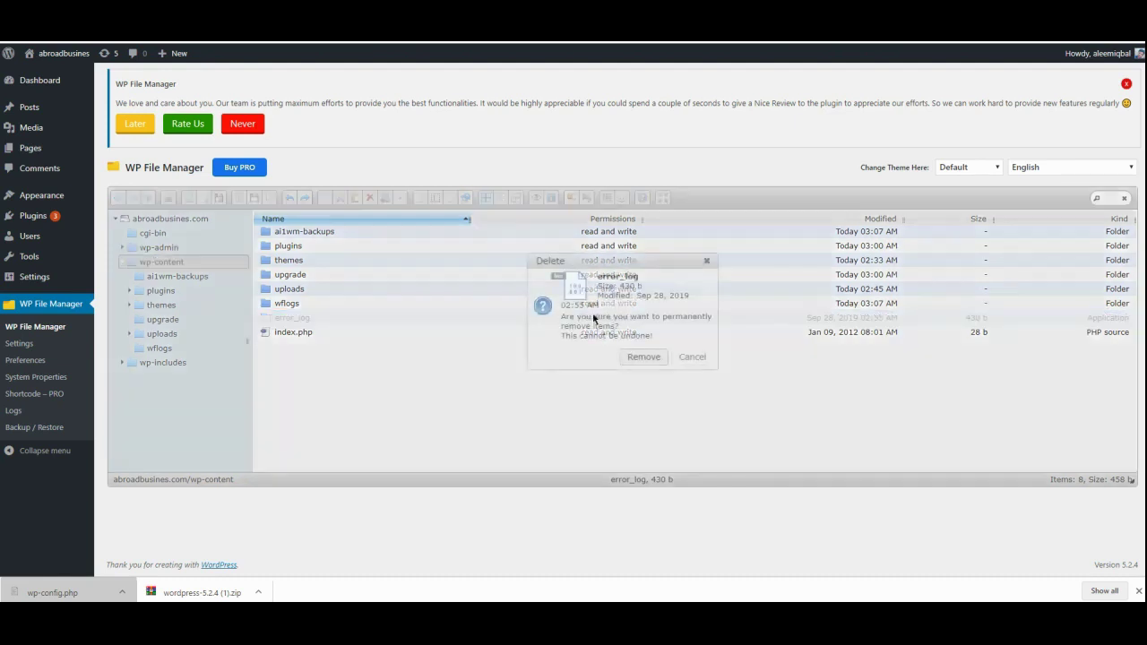
key(Return)
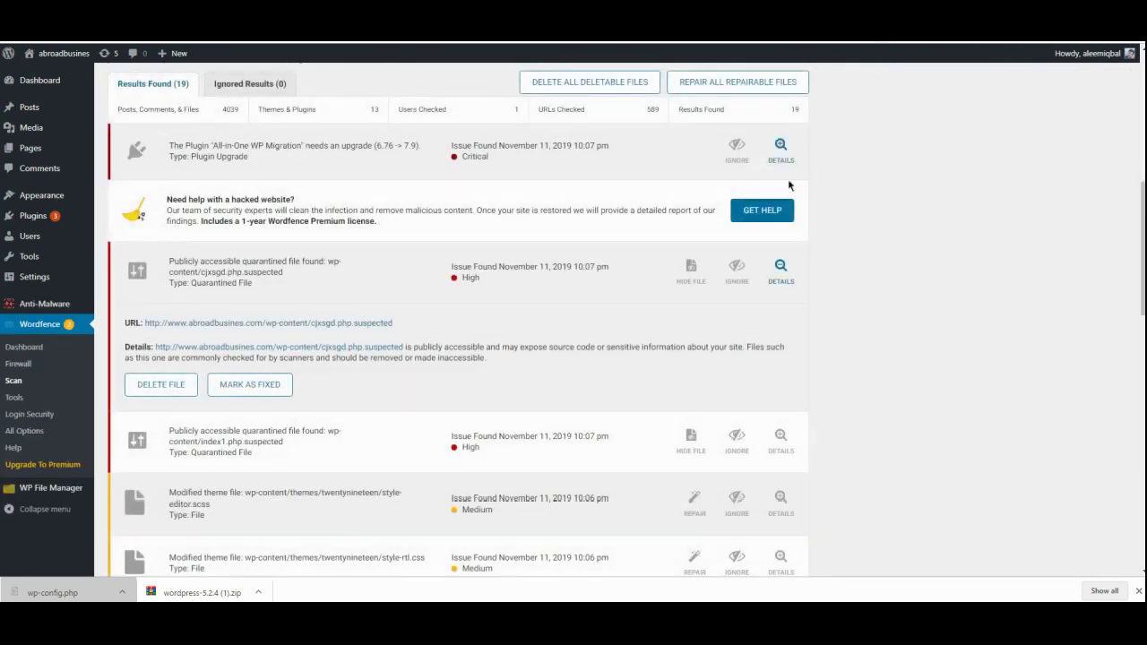
Step: Switch back to the Wordfence scan results, reload them and examine the details of the quarantined file wp-content/cjxsgd.php.suspected
click(760, 215)
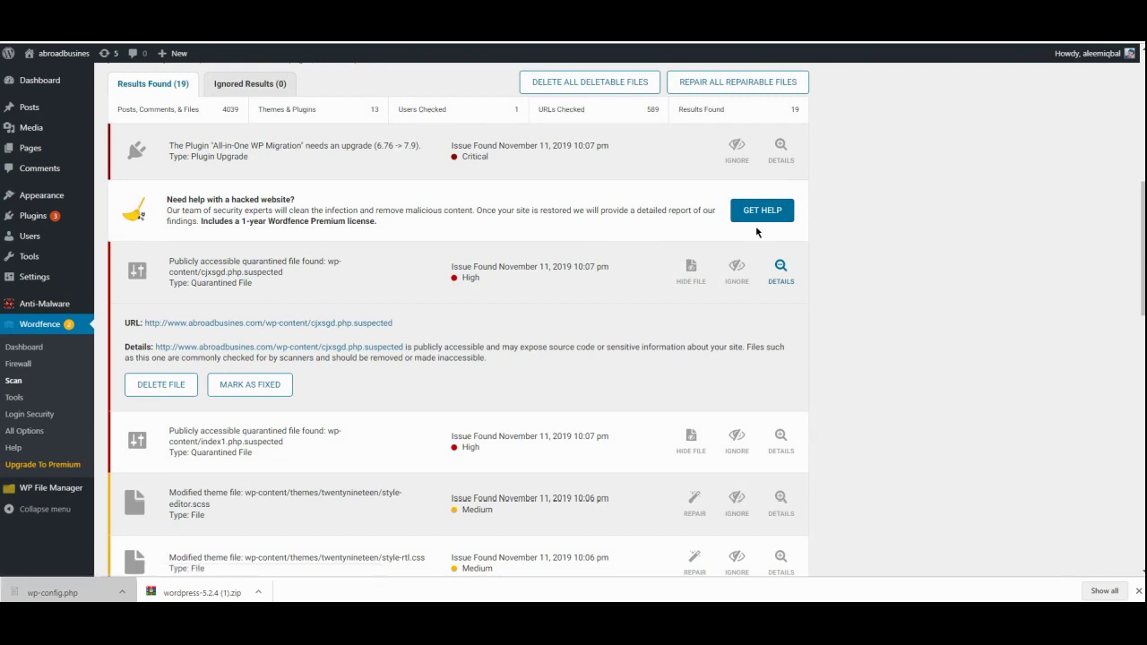
scroll(768, 258, down, 2)
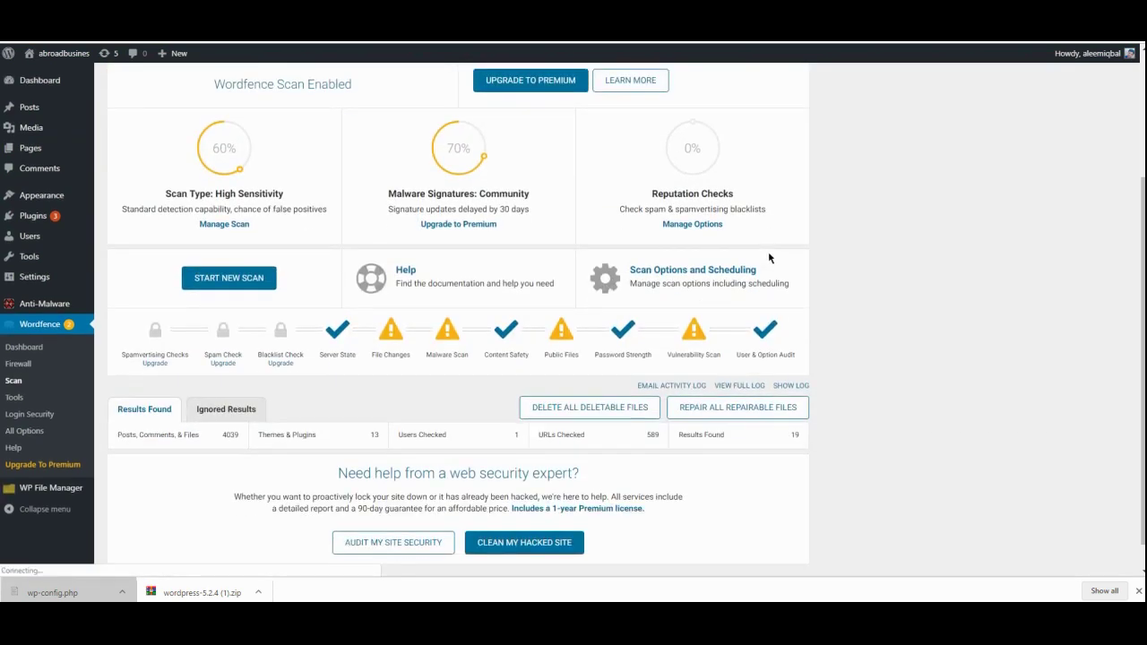
scroll(769, 258, down, 2)
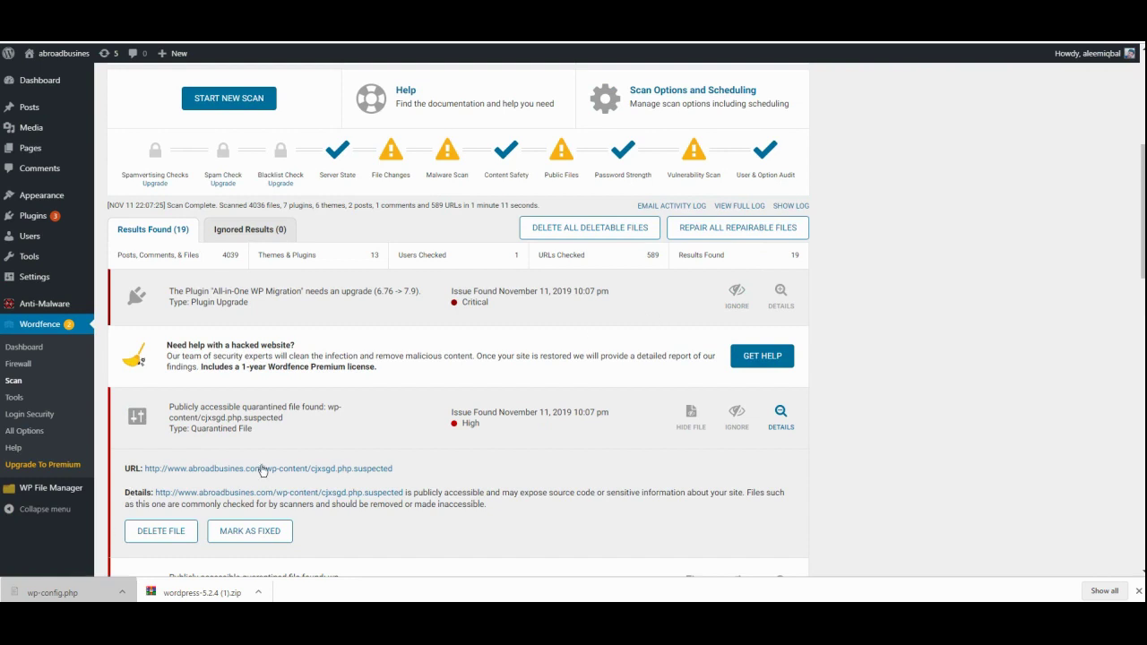
click(314, 419)
scroll(317, 418, down, 1)
scroll(316, 418, down, 1)
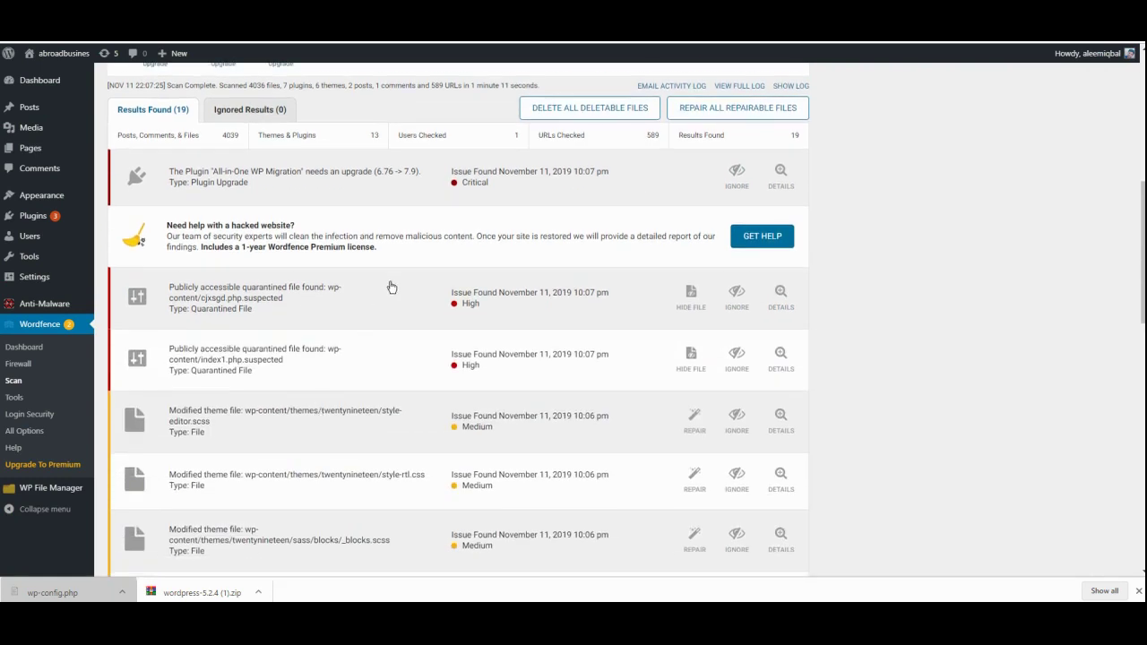
click(392, 290)
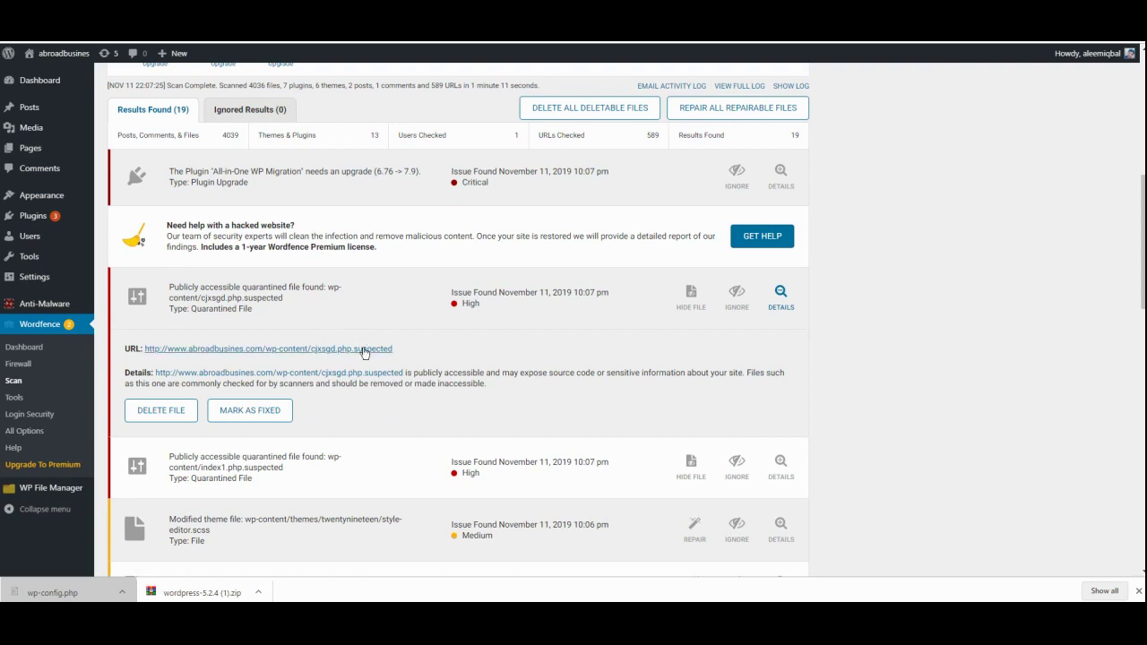
scroll(333, 475, down, 3)
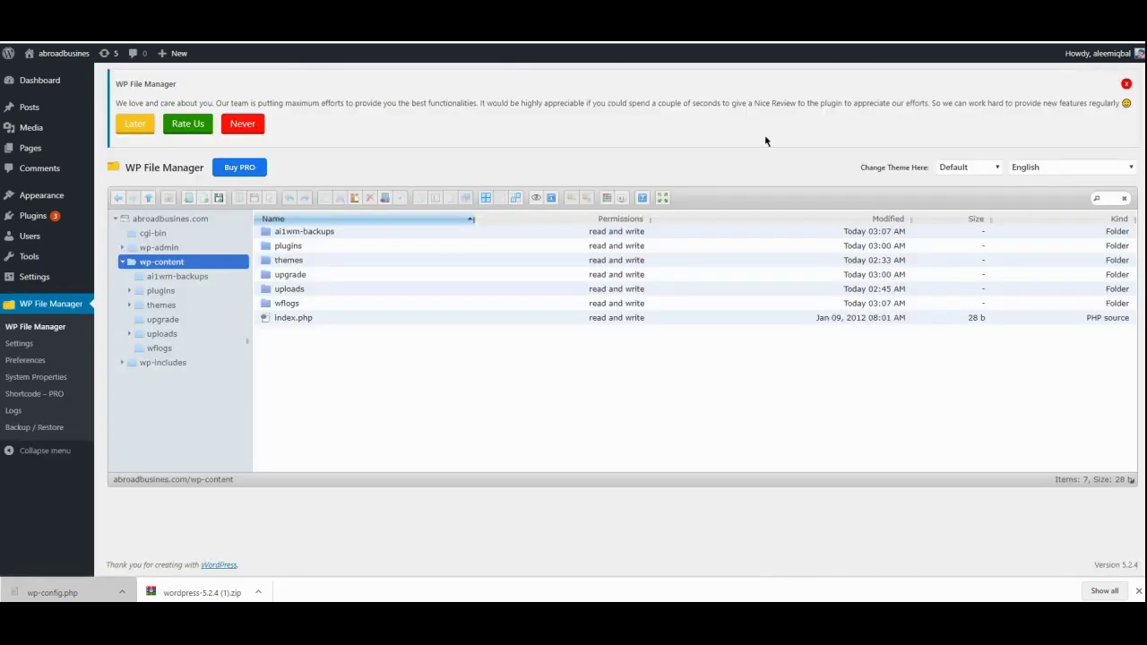
Step: Switch to WP File Manager and examine the wp-content/uploads folder and the files of the soledad theme for suspicious entries
double_click(477, 288)
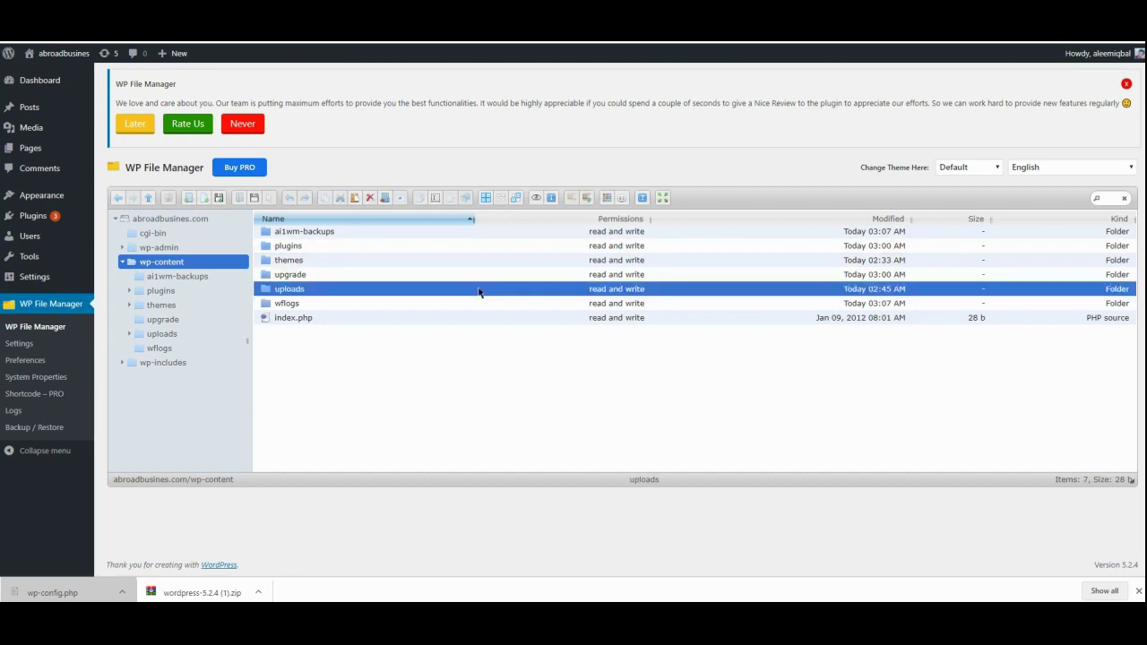
double_click(489, 260)
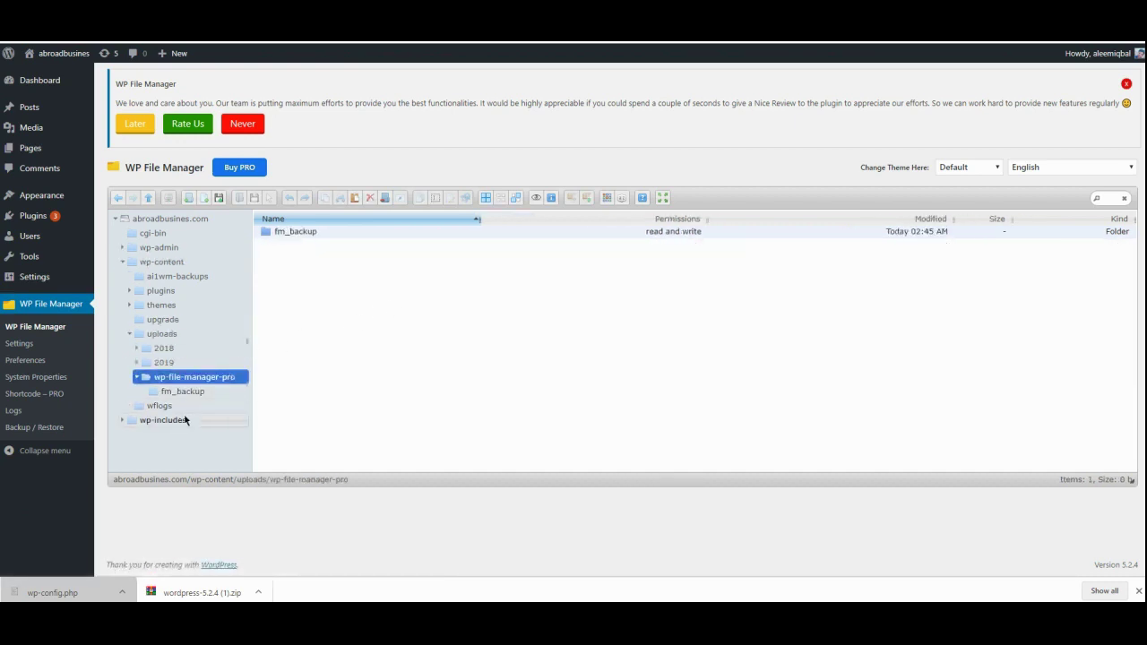
click(177, 304)
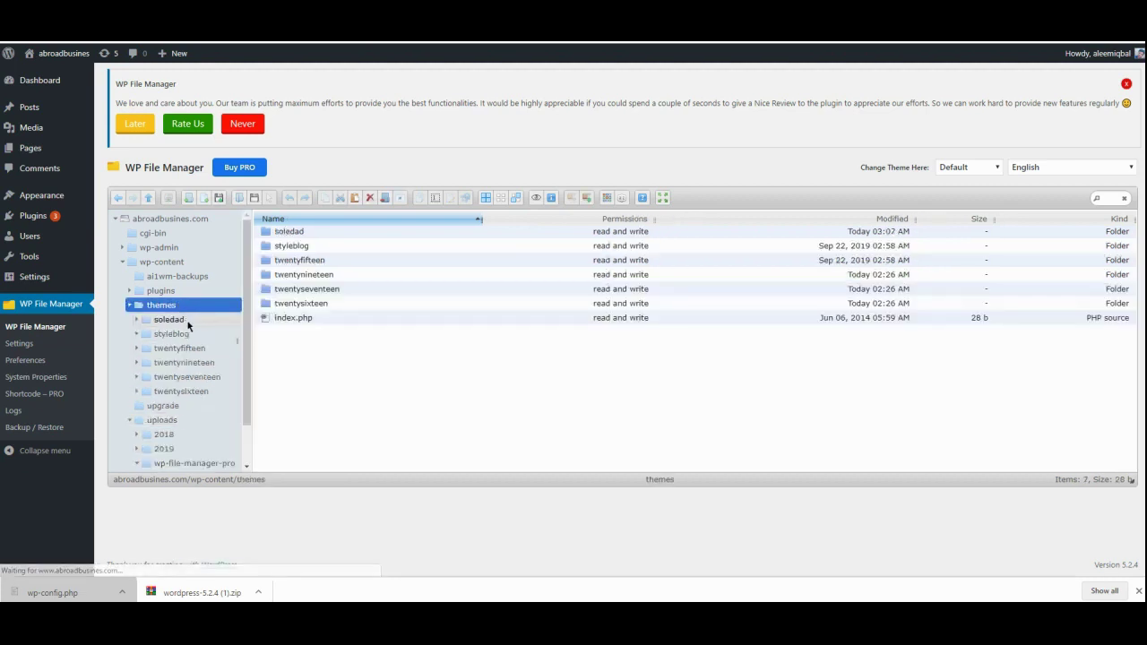
click(192, 323)
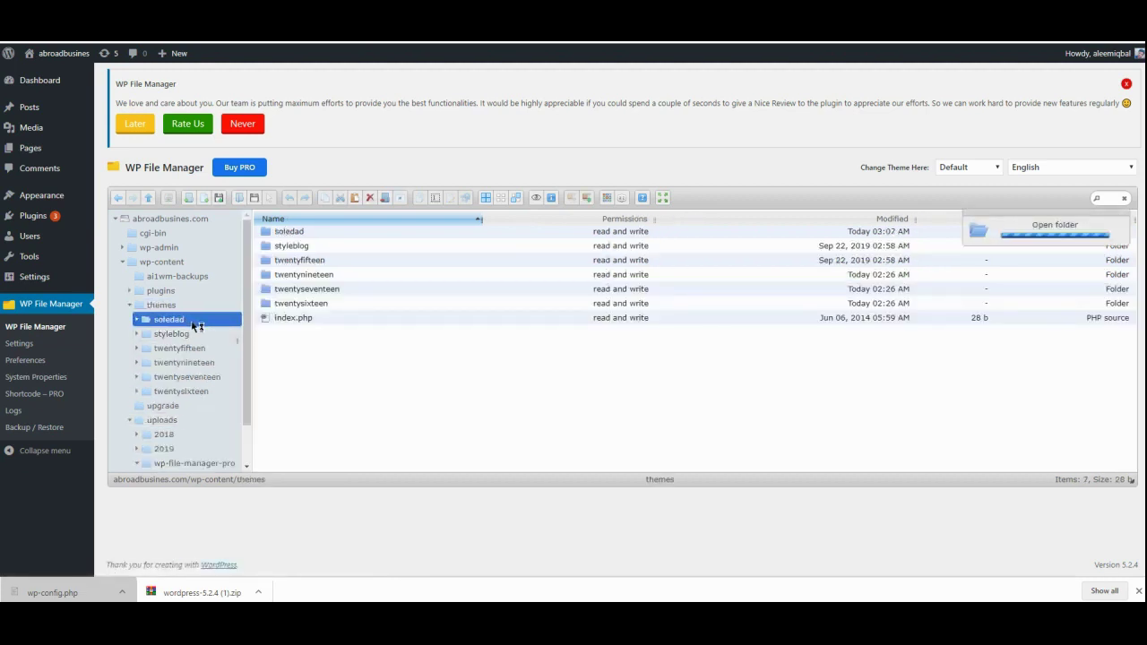
scroll(332, 377, down, 10)
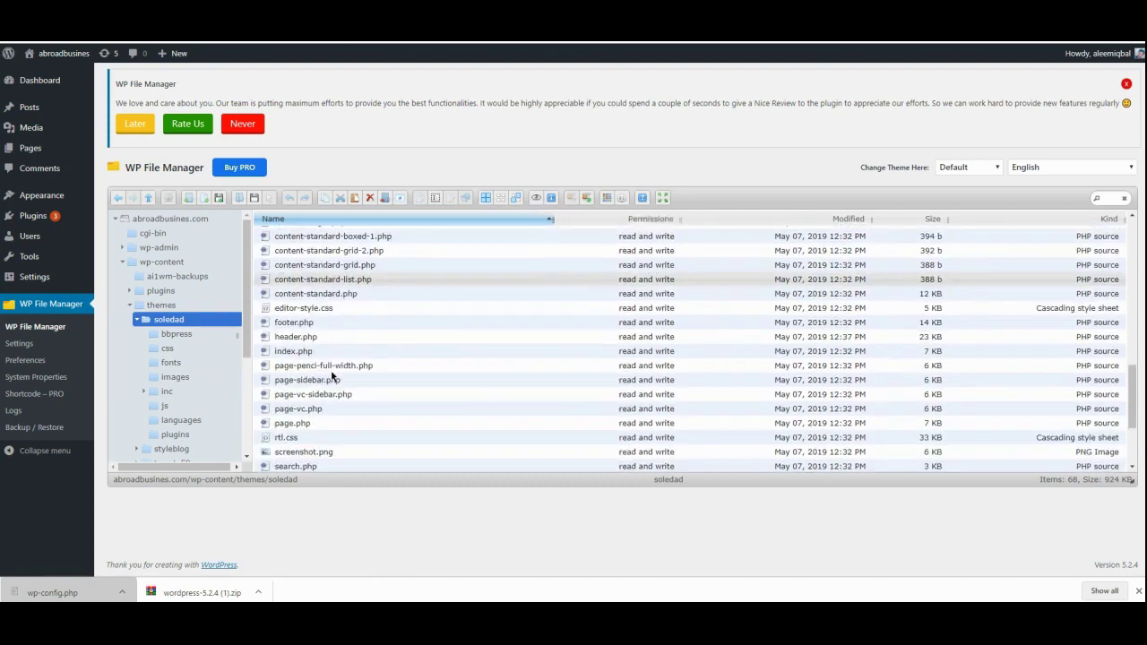
scroll(332, 376, down, 3)
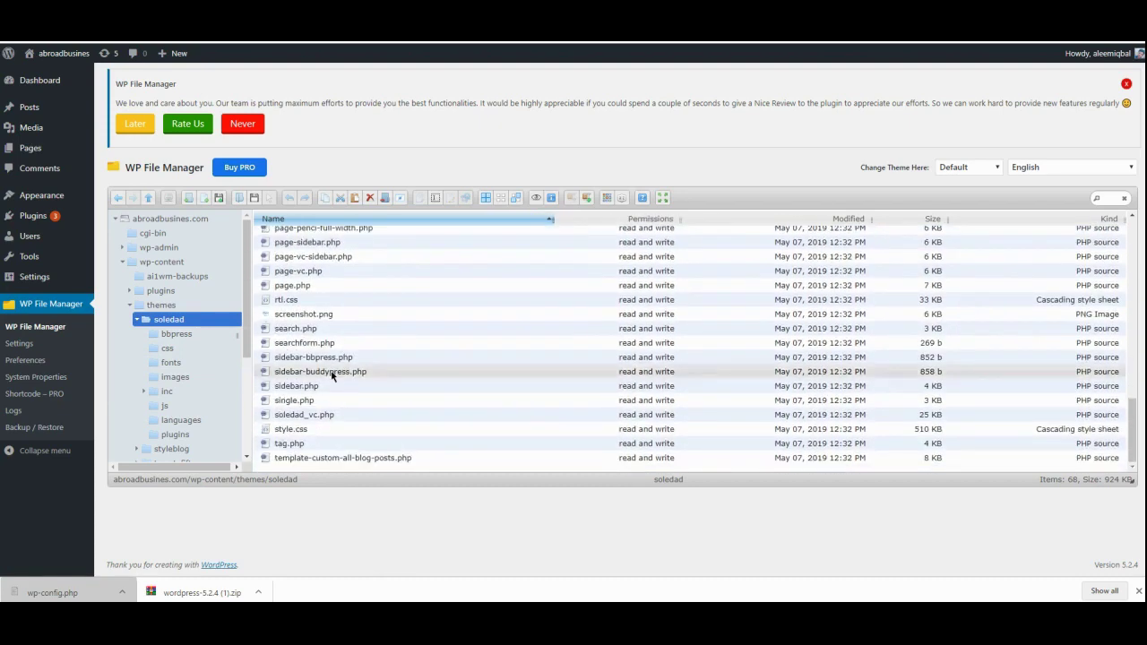
scroll(331, 376, up, 15)
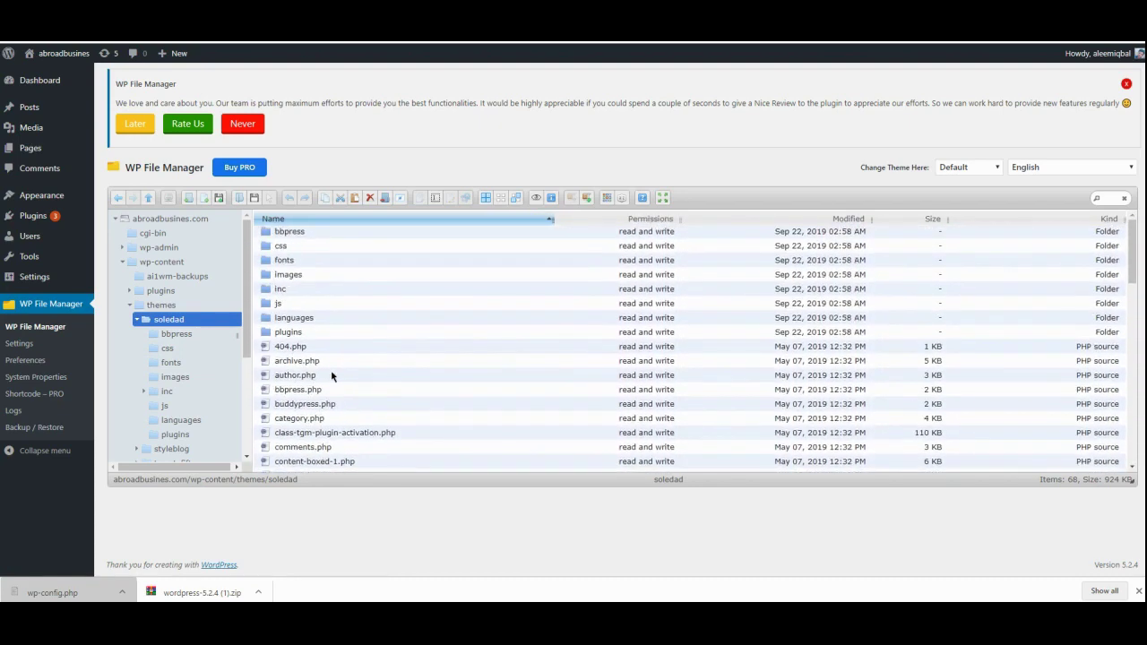
scroll(331, 376, down, 8)
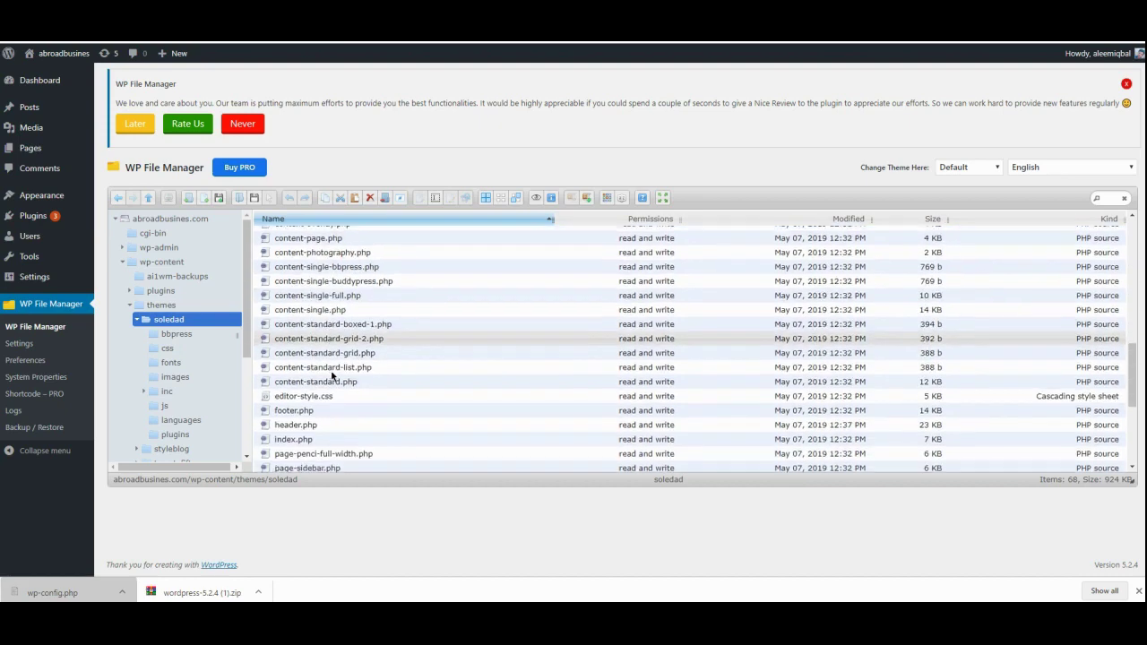
scroll(331, 375, down, 5)
scroll(330, 375, up, 5)
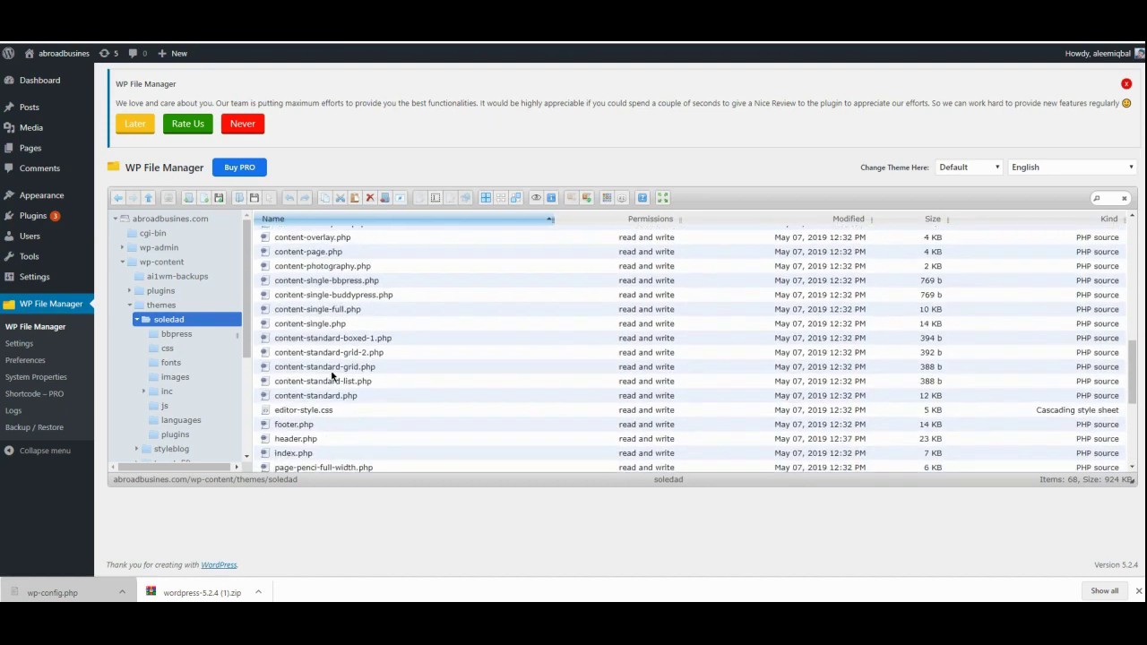
scroll(331, 376, up, 12)
scroll(330, 376, down, 6)
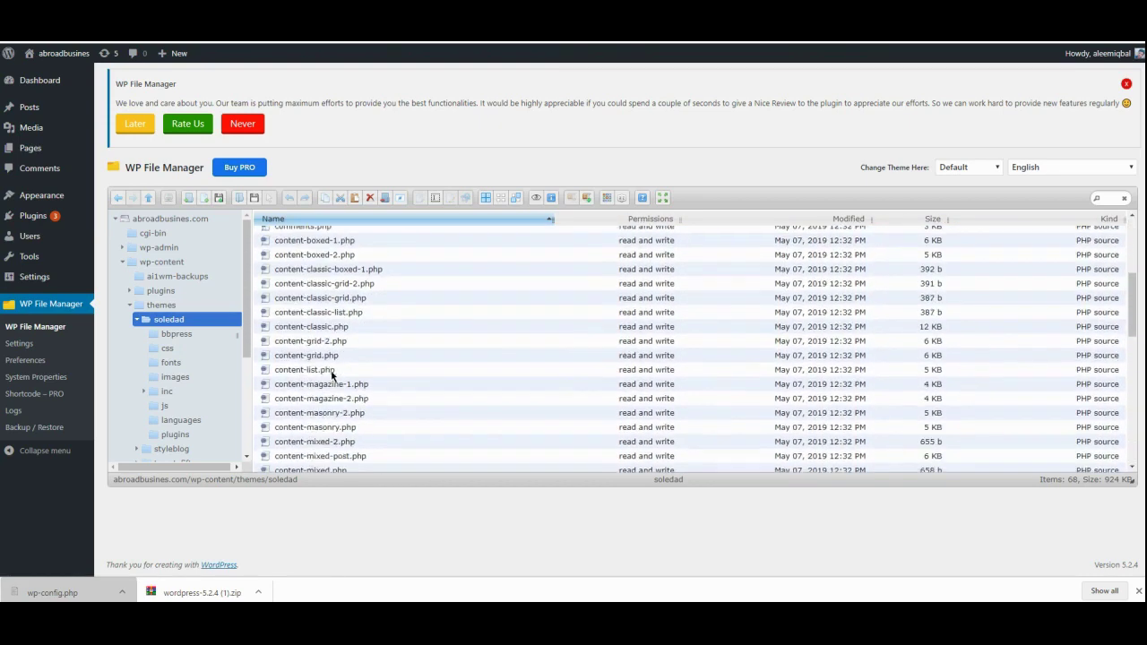
scroll(330, 377, down, 1)
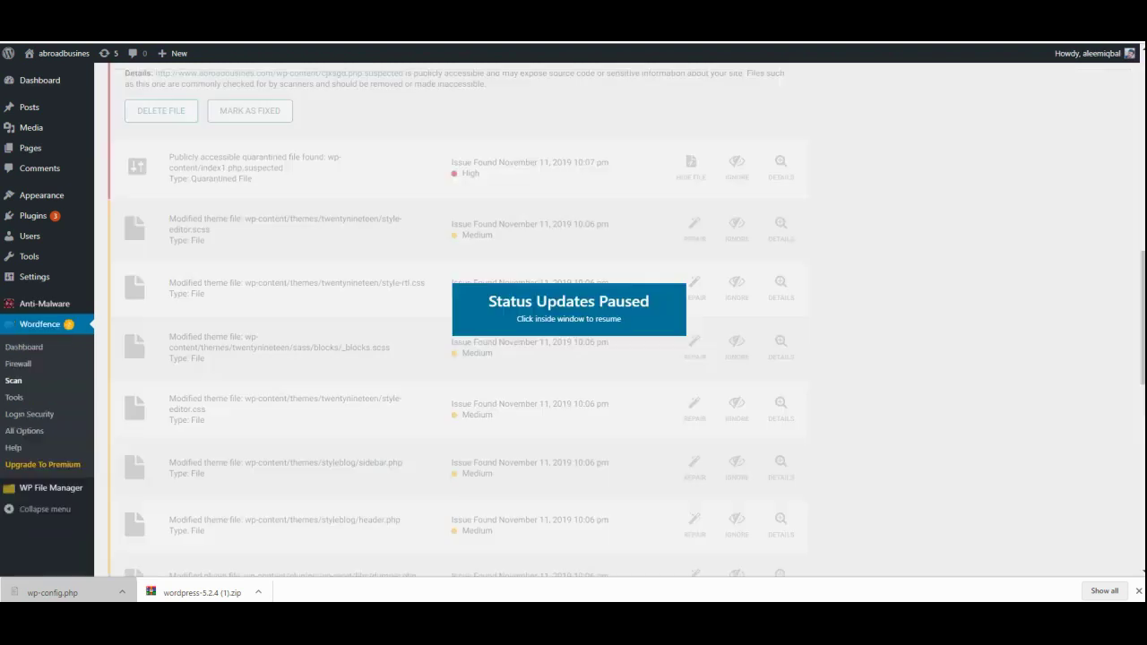
Step: Return to the Wordfence page, open the site's installed plugins list and review the plugins and their available updates
click(54, 215)
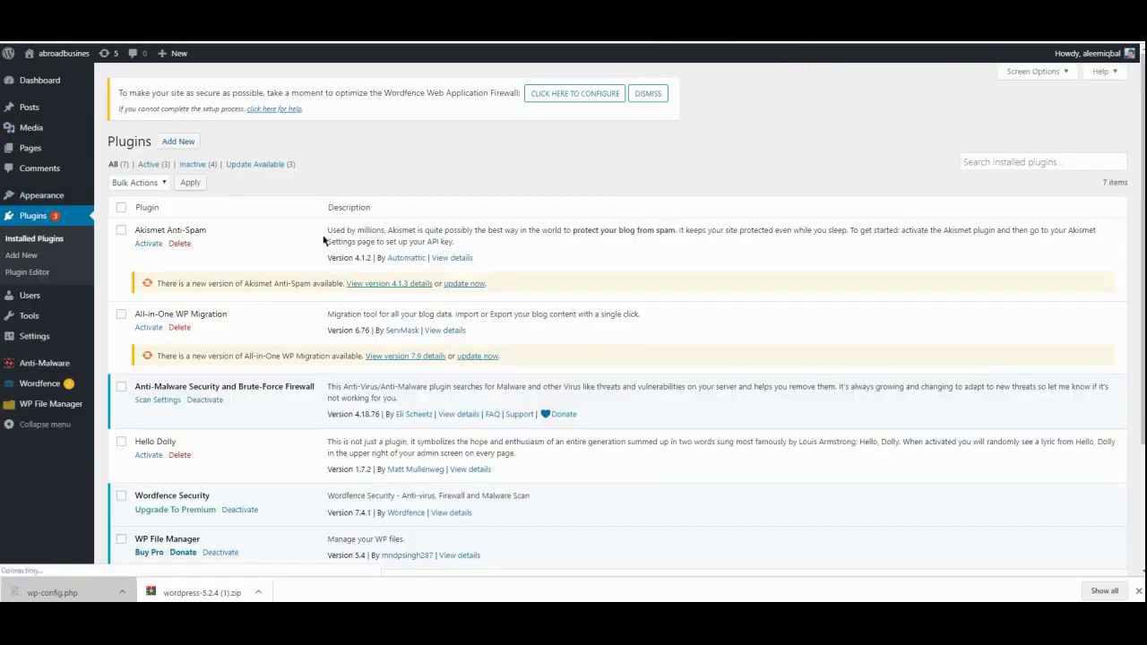
scroll(323, 243, down, 3)
scroll(323, 243, up, 1)
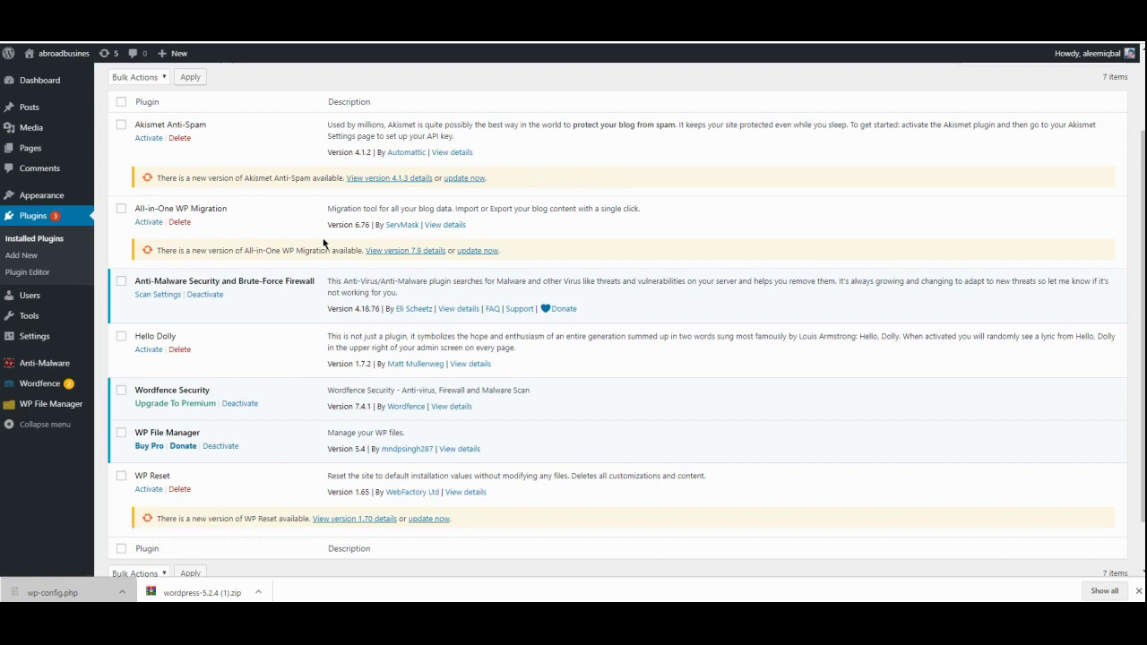
scroll(324, 243, up, 2)
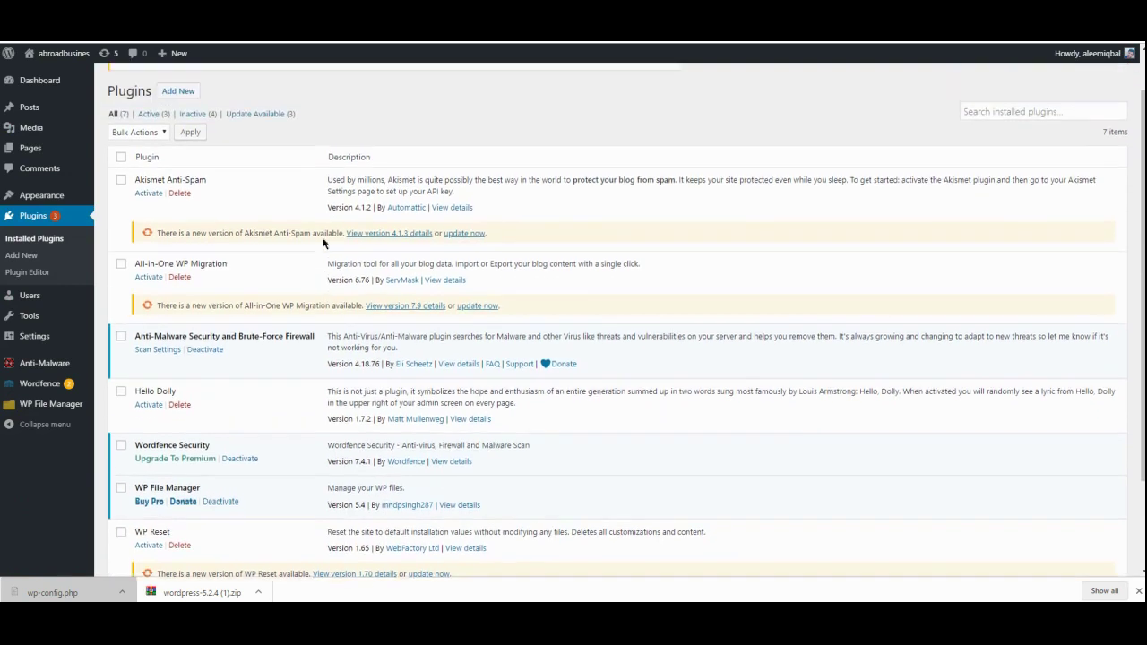
Step: Switch to a text editor and note the active plugin names WP File Manager and Wordfence Security on separate lines
scroll(324, 243, down, 2)
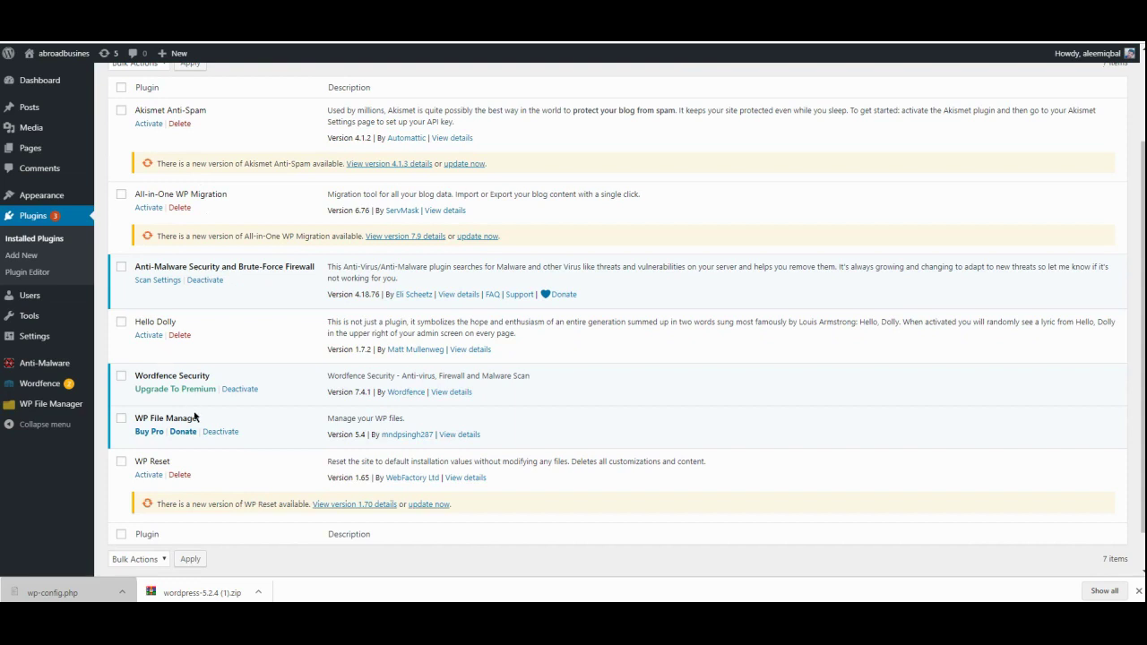
drag(206, 425, 125, 424)
key(super)
key(super)
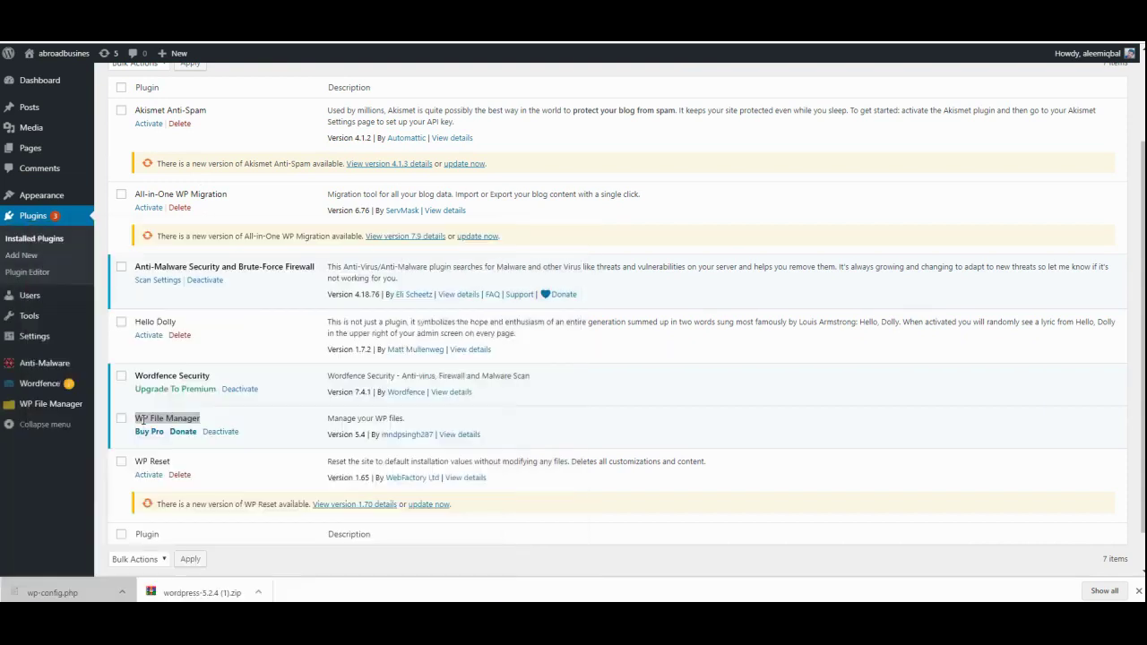
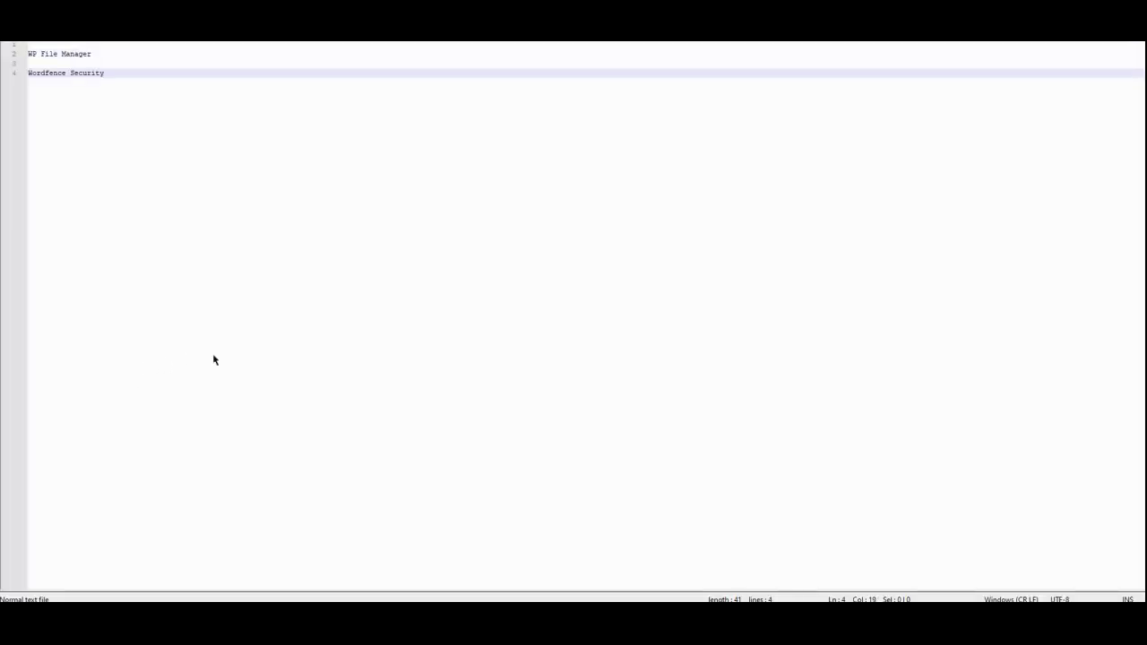
Step: Copy the Anti-Malware Security and Brute-Force Firewall plugin name from the plugins list into the text editor notes
key(alt+Tab)
scroll(290, 335, up, 2)
mouse_move(320, 395)
mouse_down()
mouse_move(131, 391)
mouse_move(325, 384)
mouse_up()
key(ctrl+c)
key(alt+Tab)
key(Return)
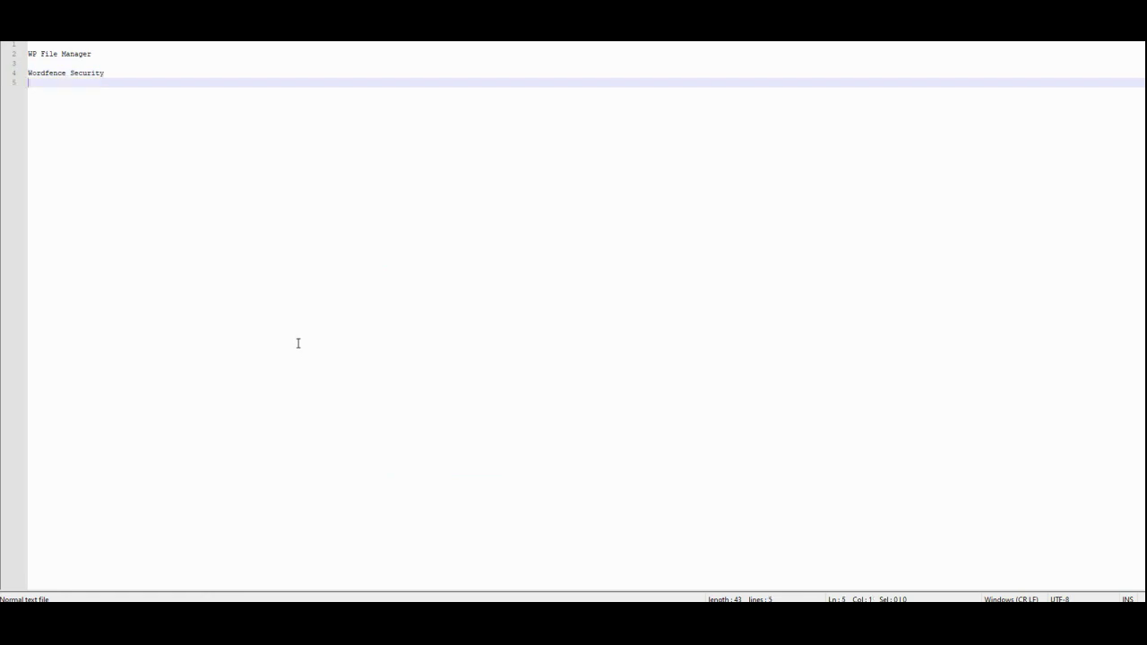
key(ctrl+v)
key(alt+Tab)
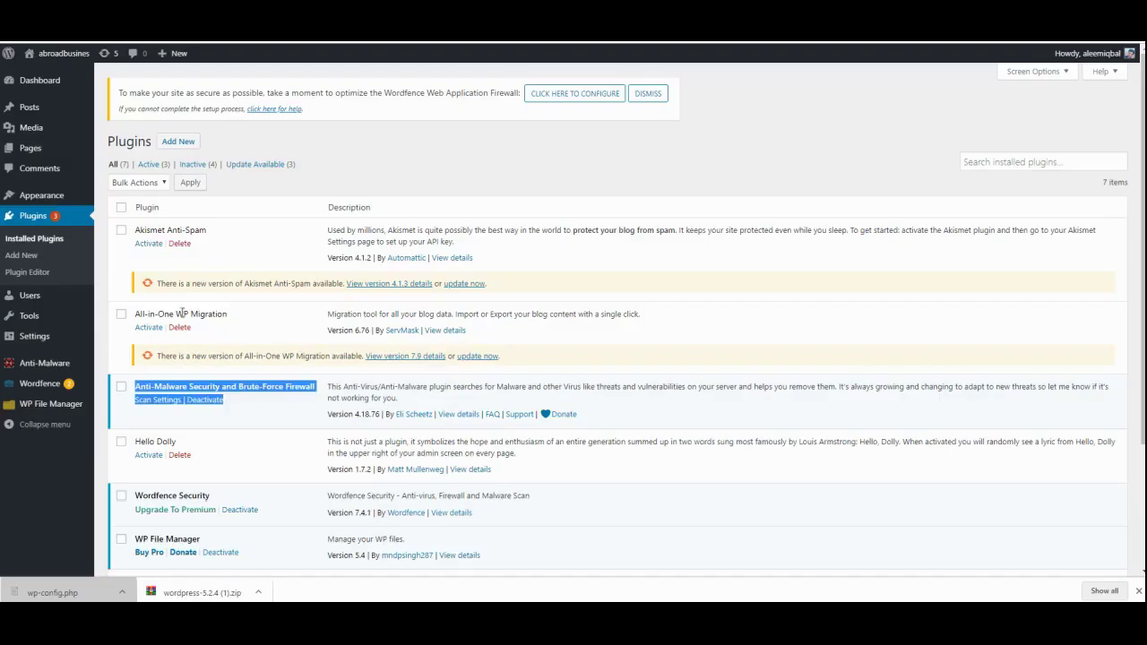
Step: Add the All-in-One WP Migration plugin name to the notes, separated by blank lines
drag(230, 313, 113, 311)
key(ctrl+c)
scroll(269, 462, down, 2)
key(alt+Tab)
key(Return)
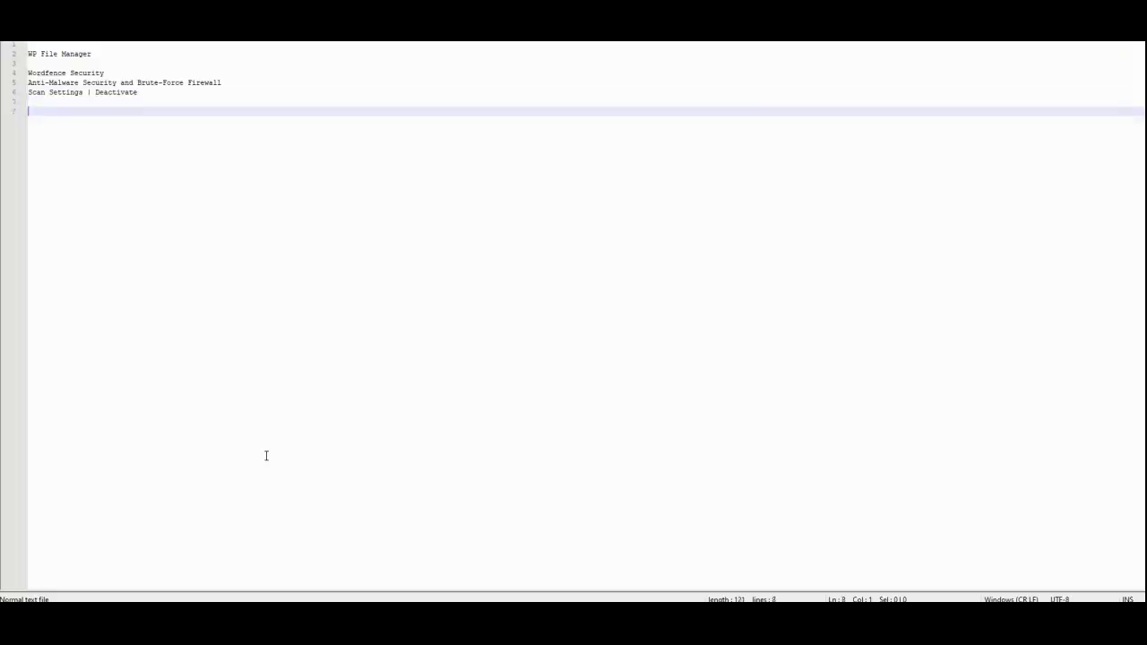
key(Return)
key(Return)
key(ctrl+v)
Step: Remove the stray "Scan Settings | Deactivate" line from the plugin notes
drag(144, 93, 28, 93)
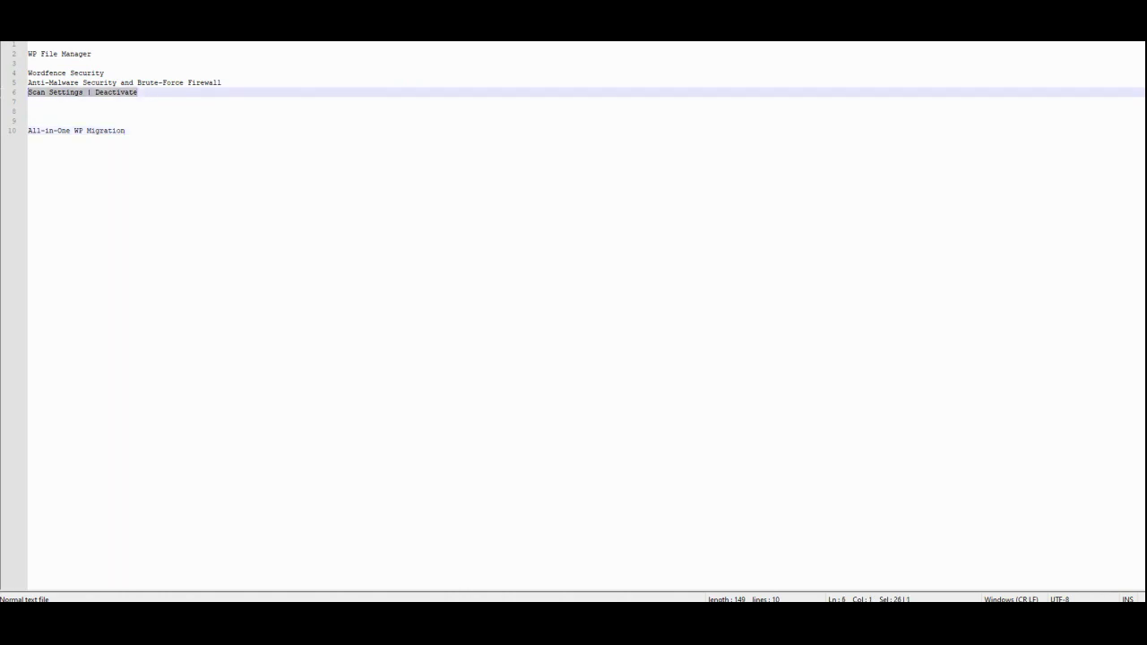
key(BackSpace)
key(BackSpace)
click(147, 139)
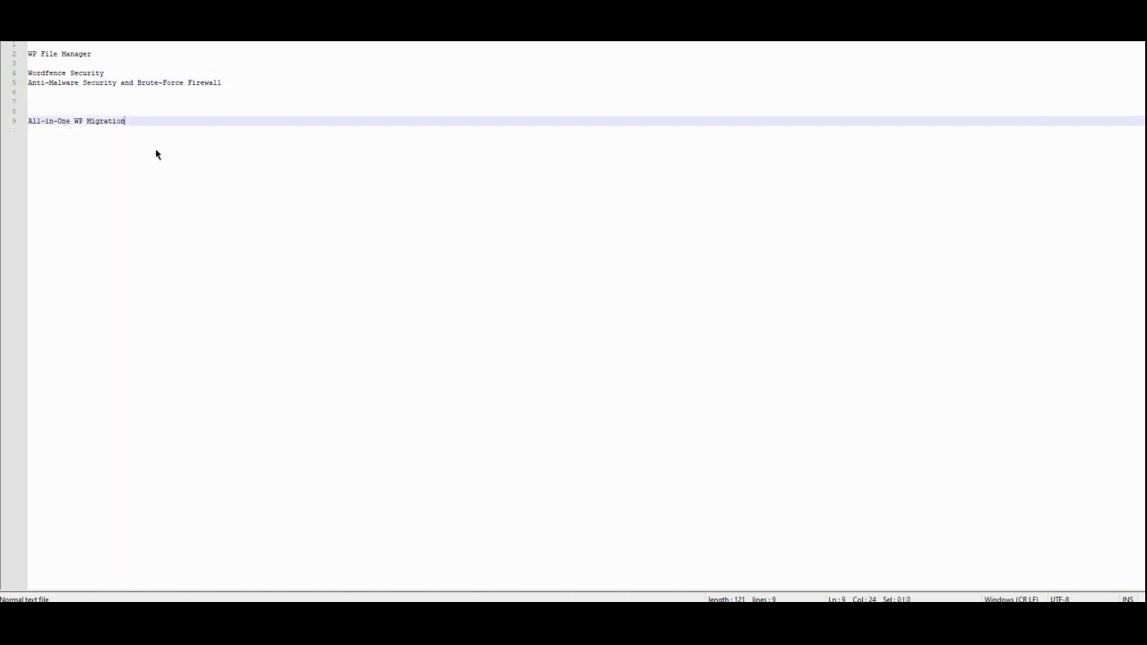
Step: Check the rest of the installed plugins list, including WP Reset, against the plugin names in the notes
key(alt+Tab)
drag(159, 416, 135, 415)
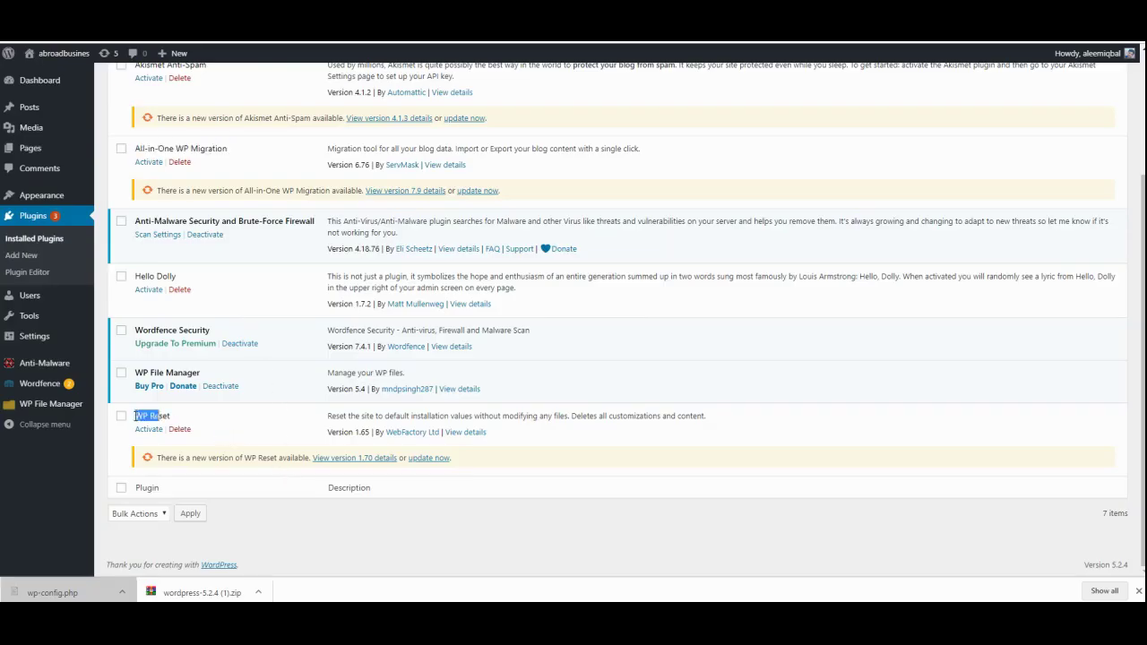
scroll(163, 437, up, 2)
scroll(168, 442, down, 1)
scroll(167, 442, down, 2)
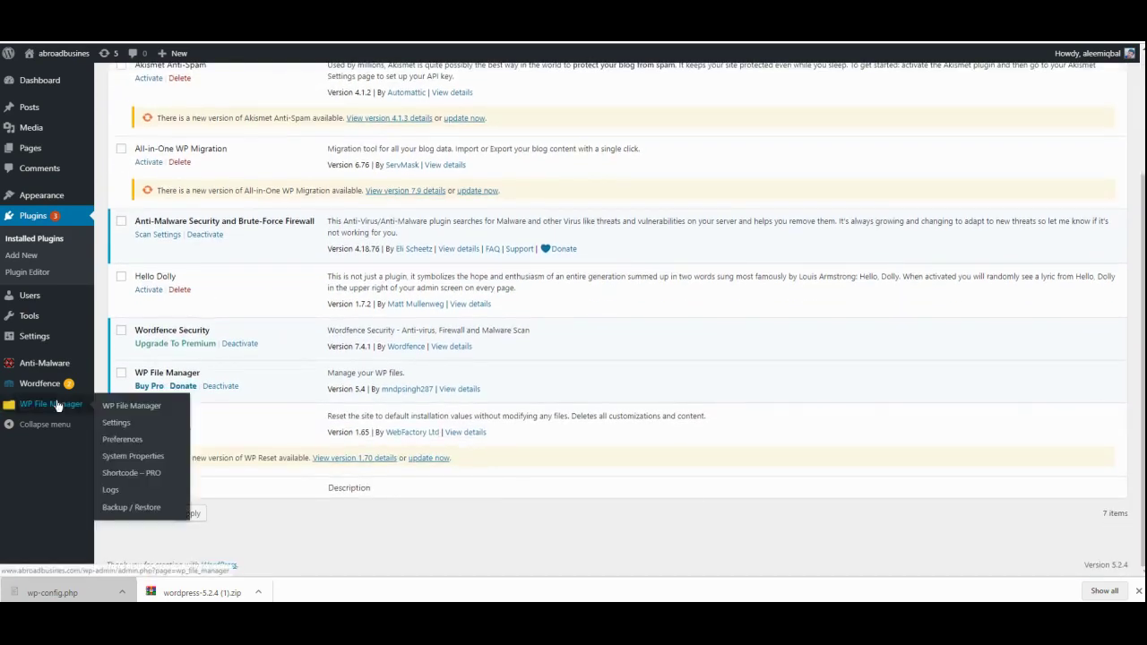
scroll(127, 365, up, 1)
scroll(126, 364, up, 1)
key(alt+Tab)
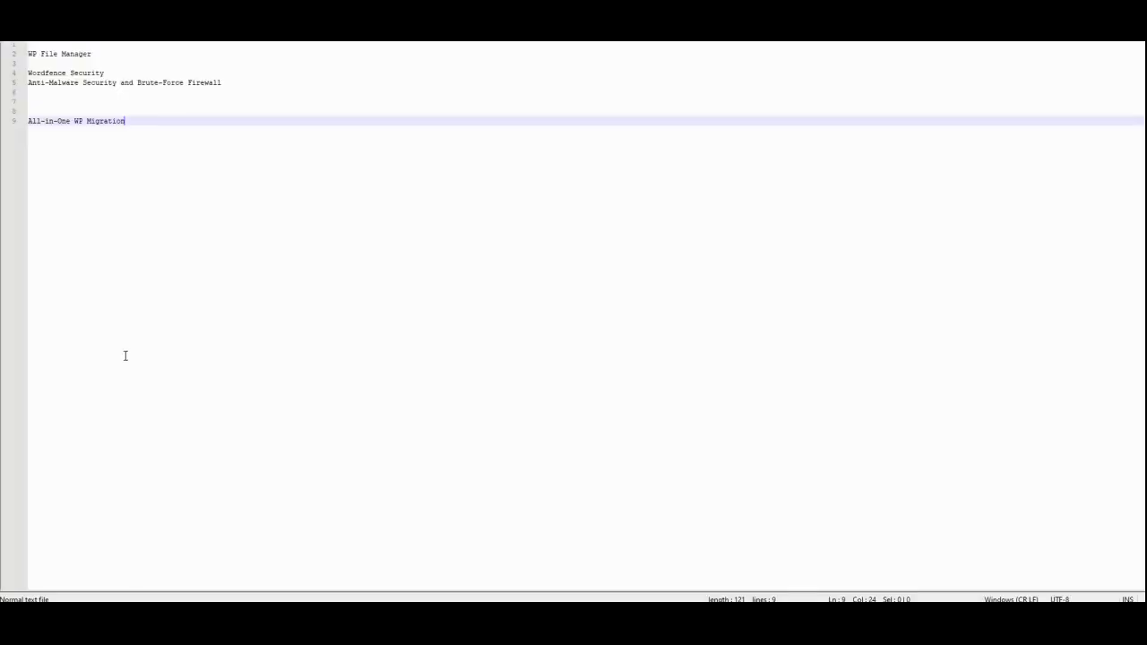
Step: Copy the Akismet Anti-Spam plugin name from the plugins list into the notes
key(alt+Tab)
drag(213, 230, 128, 240)
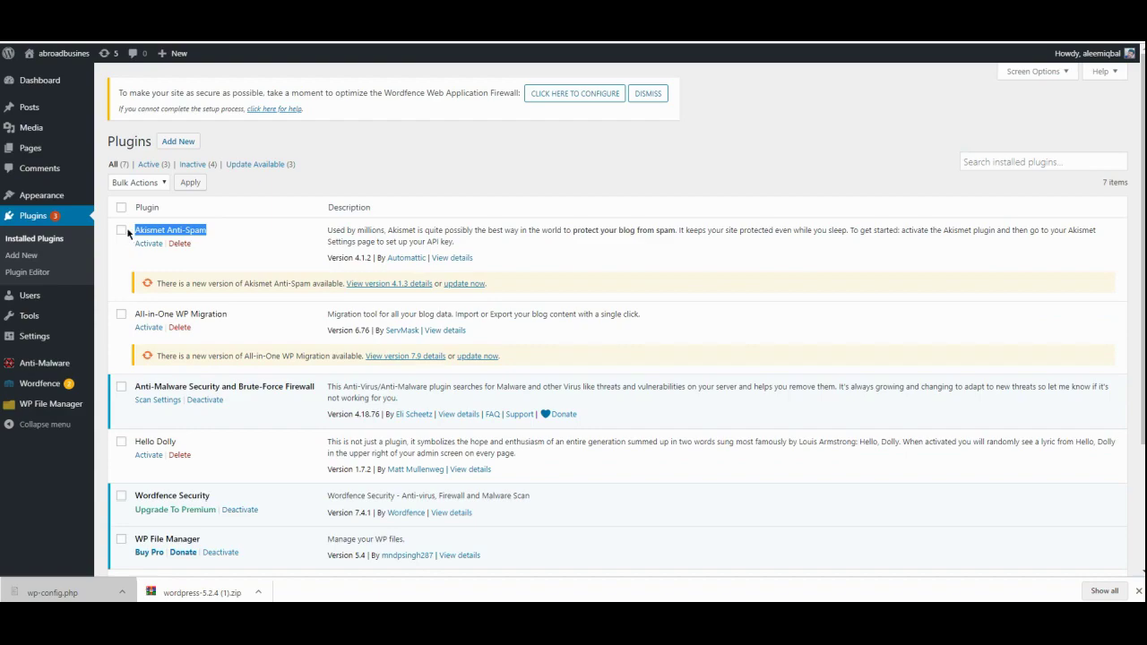
key(ctrl+c)
key(alt+Tab)
key(Return)
key(Return)
key(ctrl+v)
key(alt+Tab)
Step: Review the site's installed themes and check which one is active
click(51, 403)
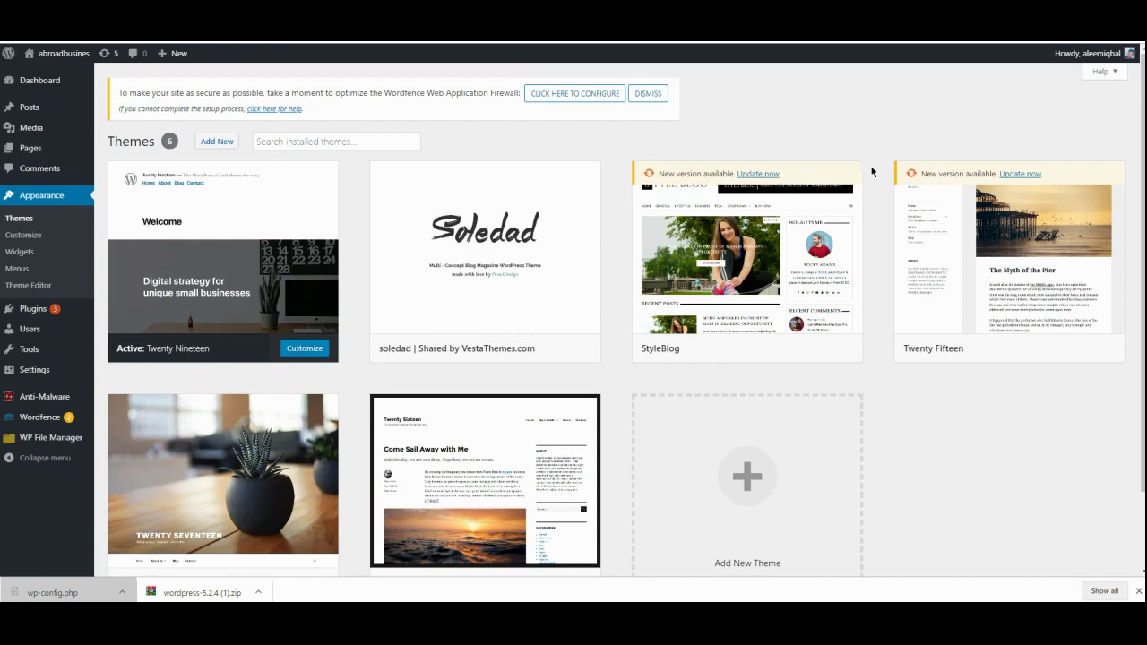
scroll(871, 171, down, 2)
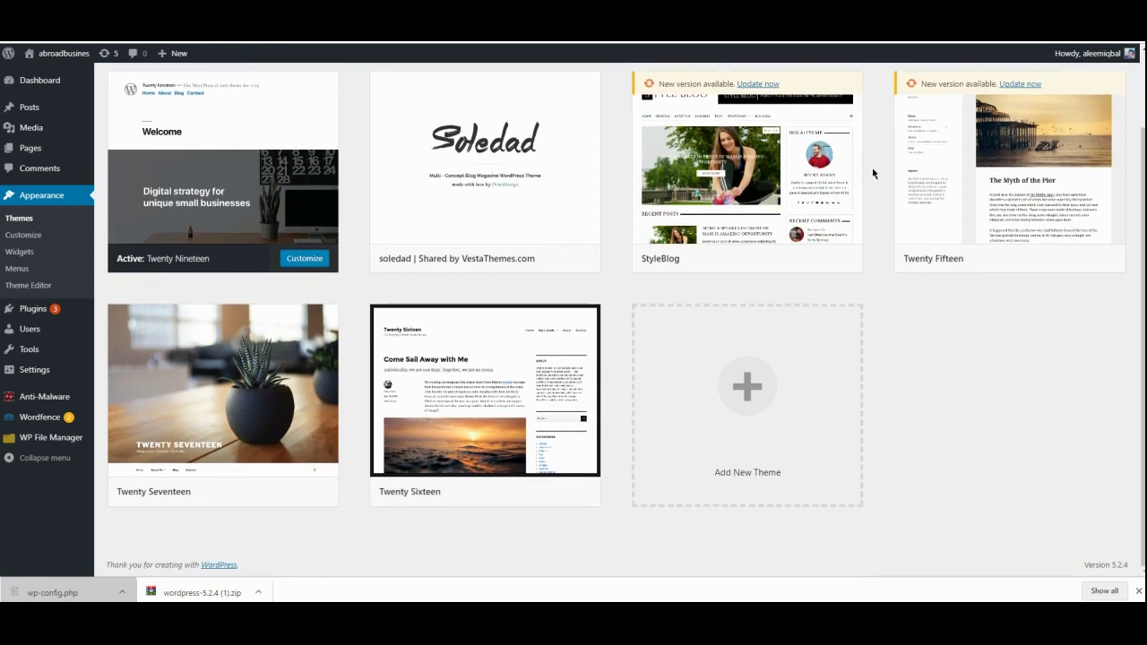
mouse_move(821, 178)
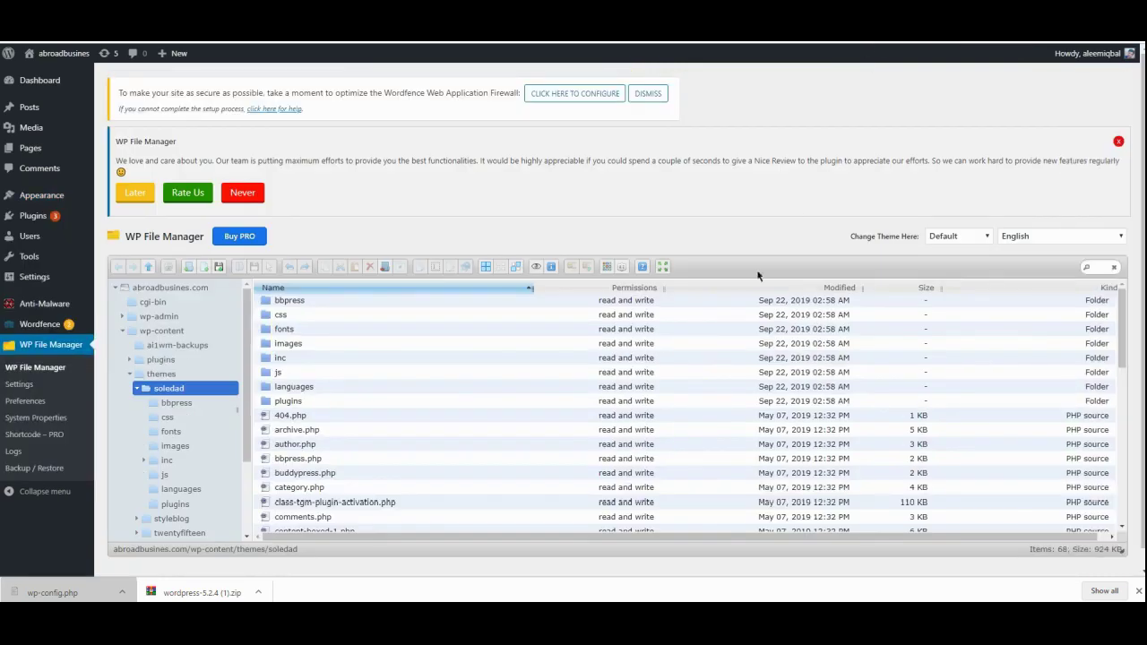
Step: In WP File Manager, pack the soledad and styleblog folders of wp-content/themes into a ZIP archive
scroll(176, 438, up, 3)
click(177, 375)
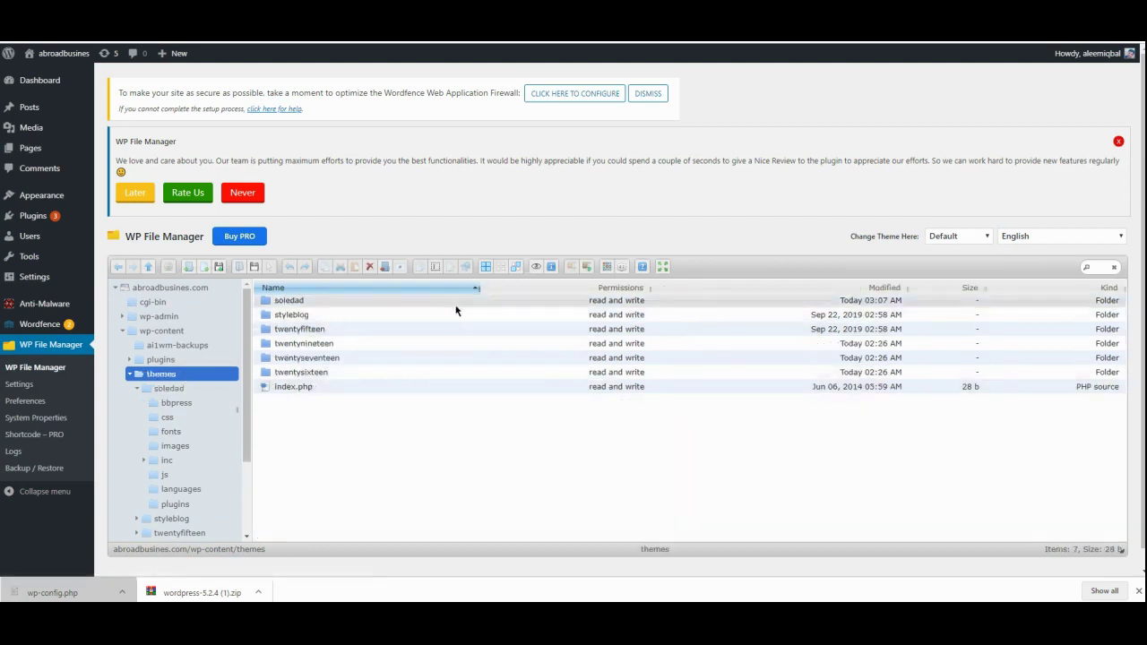
click(457, 304)
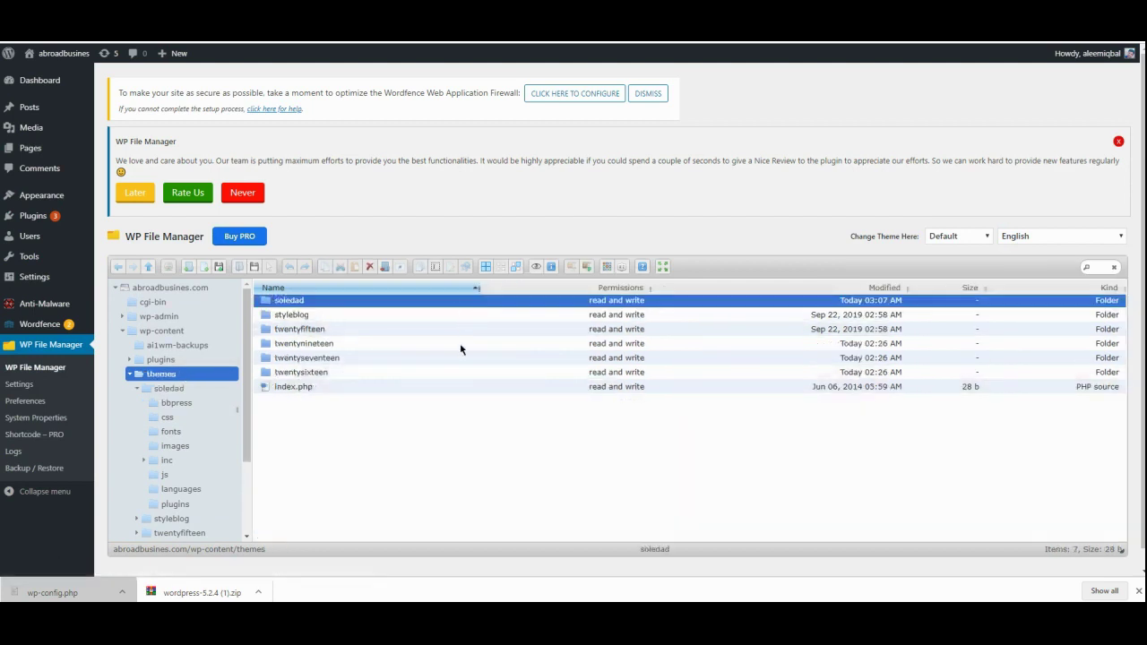
shift+click(505, 315)
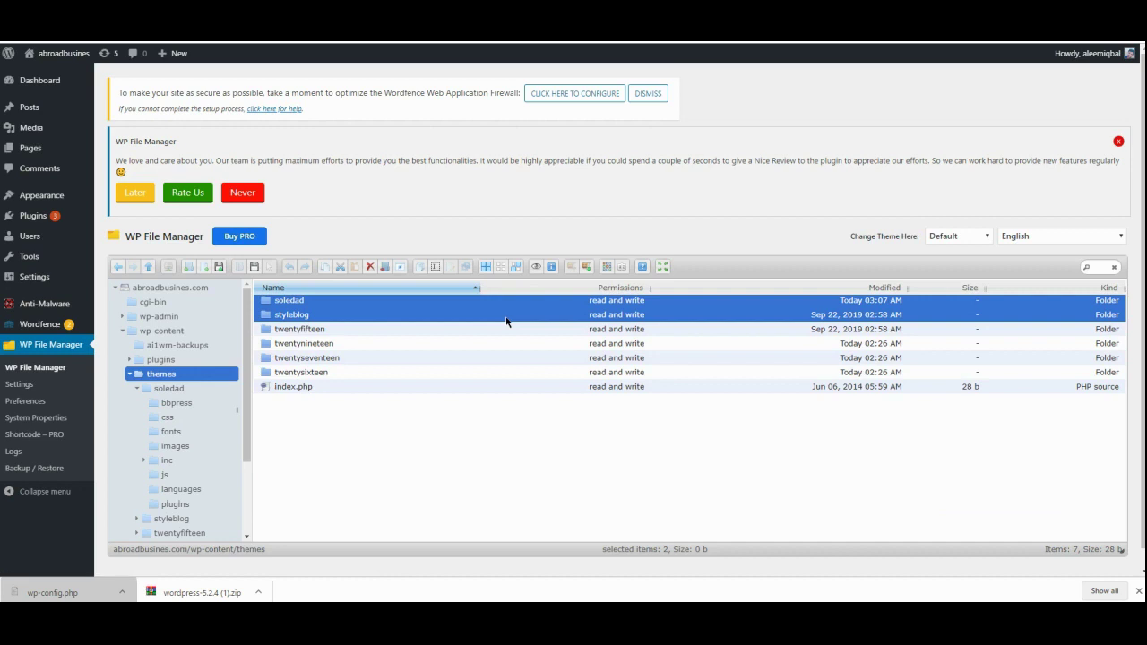
right_click(505, 320)
mouse_move(573, 488)
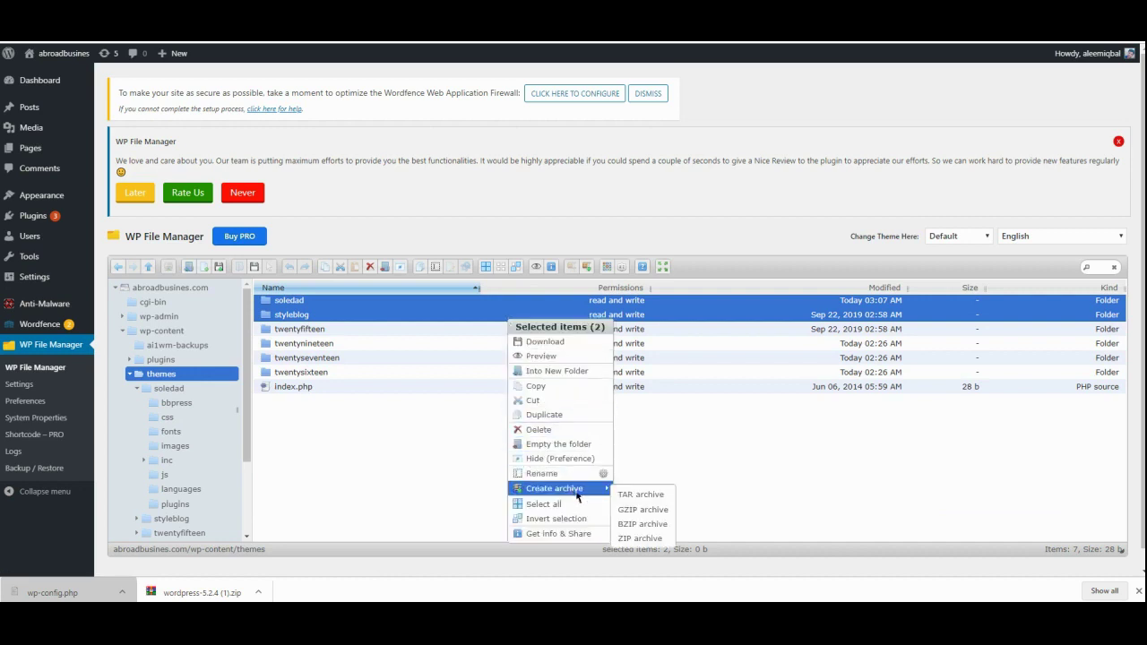
click(650, 537)
key(Return)
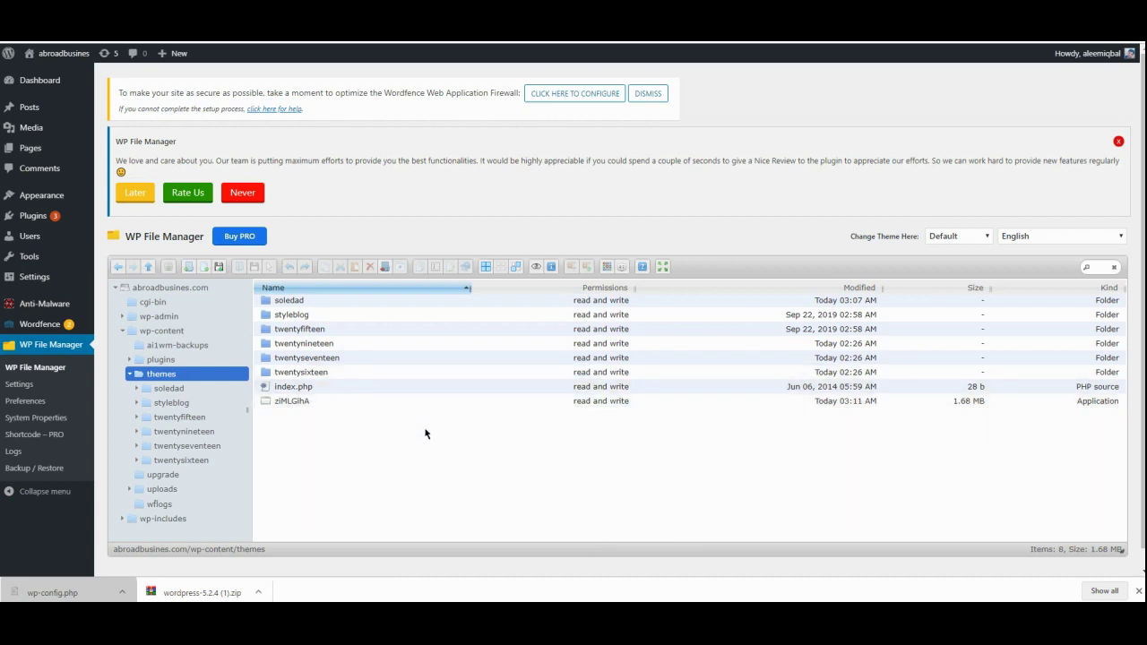
Step: Permanently remove the soledad, styleblog, twentyfifteen, twentyseventeen and twentysixteen theme folders, keeping twentynineteen
click(397, 372)
shift+click(414, 331)
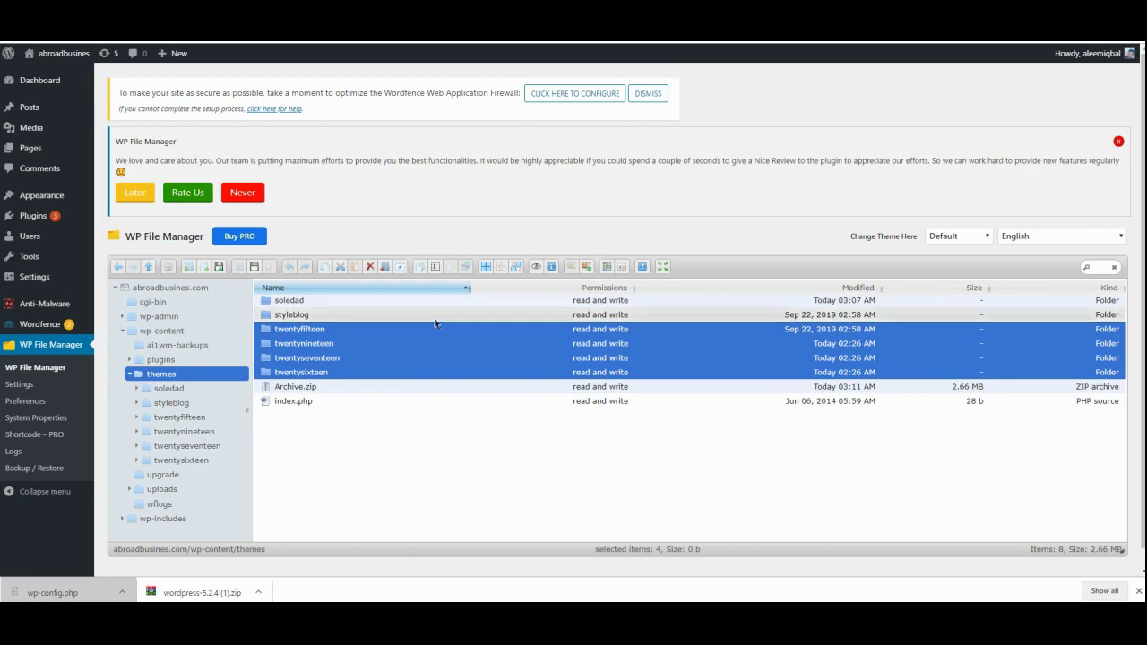
shift+click(435, 317)
shift+click(433, 303)
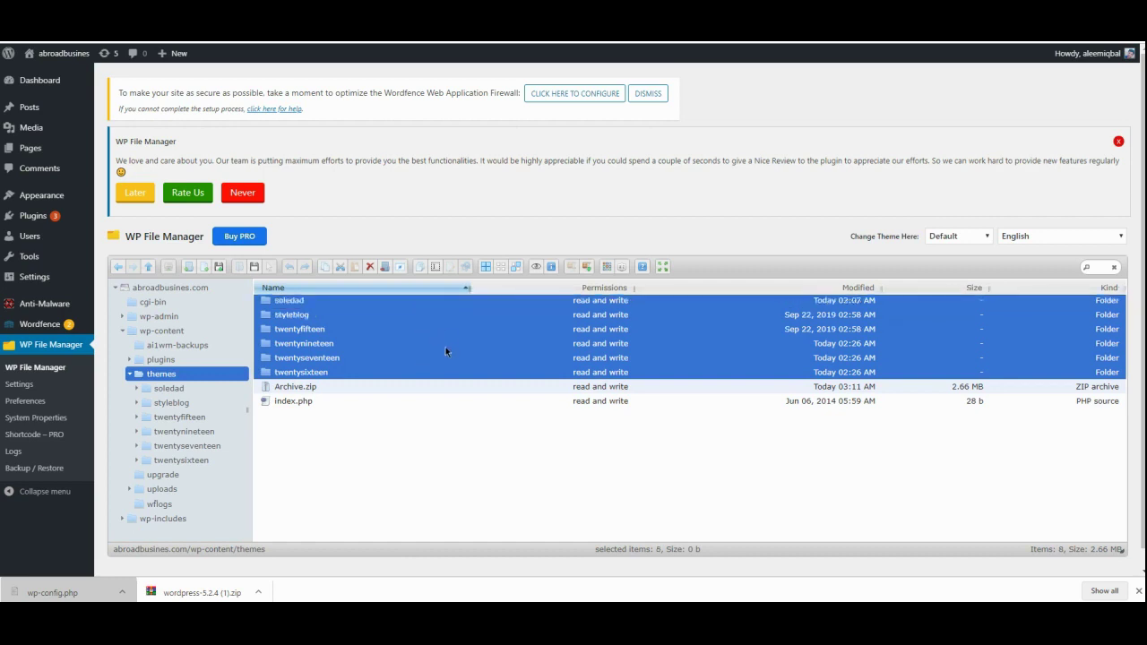
ctrl+click(347, 347)
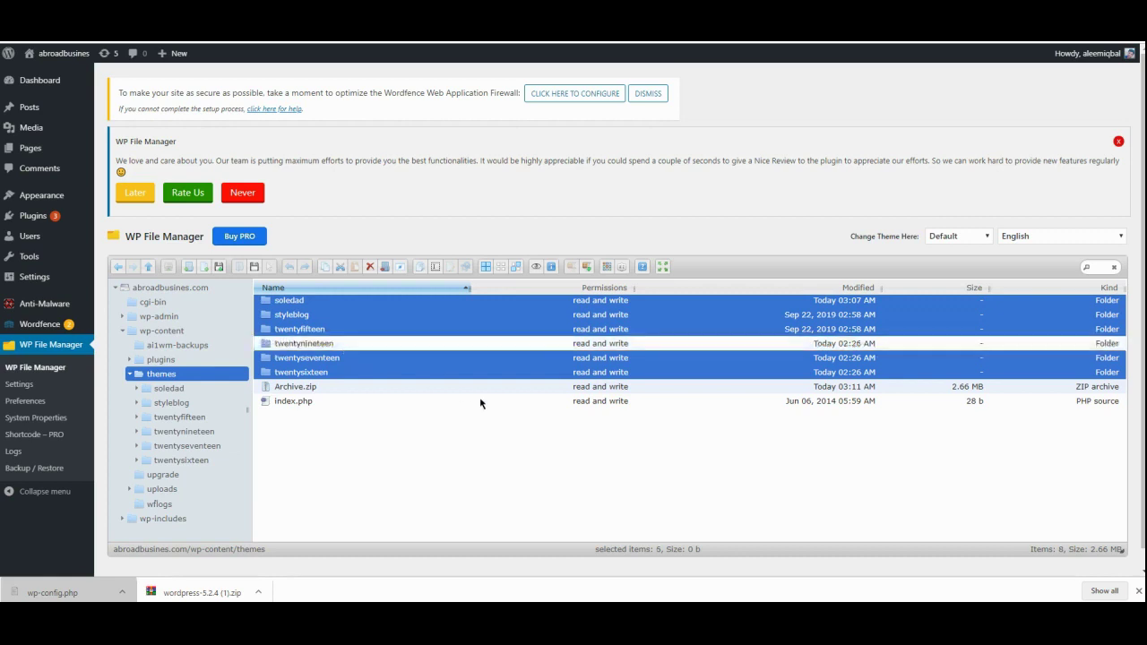
key(Delete)
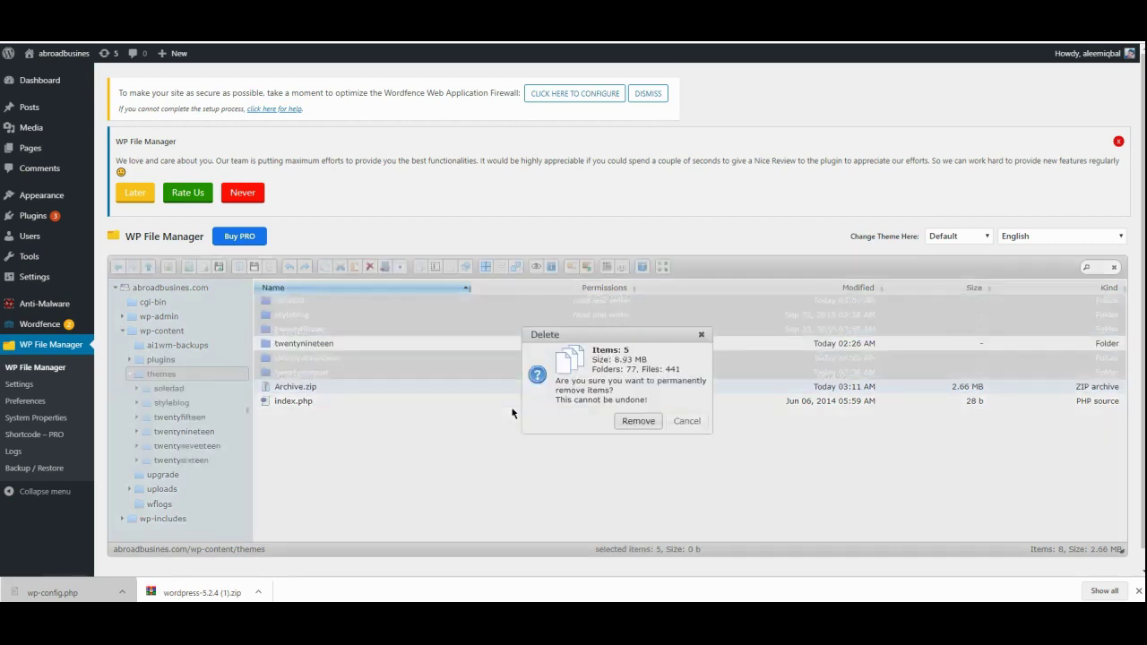
key(Return)
Step: Rename Archive.zip in the themes folder to Themes Backup.zip
click(301, 318)
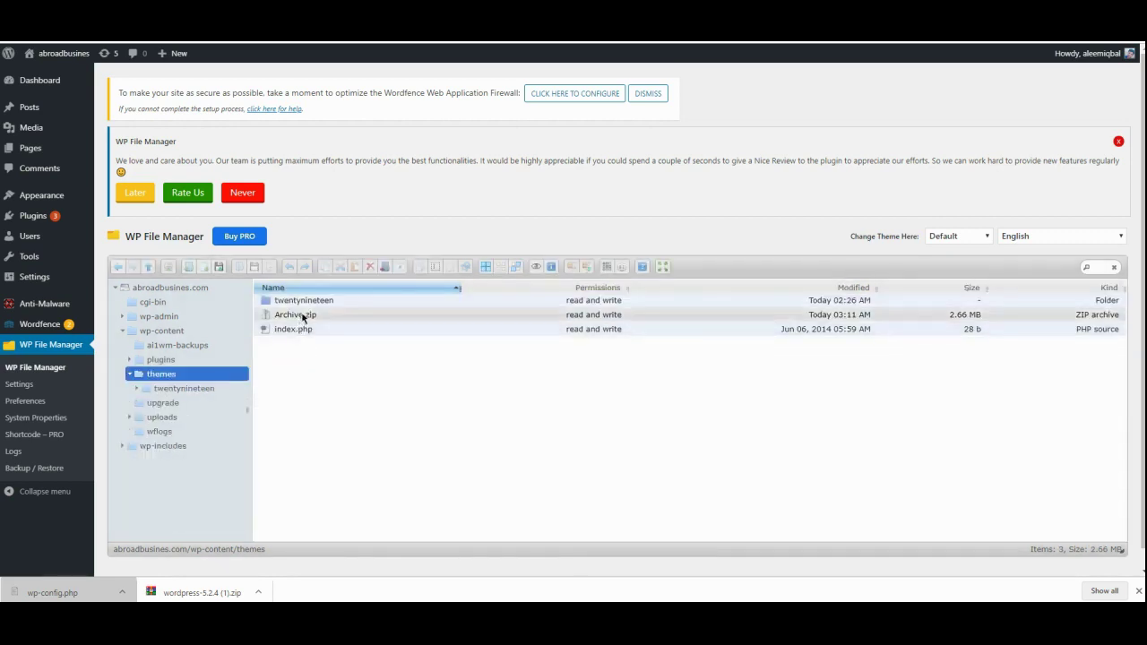
key(F2)
text(Back.zip)
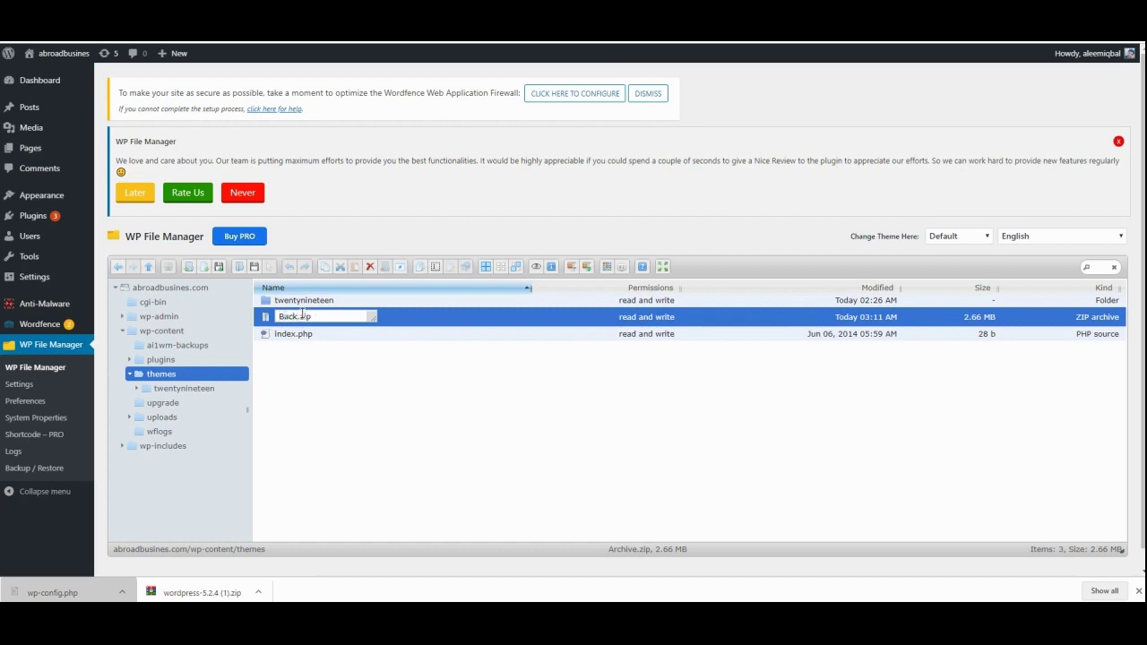
key(BackSpace)
key(BackSpace)
key(BackSpace)
text(Themes Backup)
key(Return)
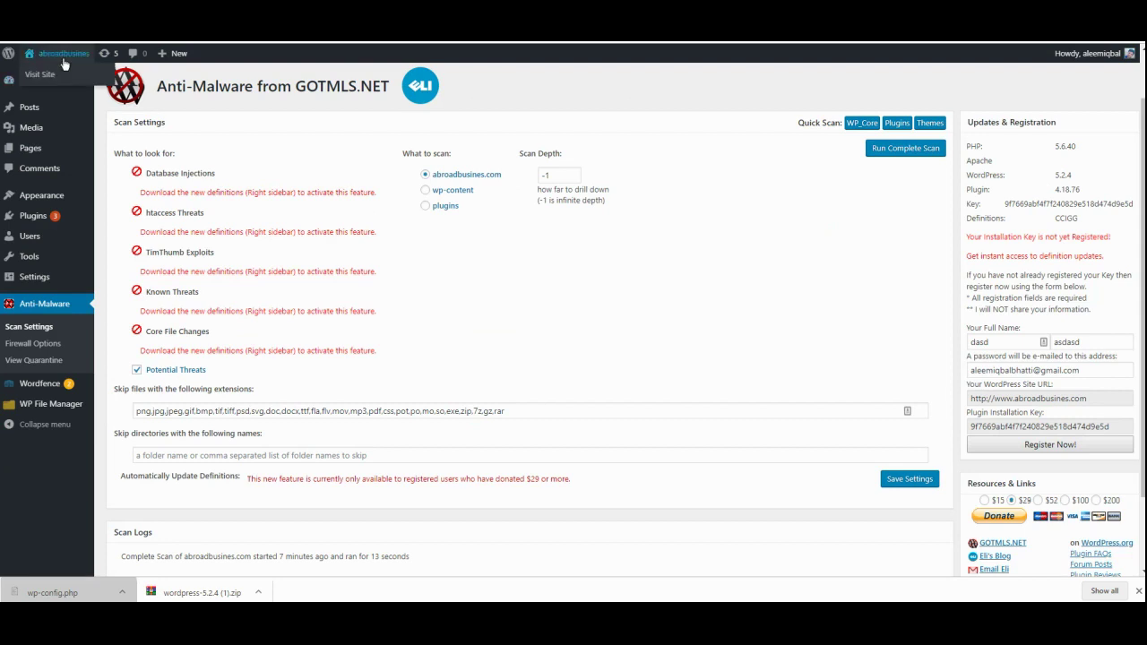
Step: Return to the installed plugins page and look through the list of plugins again
click(77, 79)
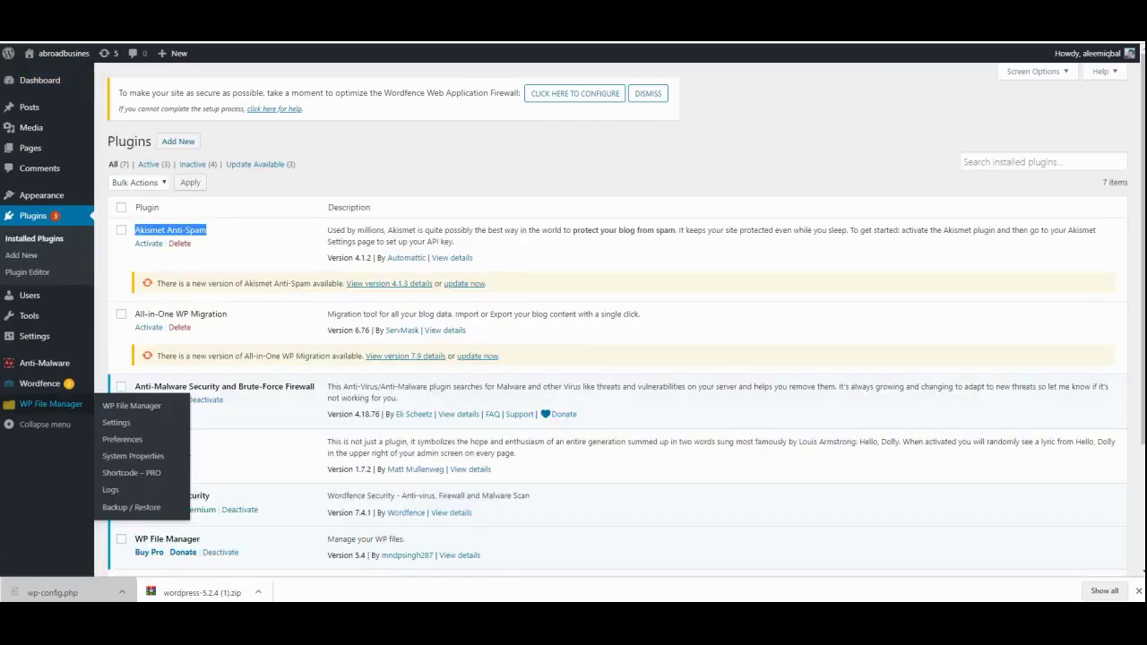
click(712, 334)
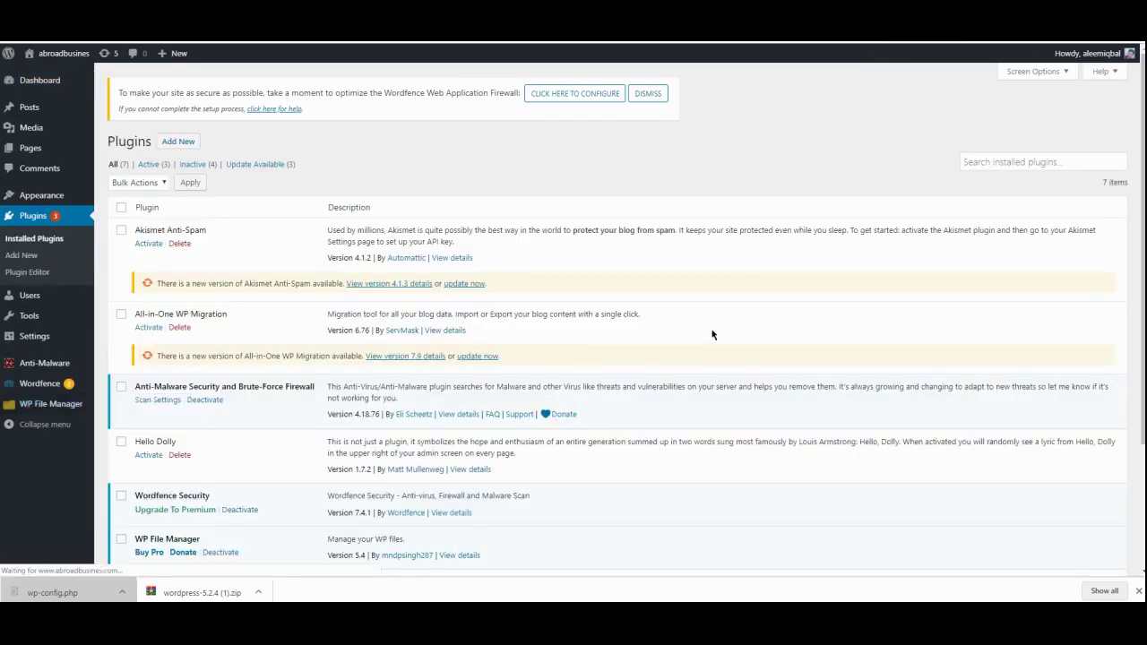
scroll(712, 334, down, 2)
scroll(713, 334, up, 2)
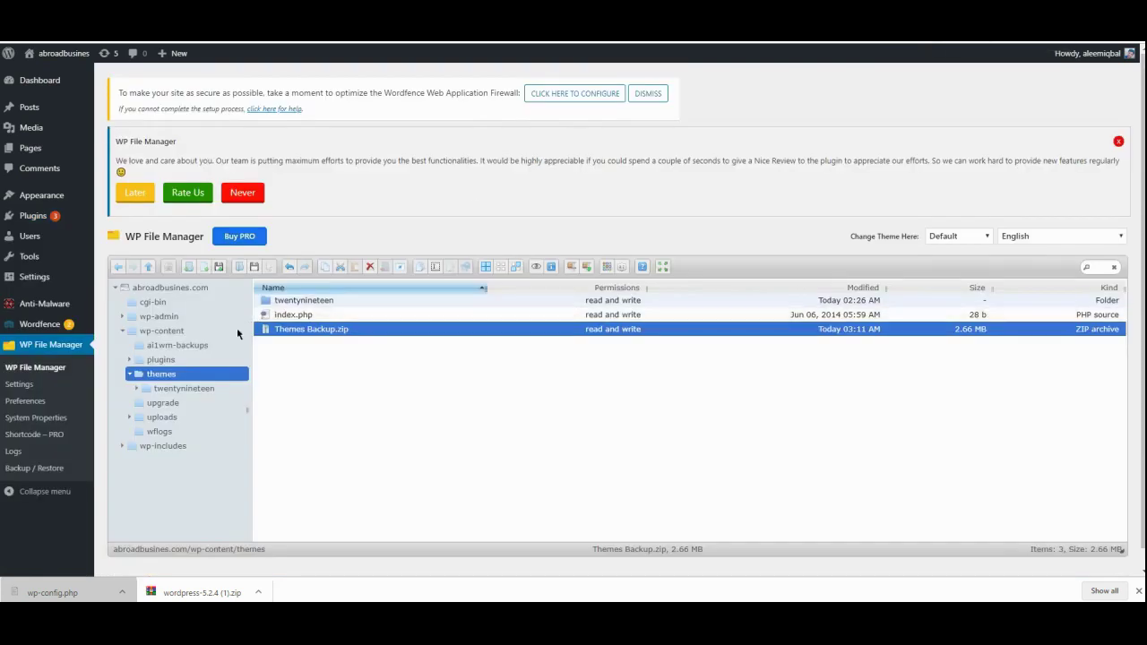
Step: Permanently delete all folders and files in wp-content/plugins except index.php
click(211, 360)
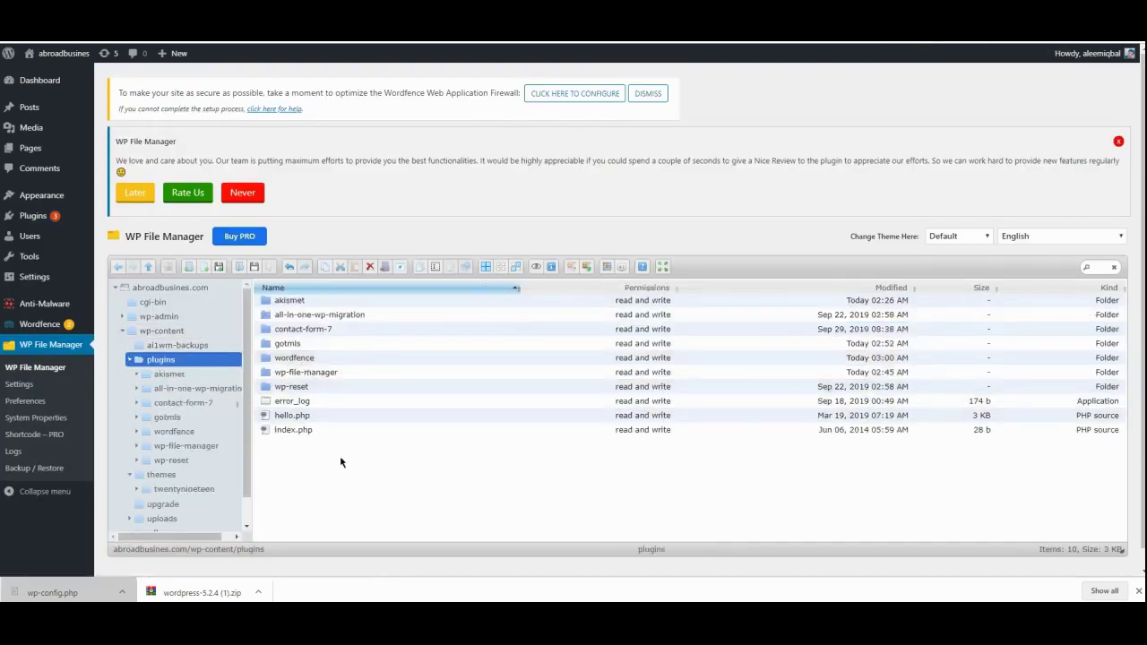
drag(340, 457, 266, 262)
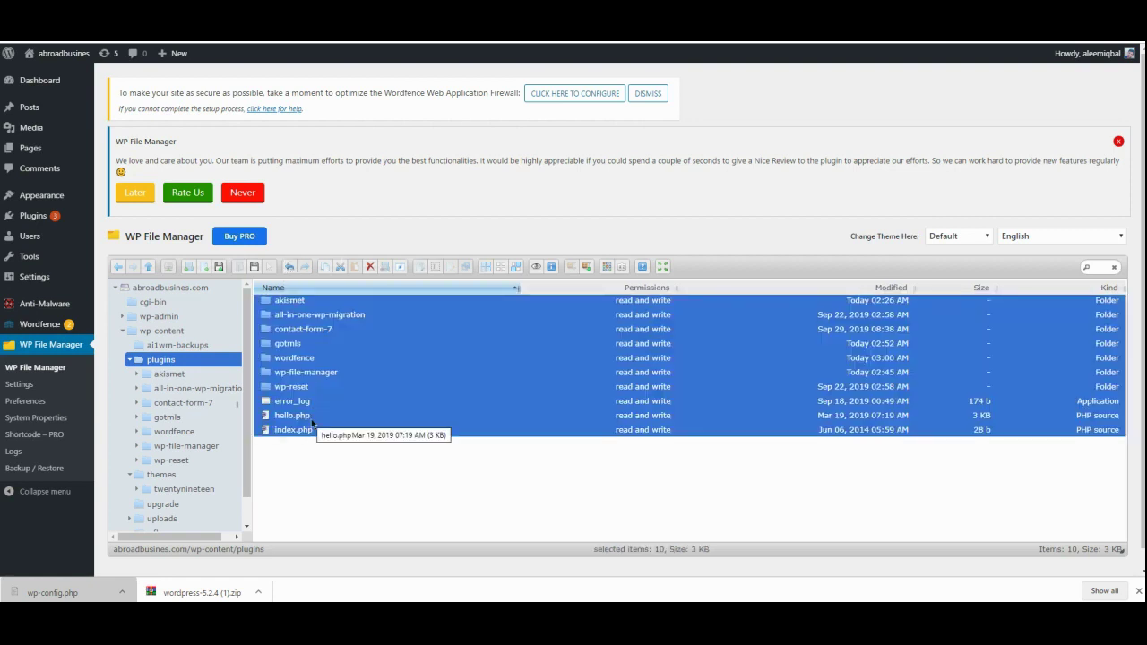
ctrl+click(307, 432)
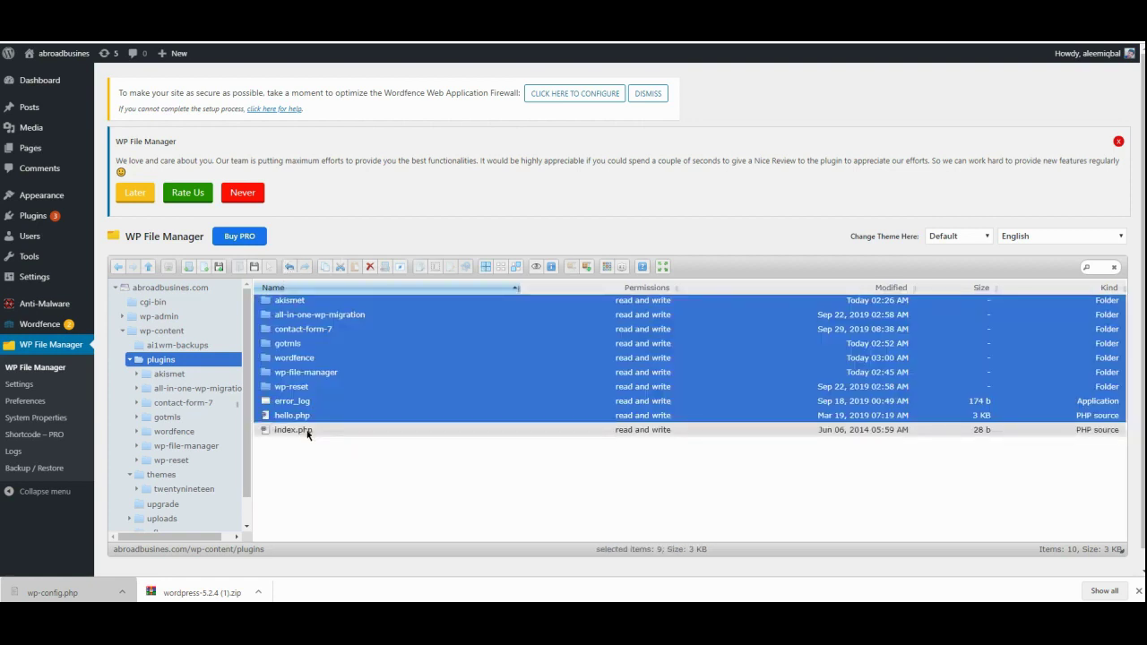
key(Delete)
key(Return)
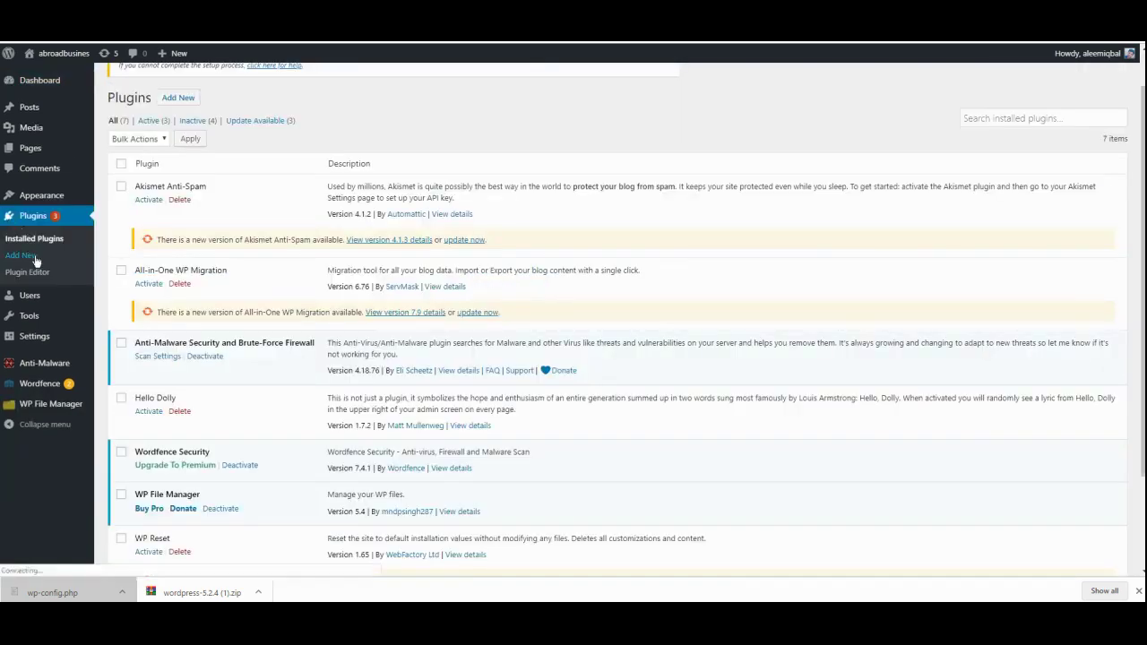
Step: Search Add Plugins for WP File Manager, copied from the Notepad++ notes, and install the first File Manager result
key(alt+Tab)
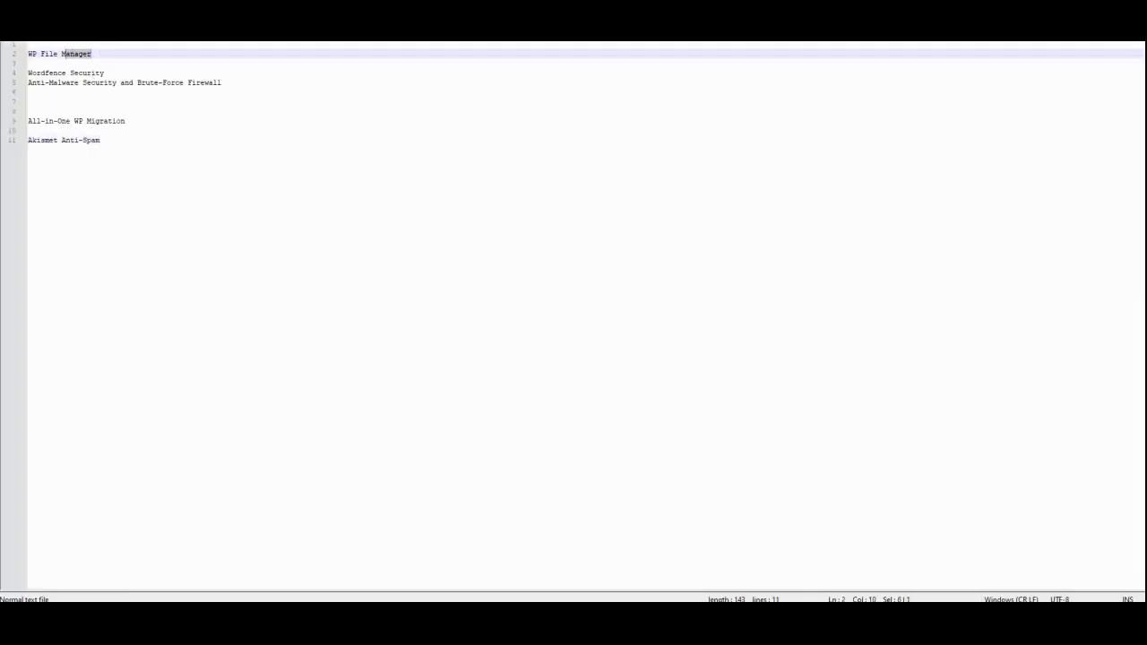
triple_click(96, 59)
key(ctrl+c)
key(alt+Tab)
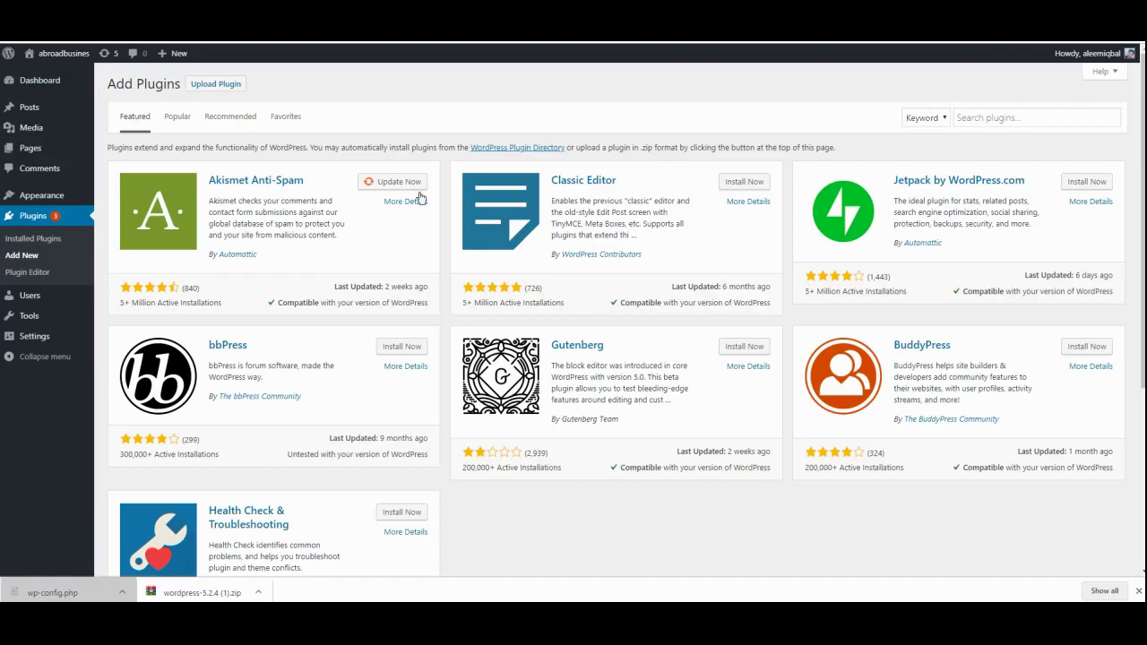
click(1074, 120)
key(ctrl+v)
key(alt+Tab)
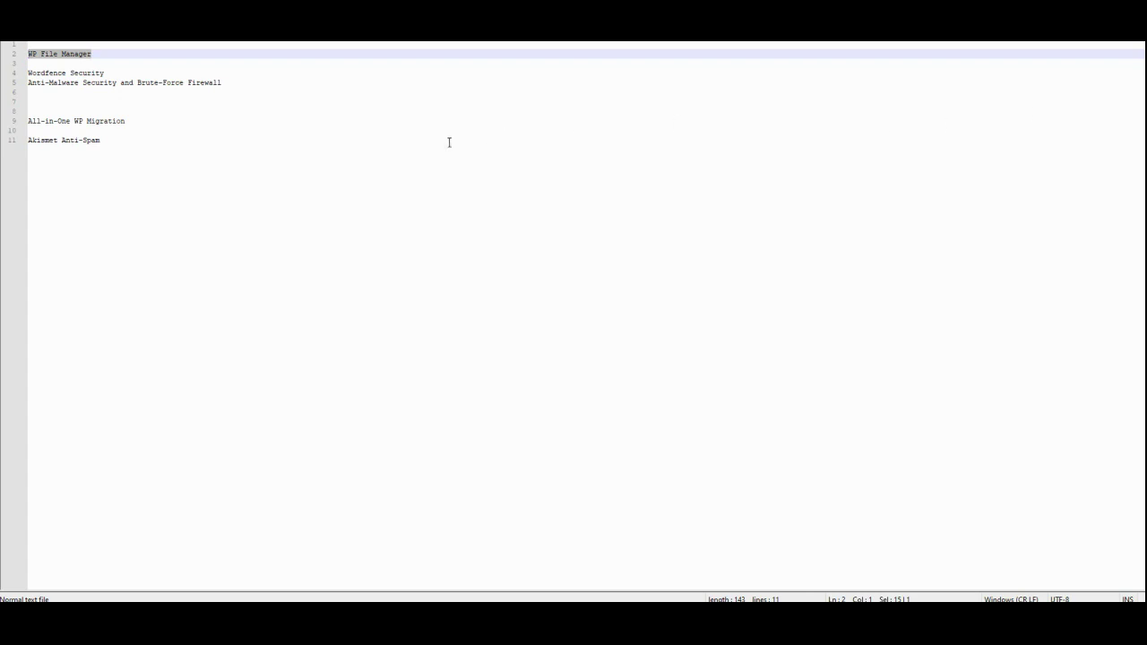
triple_click(109, 73)
key(ctrl+c)
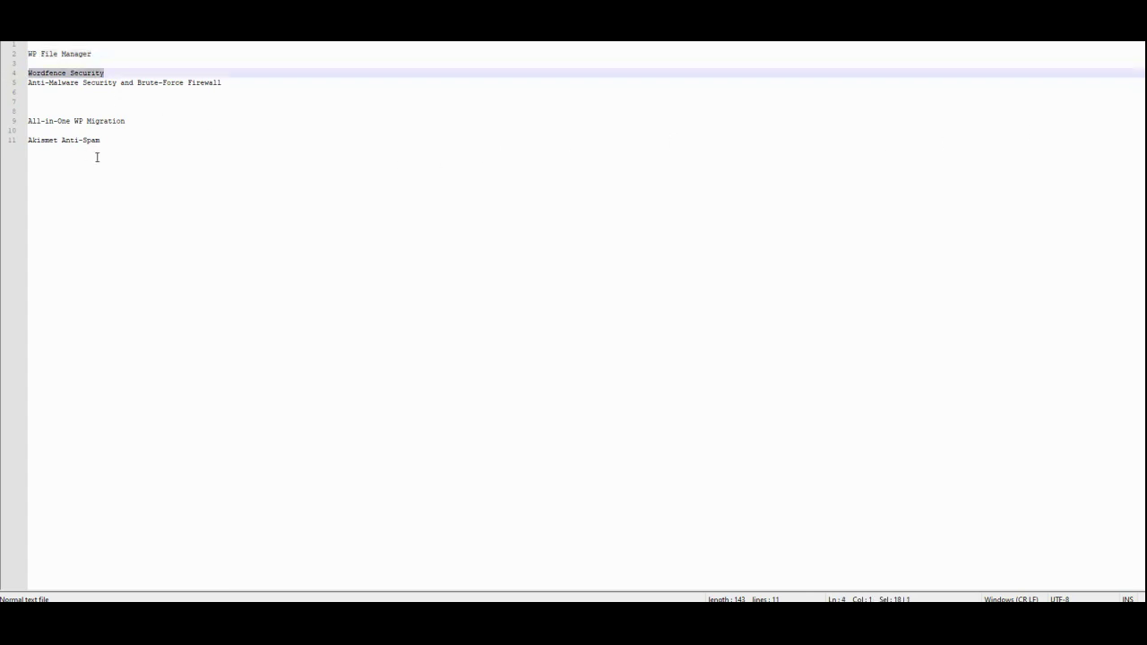
key(alt+Tab)
click(400, 185)
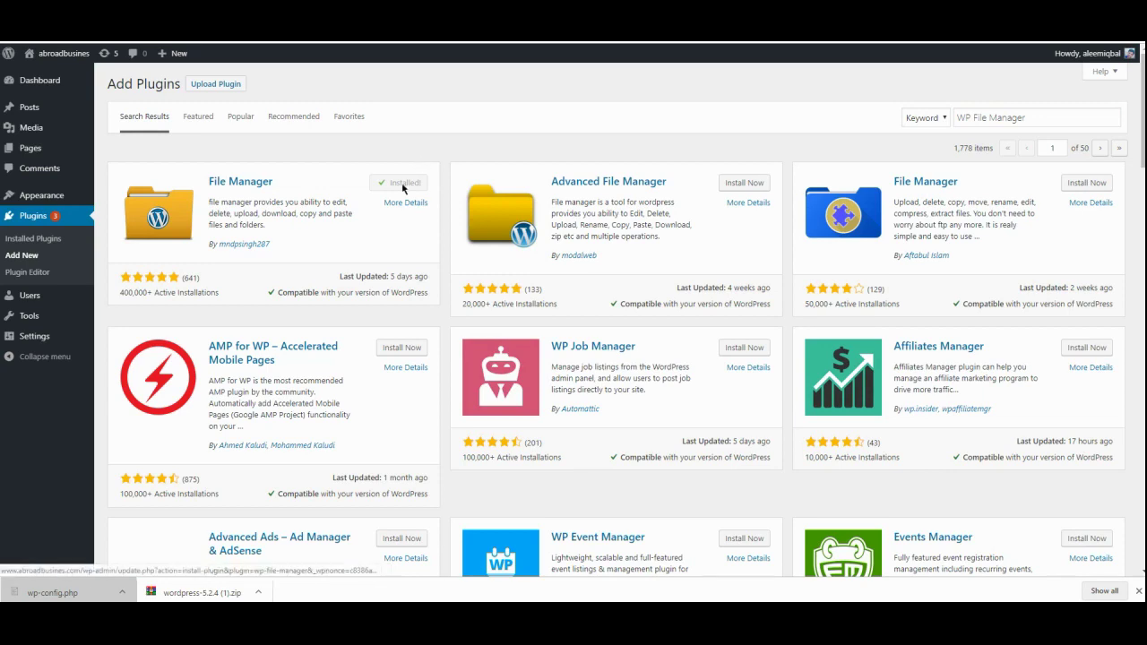
Step: Search for the noted Wordfence Security name and install the Wordfence Security – Firewall & Malware Scan plugin
triple_click(1039, 117)
key(ctrl+v)
key(alt+Tab)
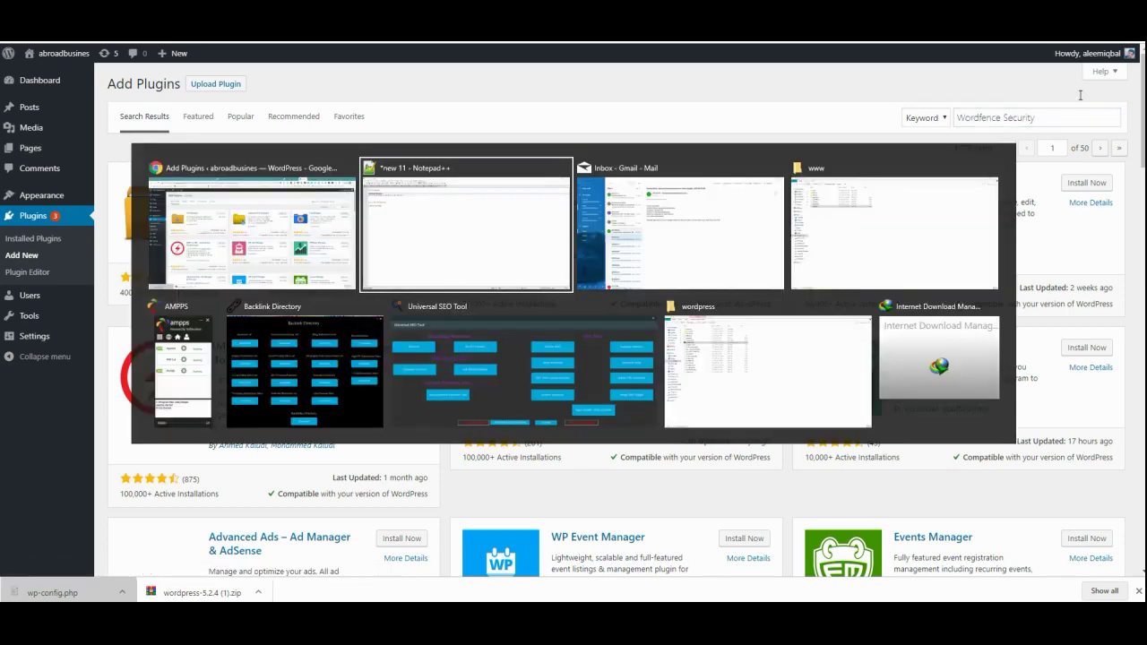
click(241, 81)
key(shift+Home)
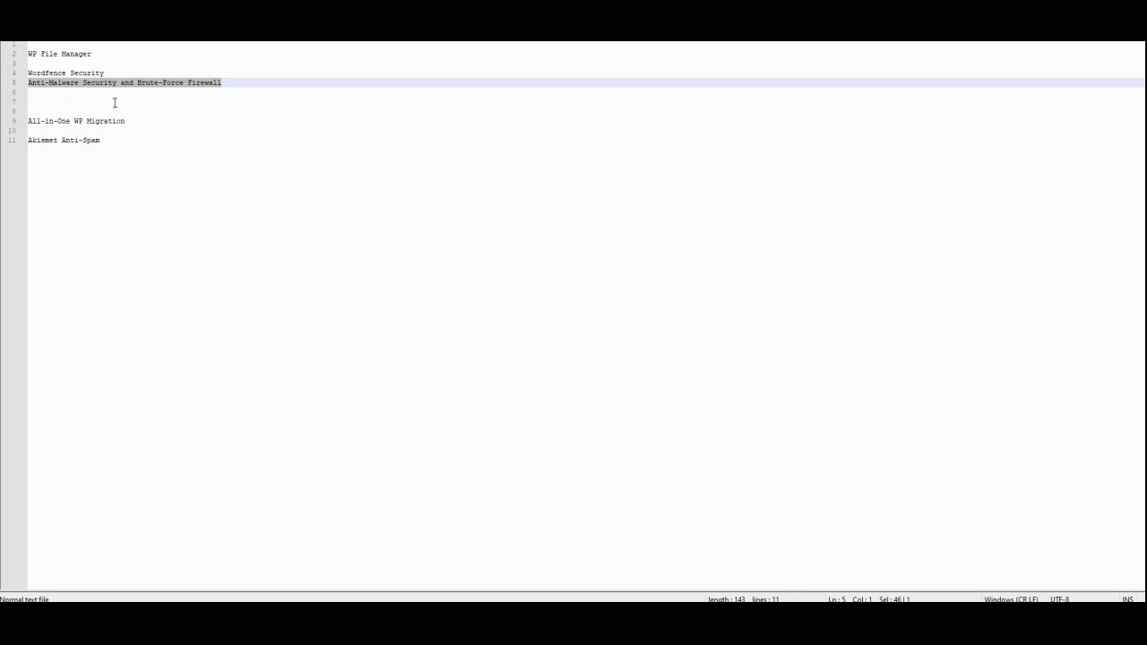
key(alt+Tab)
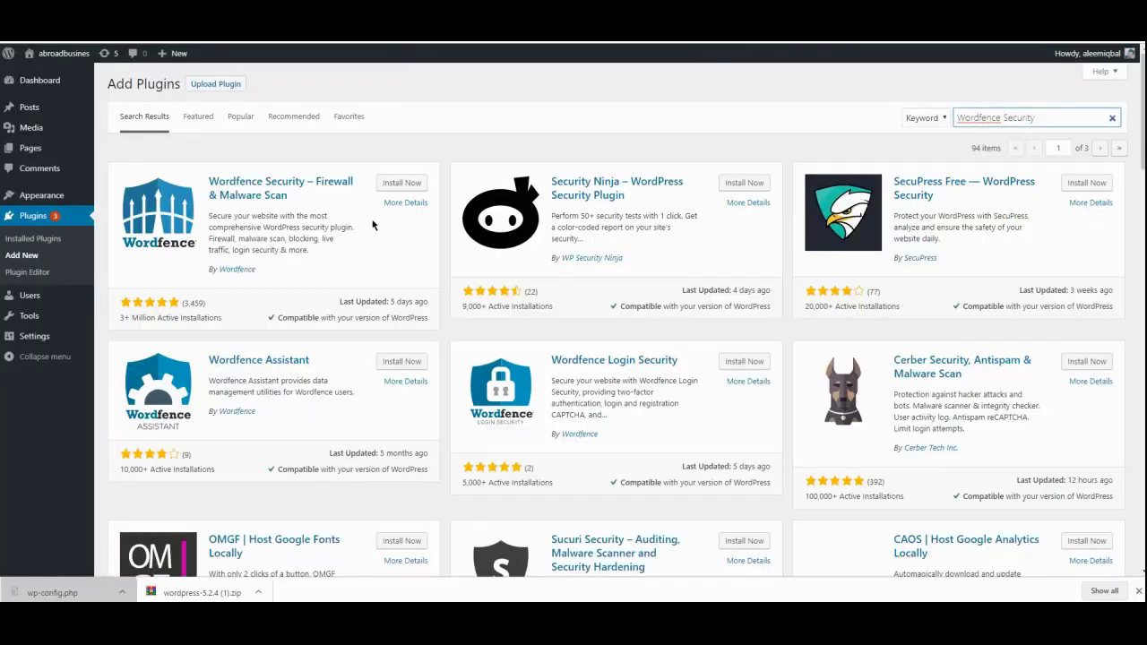
click(402, 186)
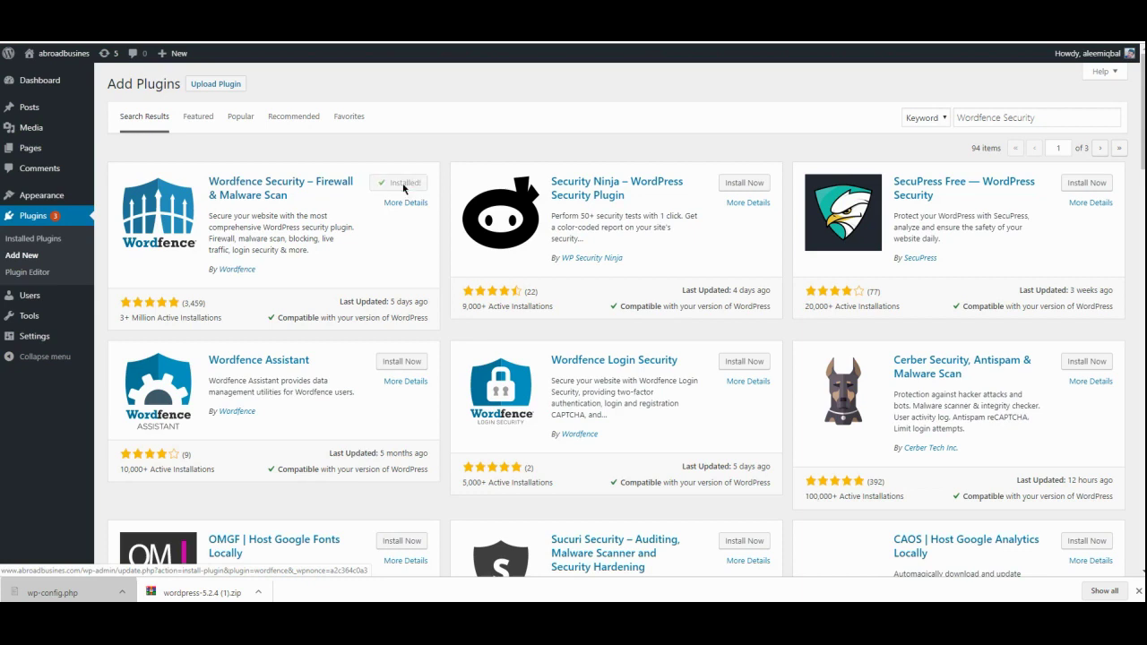
Step: Search for Anti-Malware Security and Brute-Force Firewall and install that plugin
click(971, 118)
key(ctrl+a)
key(ctrl+v)
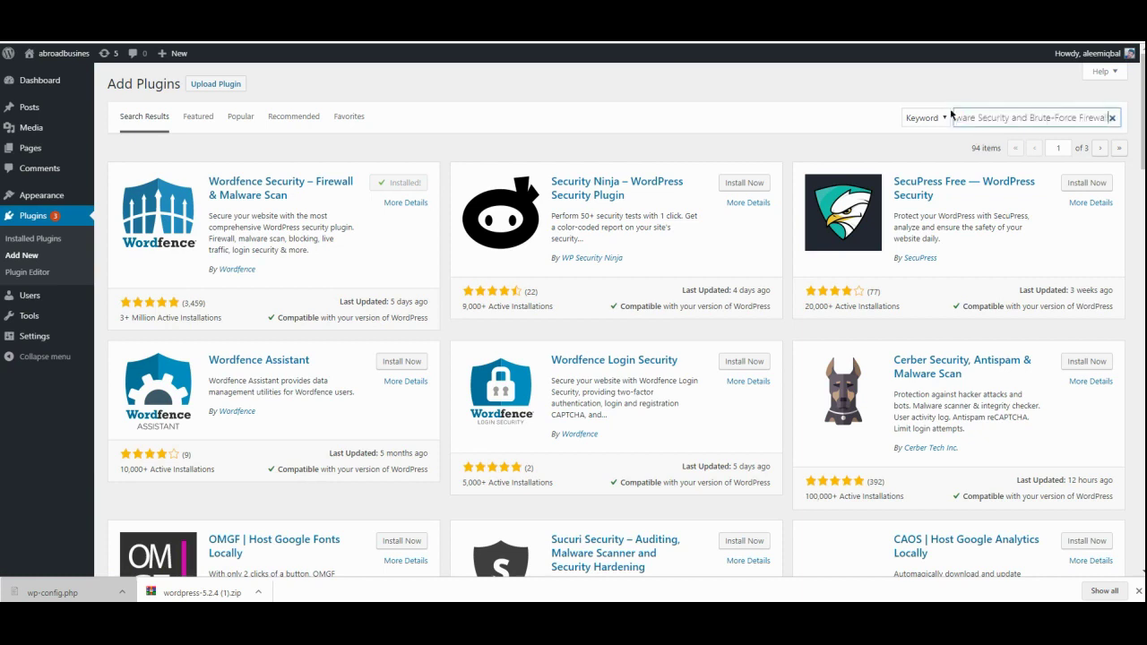
key(alt+Tab)
click(5, 124)
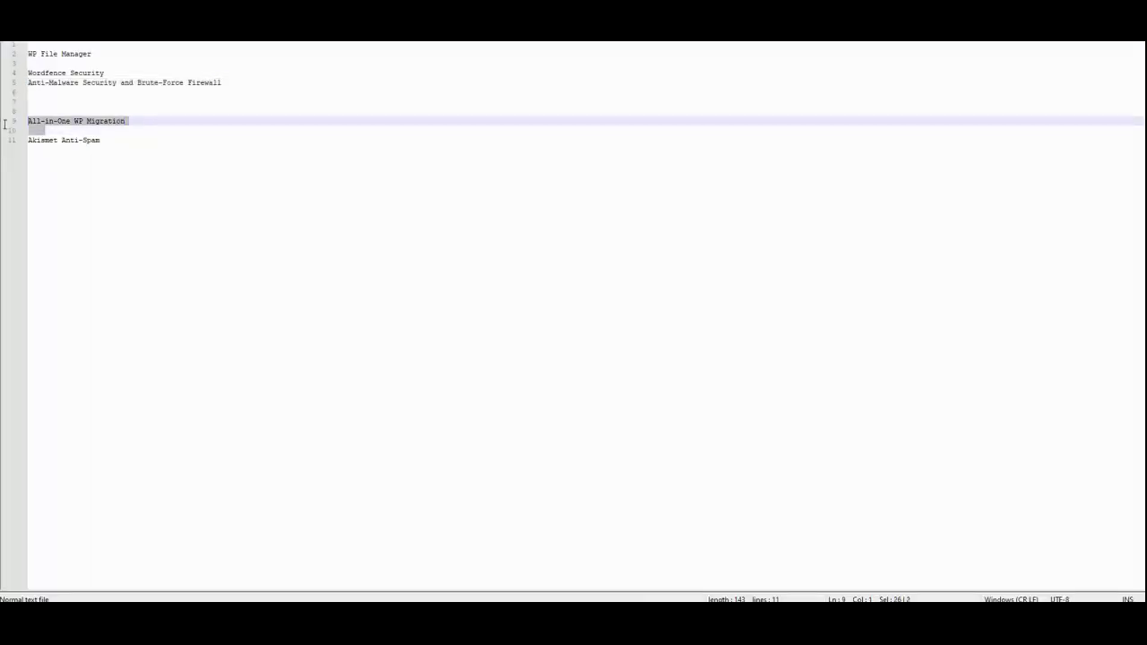
drag(146, 119, 3, 122)
key(ctrl+c)
key(alt+Tab)
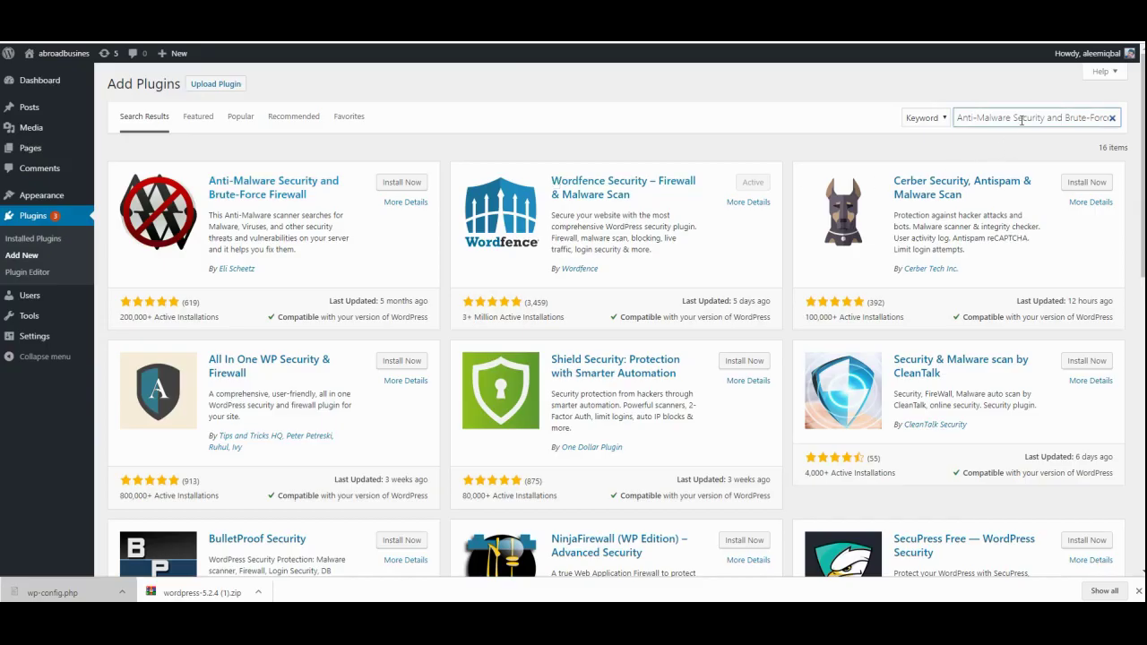
click(404, 183)
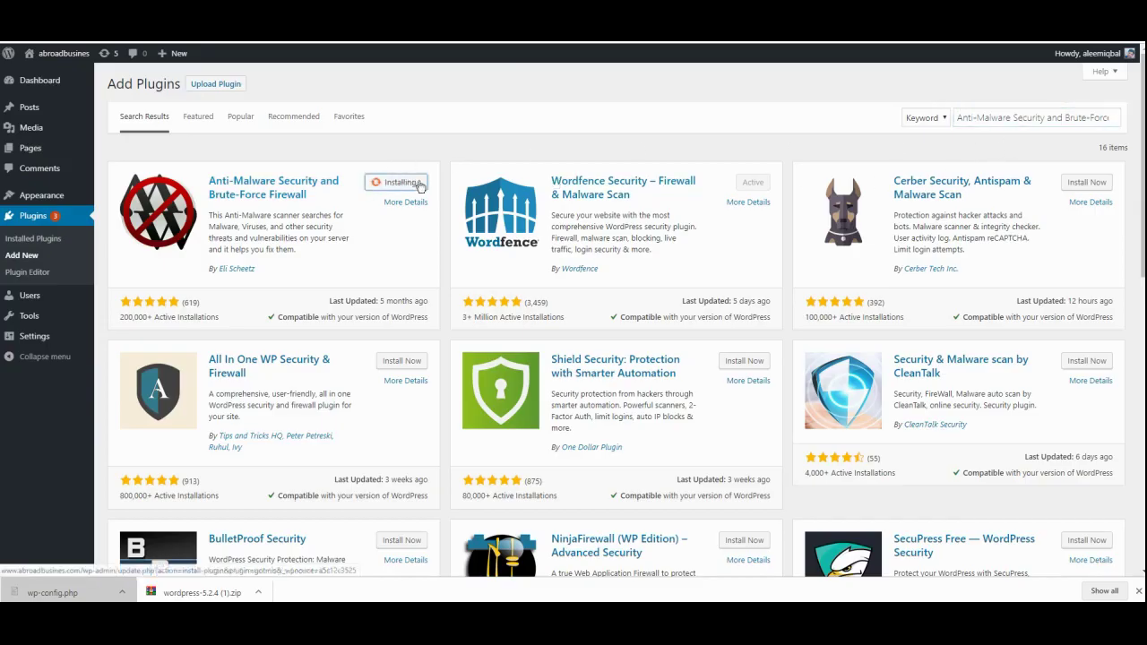
Step: Search for the noted All-in-One WP Migration plugin and install it
triple_click(1039, 117)
key(ctrl+v)
key(alt+Tab)
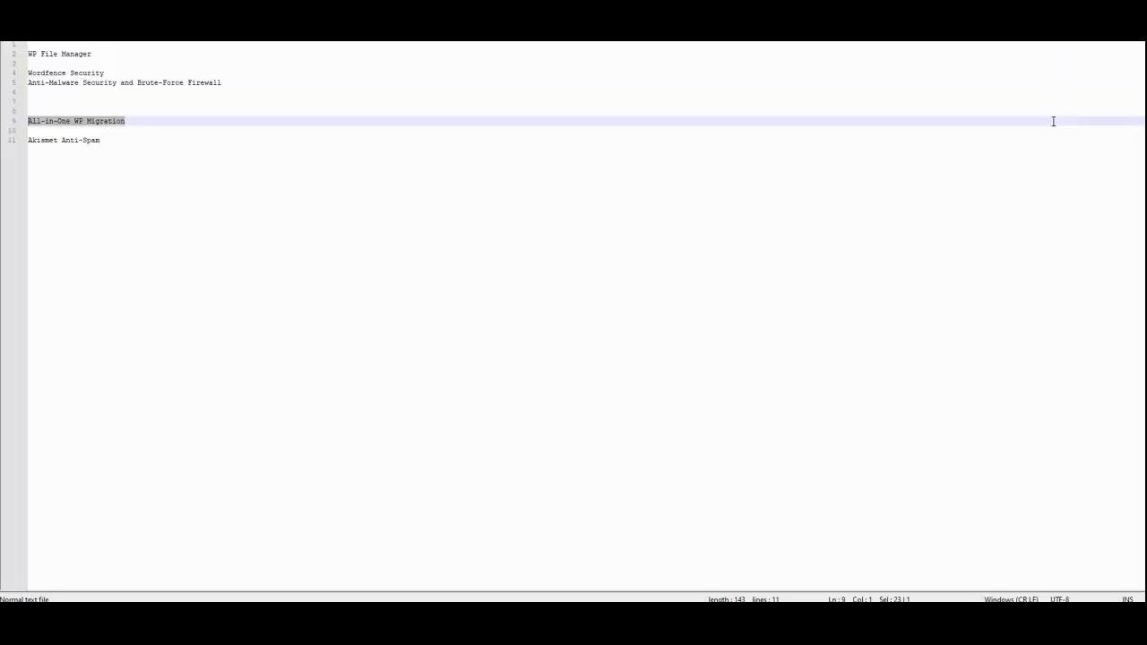
key(alt+Tab)
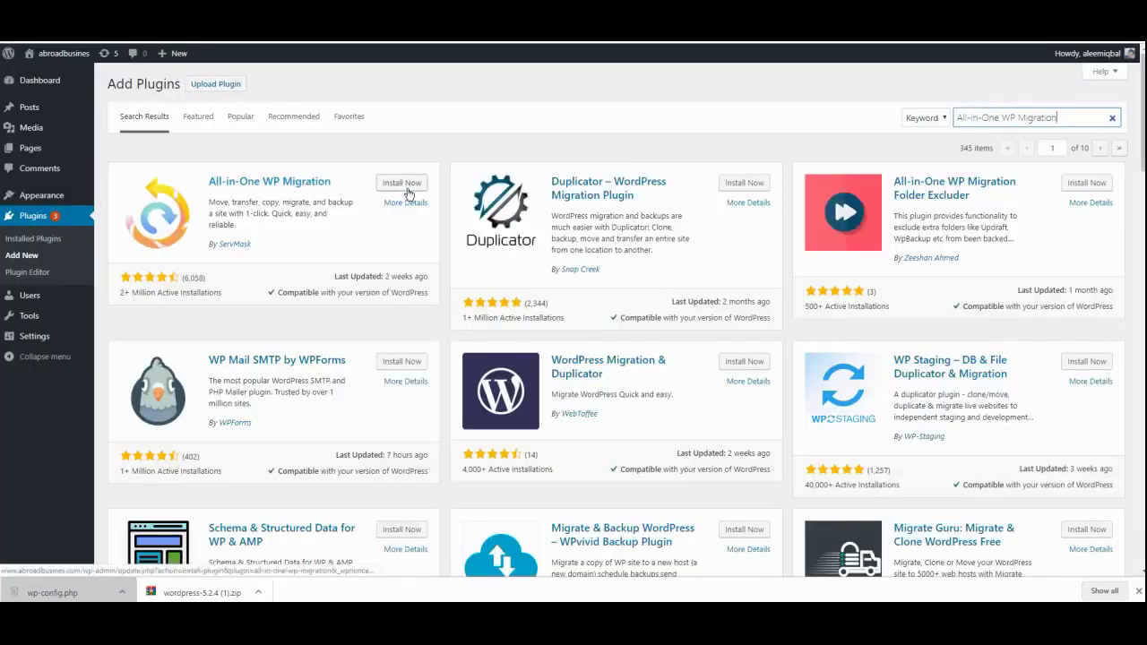
click(405, 183)
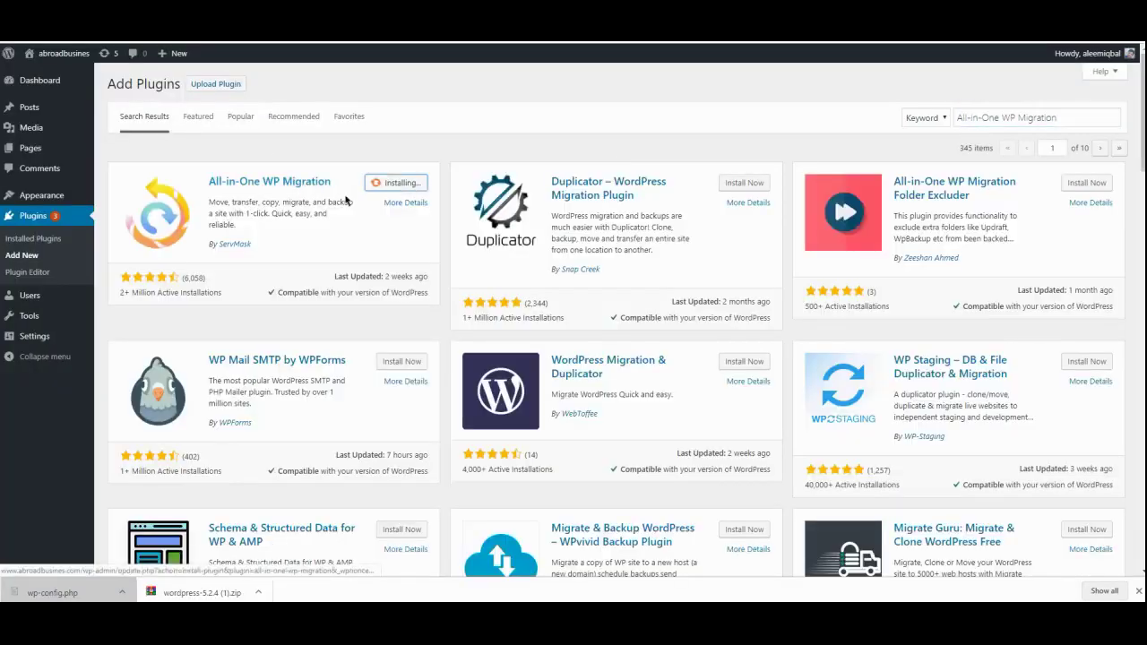
Step: Copy Akismet Anti-Spam from the Notepad++ notes, search for it in Add Plugins and install it
key(alt+Tab)
click(120, 151)
click(22, 148)
key(ctrl+c)
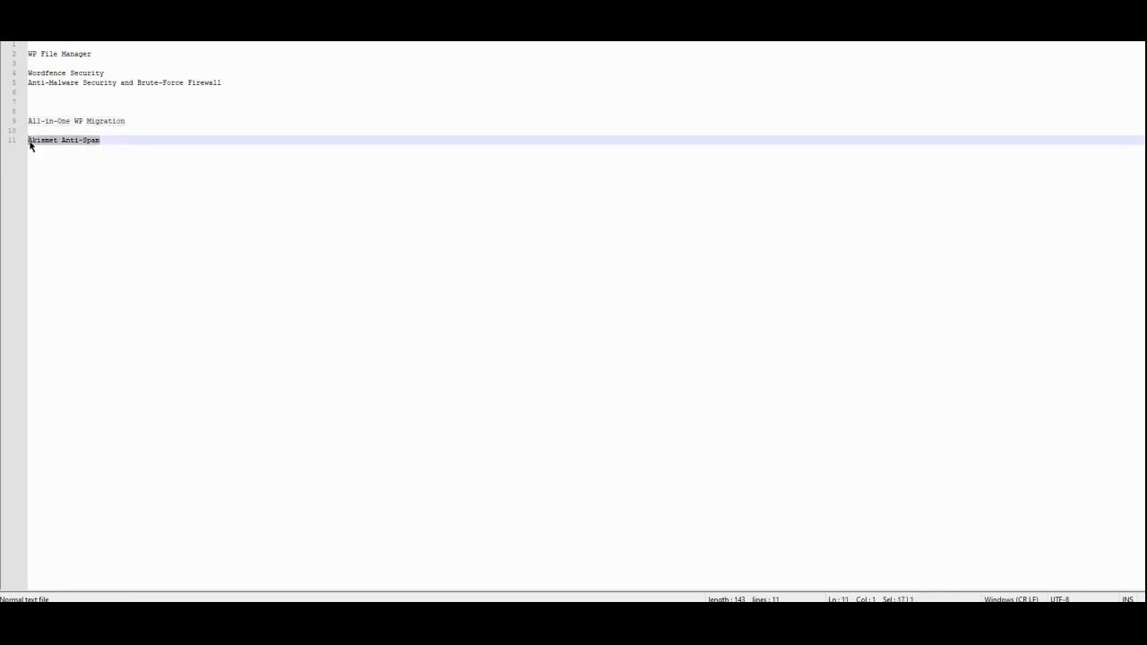
key(alt+Tab)
click(1061, 124)
key(ctrl+a)
key(ctrl+v)
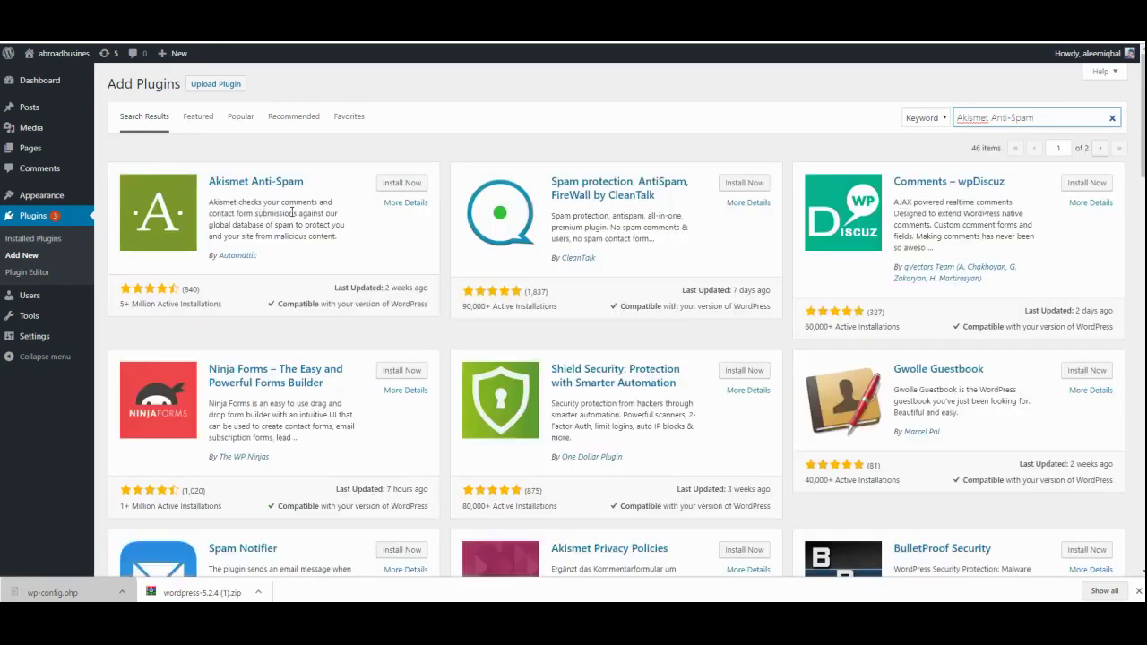
click(400, 183)
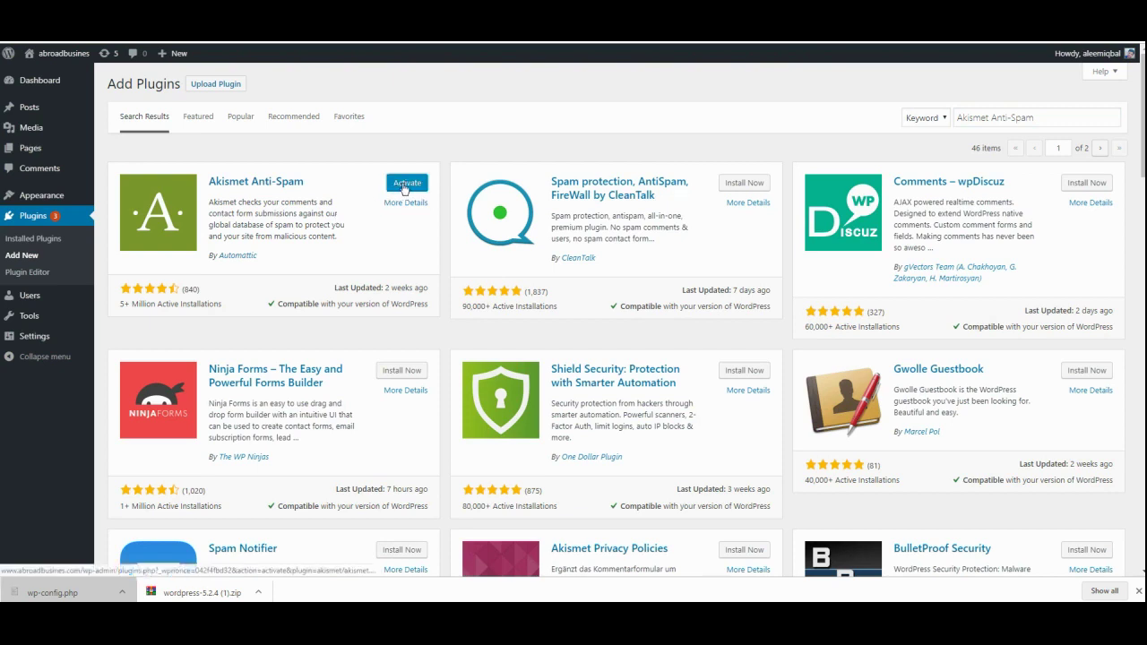
Step: Compare the site's installed plugins list with the plugin names noted in Notepad++
key(alt+Tab)
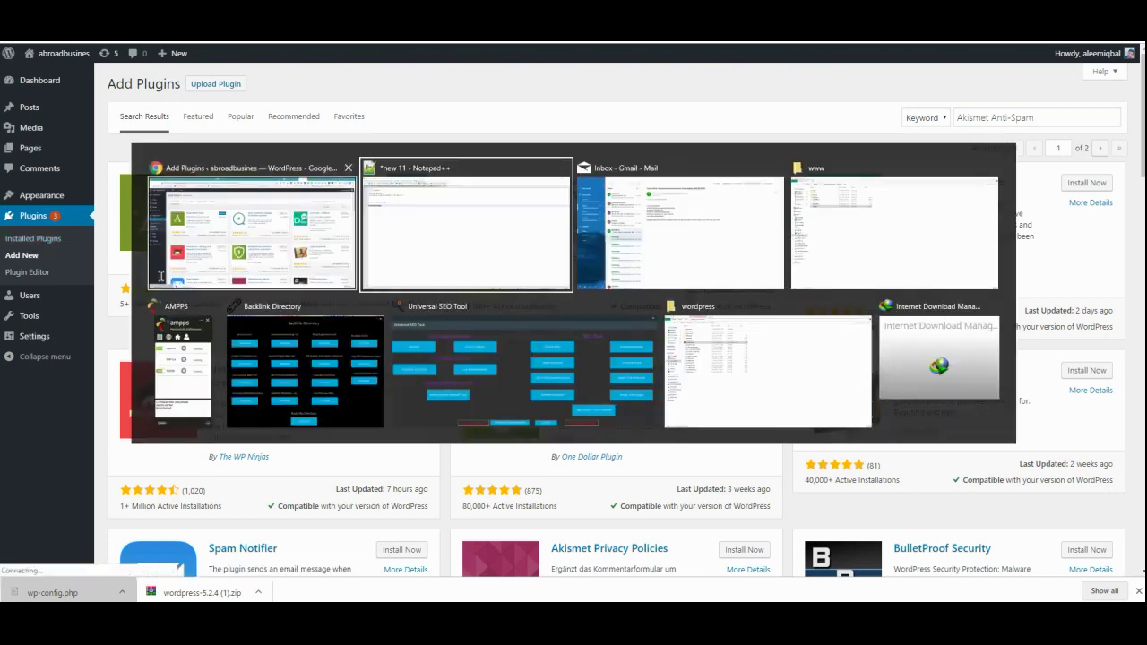
key(alt+Tab)
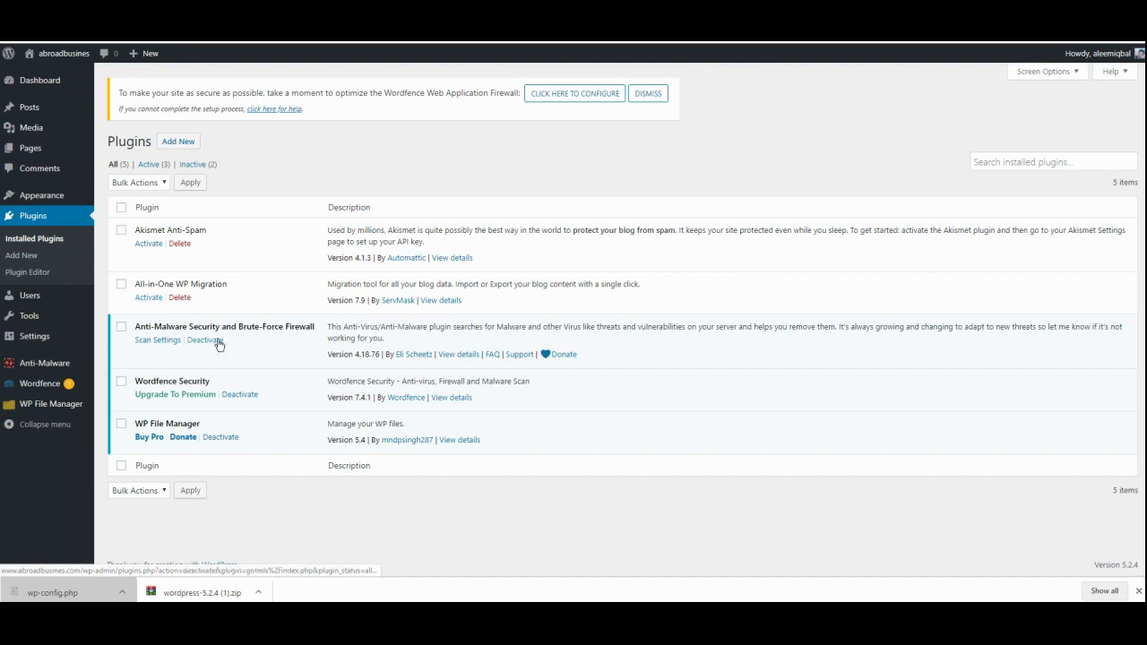
key(alt+Tab)
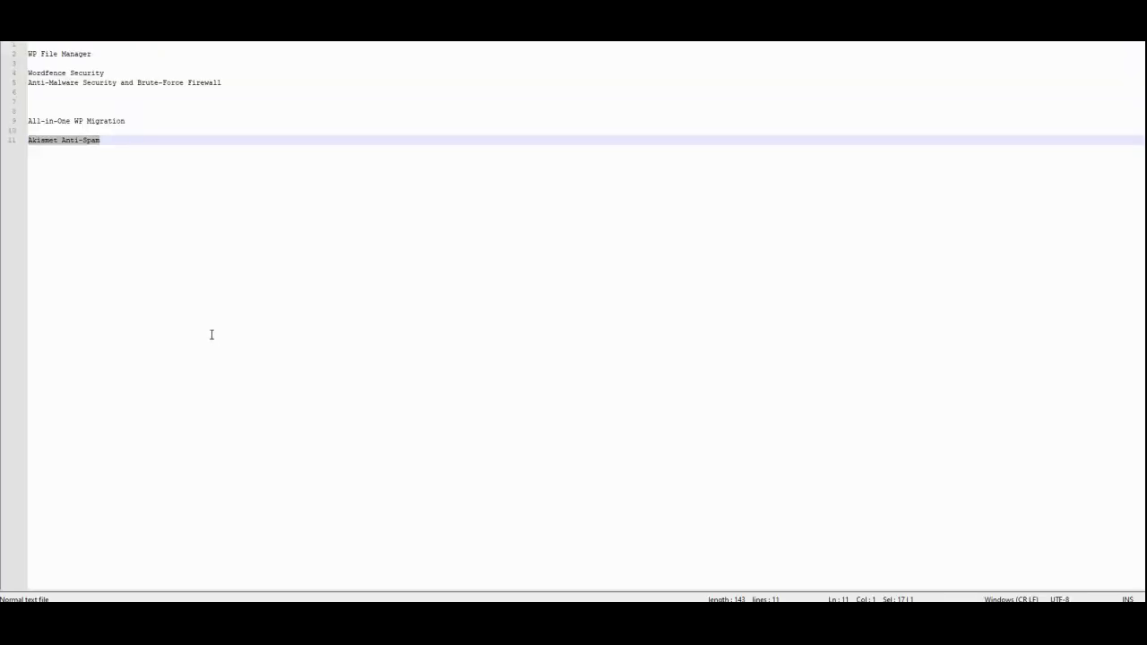
drag(304, 41, 321, 91)
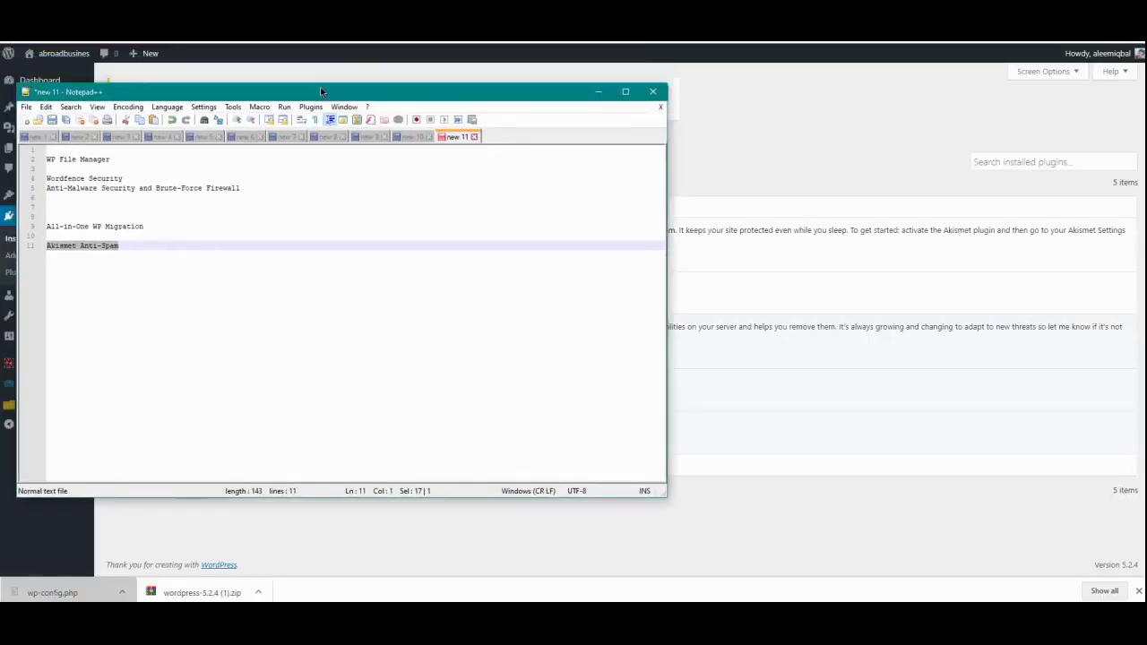
double_click(321, 88)
key(alt+Tab)
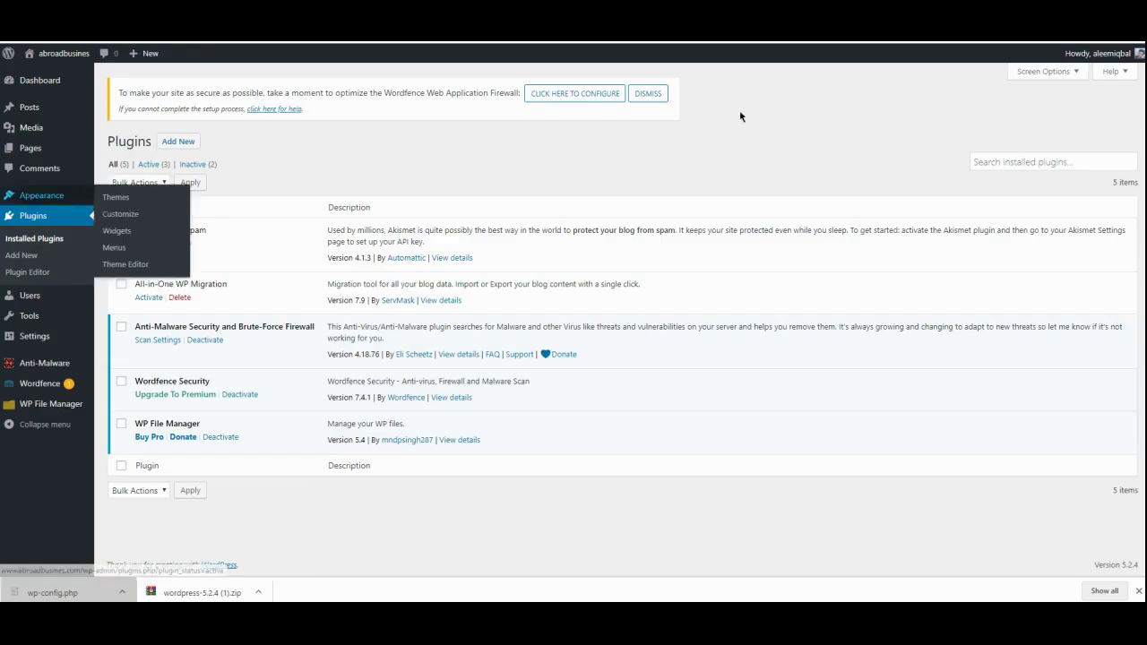
Step: Dismiss all stacked error dialogs in WP File Manager's plugins folder view and return to the installed plugins page
key(ctrl+Tab)
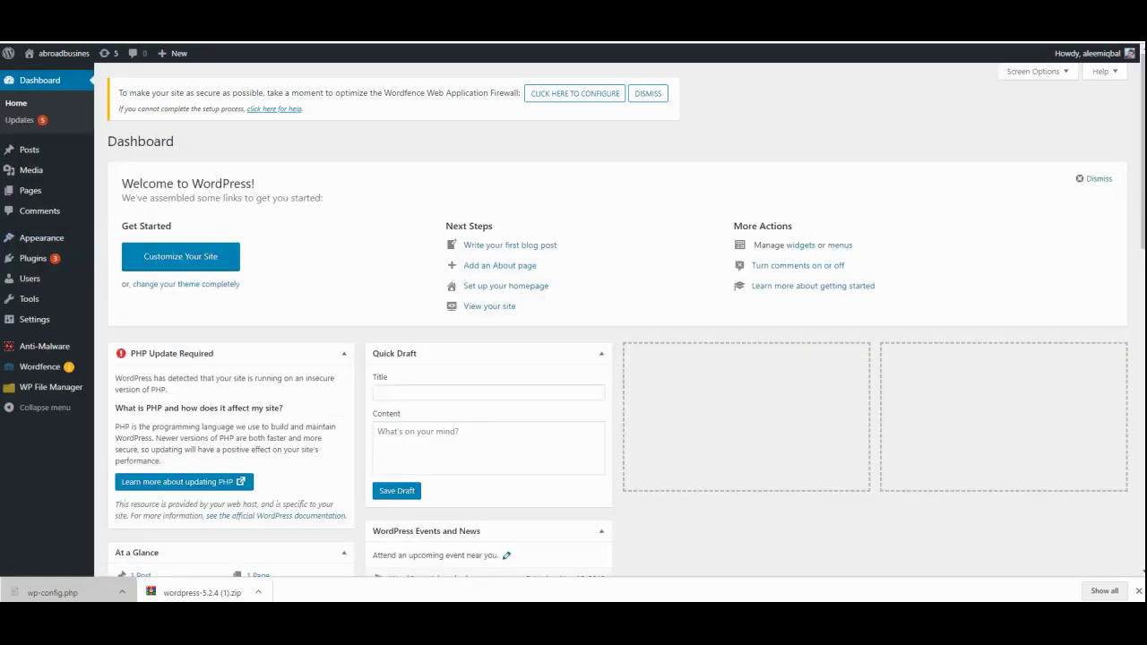
key(ctrl+Tab)
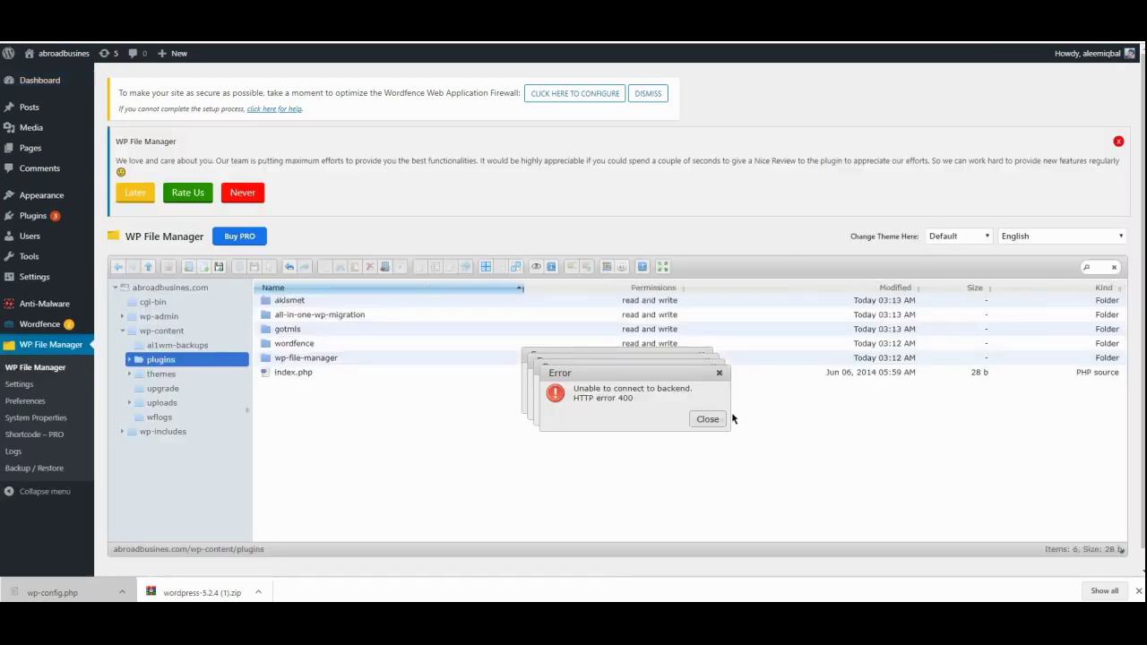
click(707, 418)
click(699, 412)
click(696, 408)
click(701, 409)
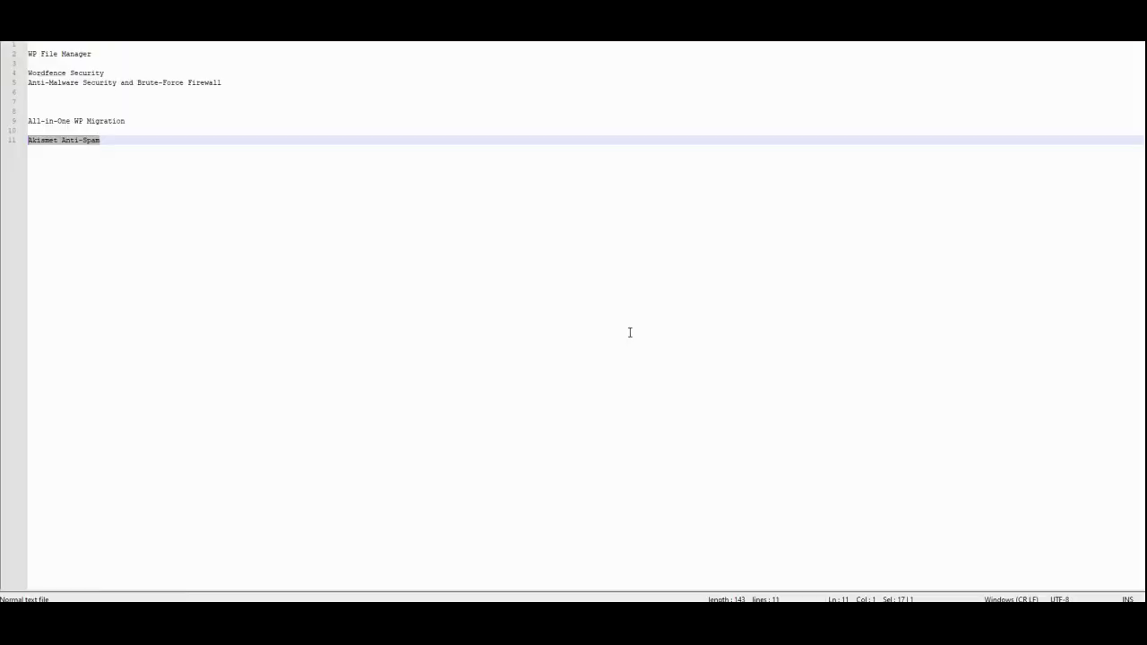
click(630, 332)
key(alt+Tab)
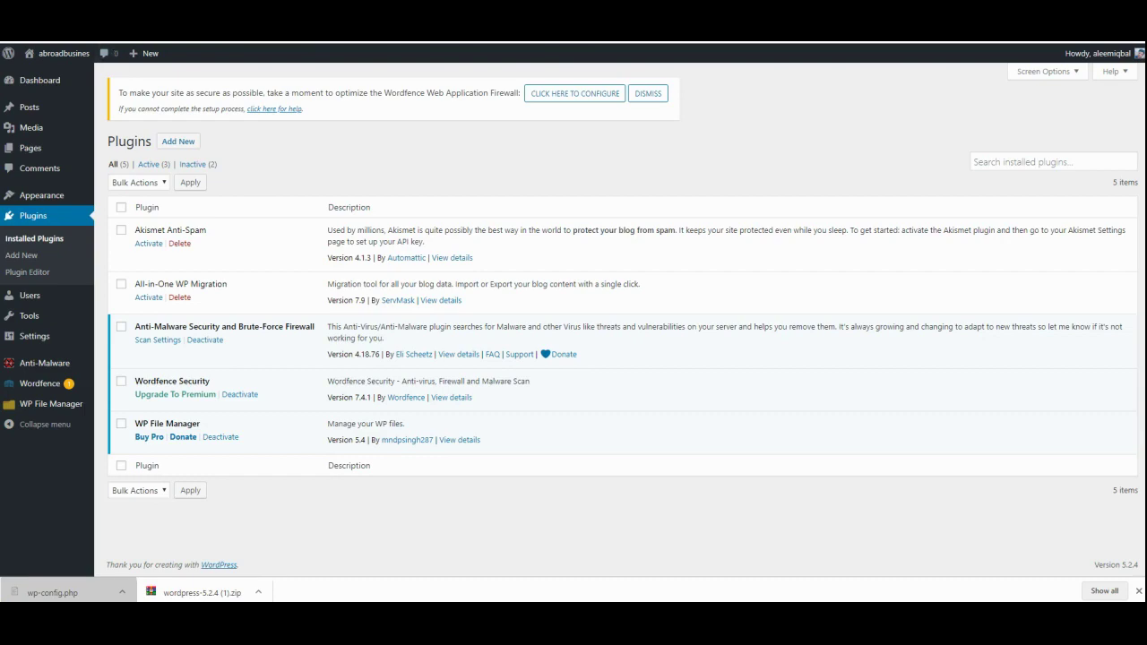
key(ctrl+t)
text(site:)
text(http://www.abroadbusines.com/)
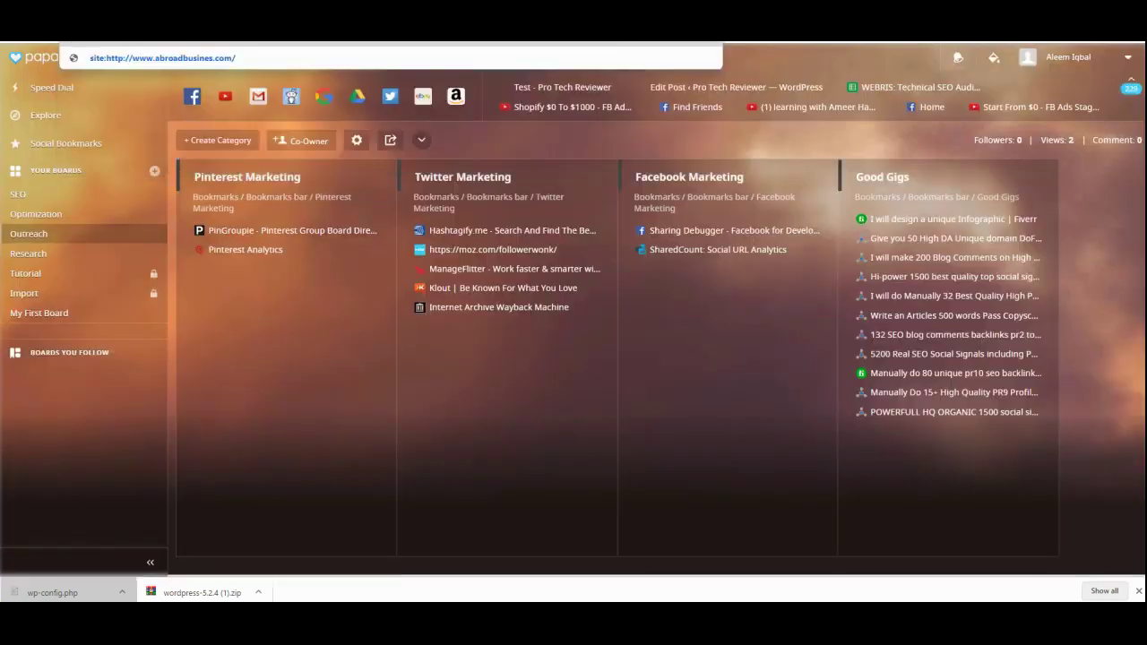
key(Return)
scroll(112, 289, down, 3)
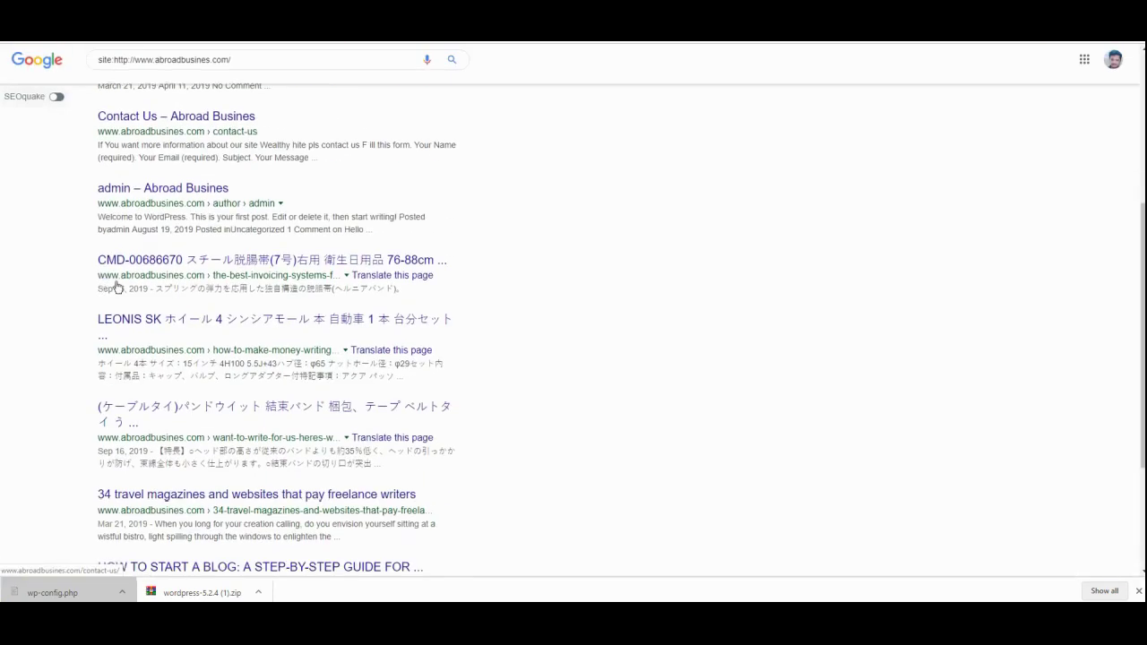
key(ctrl+shift+Tab)
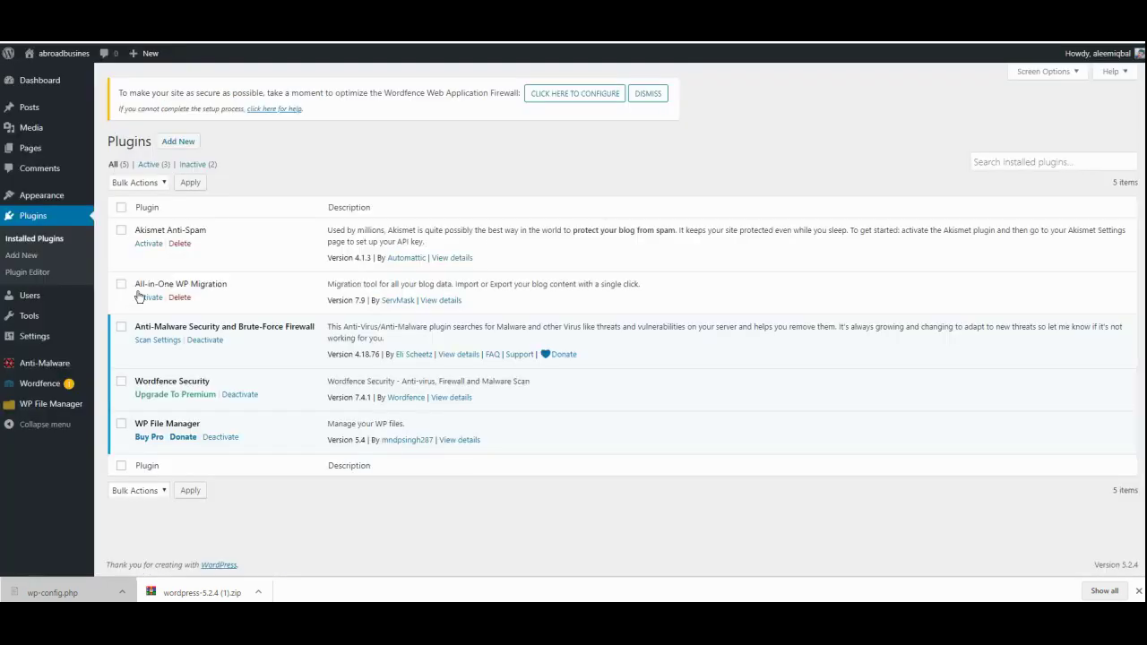
Step: Open the wp-content/themes/twentynineteen folder in WP File Manager to examine its files
click(55, 402)
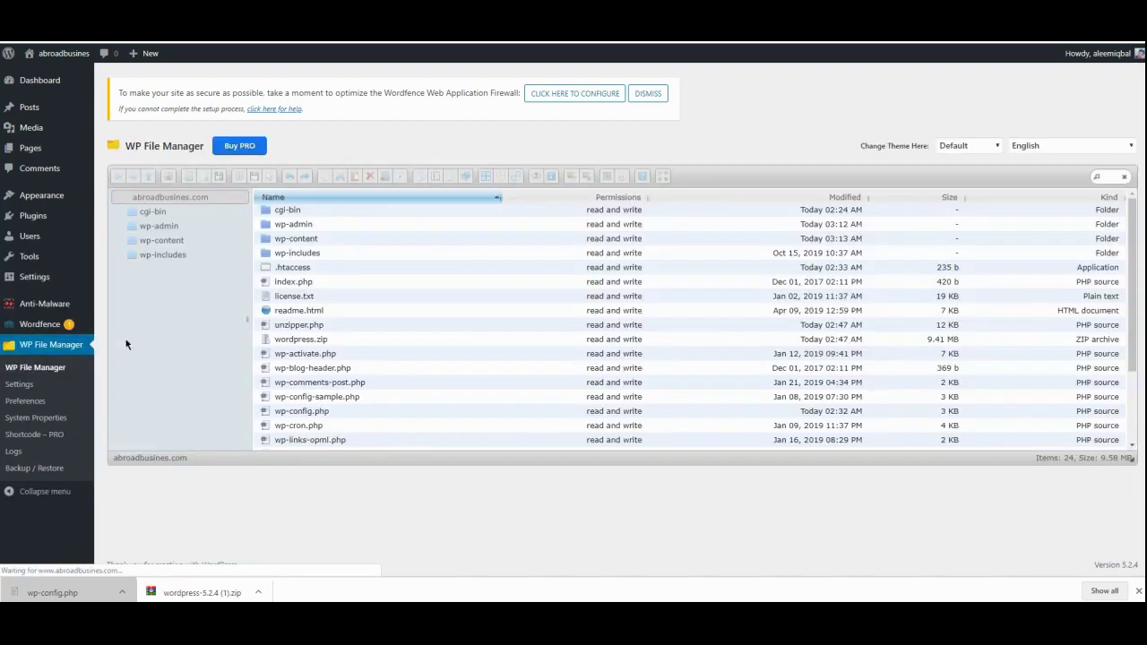
click(149, 240)
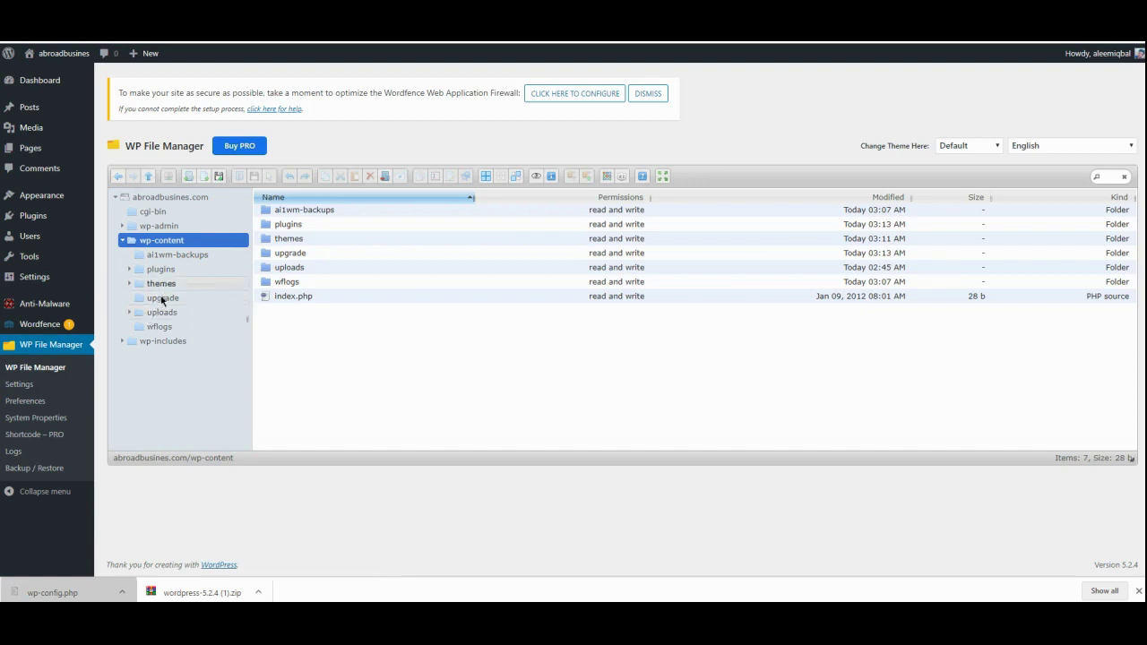
click(162, 284)
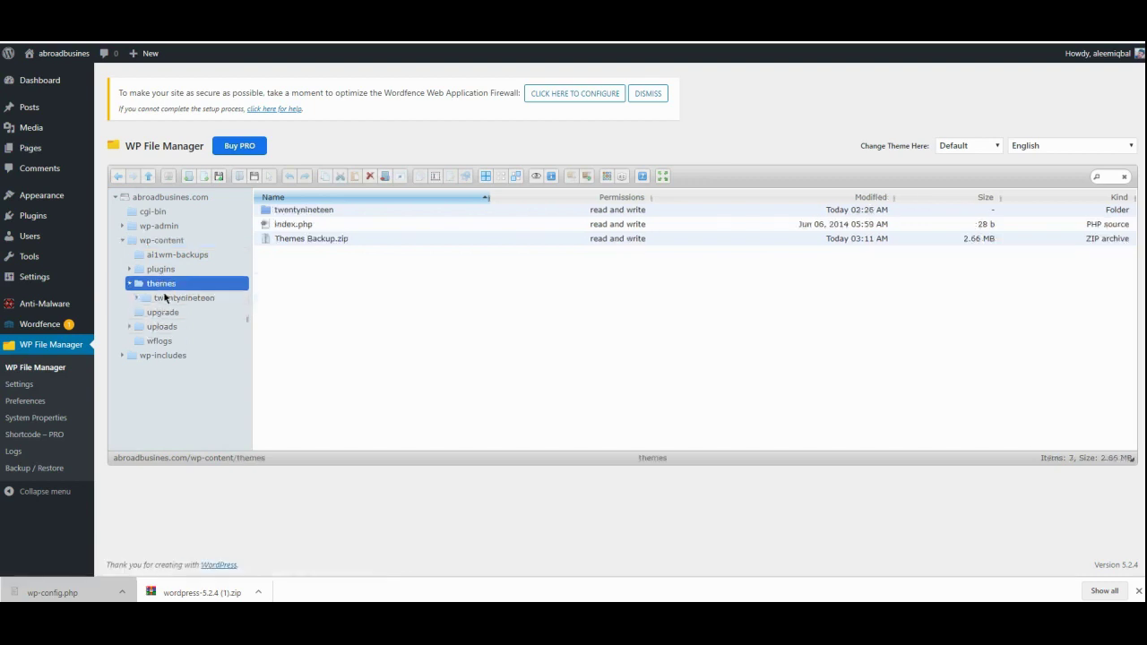
click(171, 297)
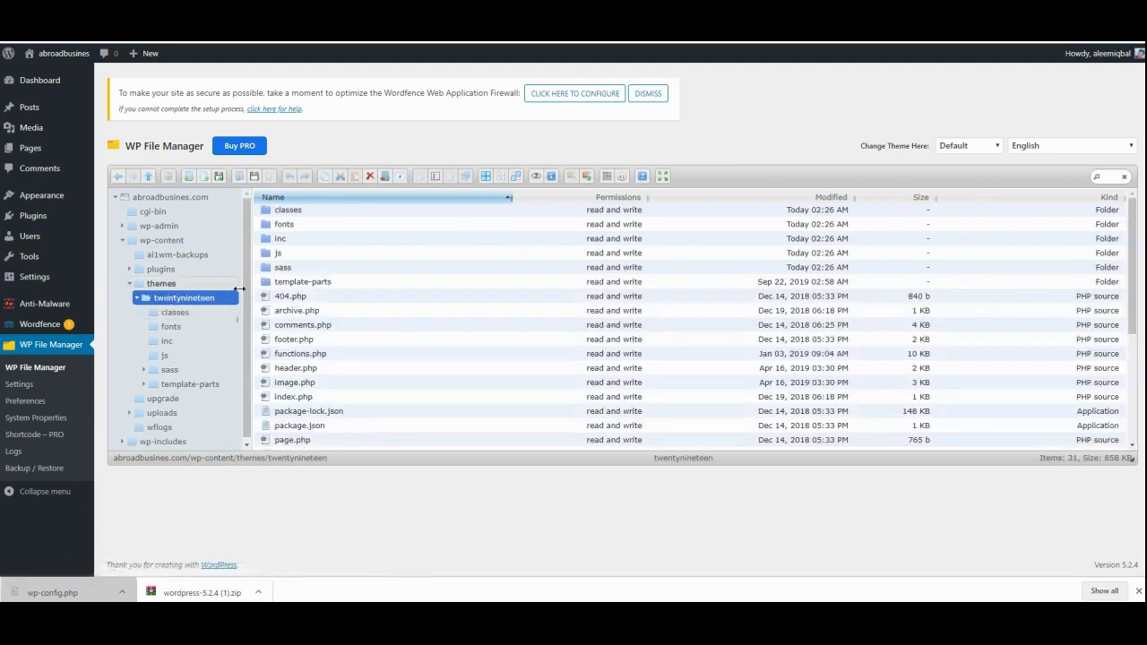
Step: Open the twentynineteen theme's 404.php in WP File Manager's code editor
right_click(296, 302)
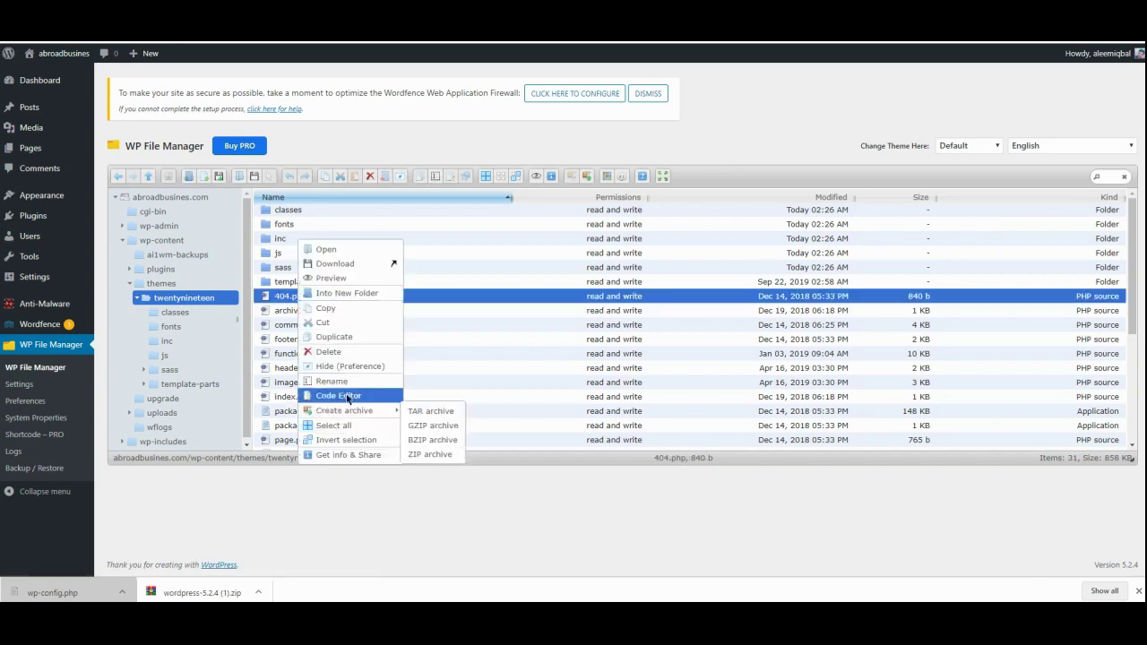
click(126, 564)
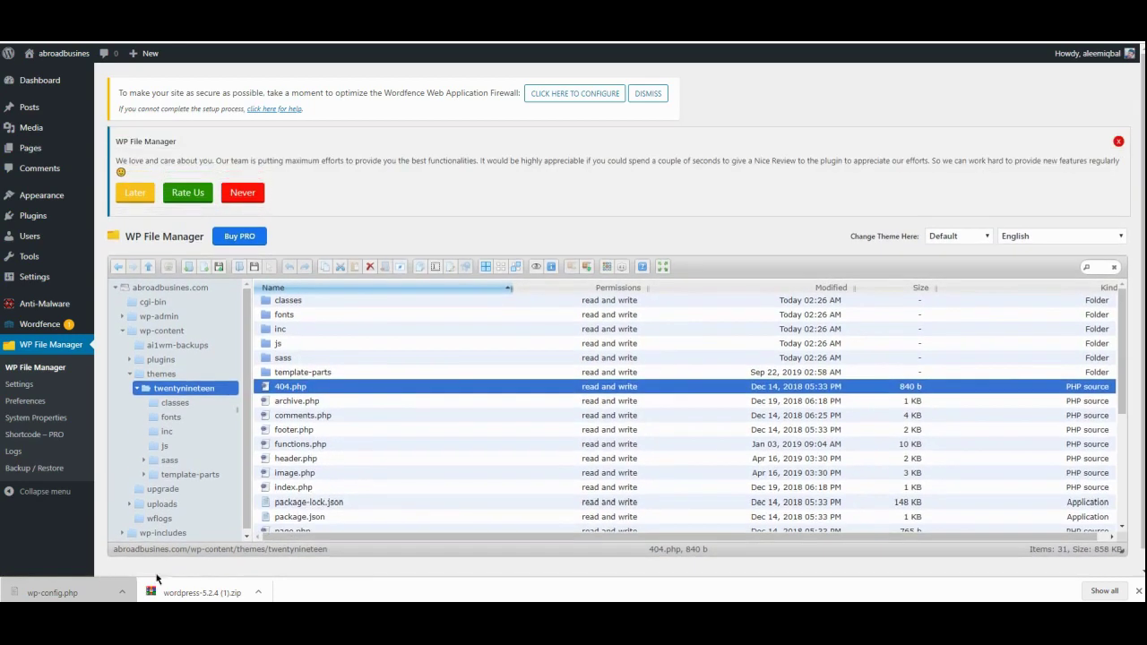
right_click(303, 387)
click(341, 486)
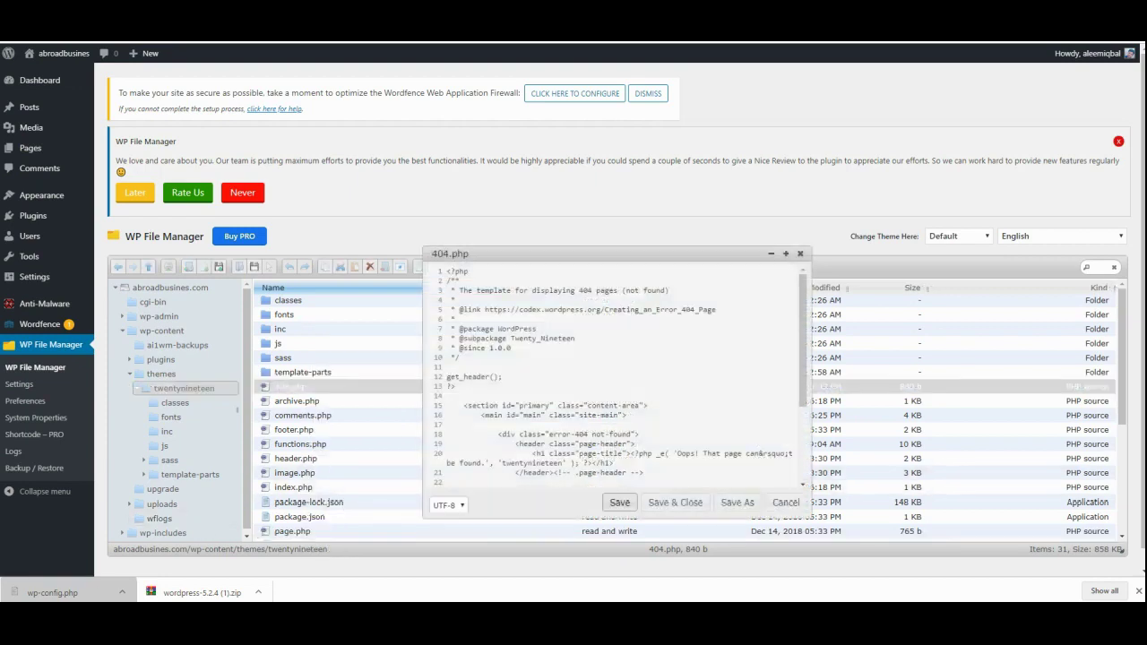
Step: Switch to File Explorer and open 404.php from the 410 folder on the Web Development drive in Notepad++
mouse_move(132, 599)
click(65, 560)
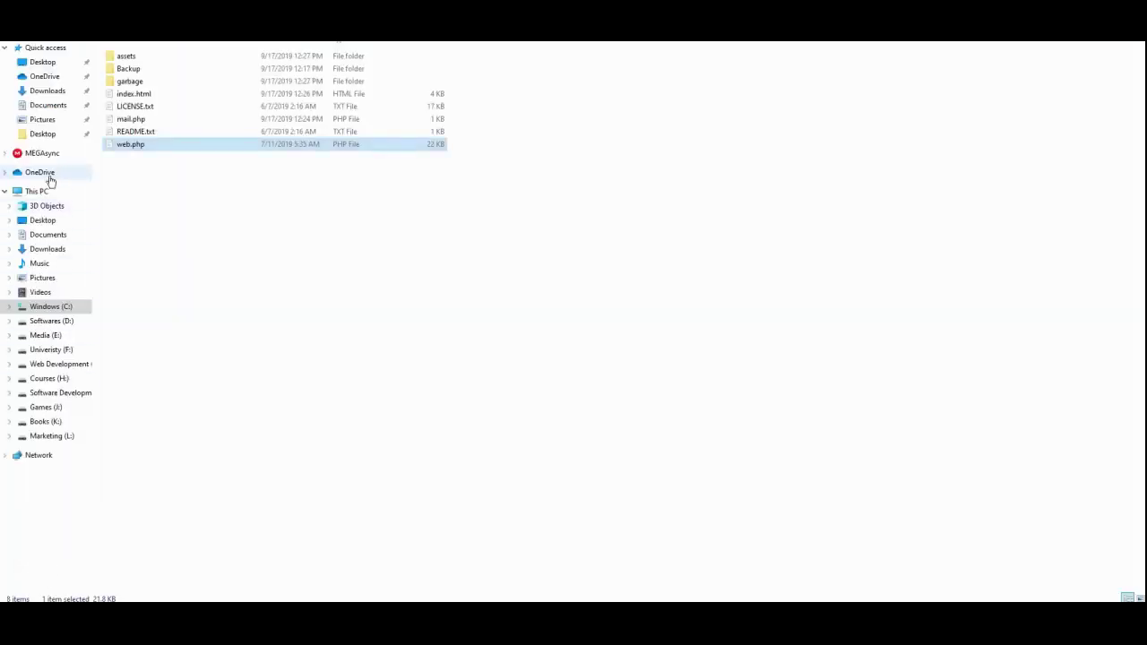
click(45, 236)
click(45, 249)
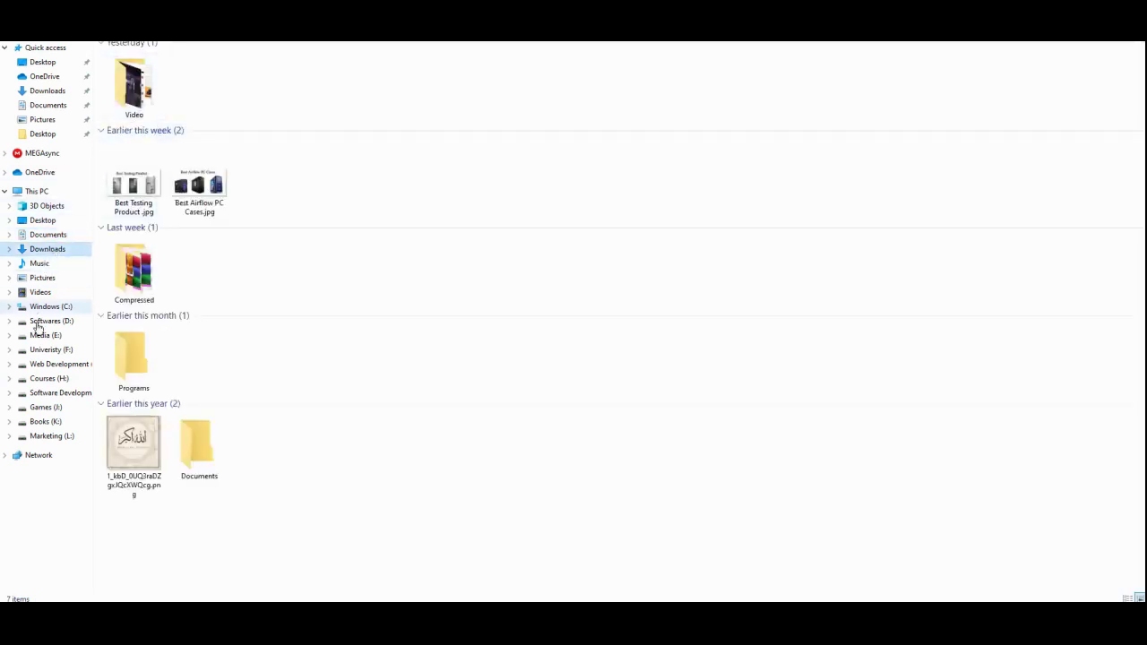
click(40, 364)
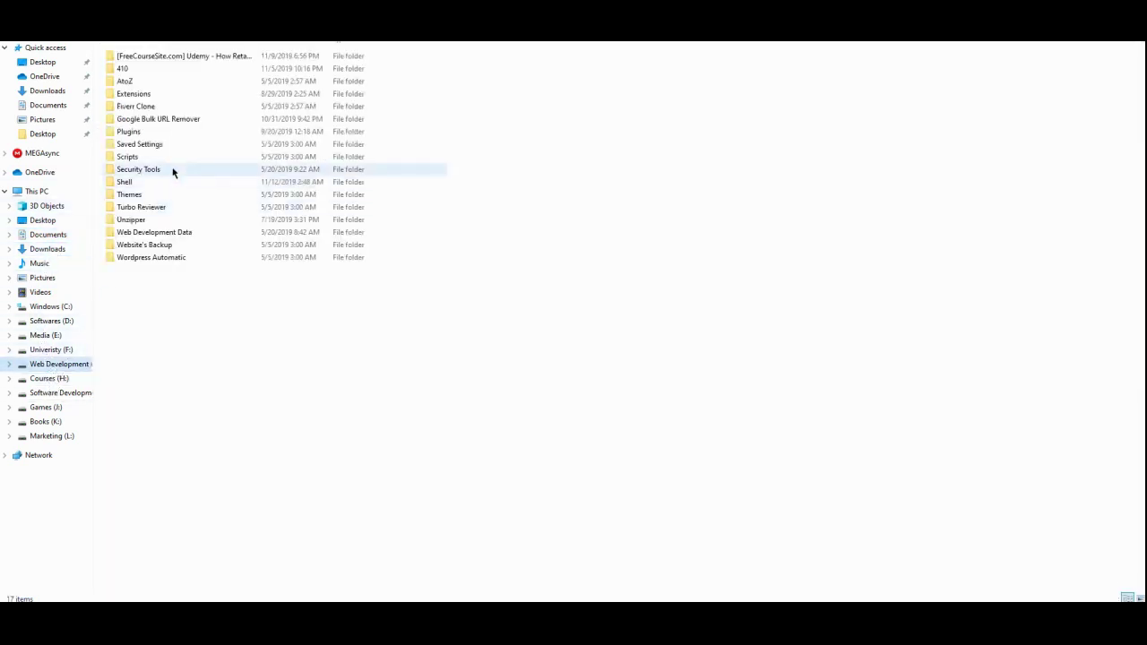
double_click(123, 69)
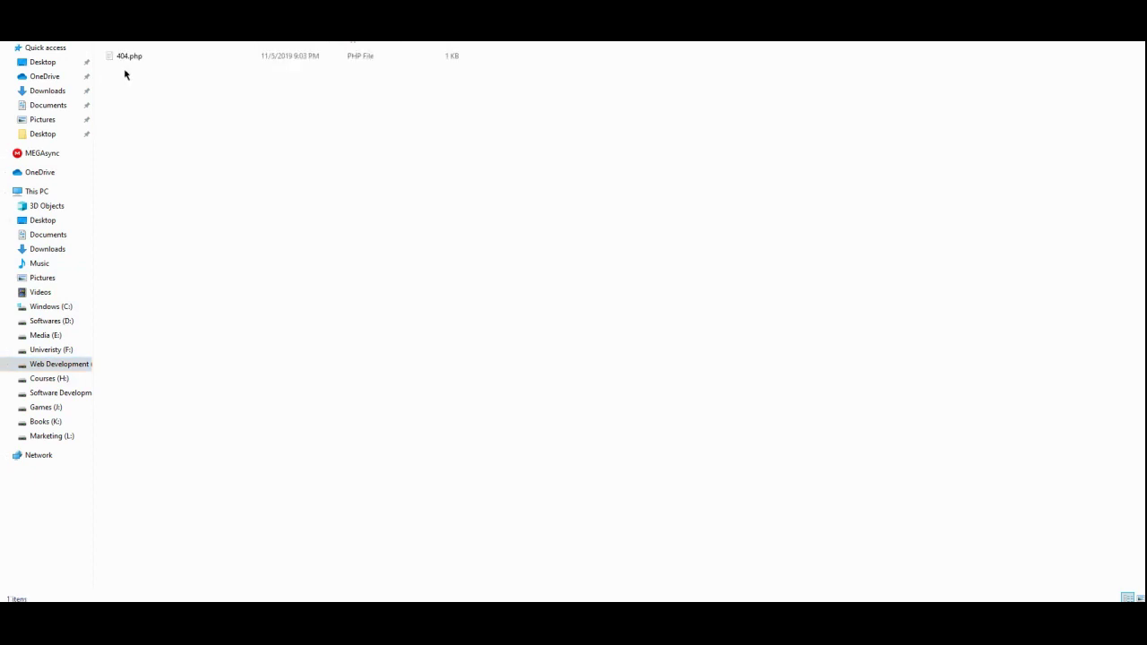
click(131, 58)
right_click(131, 57)
click(157, 81)
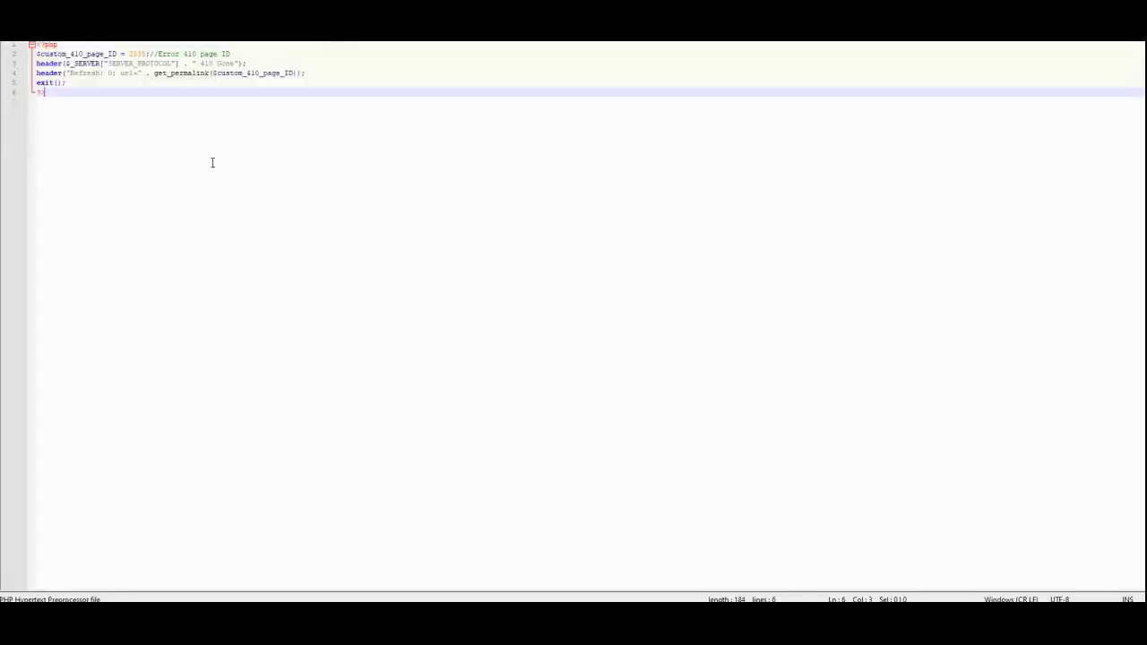
Step: Replace the entire content of the twentynineteen theme's 404.php with the 410 redirect code from Notepad++ and save it
key(ctrl+a)
key(alt+Tab)
key(Tab)
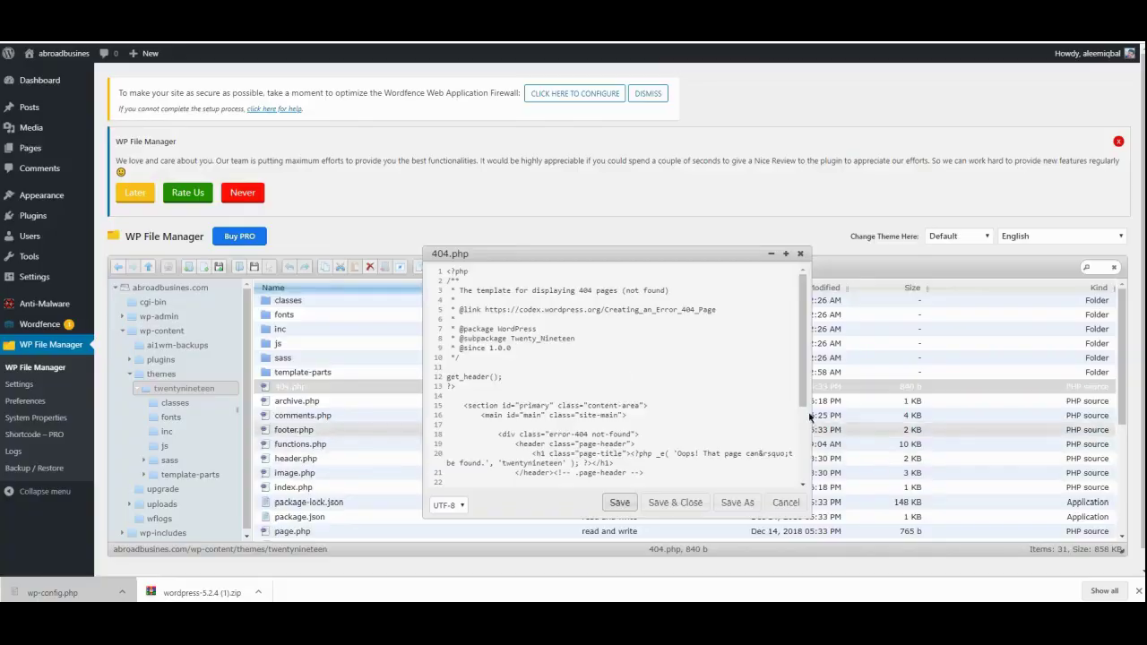
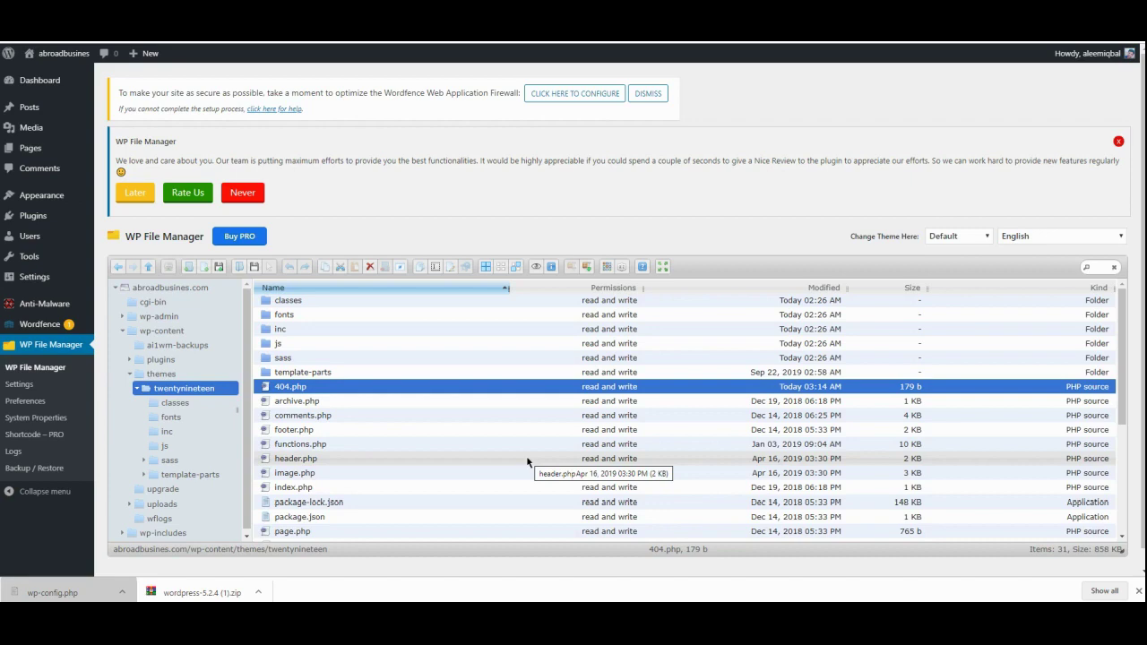
key(ctrl+t)
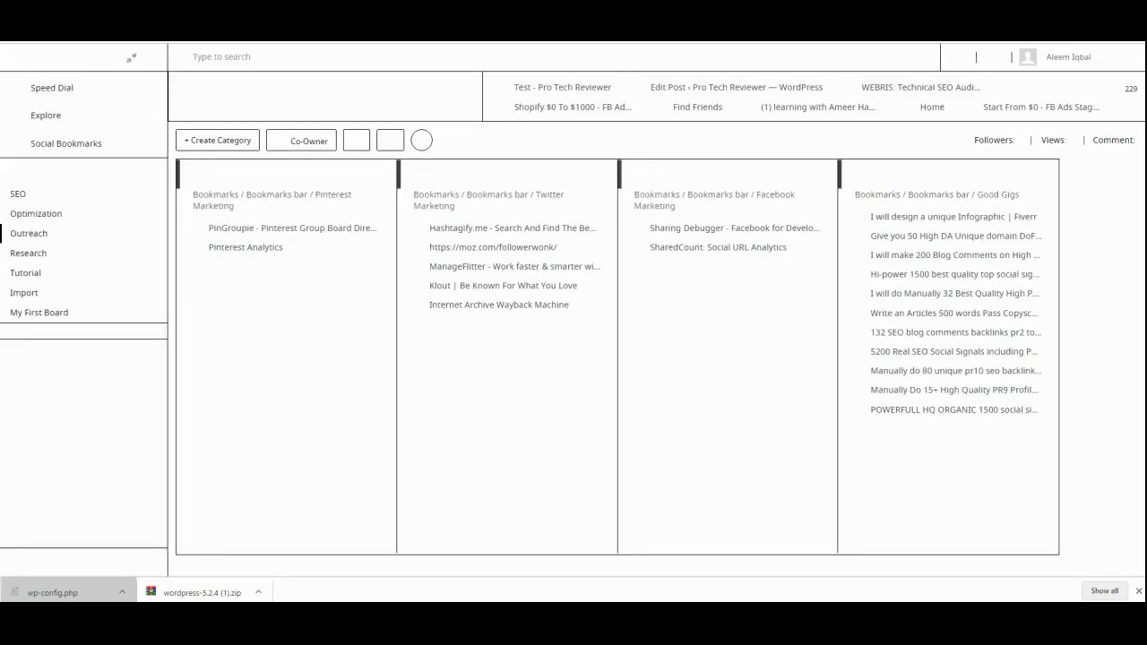
text(site:)
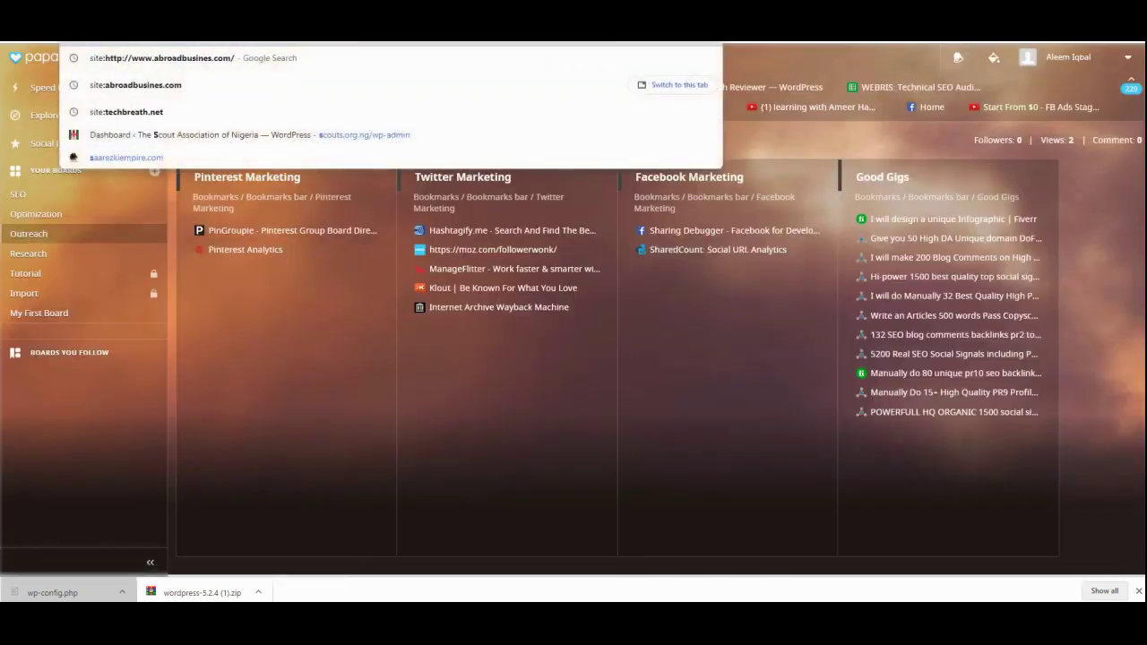
key(Return)
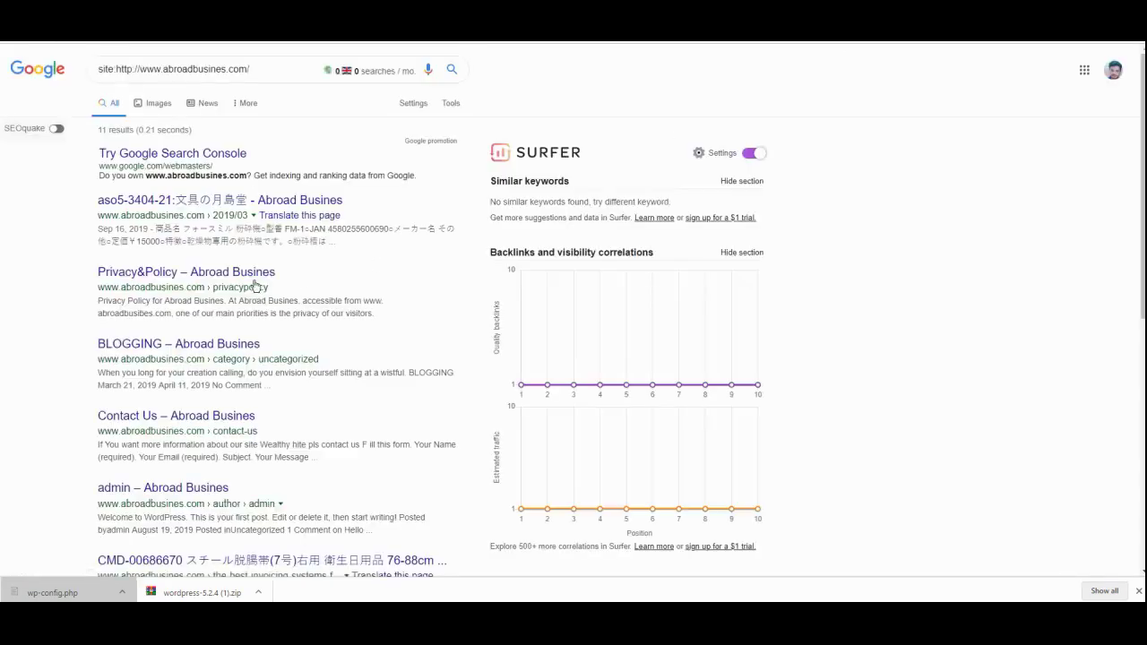
scroll(442, 266, down, 5)
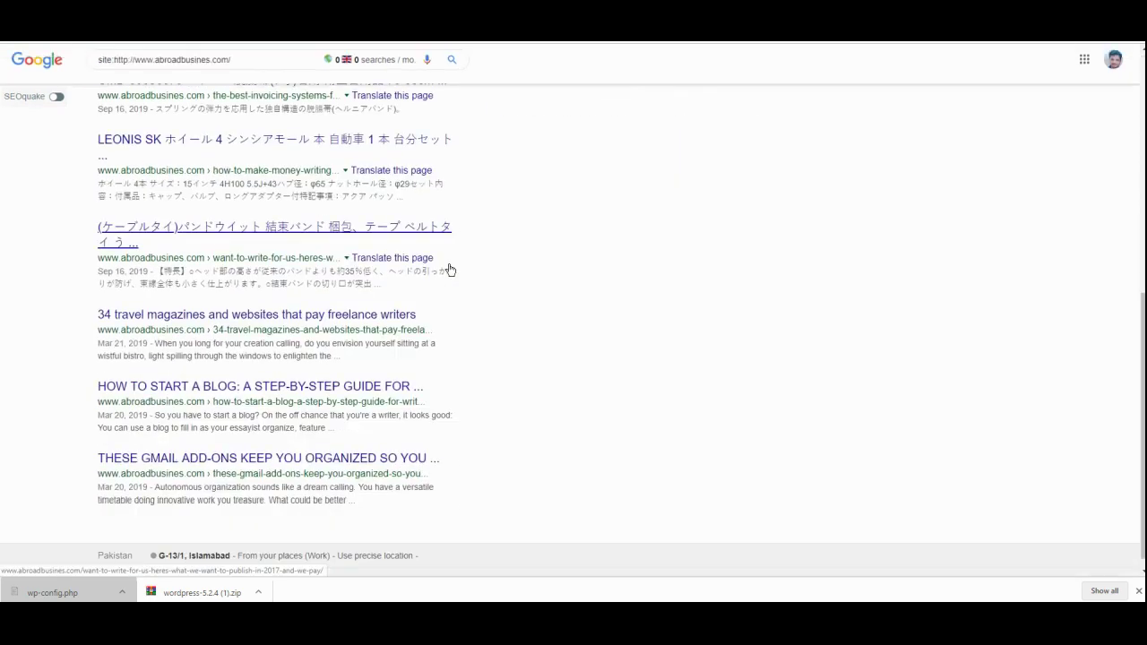
click(331, 221)
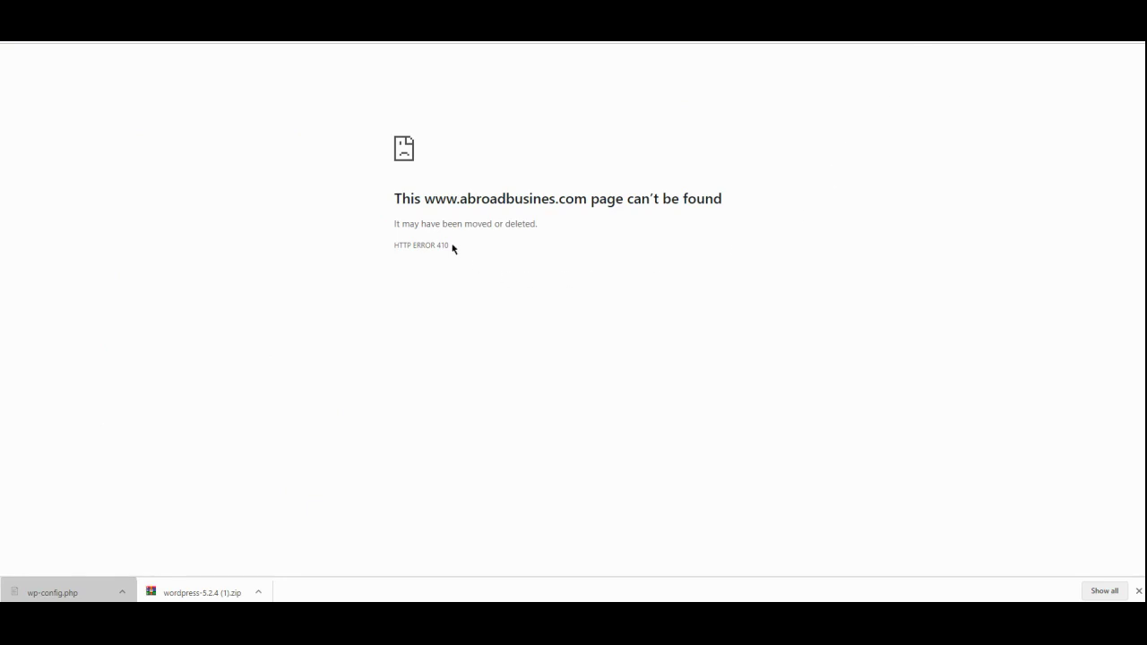
drag(452, 246, 396, 244)
click(394, 245)
Step: Revisit the 410 code in Notepad++ and review the twentynineteen file list in WP File Manager
key(ctrl+Tab)
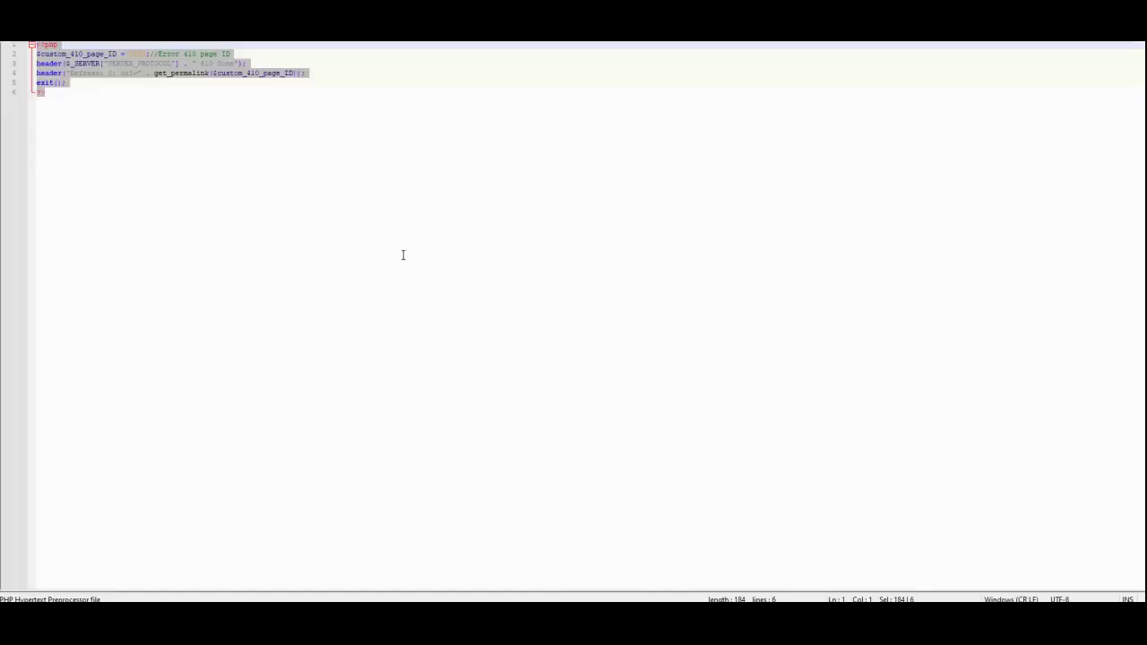
key(alt+Tab)
key(alt+Tab)
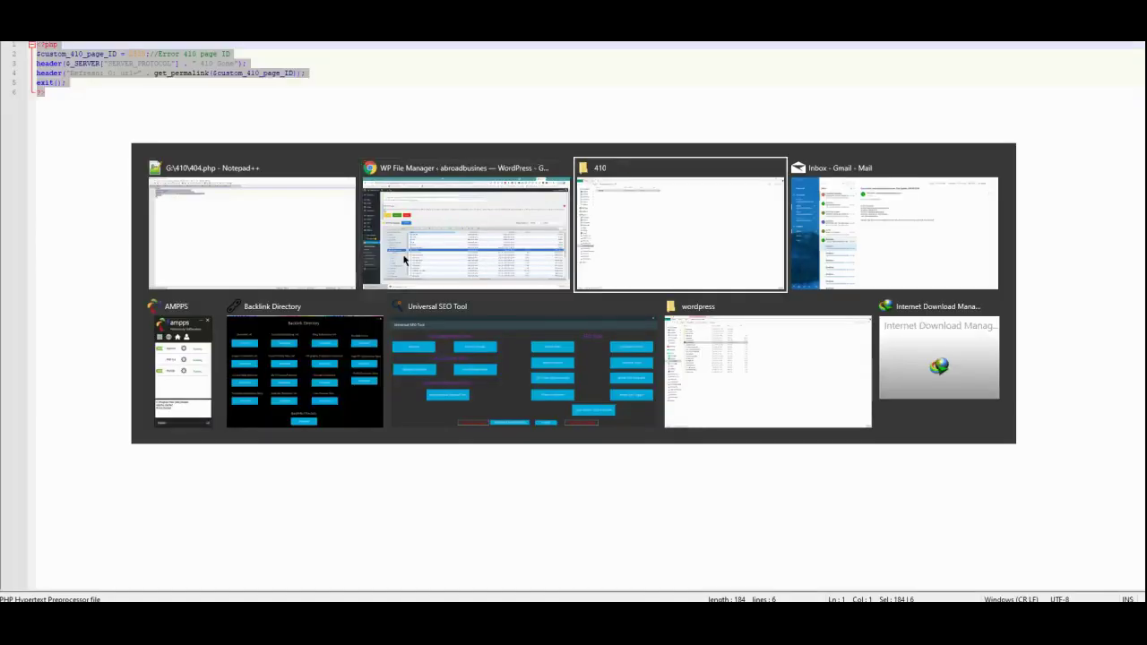
key(alt+Tab)
key(alt+Tab)
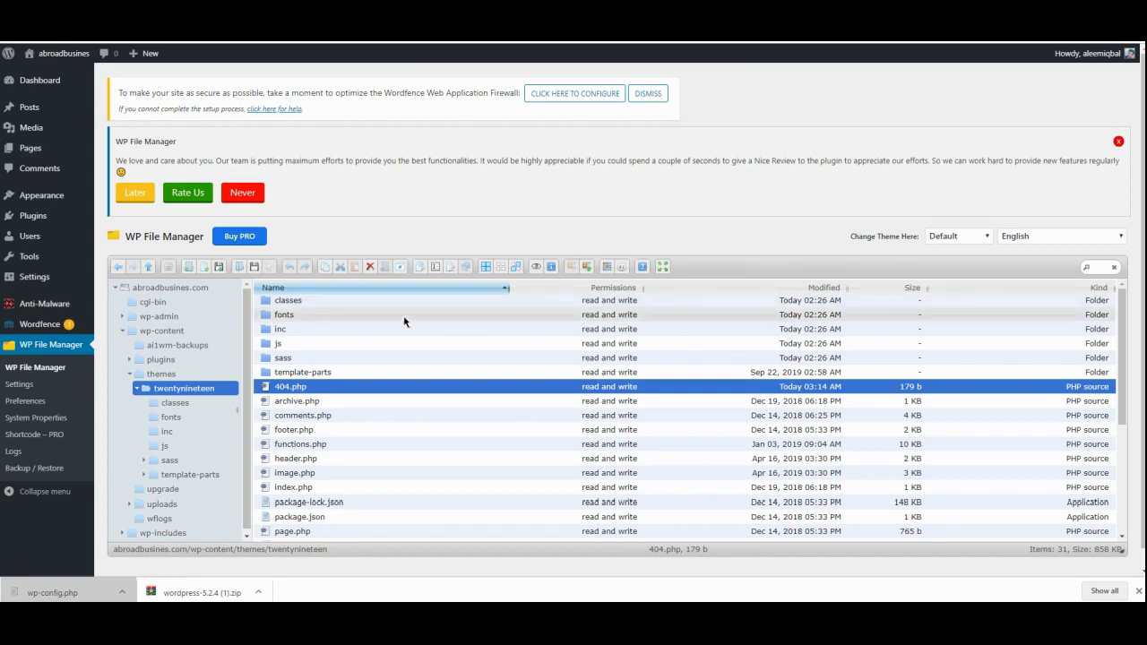
scroll(403, 318, down, 4)
scroll(403, 318, up, 4)
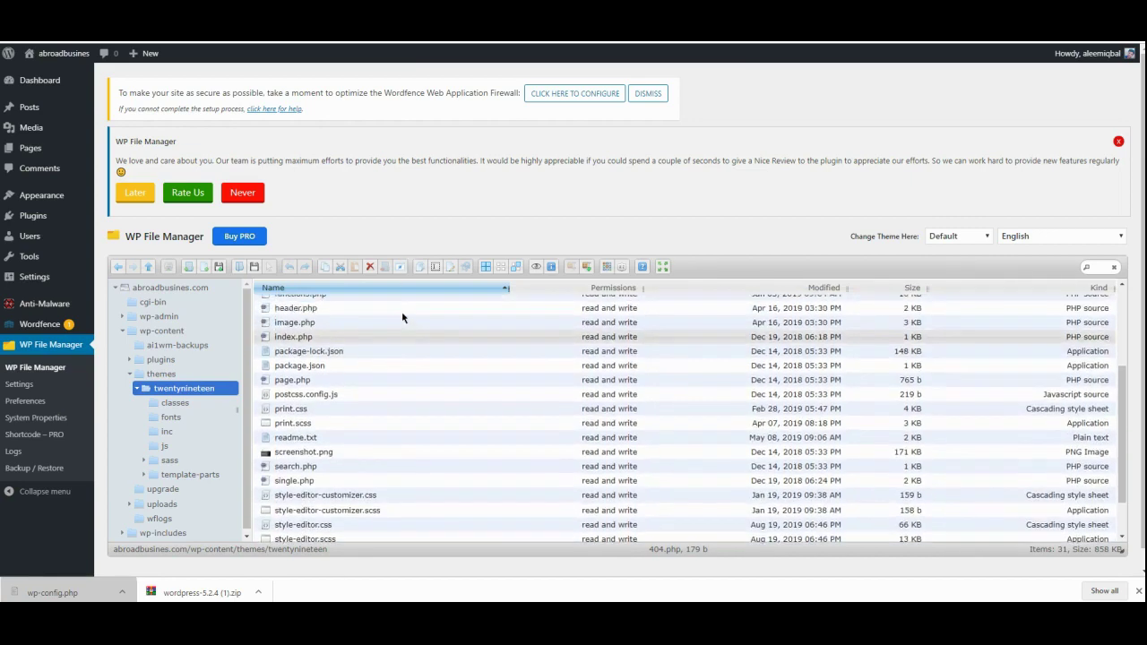
Step: Open the abroadbusines site's front page and examine its posts and widgets
click(63, 58)
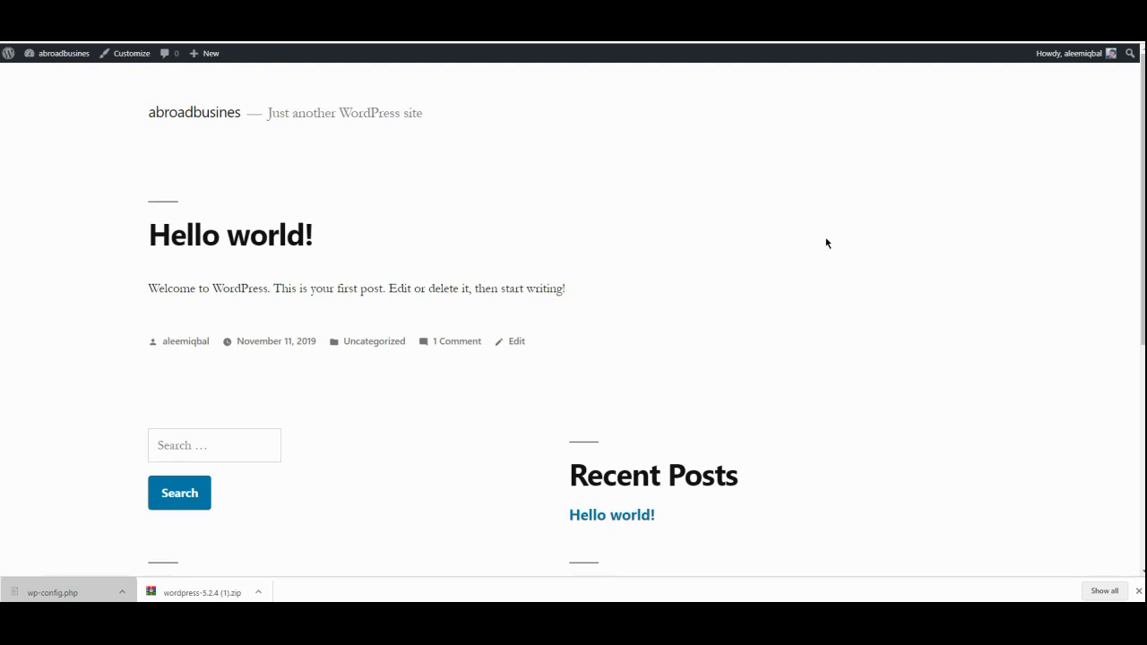
scroll(826, 243, down, 3)
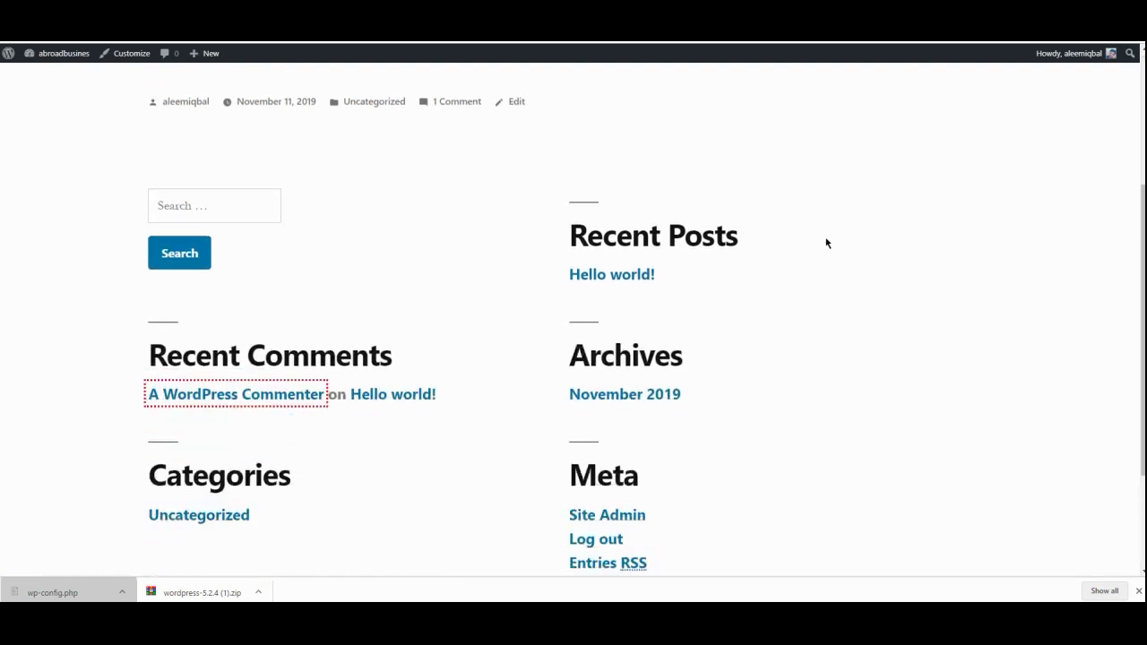
scroll(826, 243, up, 3)
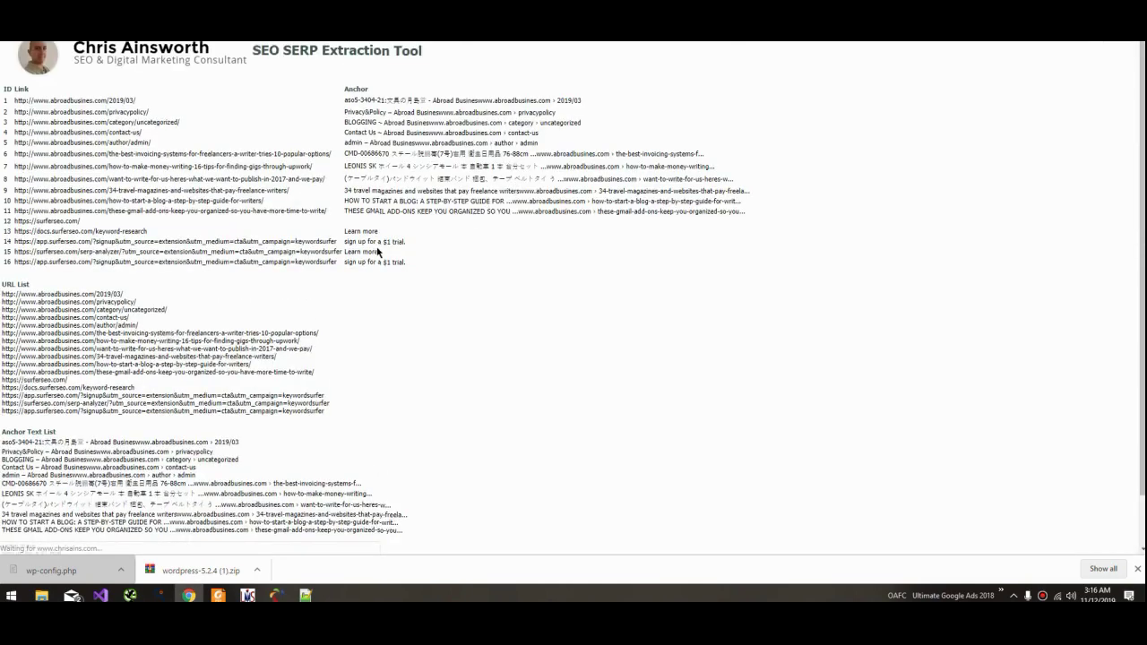
Step: Copy the abroadbusines.com addresses from the SEO SERP Extraction Tool's URL list
scroll(377, 253, down, 1)
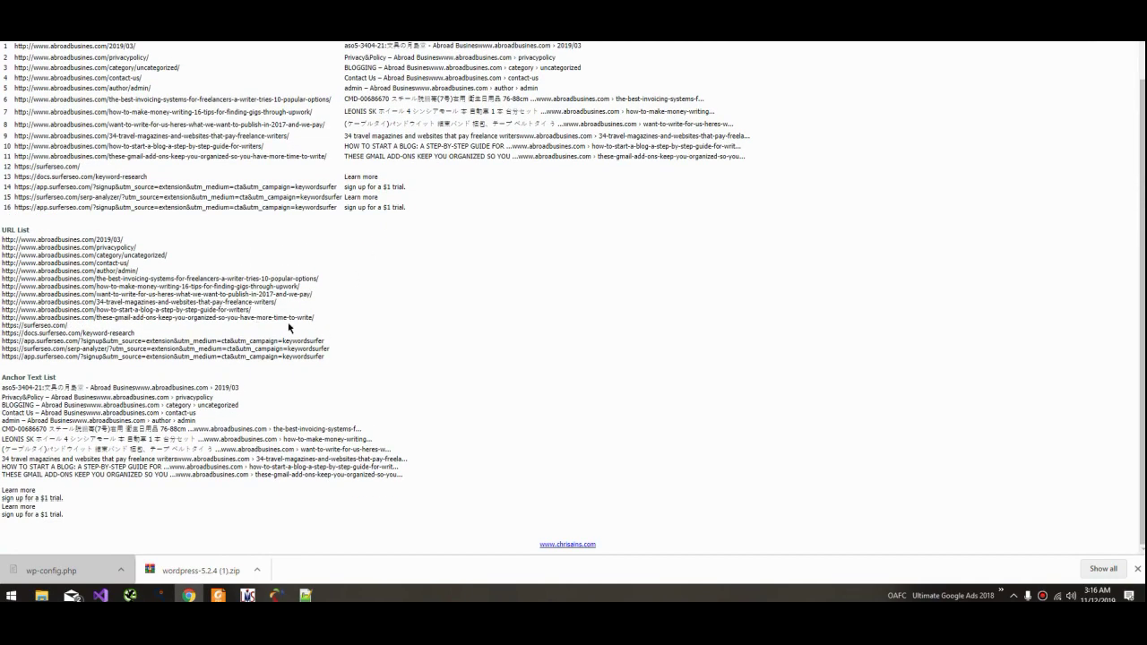
drag(331, 319, 2, 240)
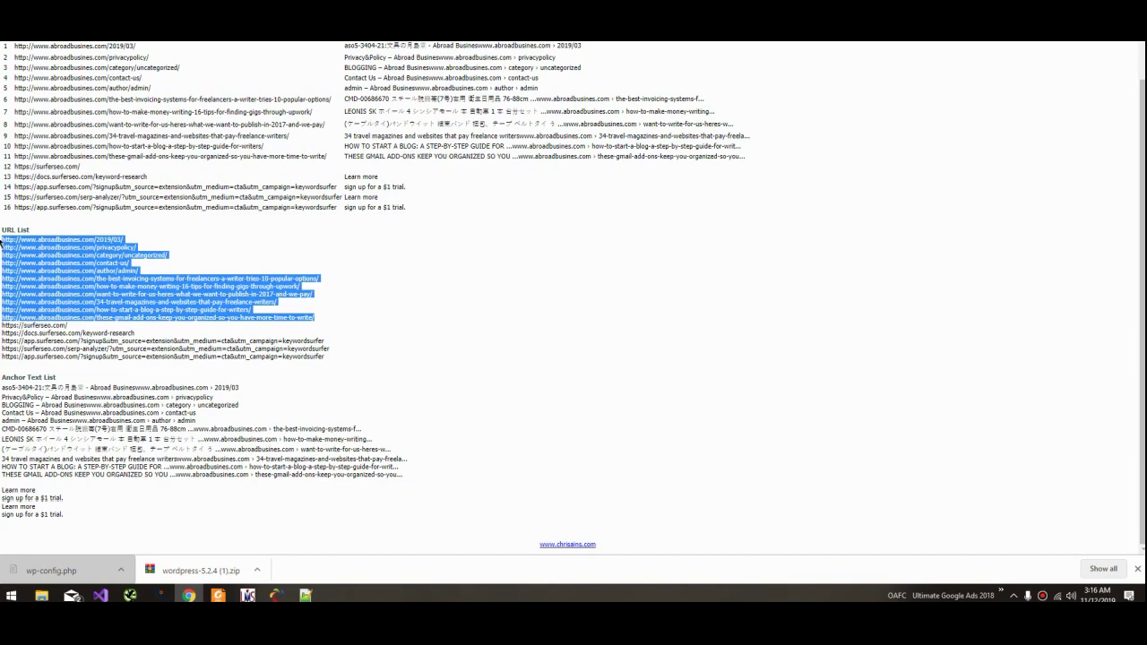
Step: Search Google for http status codes in a new browser tab and look through the results
key(ctrl+t)
text(https)
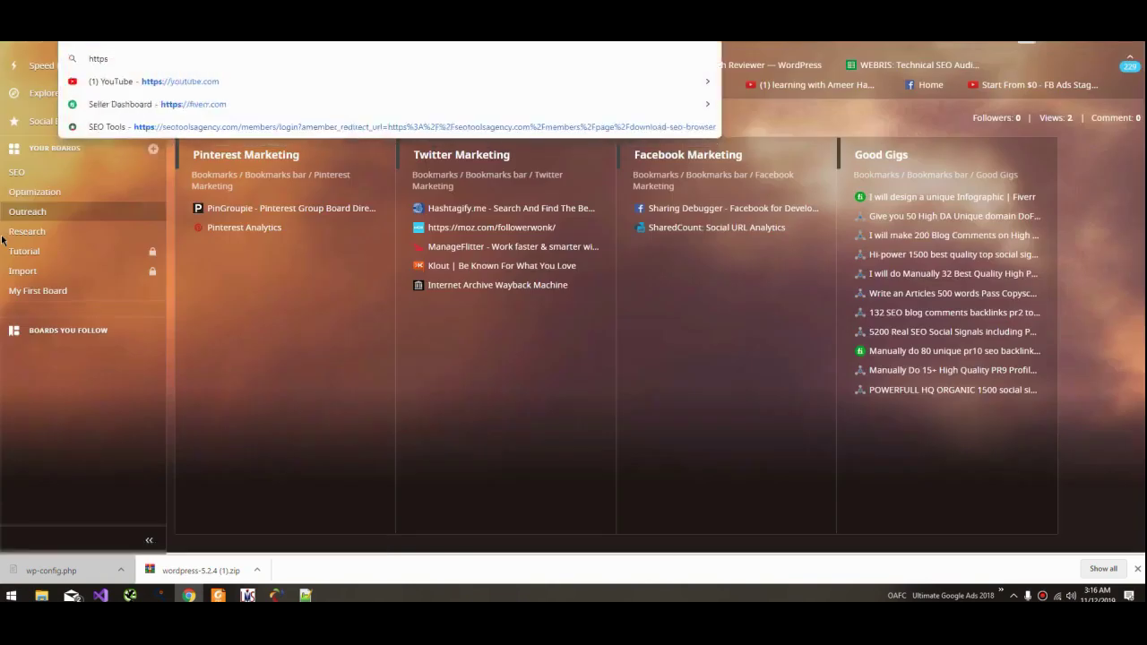
key(BackSpace)
text(status)
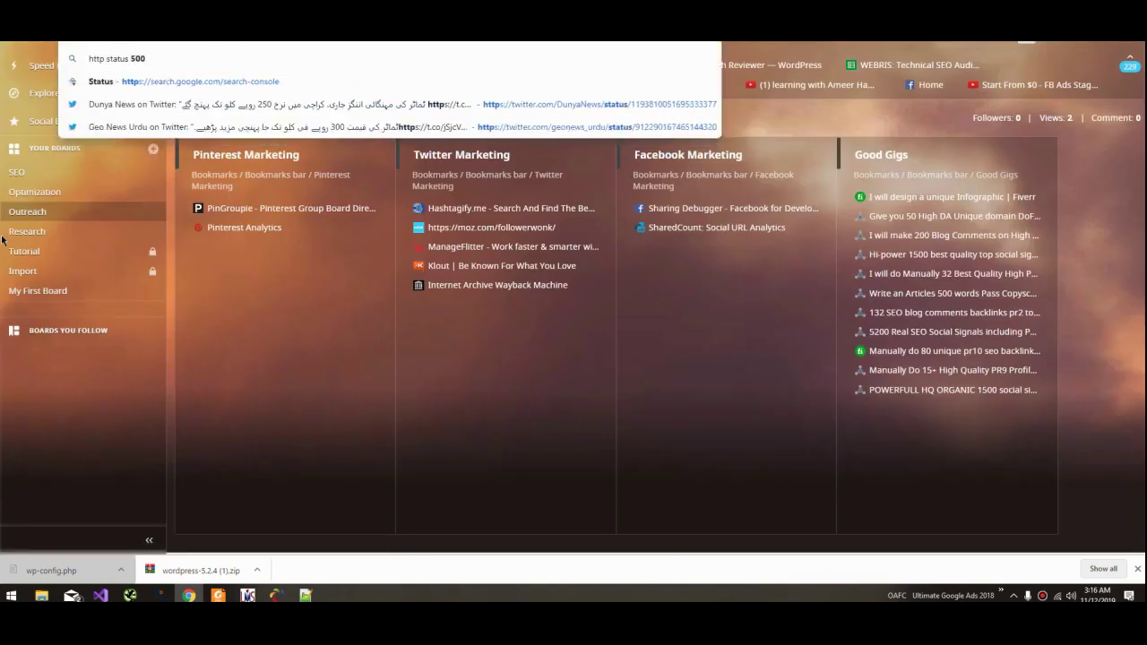
text(code s)
key(Return)
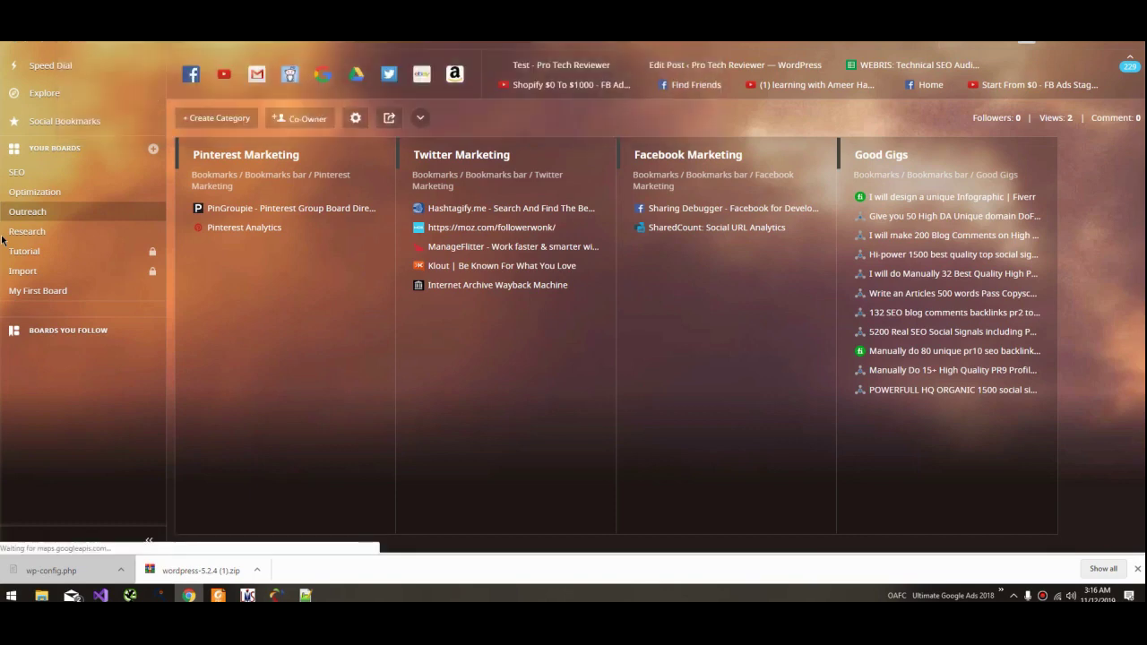
scroll(184, 165, down, 3)
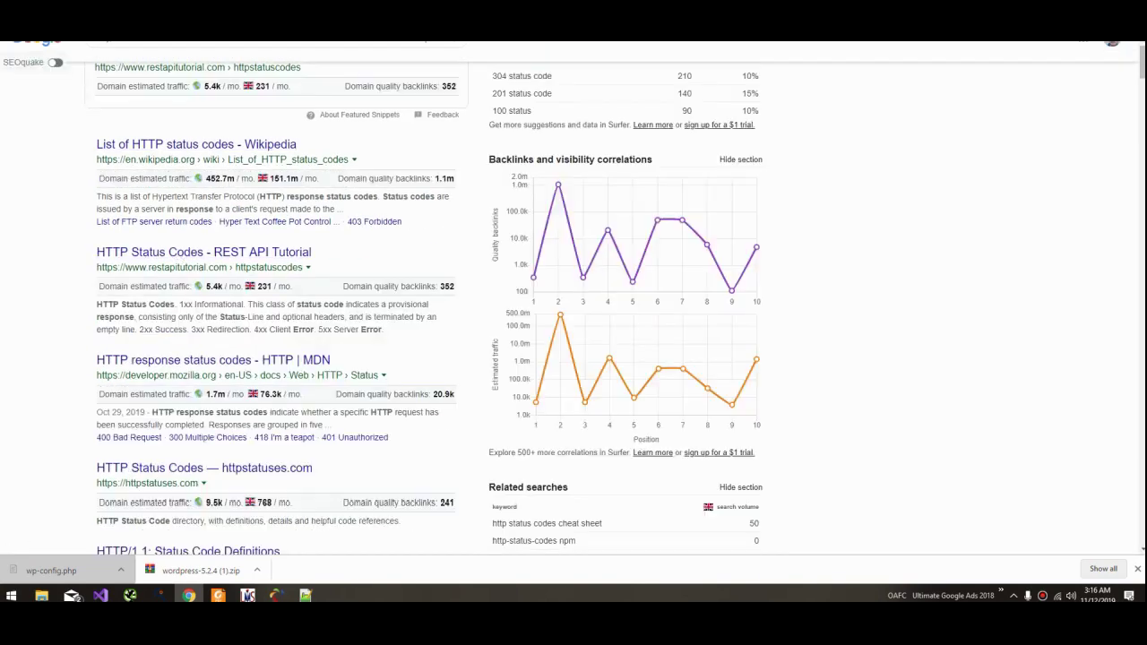
Step: Search Google for bulk http checker and open the httpstatus site from the results
click(118, 43)
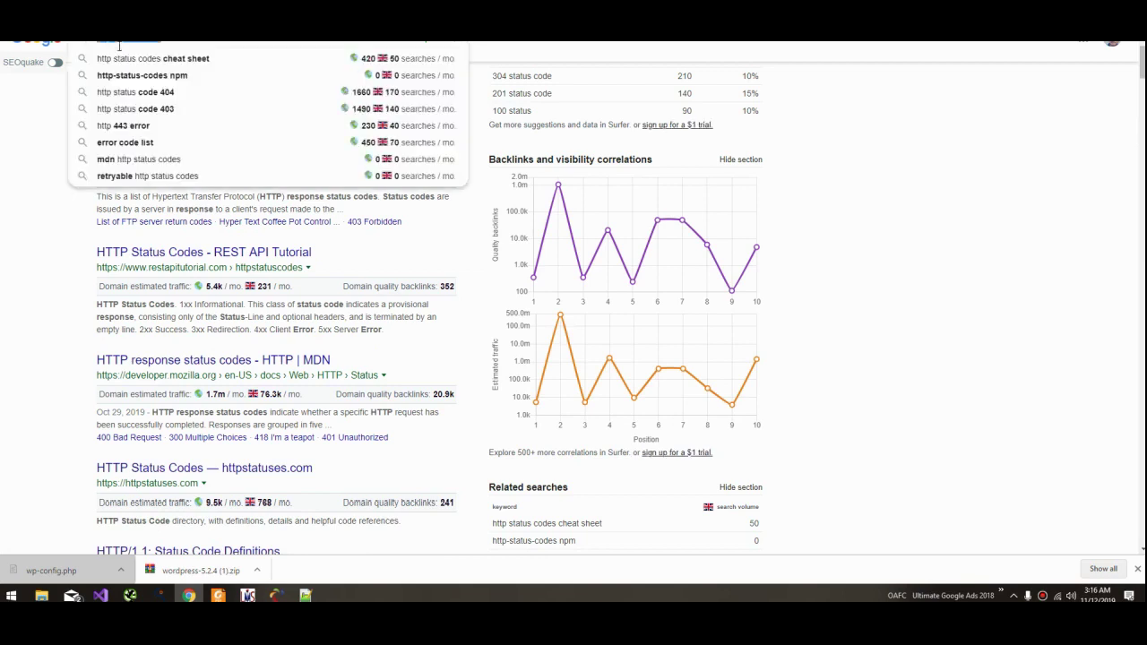
text(bul)
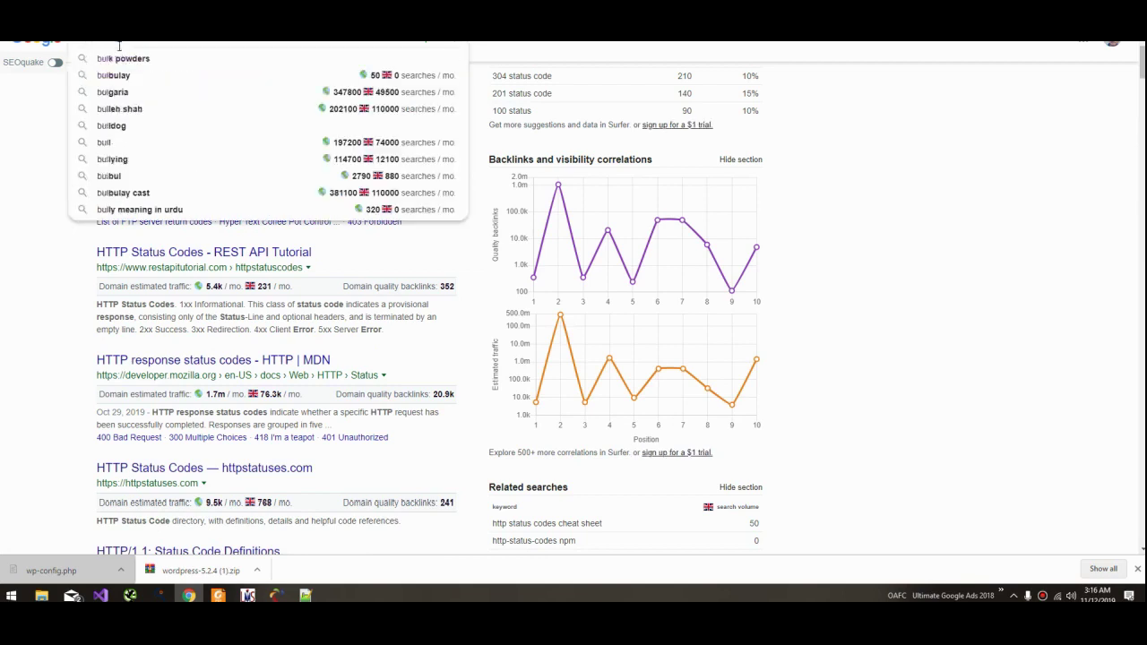
text(k http)
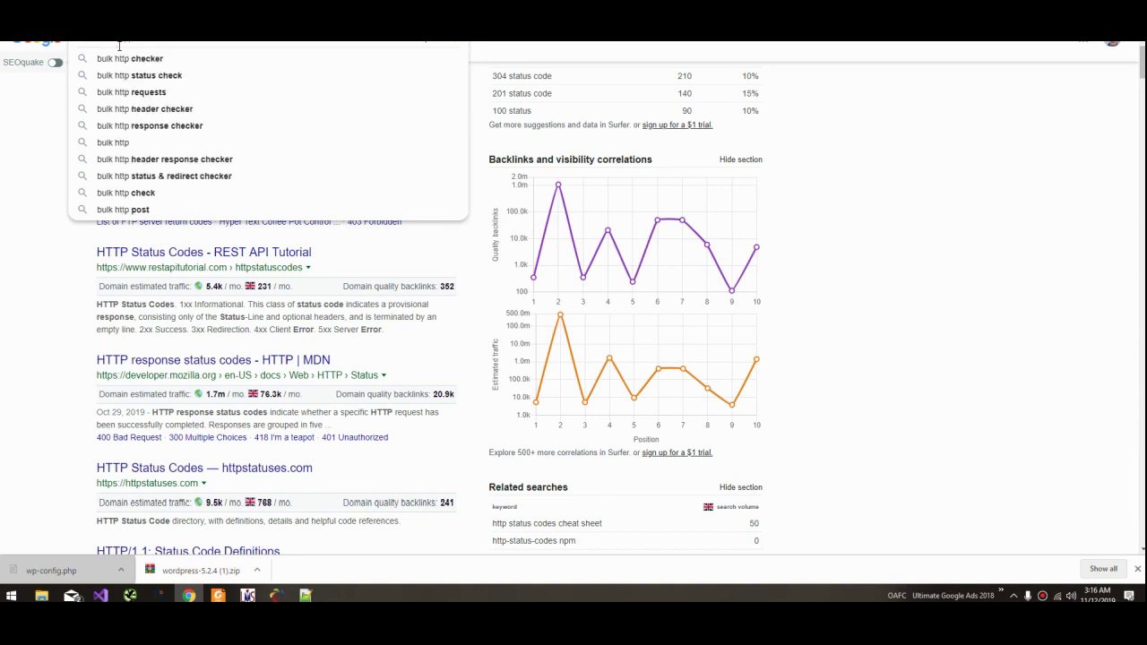
click(130, 59)
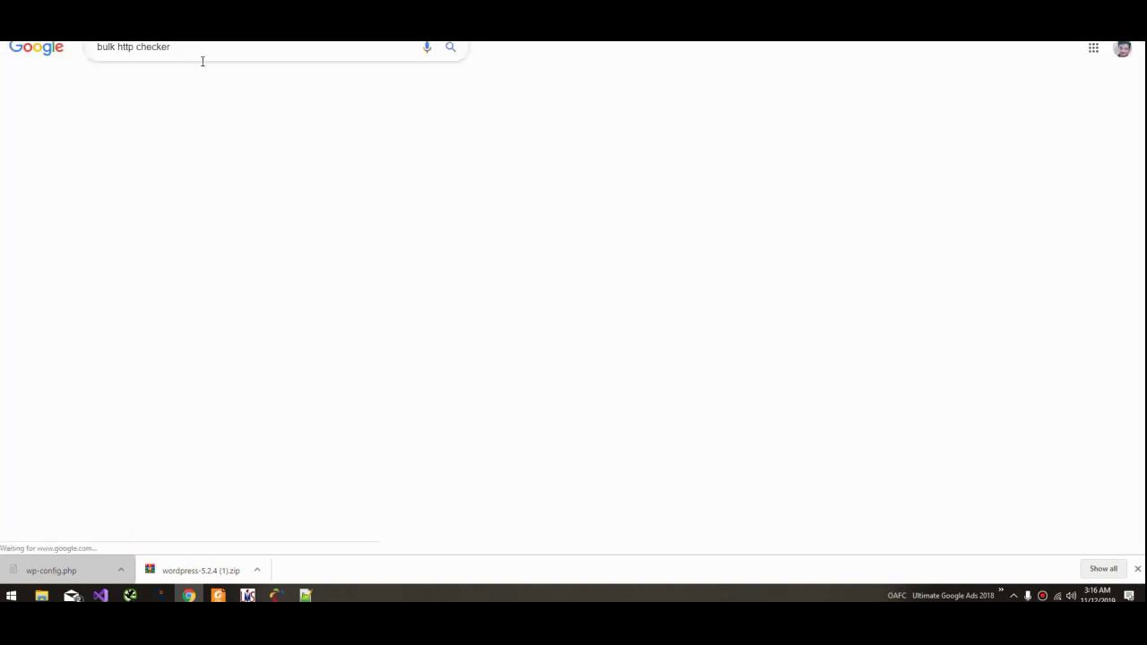
click(212, 148)
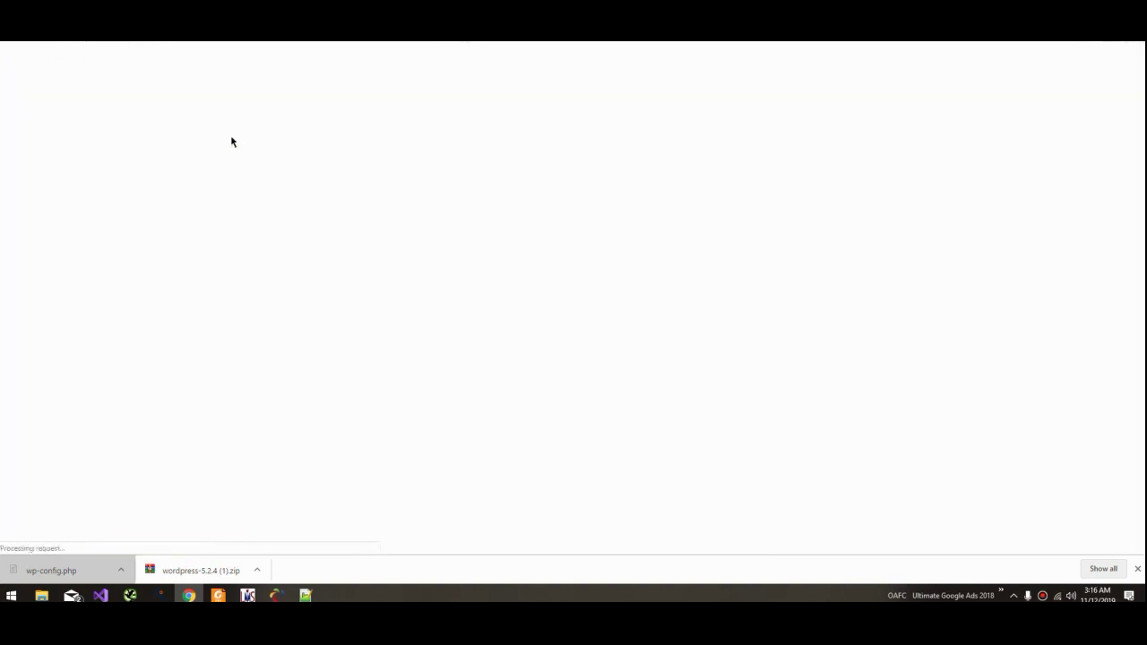
Step: Paste the copied abroadbusines.com URLs into httpstatus and run the status check
key(ctrl+v)
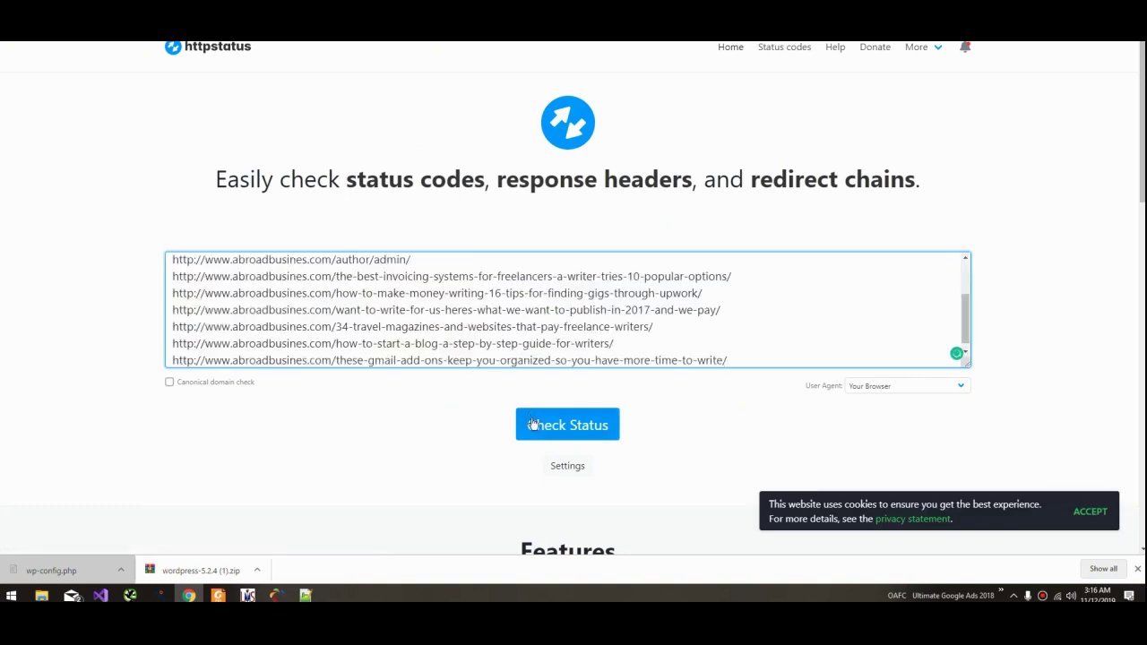
click(533, 424)
scroll(515, 307, up, 2)
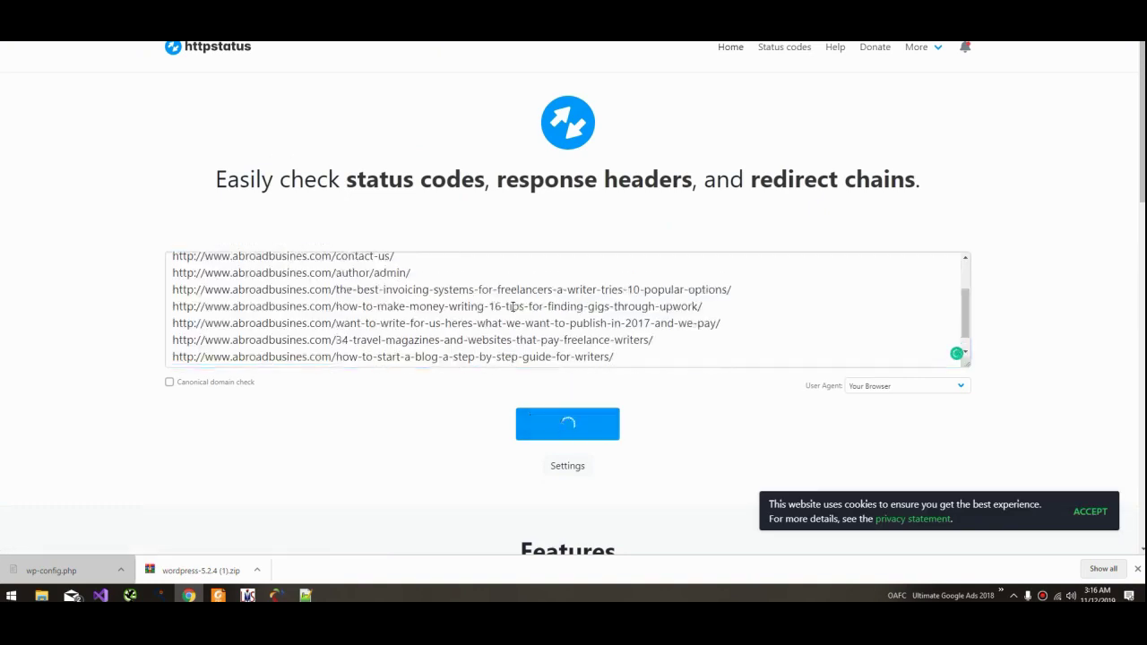
Step: Review the status codes of the submitted abroadbusines.com URLs across both pages of the httpstatus results
scroll(513, 308, down, 4)
scroll(491, 333, down, 2)
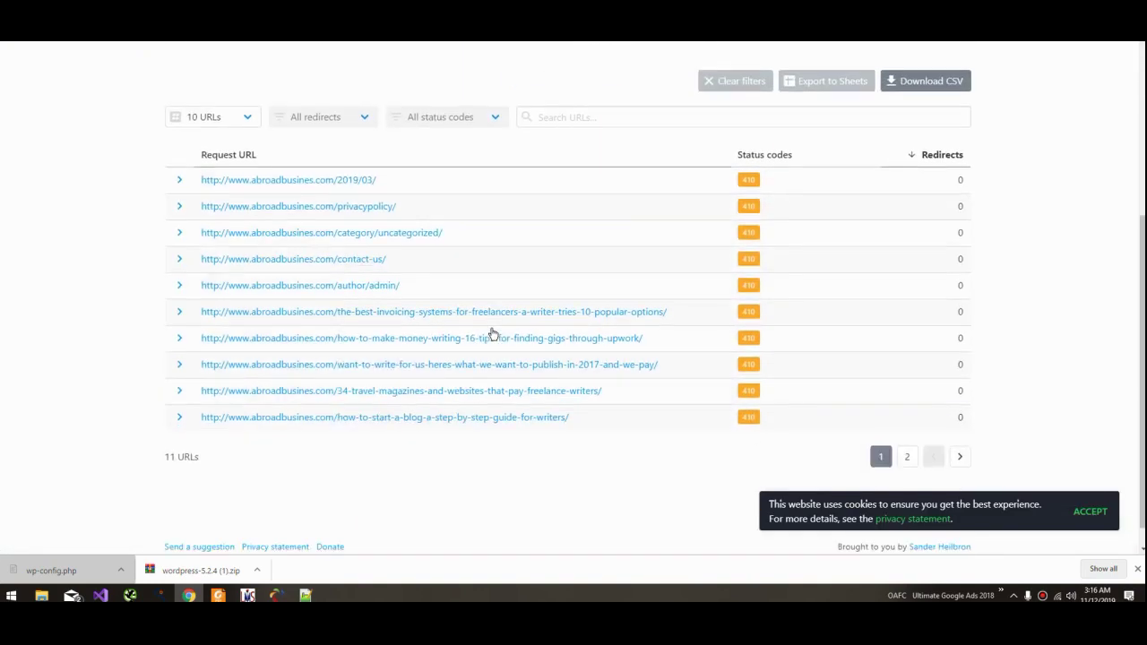
click(905, 457)
scroll(901, 455, up, 1)
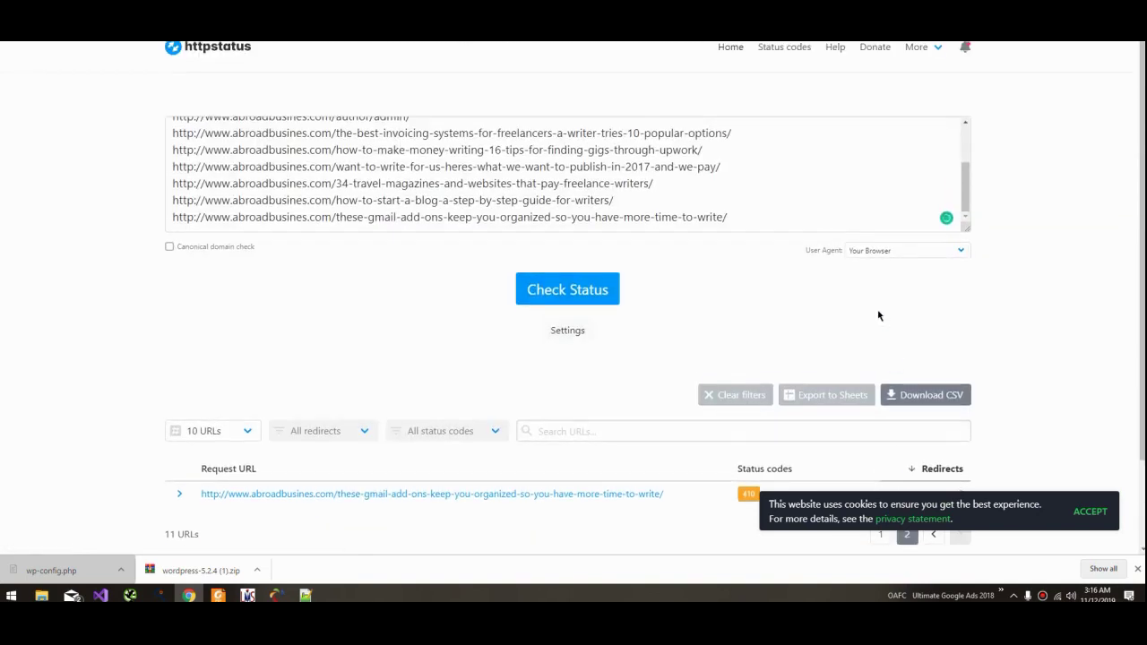
scroll(839, 350, down, 1)
scroll(711, 331, up, 1)
scroll(689, 195, up, 1)
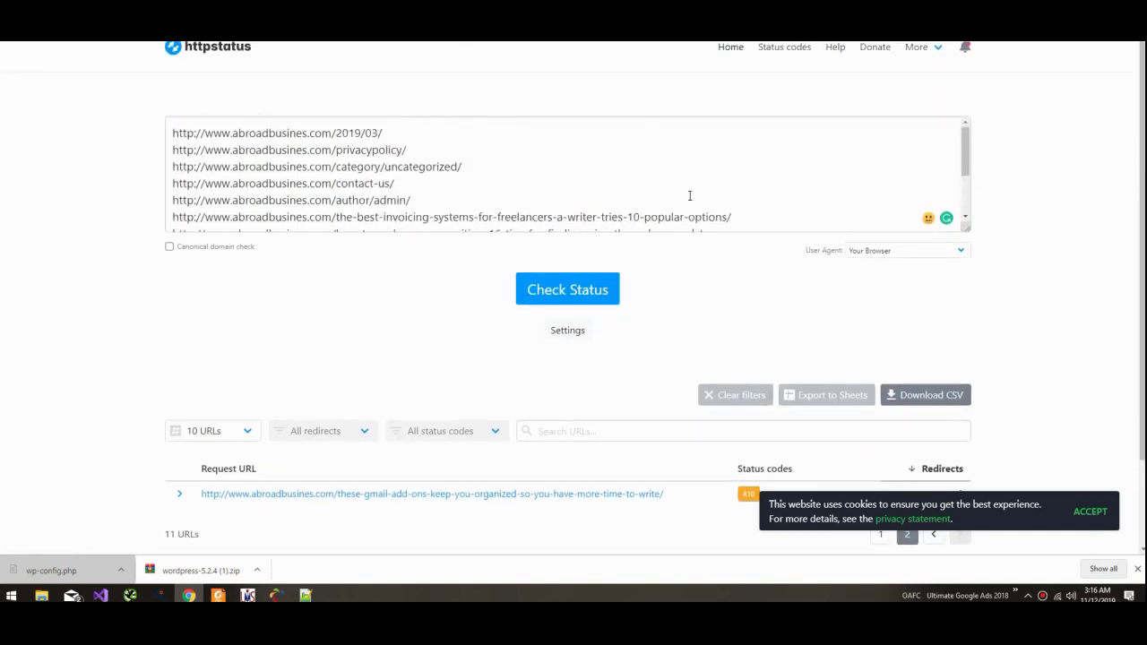
key(ctrl+shift+Tab)
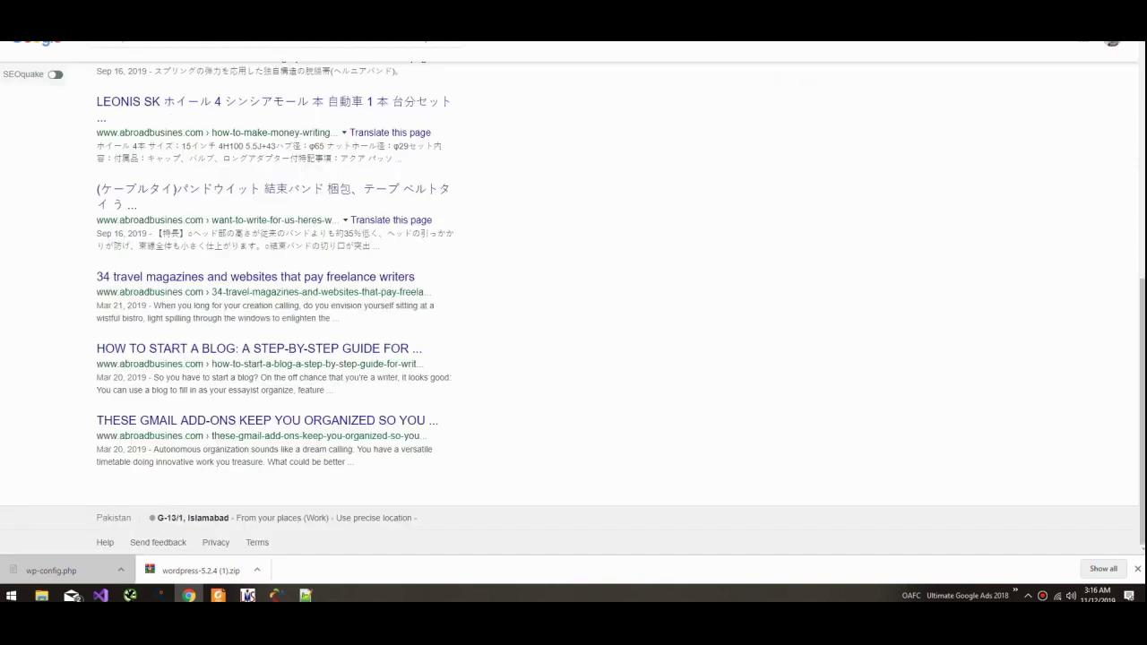
scroll(679, 140, up, 6)
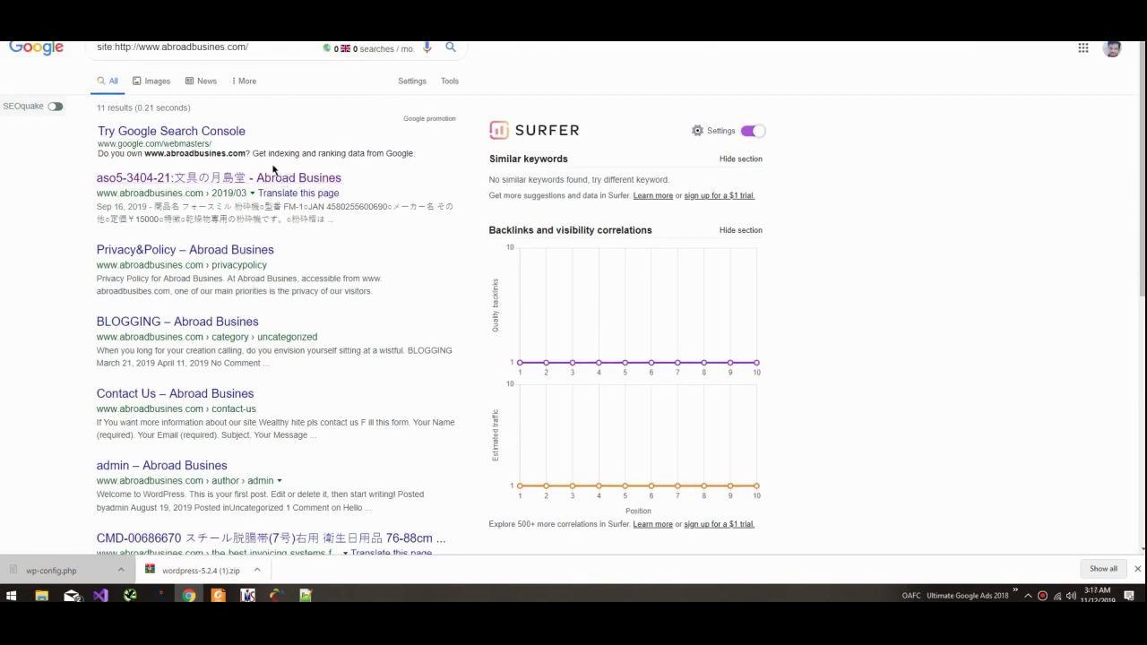
click(274, 176)
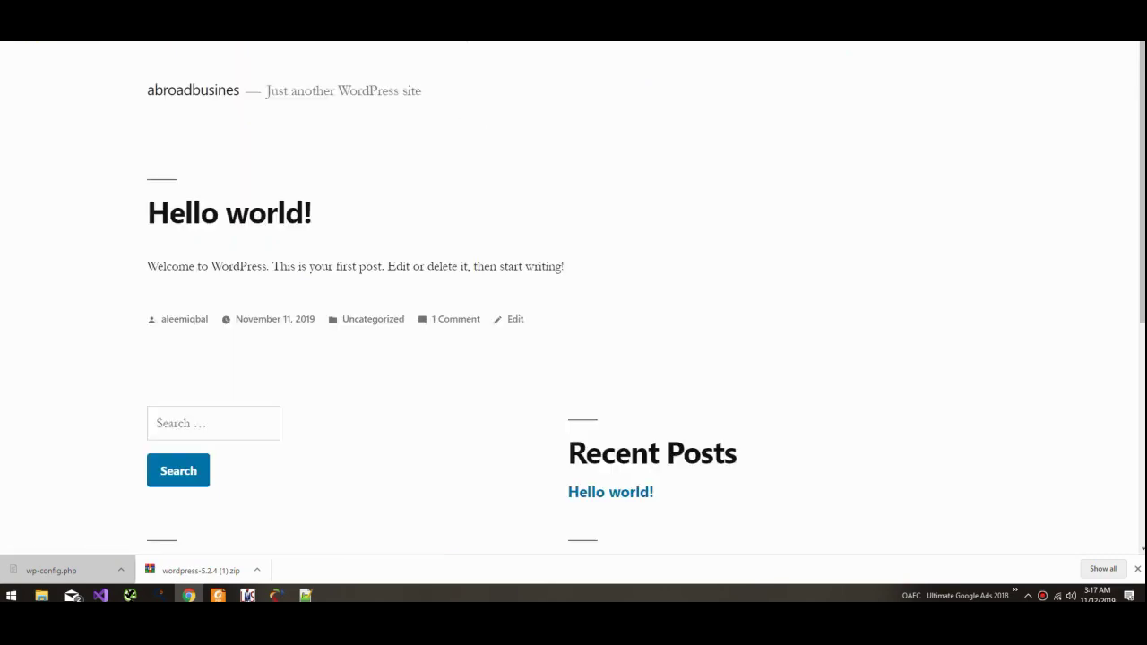
Step: Open Spam.txt from the desktop for editing and paste the copied abroadbusines.com URL list into it
key(ctrl+Tab)
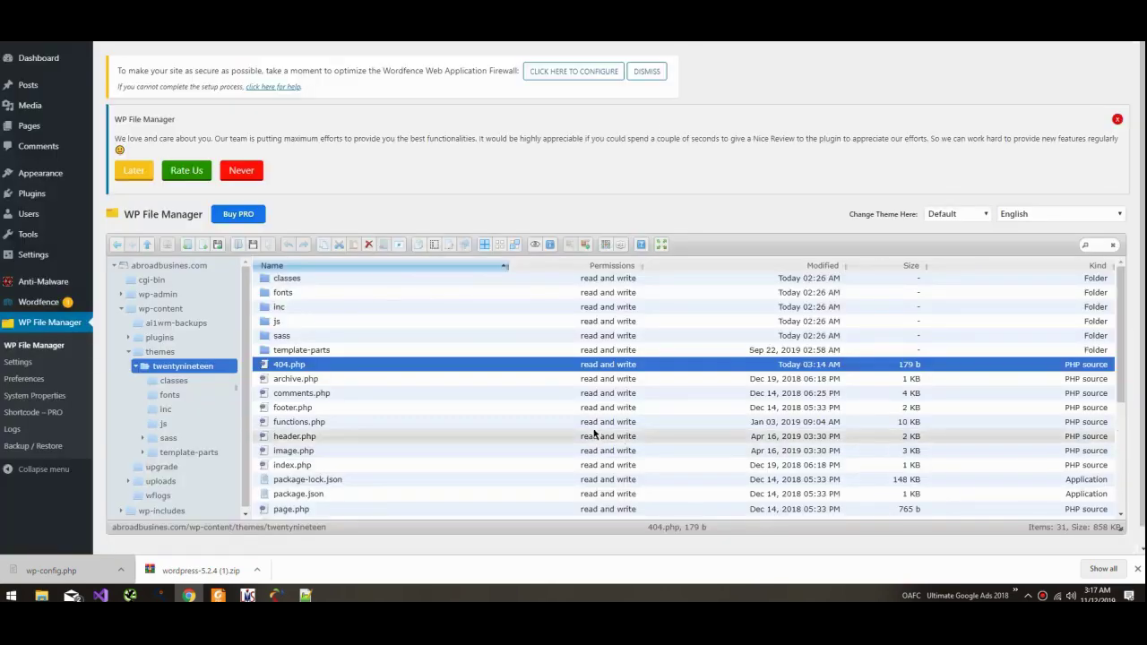
key(super+d)
right_click(227, 248)
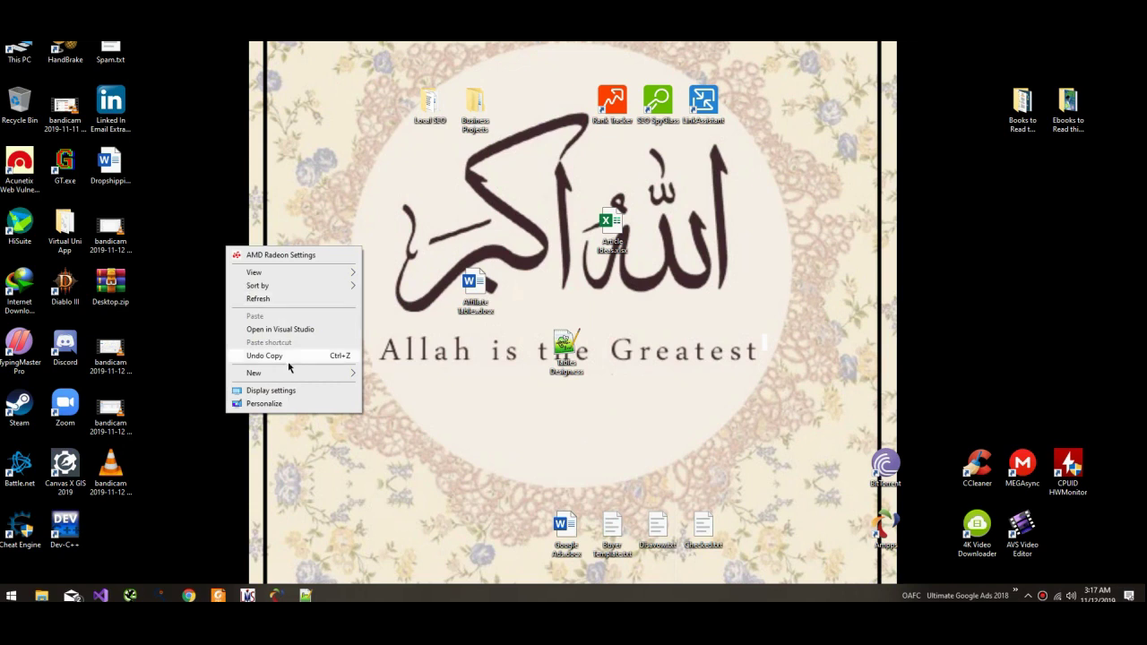
click(173, 335)
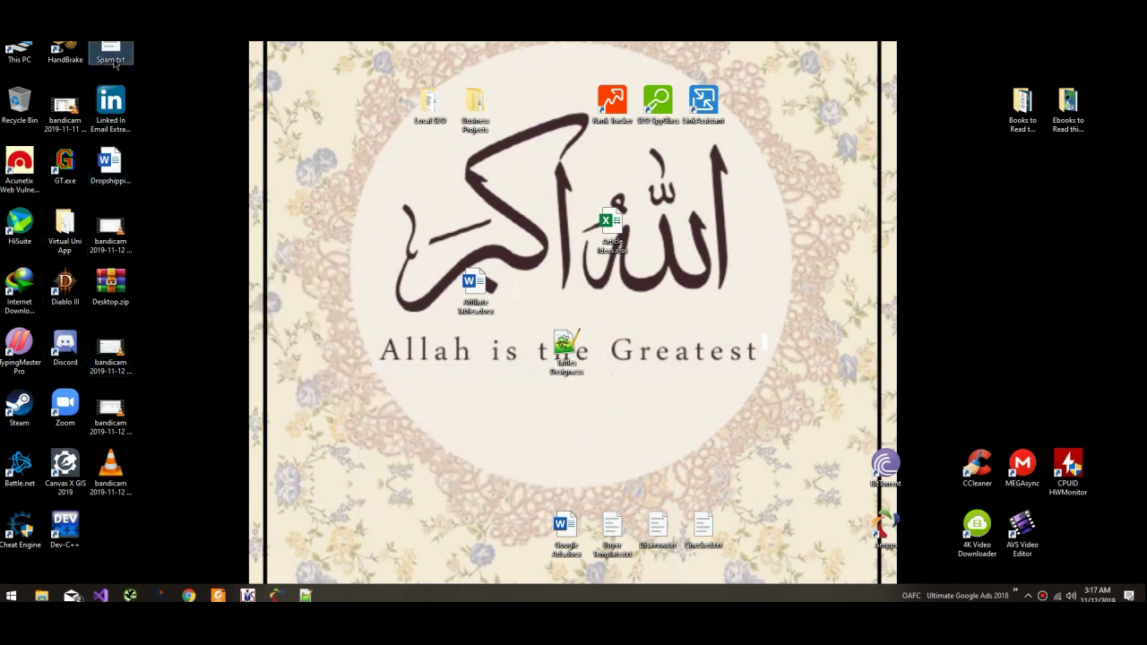
right_click(110, 55)
click(135, 94)
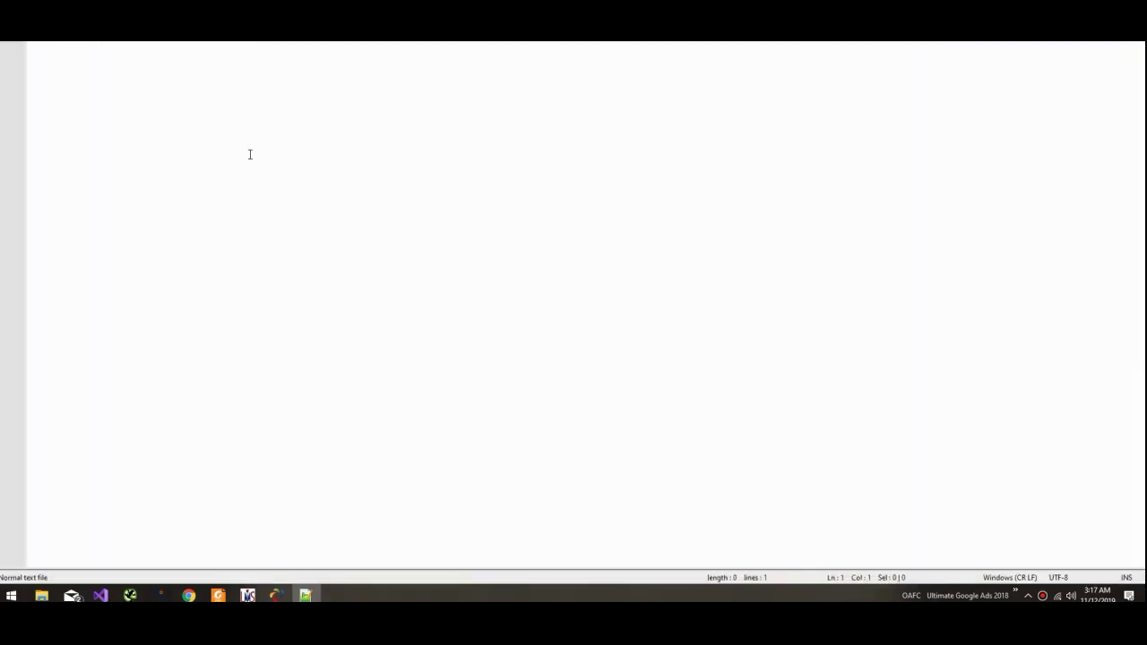
key(ctrl+v)
key(alt+Tab)
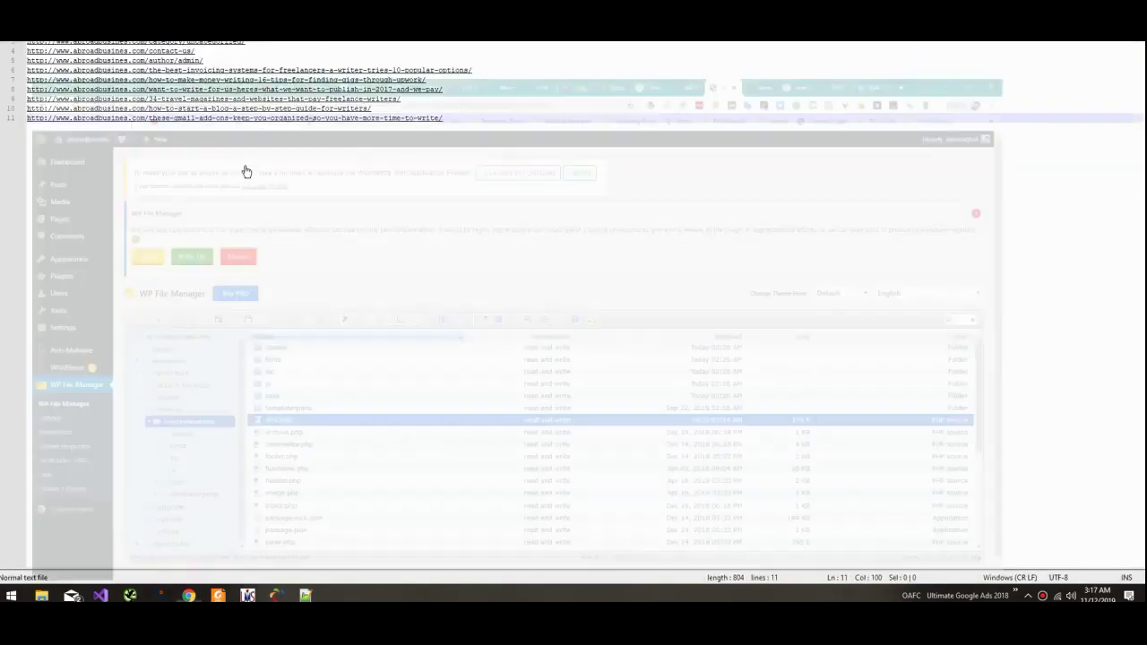
Step: Open the BLOGGING and Contact Us results from the Google site search to check how the pages respond
key(ctrl+Tab)
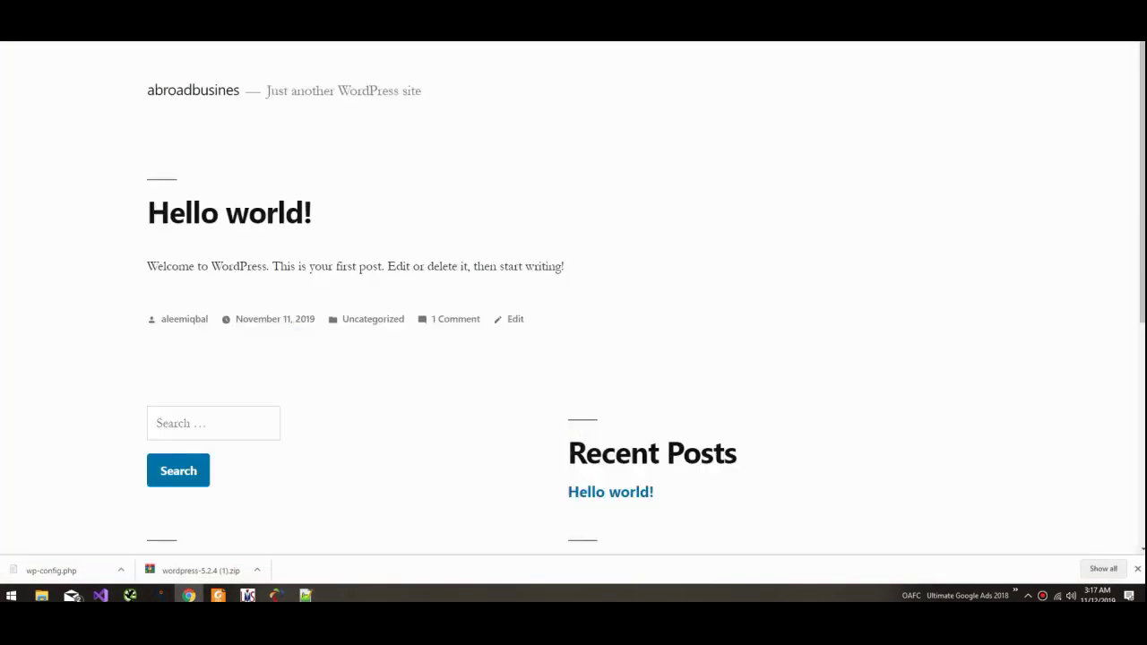
key(ctrl+Tab)
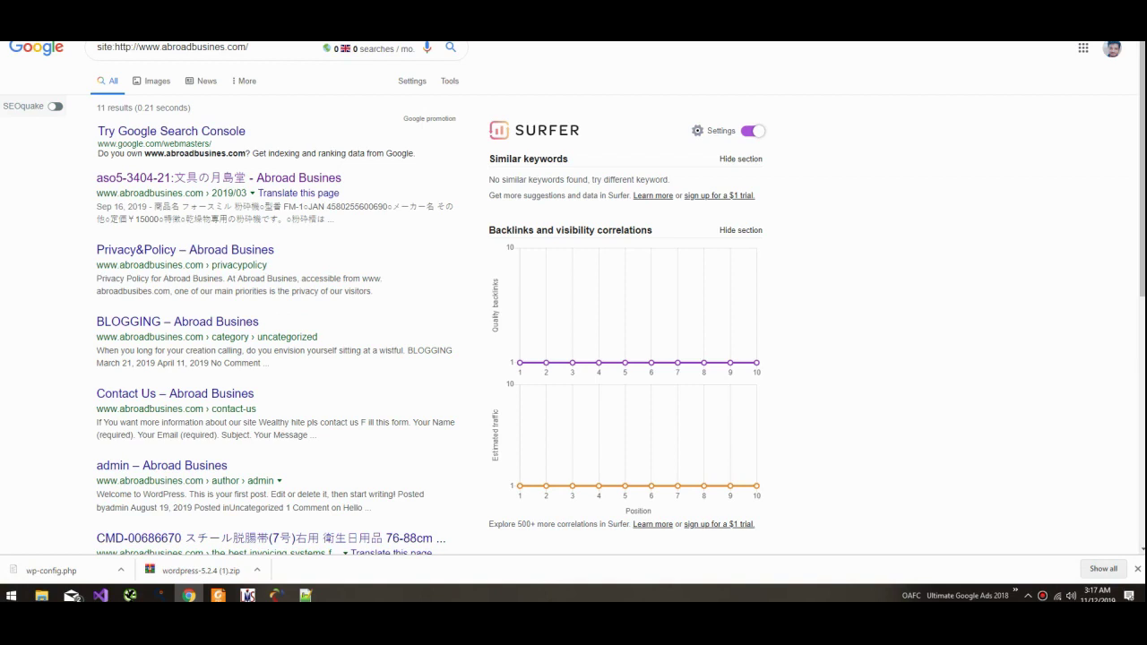
click(221, 324)
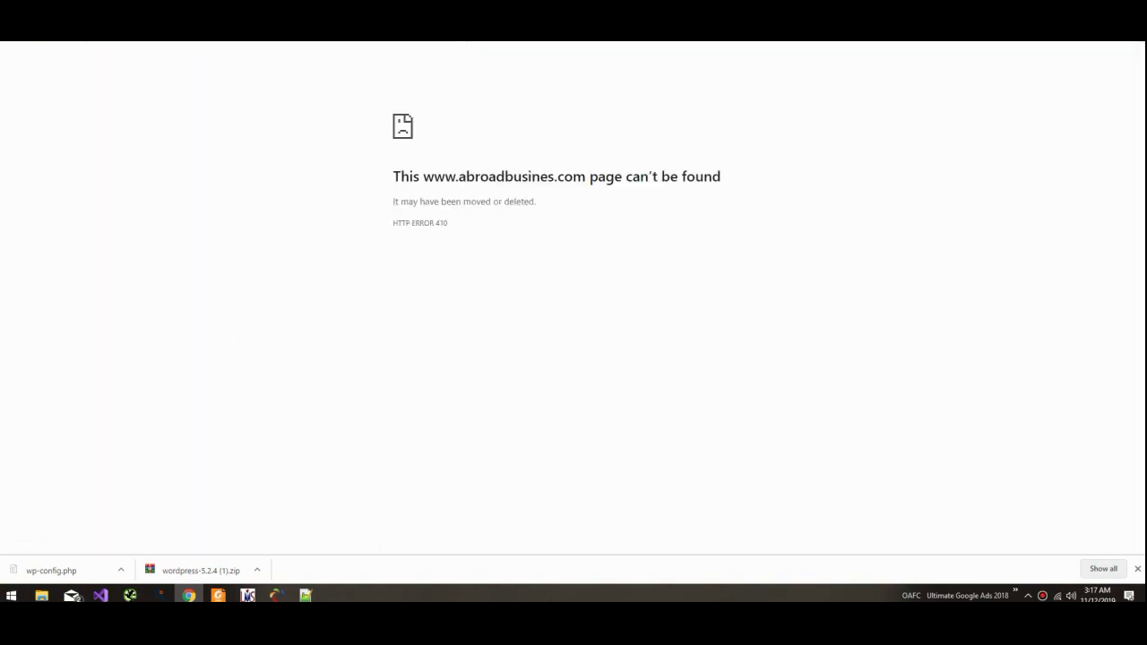
key(alt+Left)
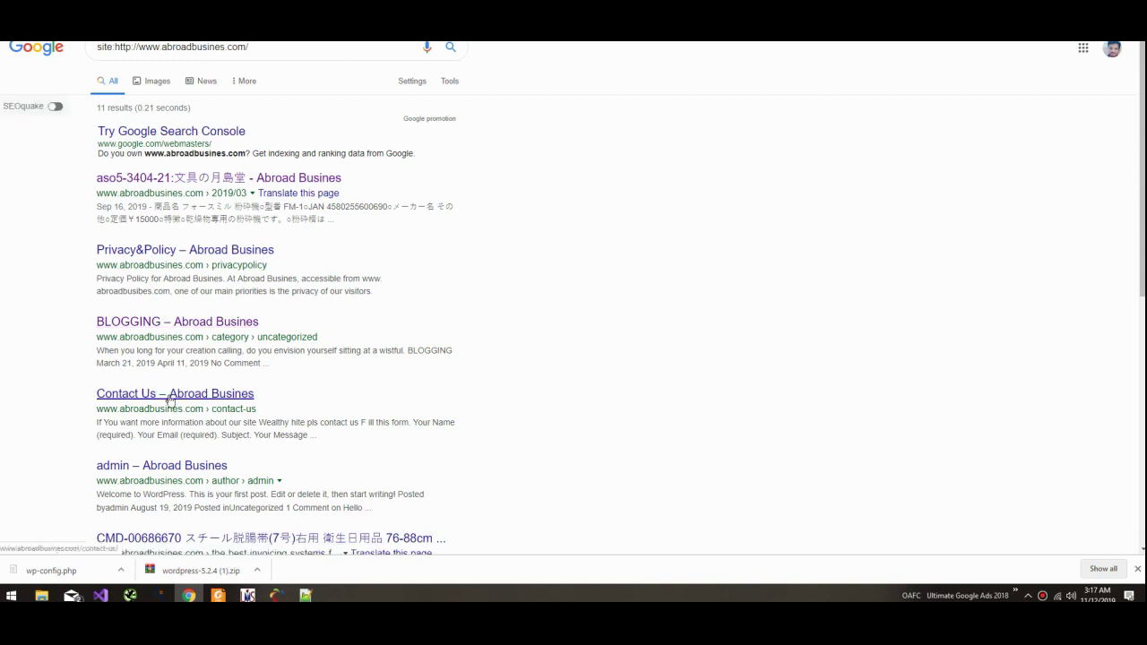
click(173, 400)
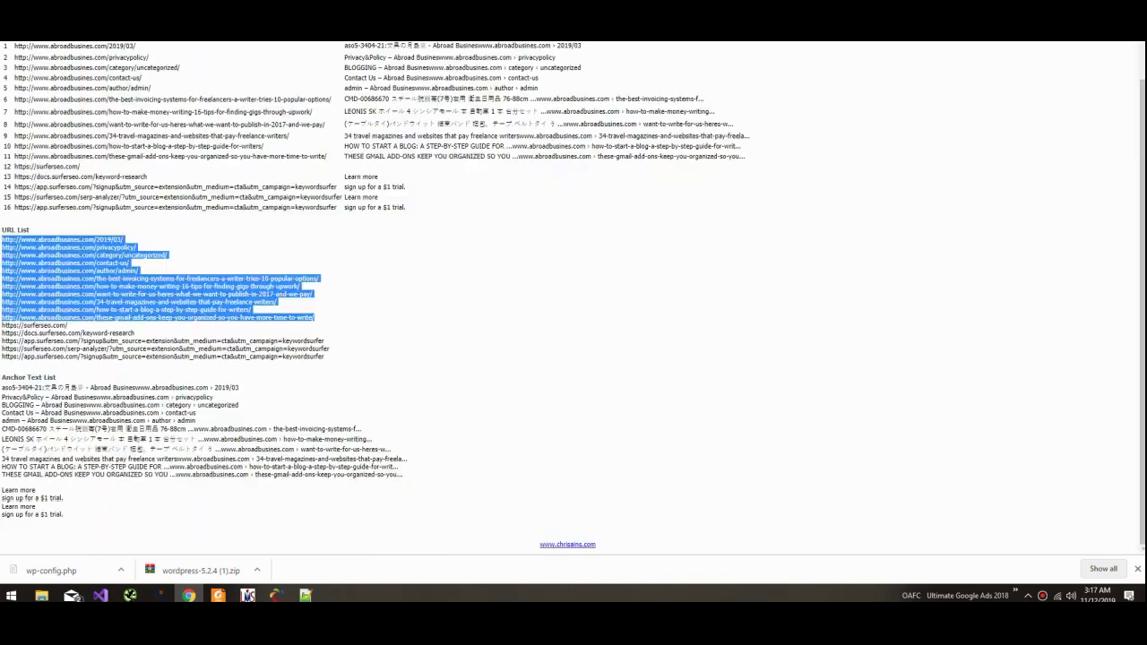
Step: Search Google for google webmasters in a new browser tab and enter Search Console from the Google Webmasters site
key(ctrl+t)
text(g)
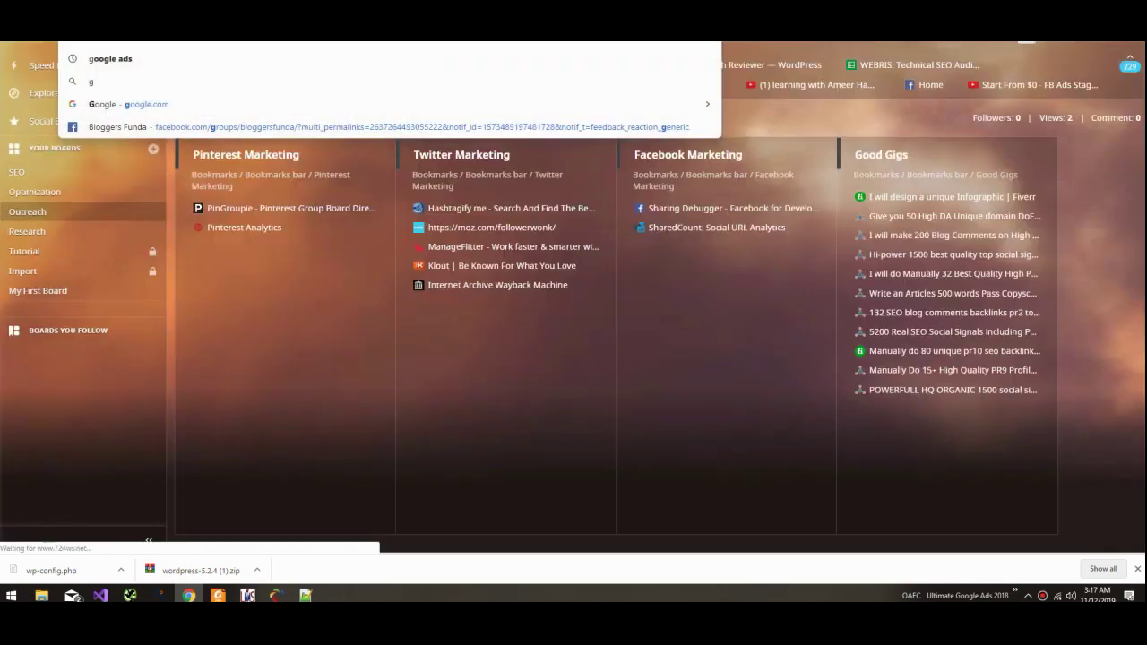
text(oogle web)
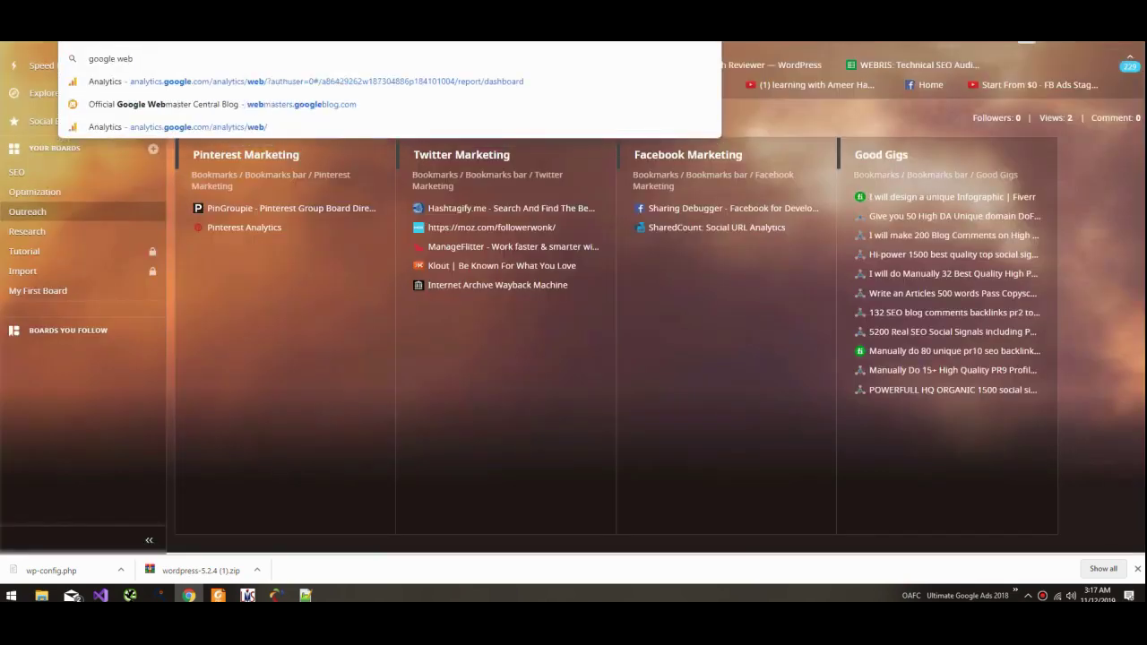
text(.)
text(masters)
key(Return)
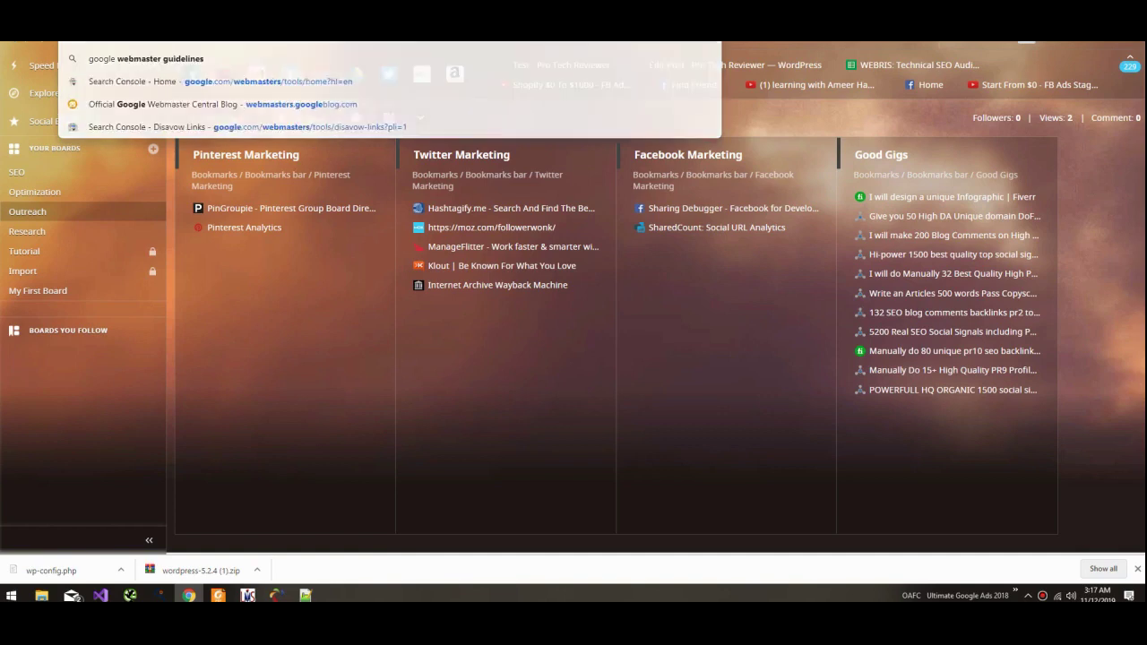
text(s)
key(Return)
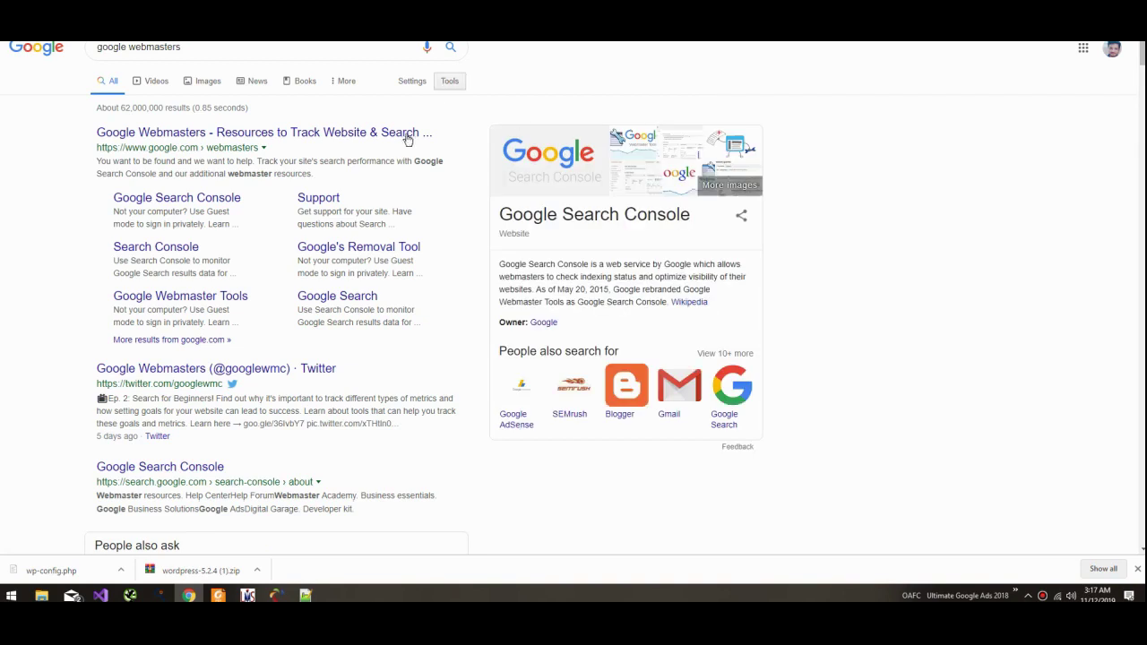
click(406, 135)
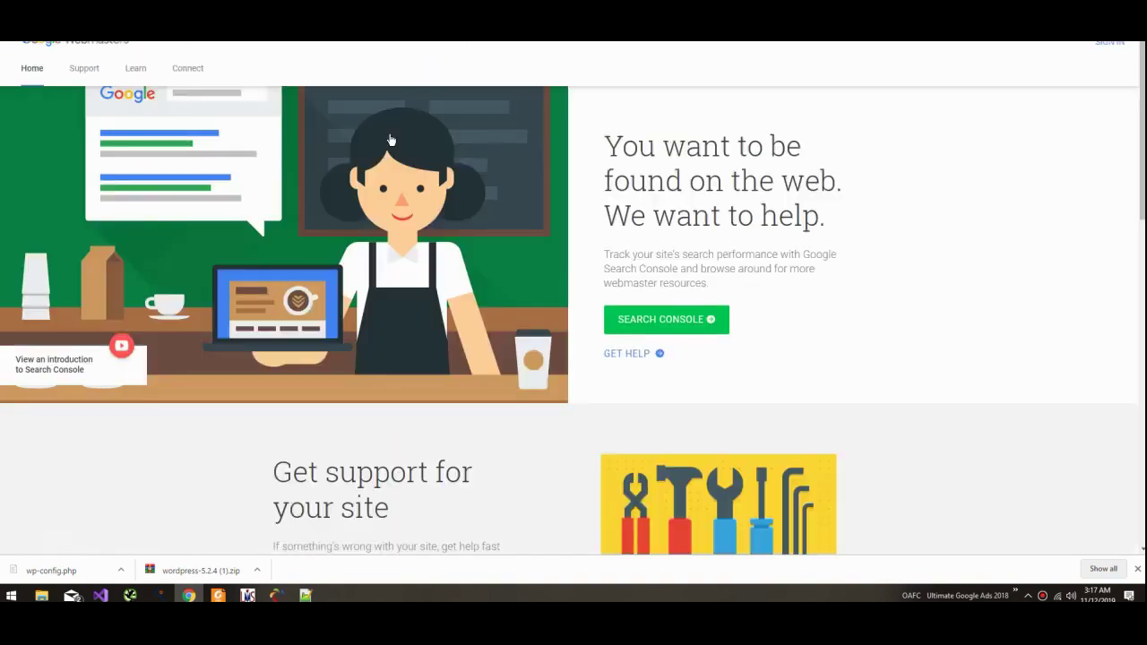
click(636, 316)
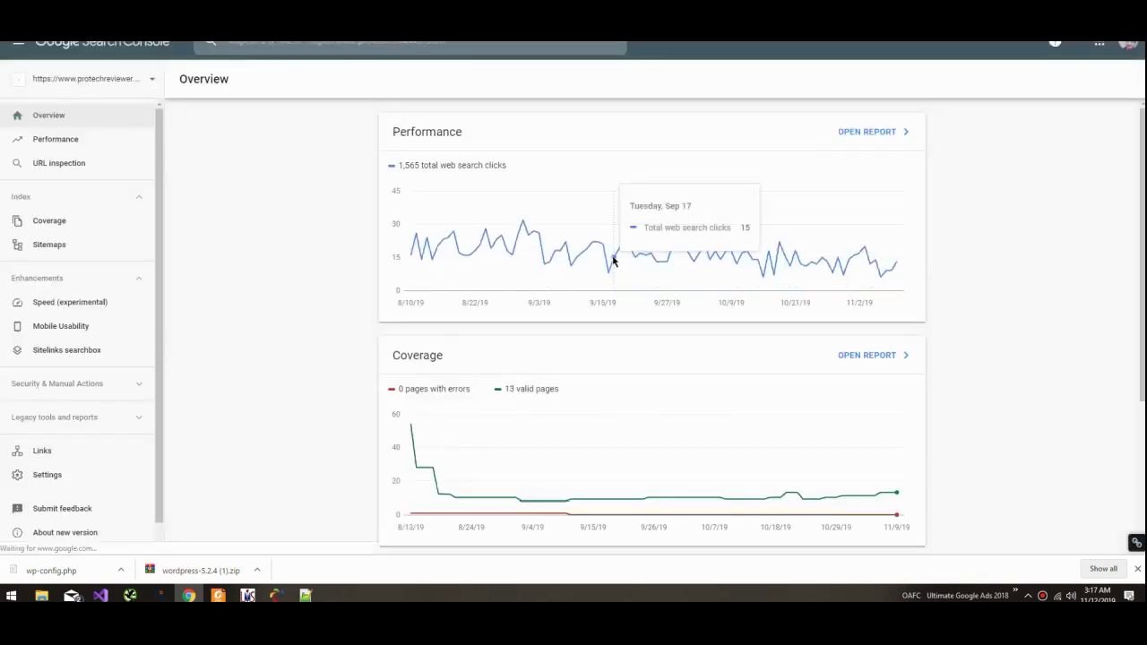
click(98, 87)
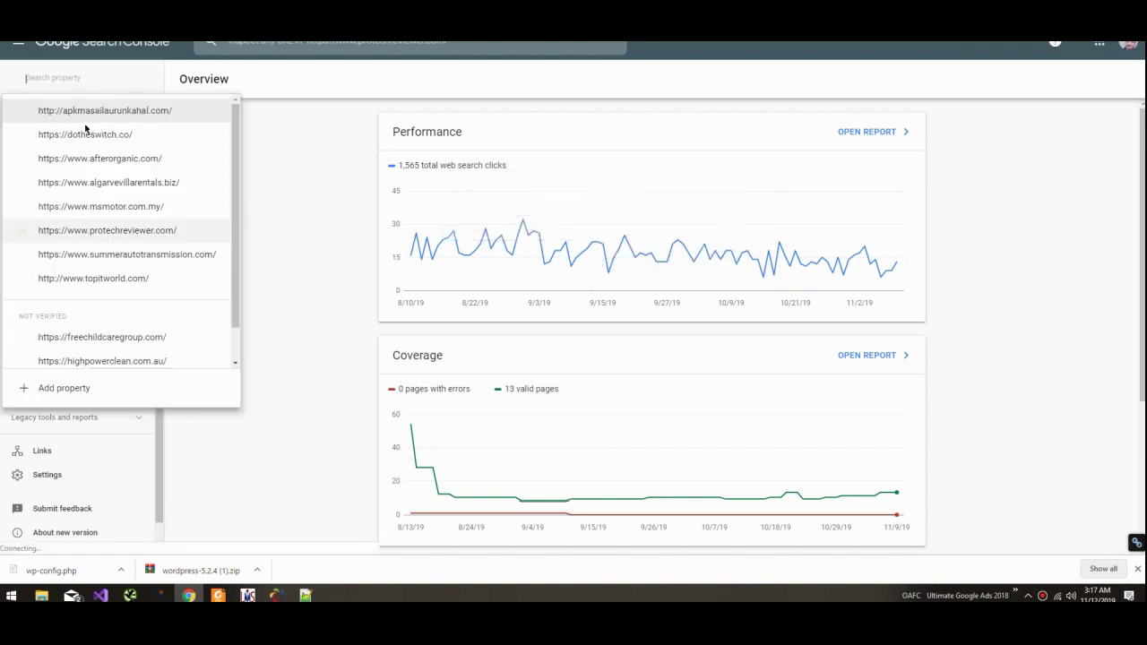
click(71, 157)
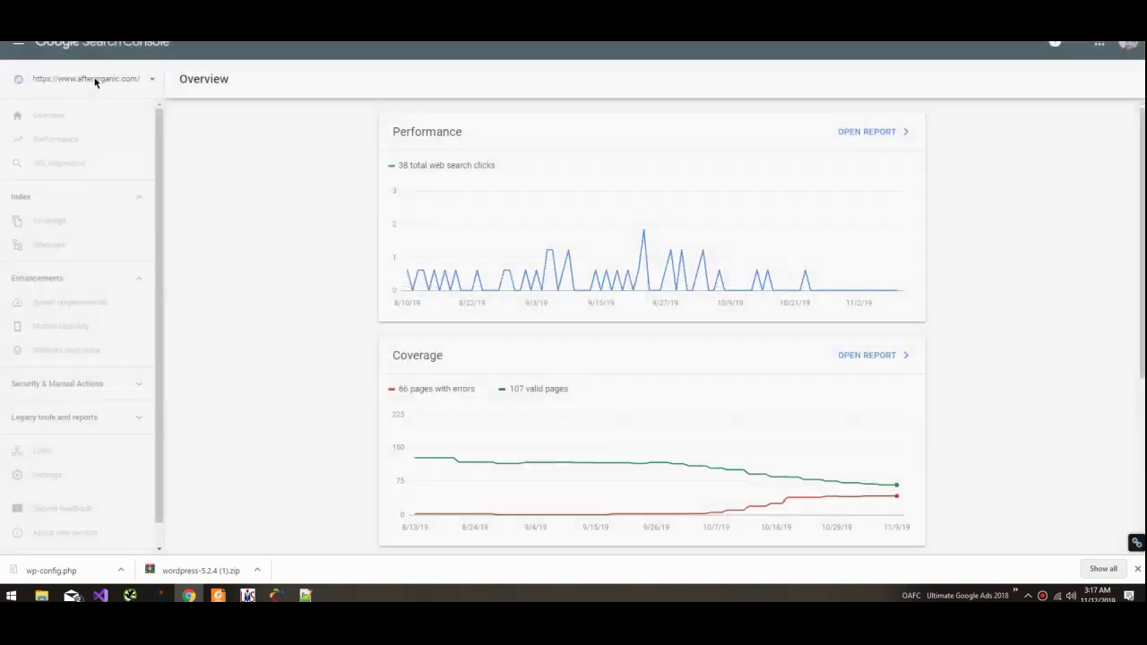
click(90, 79)
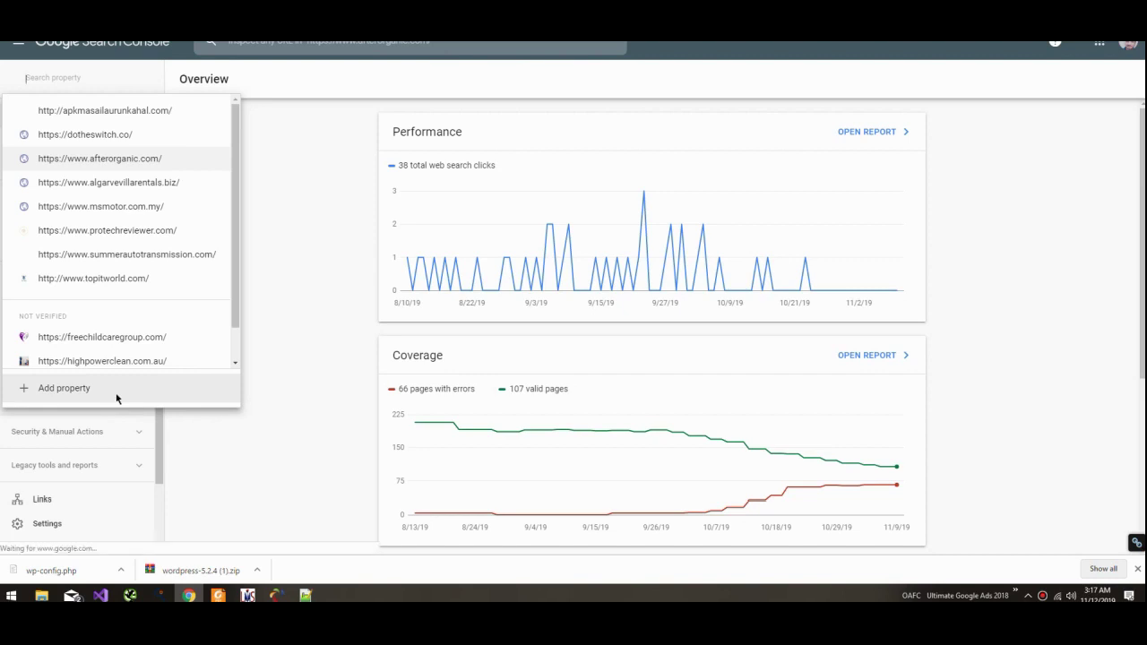
click(115, 394)
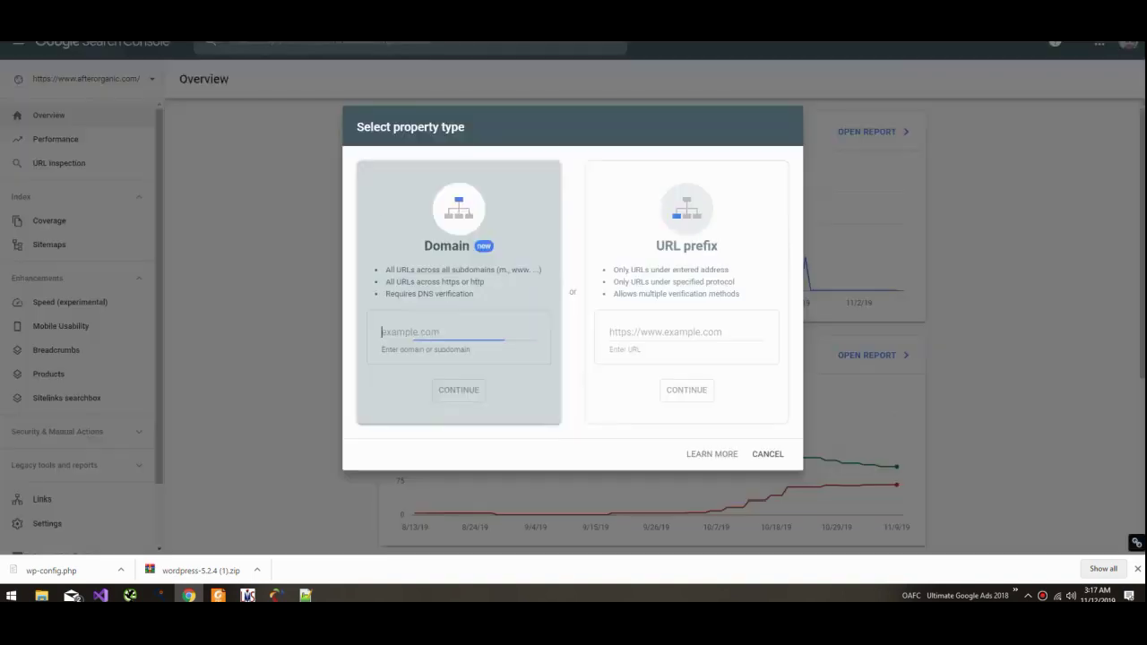
text(http://www.abroadbusines.com/)
click(679, 332)
text(http://www.abroadbusines.com/)
click(684, 393)
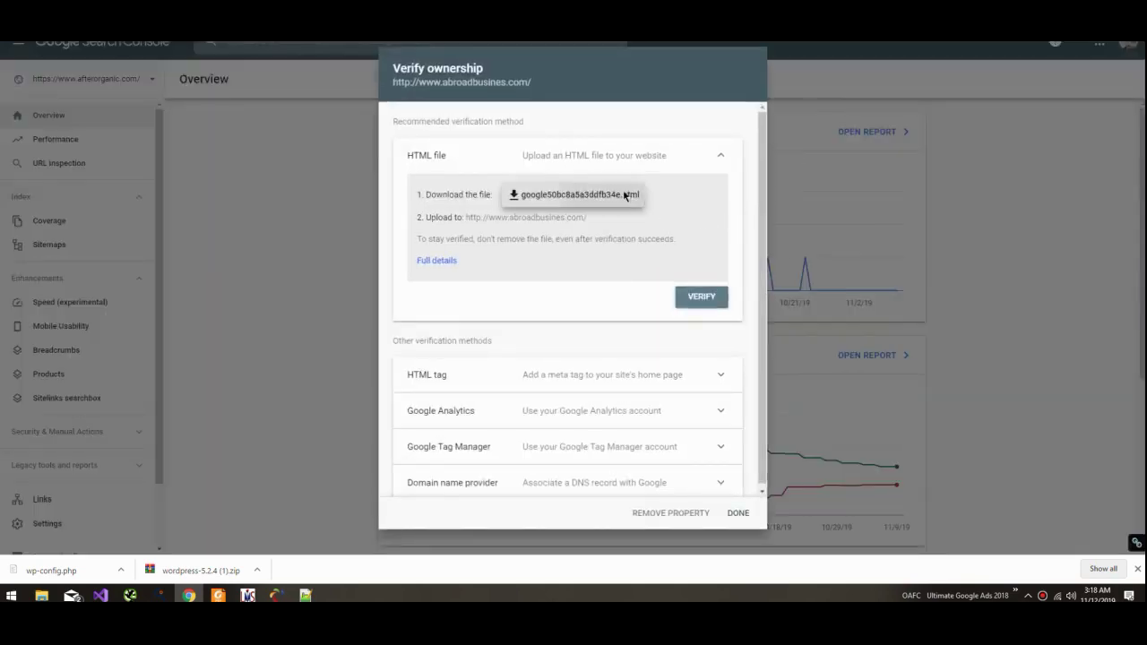
Step: Save the HTML verification file and move its uploaded copy from the twentynineteen folder to the abroadbusines.com root folder
click(573, 194)
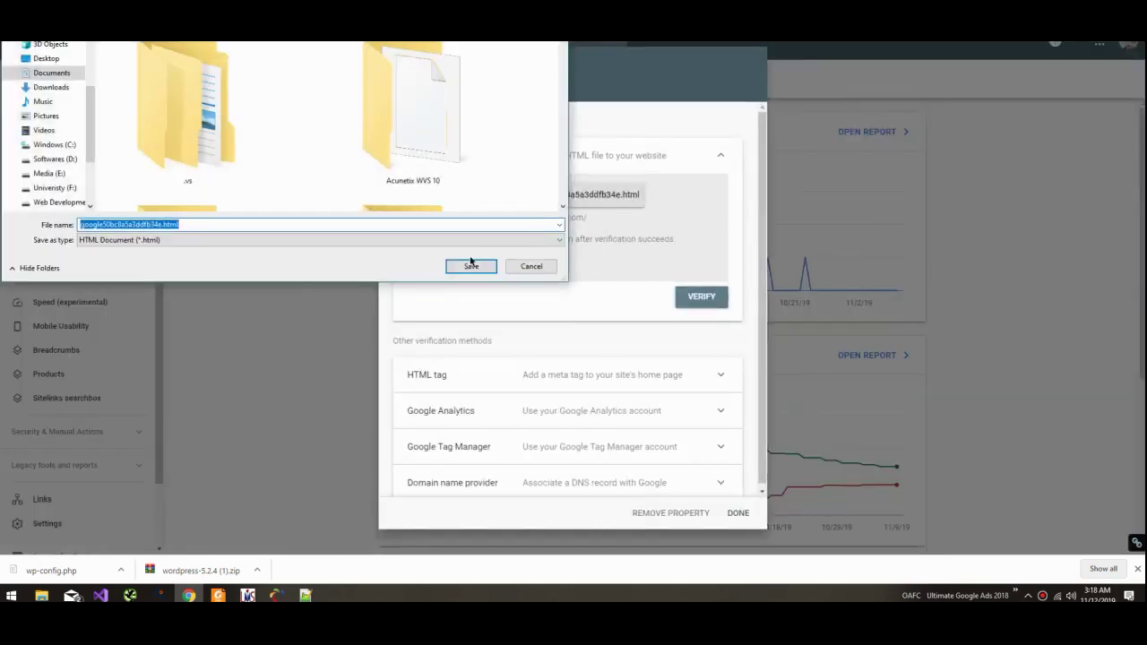
click(471, 261)
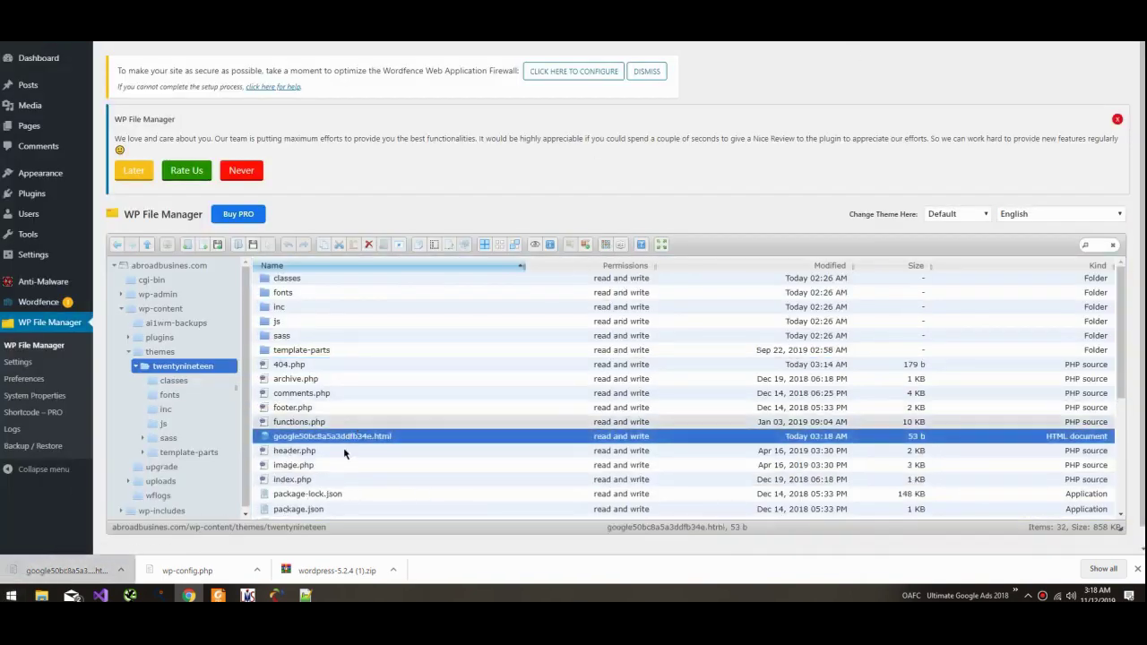
drag(348, 439, 190, 262)
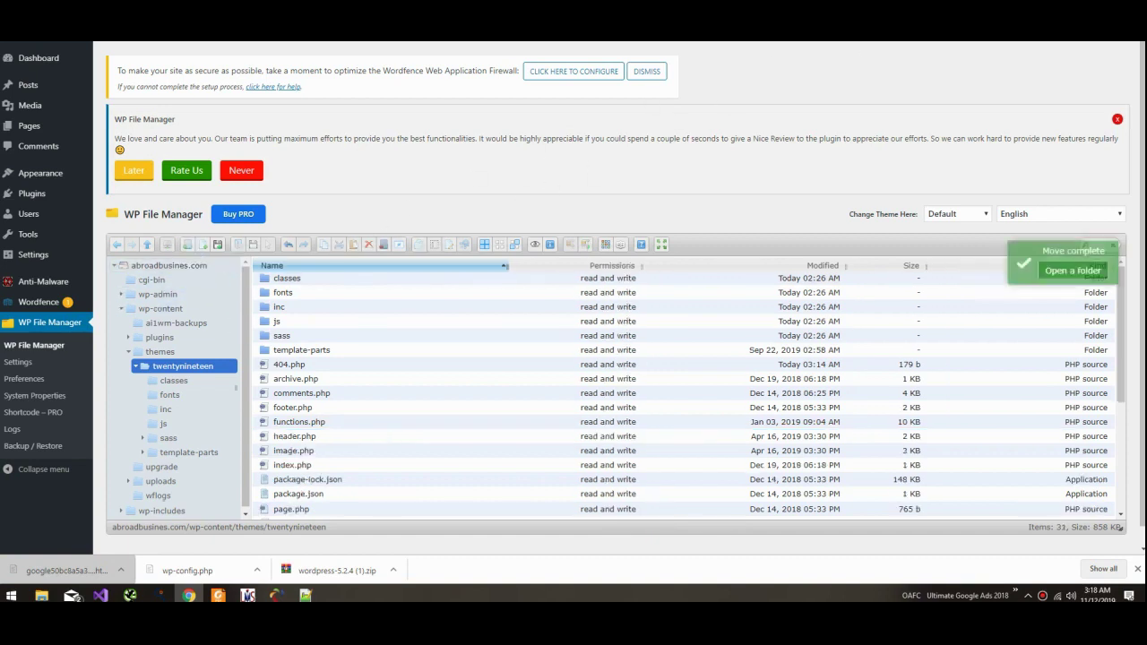
key(ctrl+Tab)
click(701, 297)
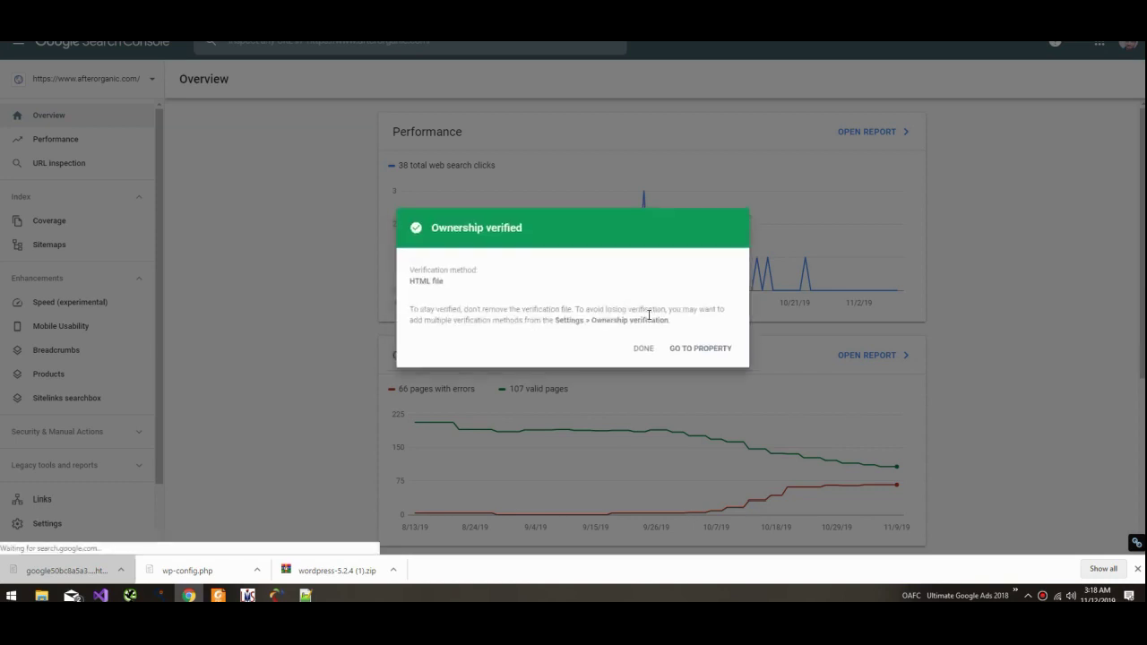
click(697, 355)
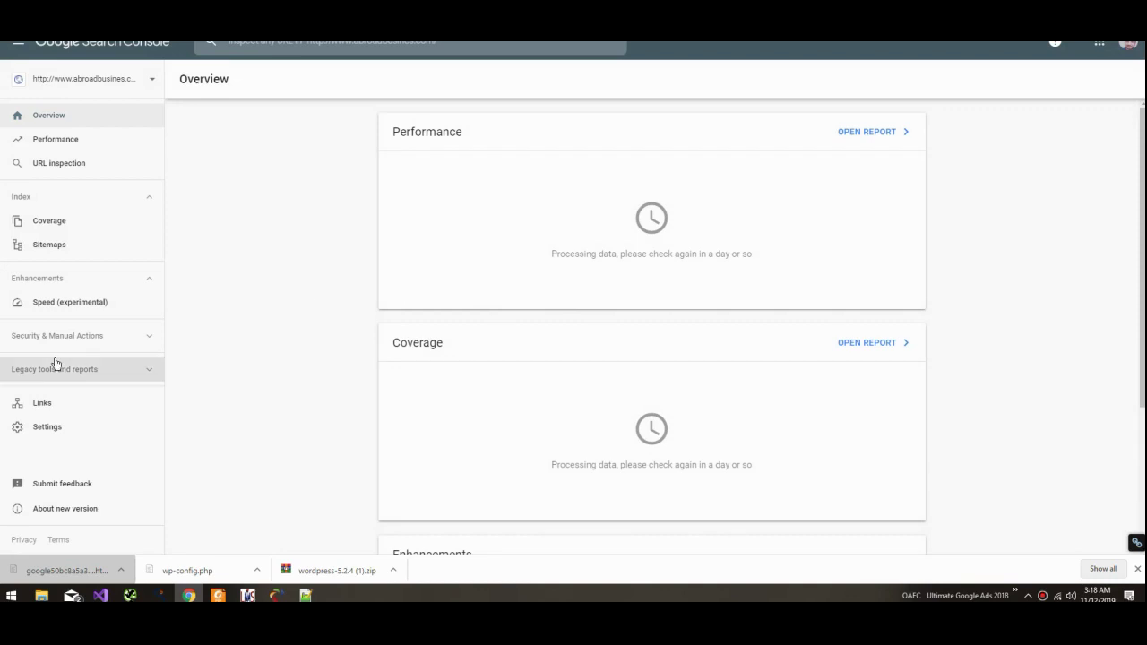
Step: Open the legacy Removals tool for the abroadbusines.com property
click(88, 340)
click(75, 419)
scroll(75, 421, down, 3)
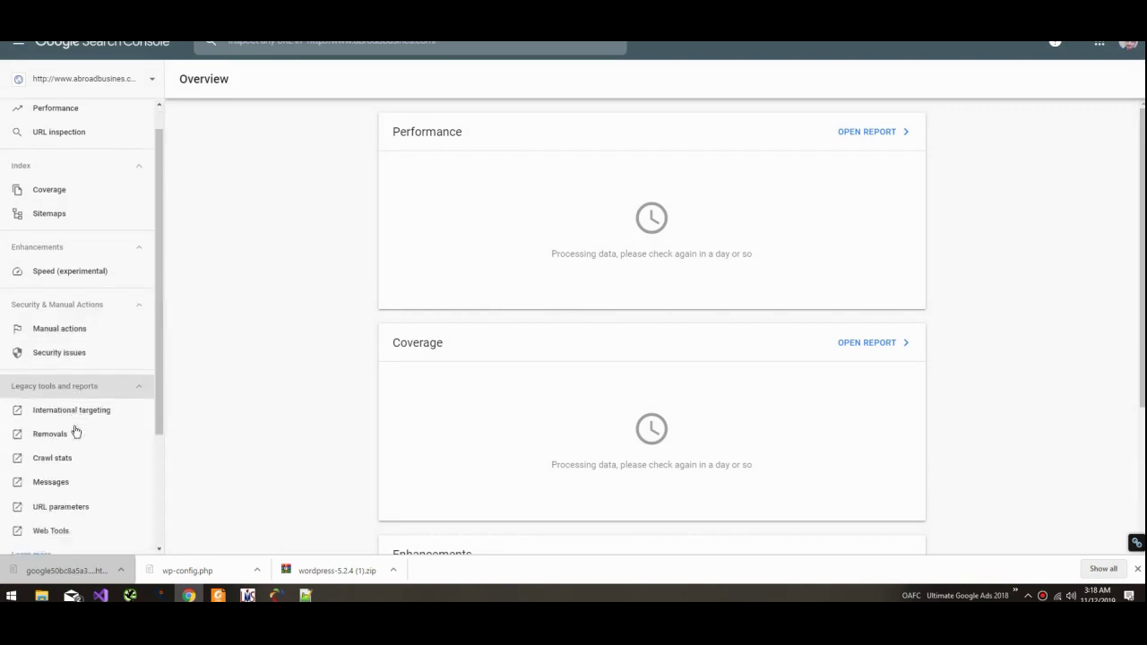
click(77, 352)
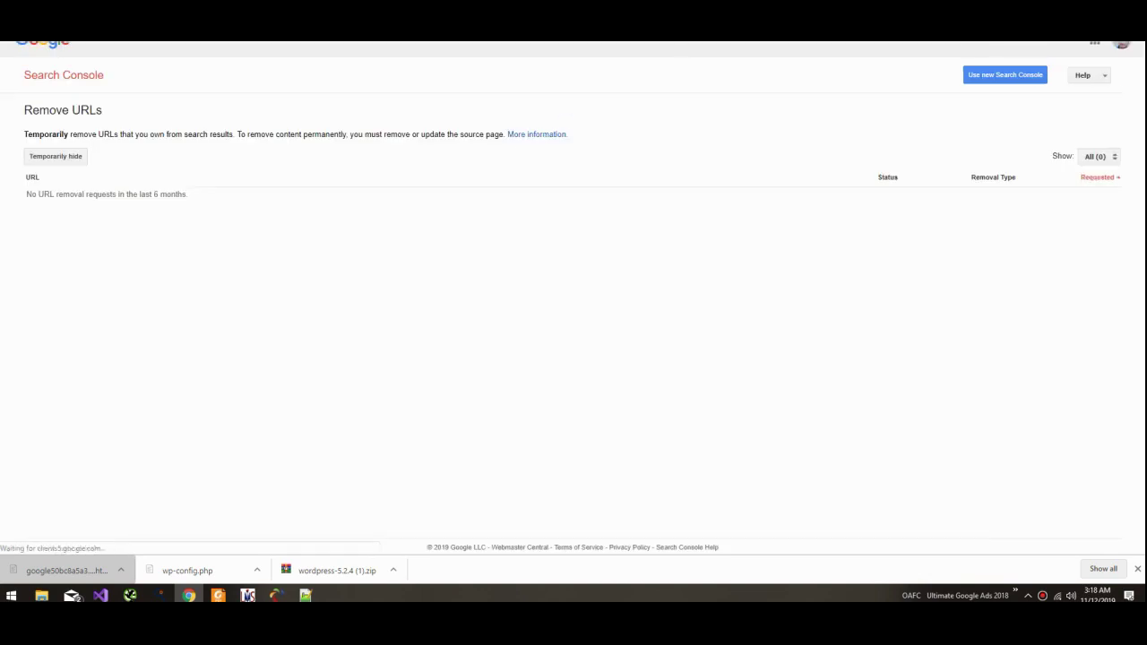
Step: Load Spam.txt from the desktop as the URL list for removing pages from search results and cache
click(304, 155)
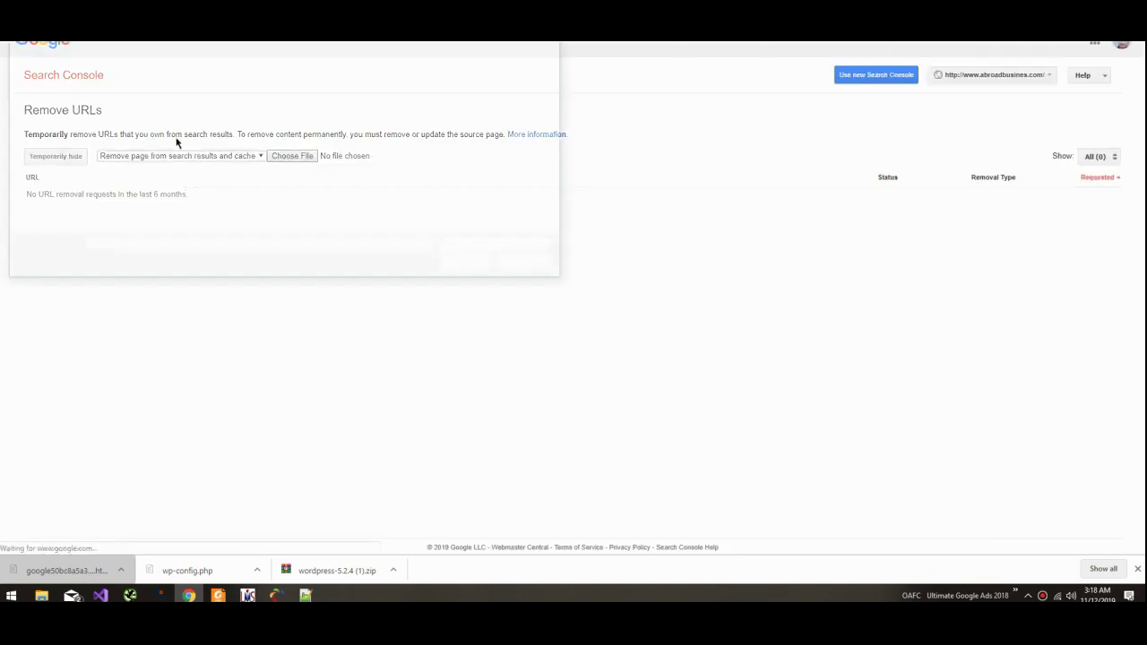
click(41, 57)
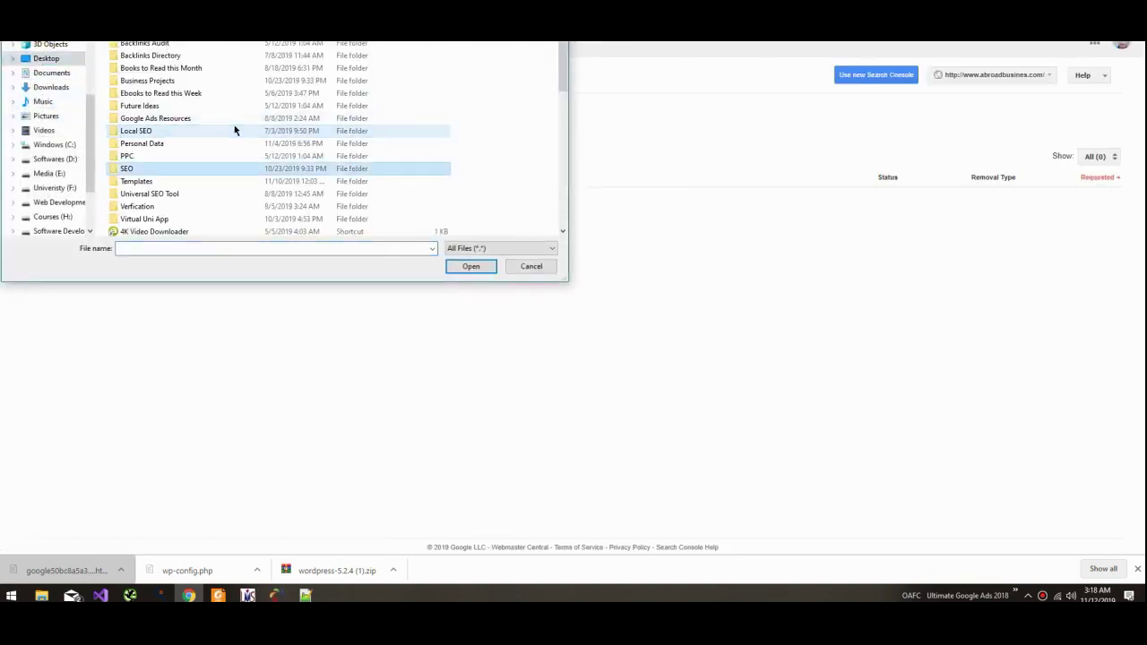
scroll(235, 130, down, 5)
click(212, 166)
click(188, 178)
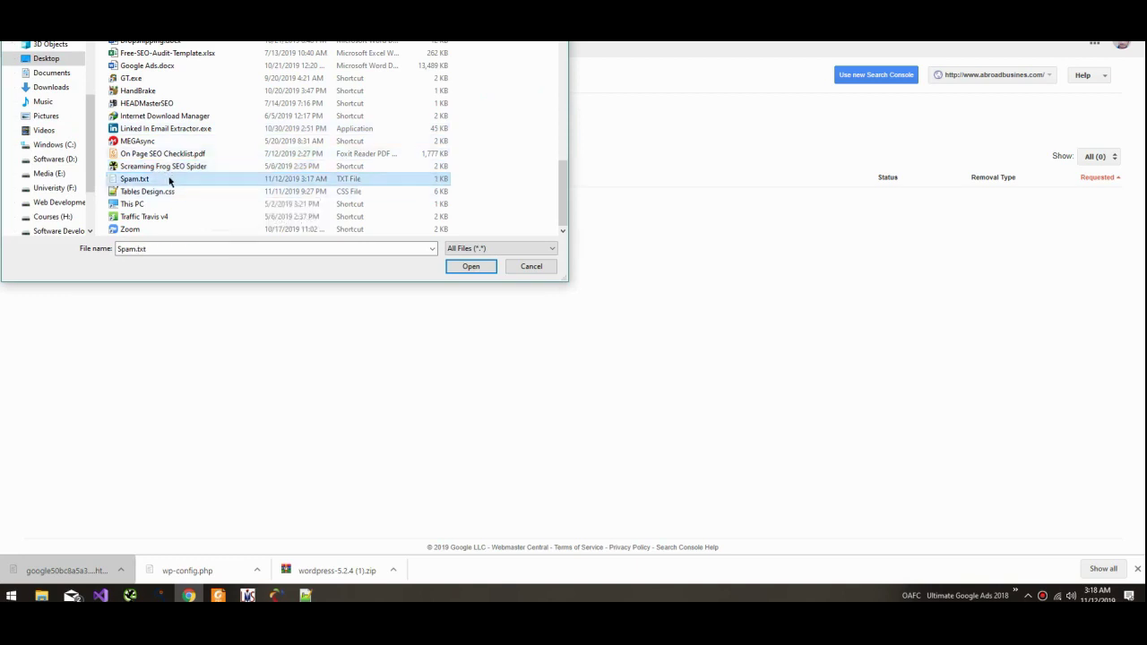
double_click(169, 179)
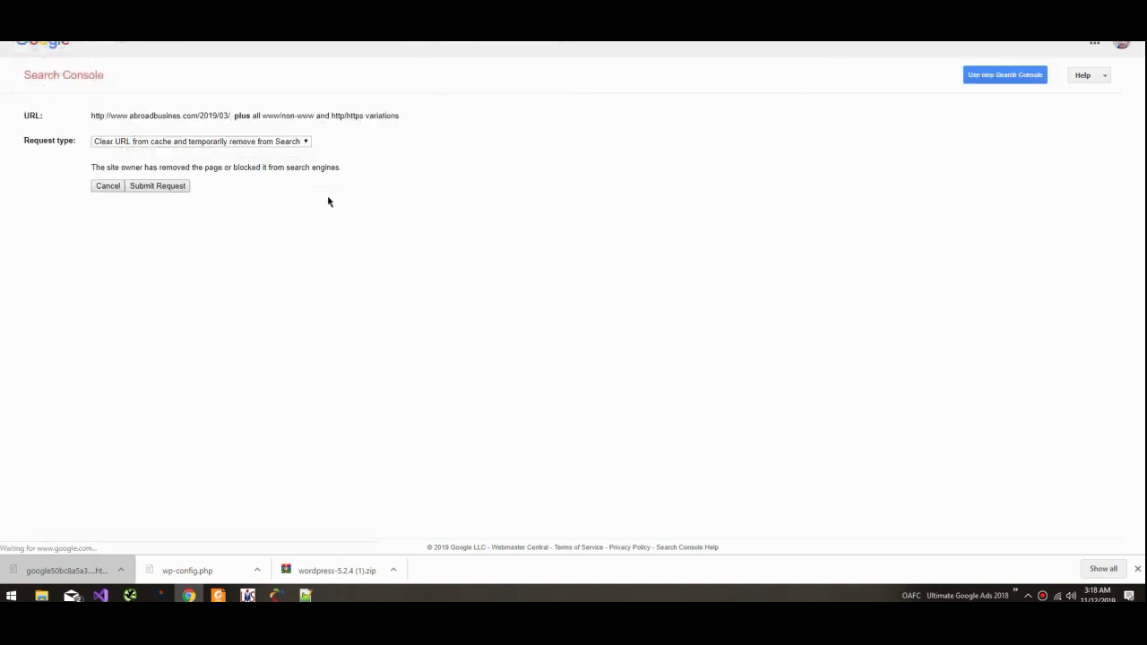